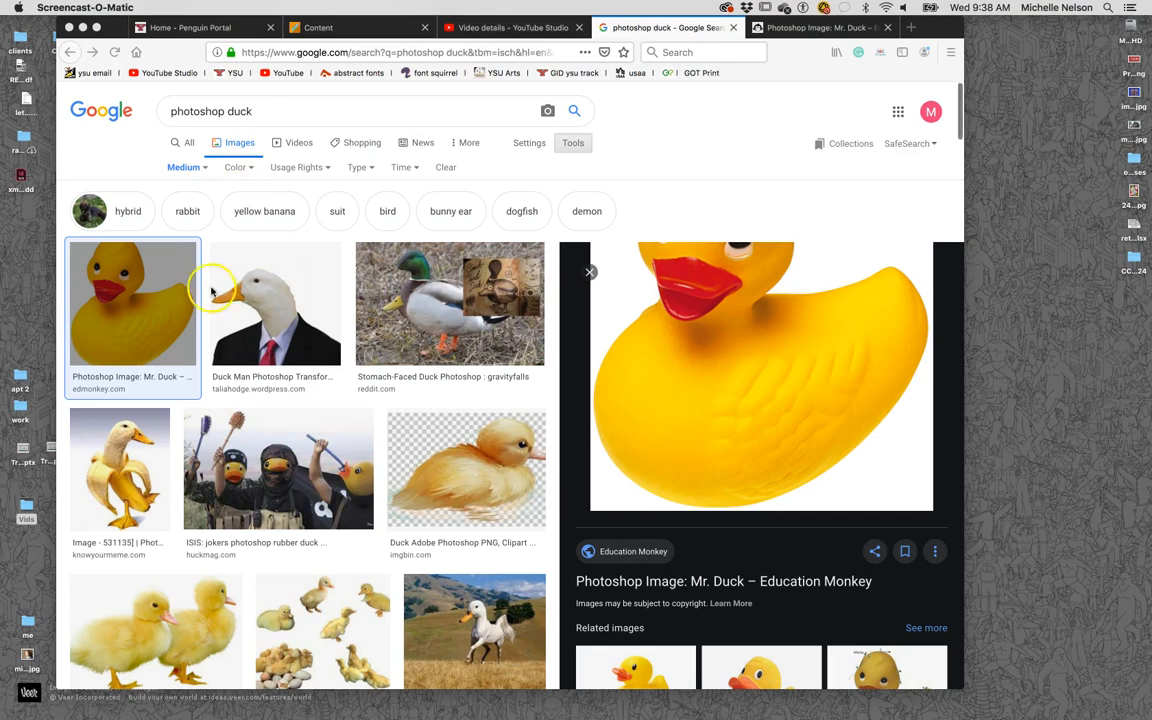
Step: Remove the Medium size filter from the duck image results and copy the enlarged Education Monkey rubber duck picture to the desktop
left_click(199, 167)
left_click(205, 169)
left_click(198, 188)
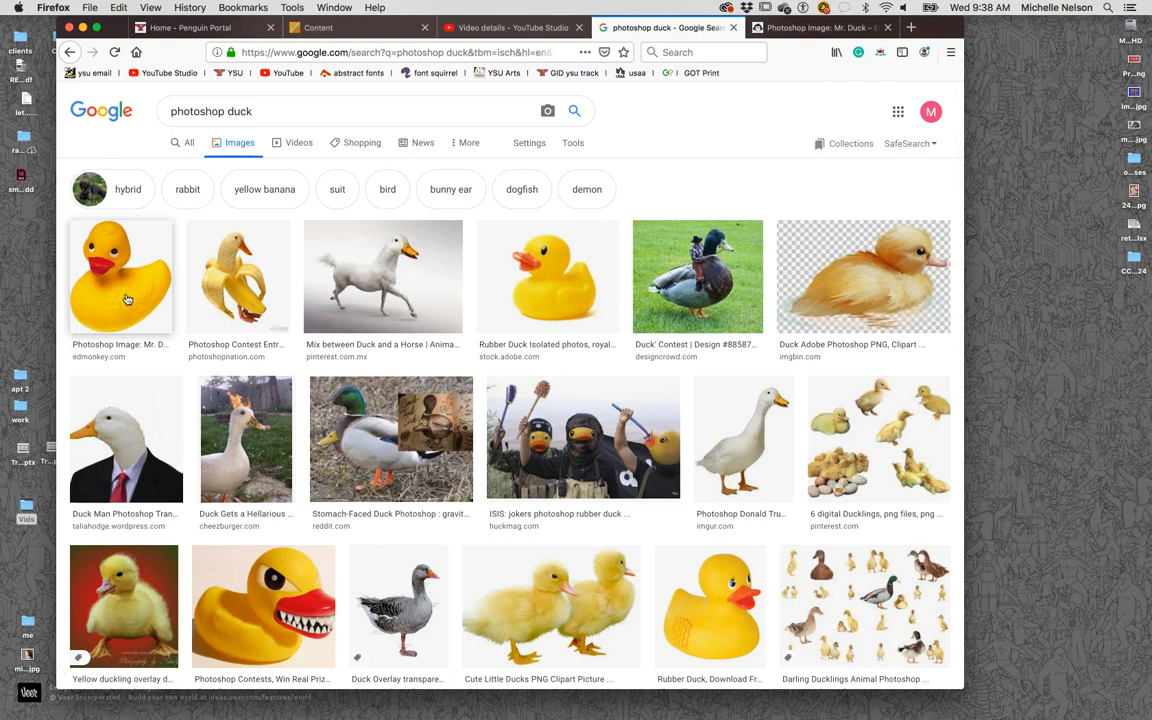
left_click(125, 297)
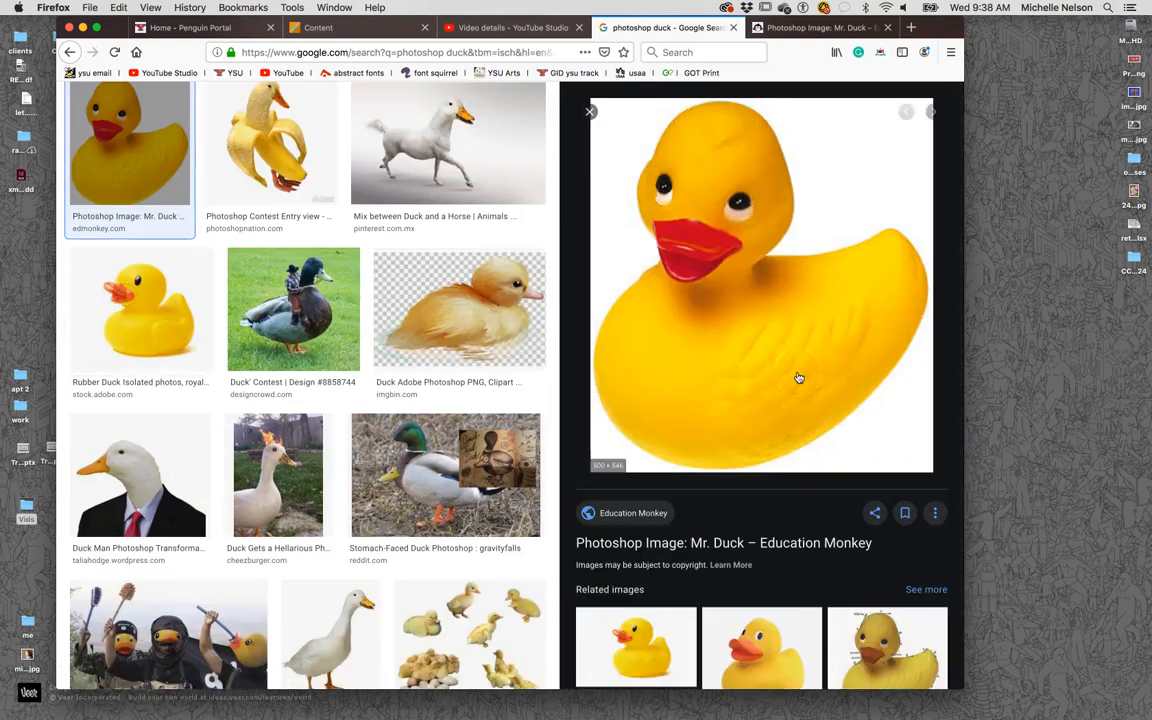
left_click_drag(800, 369, 1082, 388)
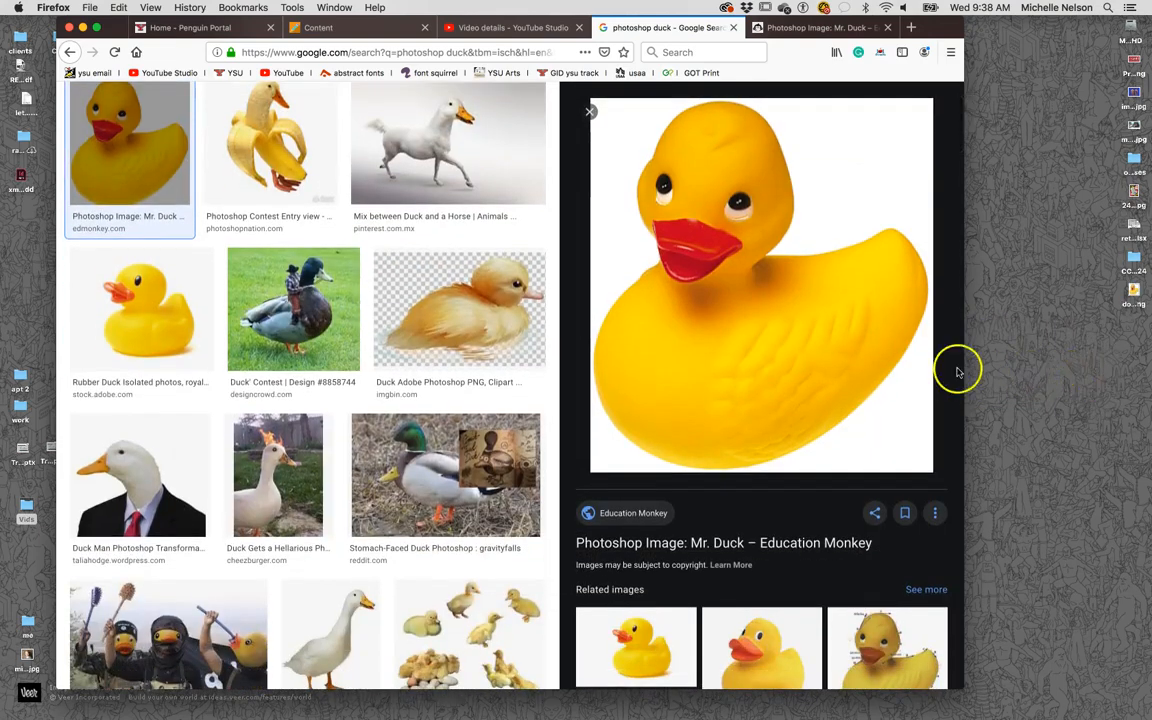
right_click(859, 342)
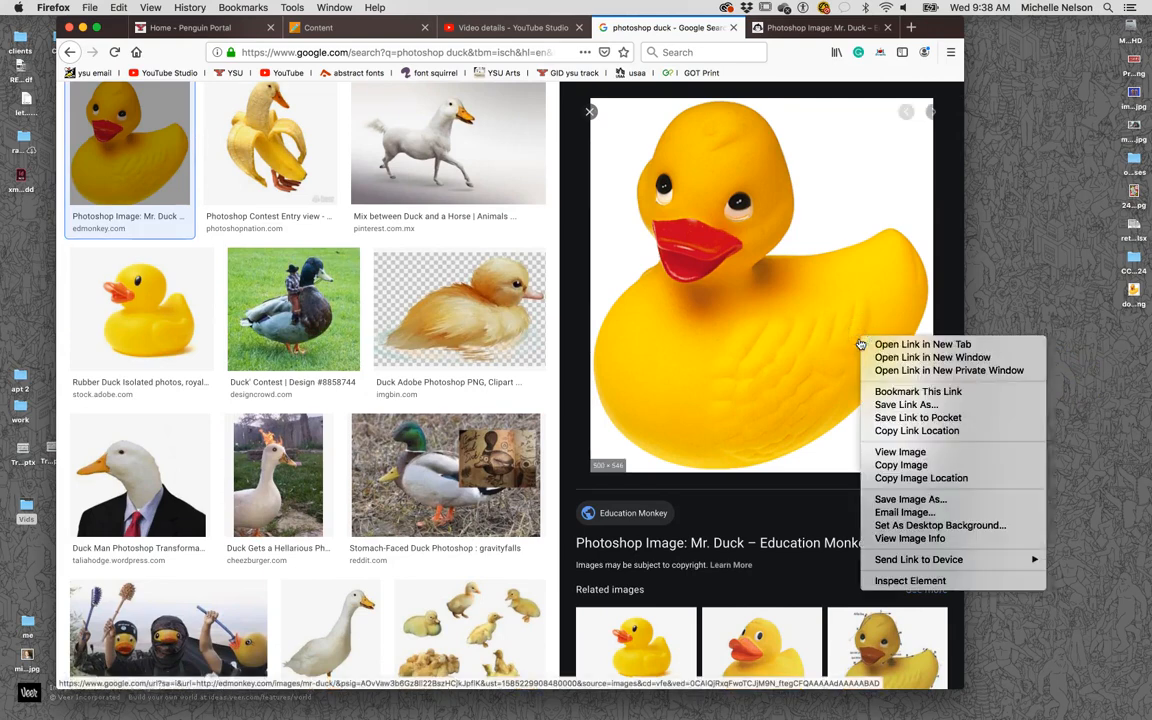
left_click(927, 498)
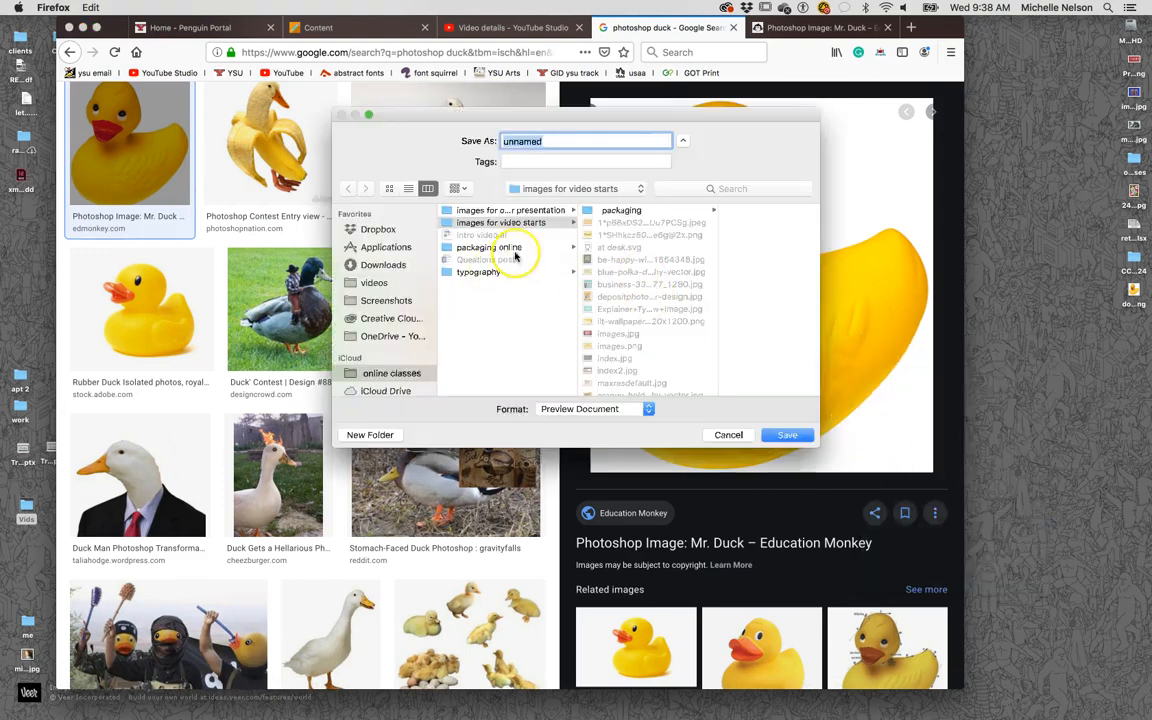
left_click(729, 435)
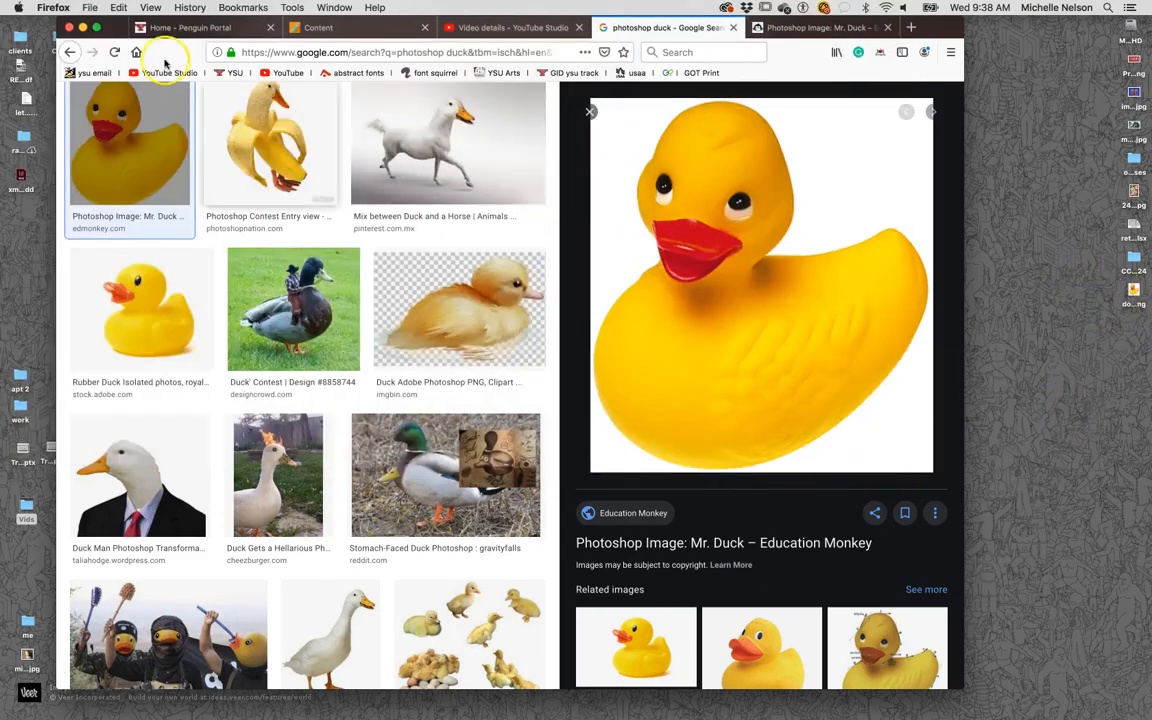
Step: Switch to Adobe Illustrator and open the downloaded duck PNG from the desktop as its own document
left_click(82, 28)
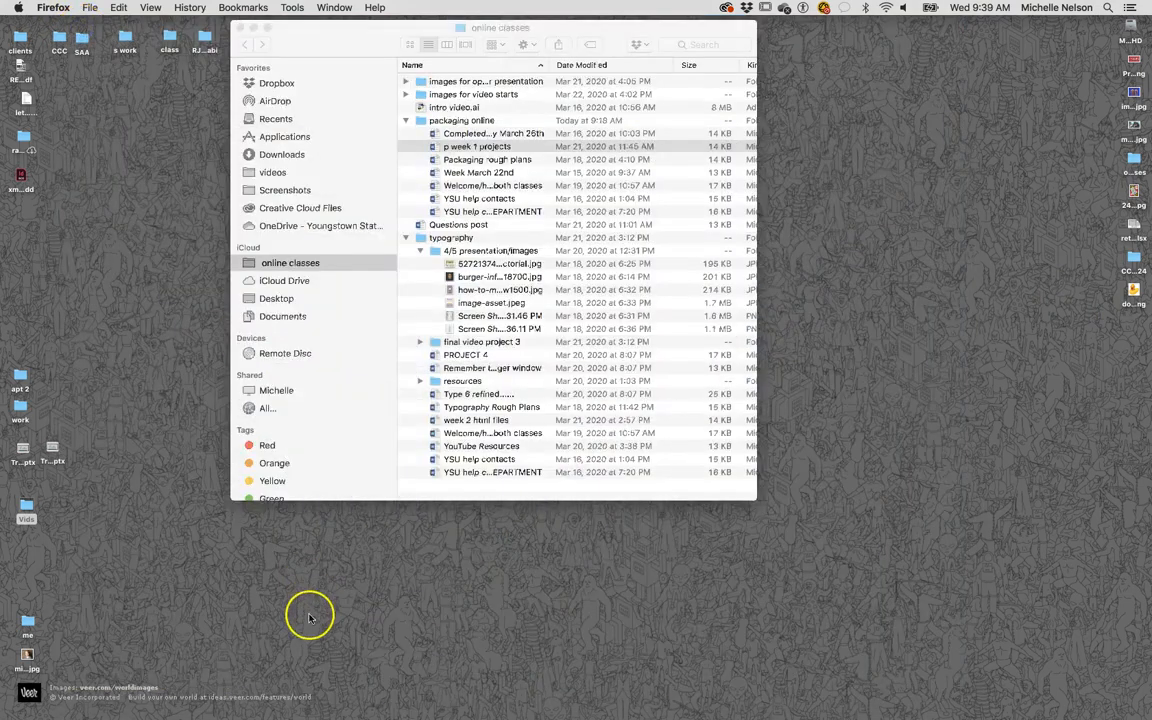
mouse_move(304, 711)
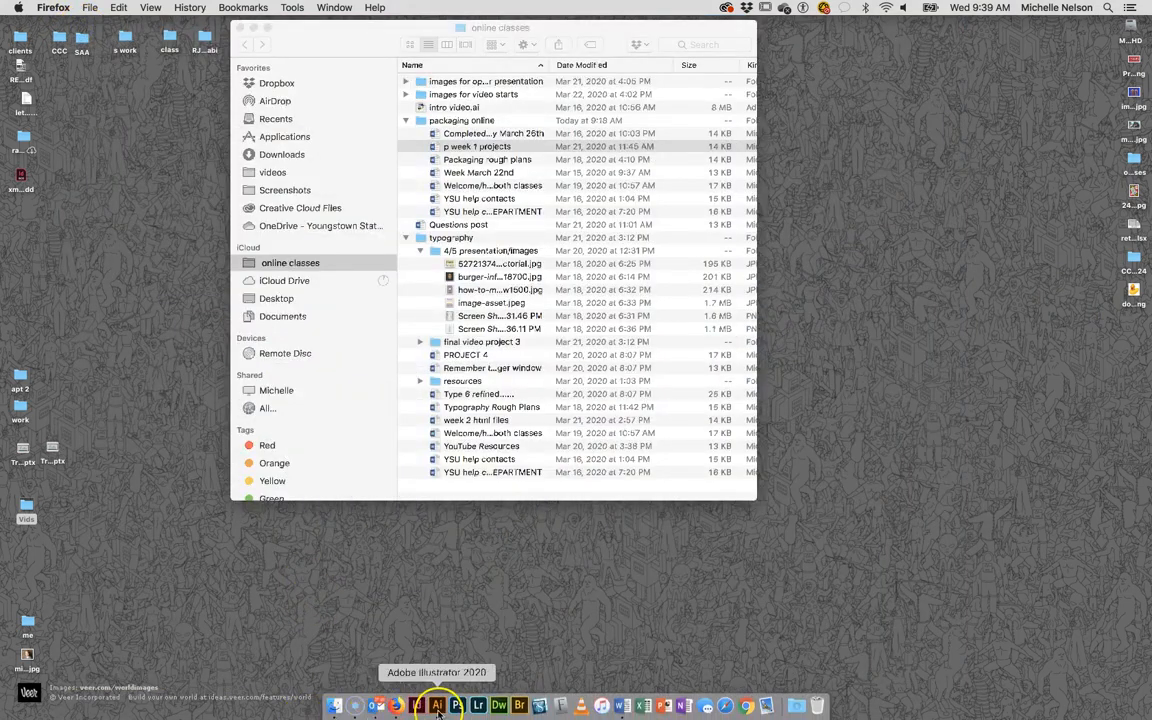
left_click(437, 706)
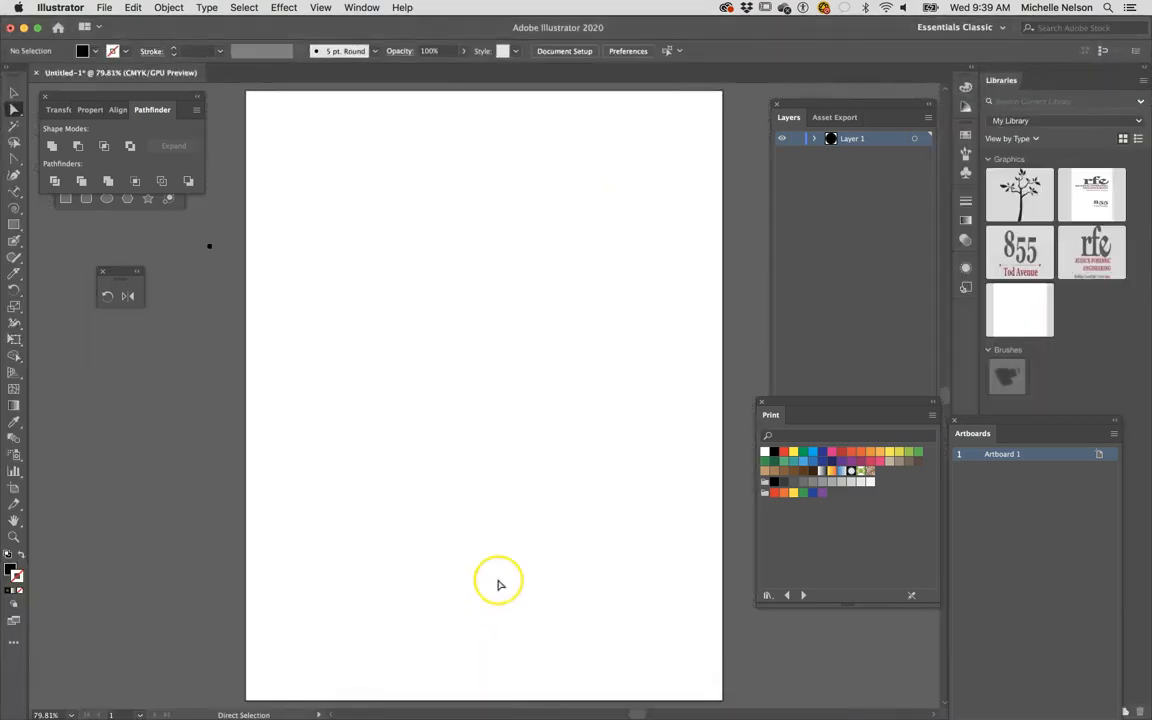
left_click_drag(750, 33, 620, 34)
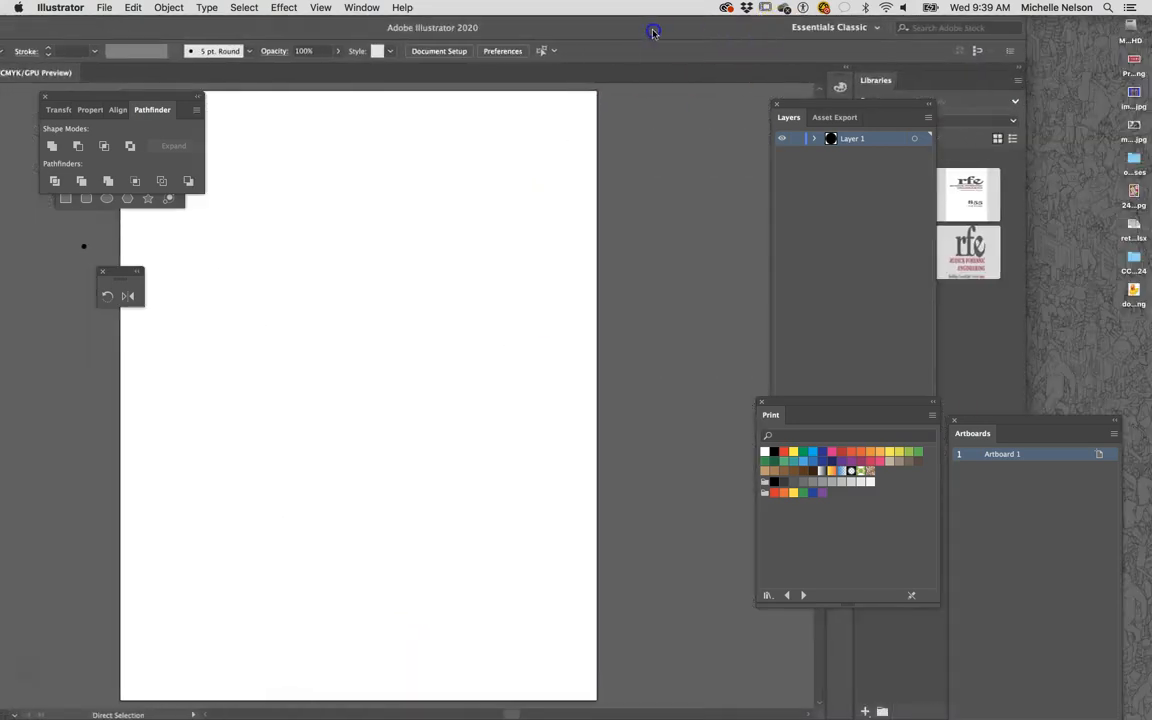
left_click(1133, 376)
left_click_drag(1131, 288, 940, 403)
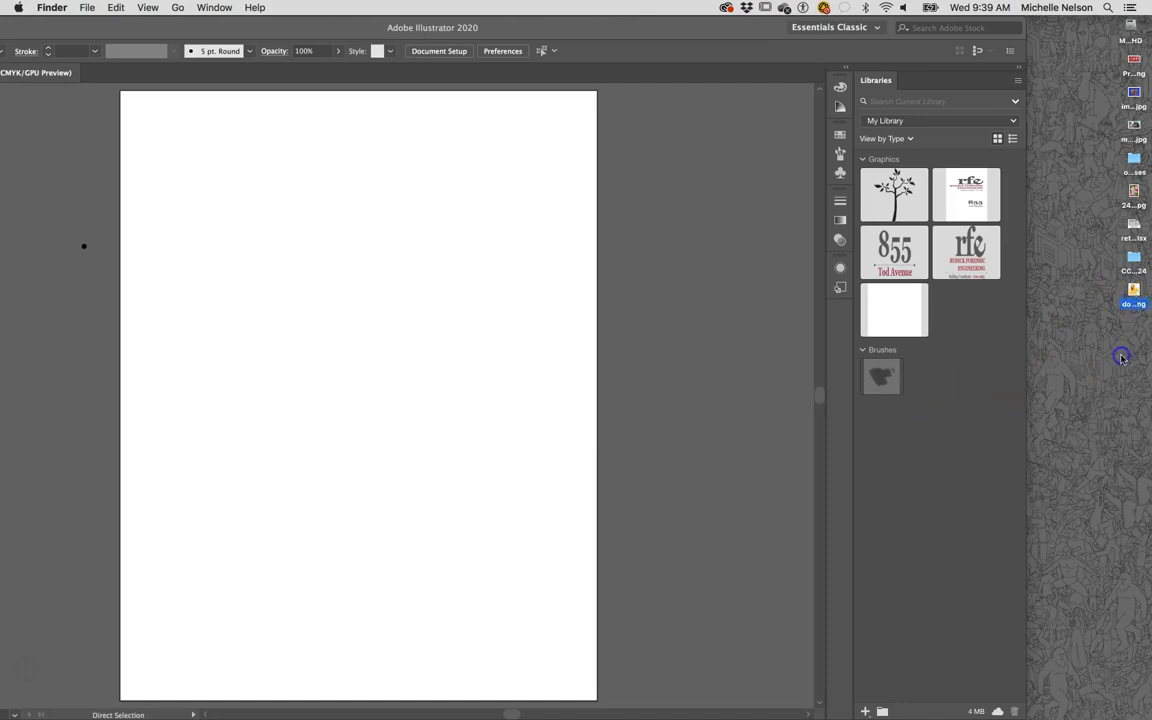
left_click_drag(1128, 292, 437, 712)
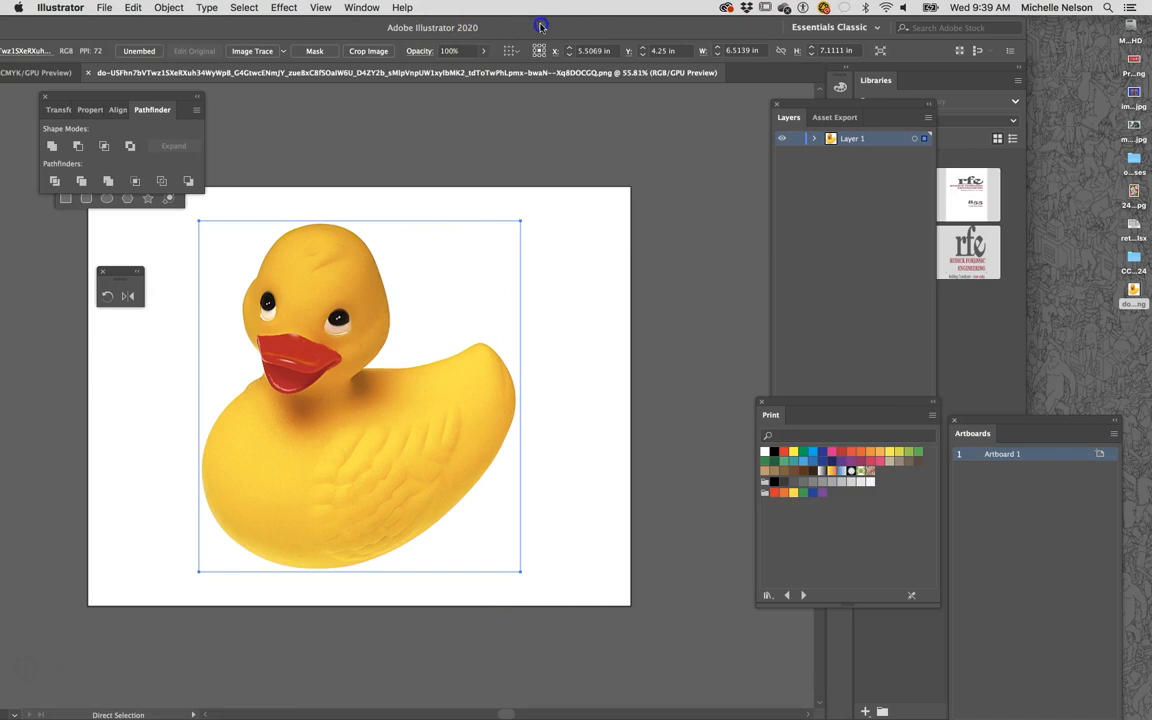
left_click_drag(589, 28, 710, 22)
Step: Create a new landscape Letter document, 11 x 8.5 in, with one artboard
left_click(104, 8)
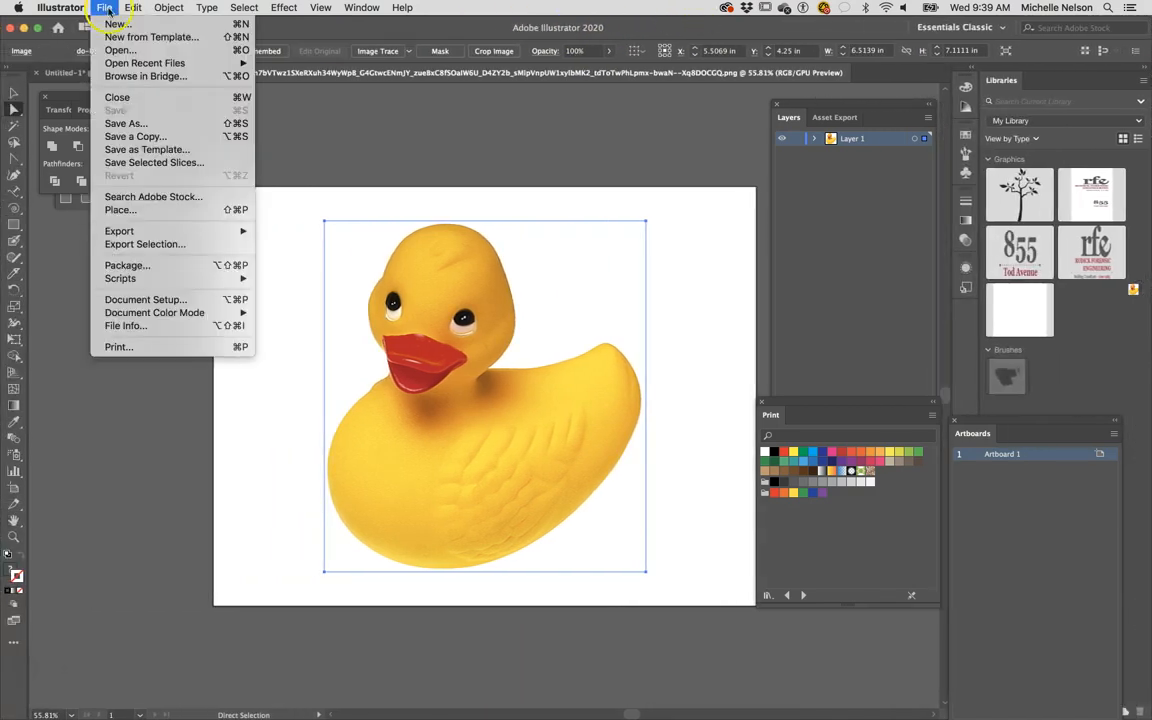
left_click(113, 25)
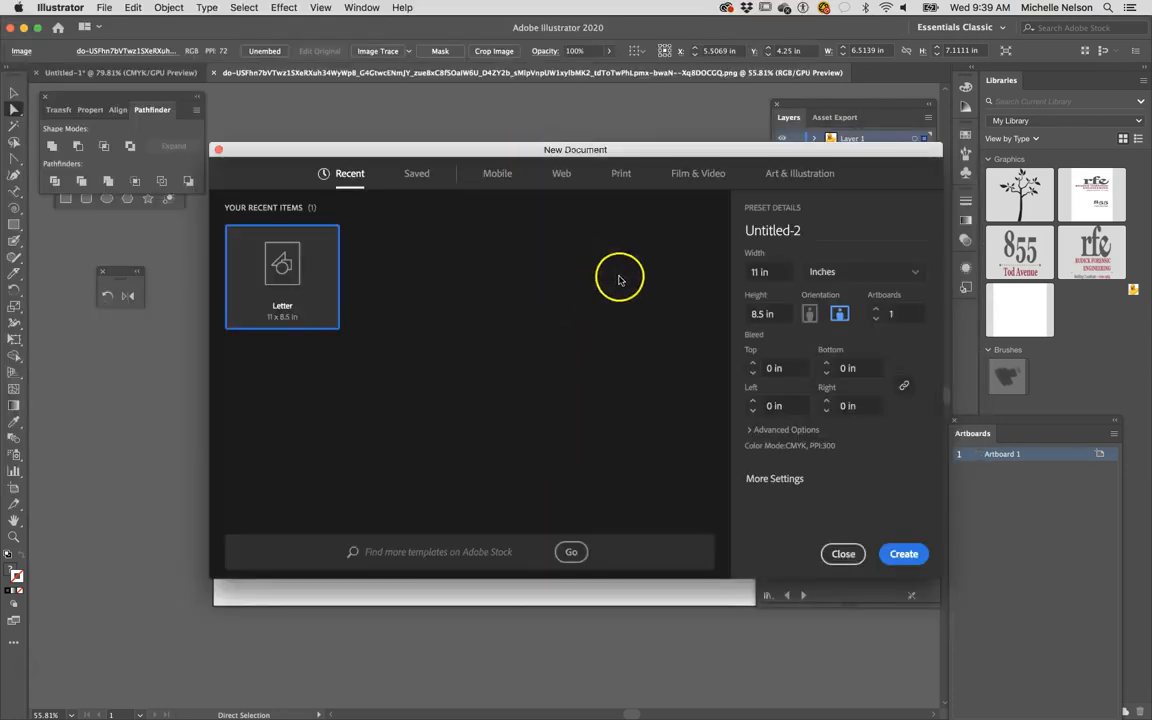
left_click(904, 553)
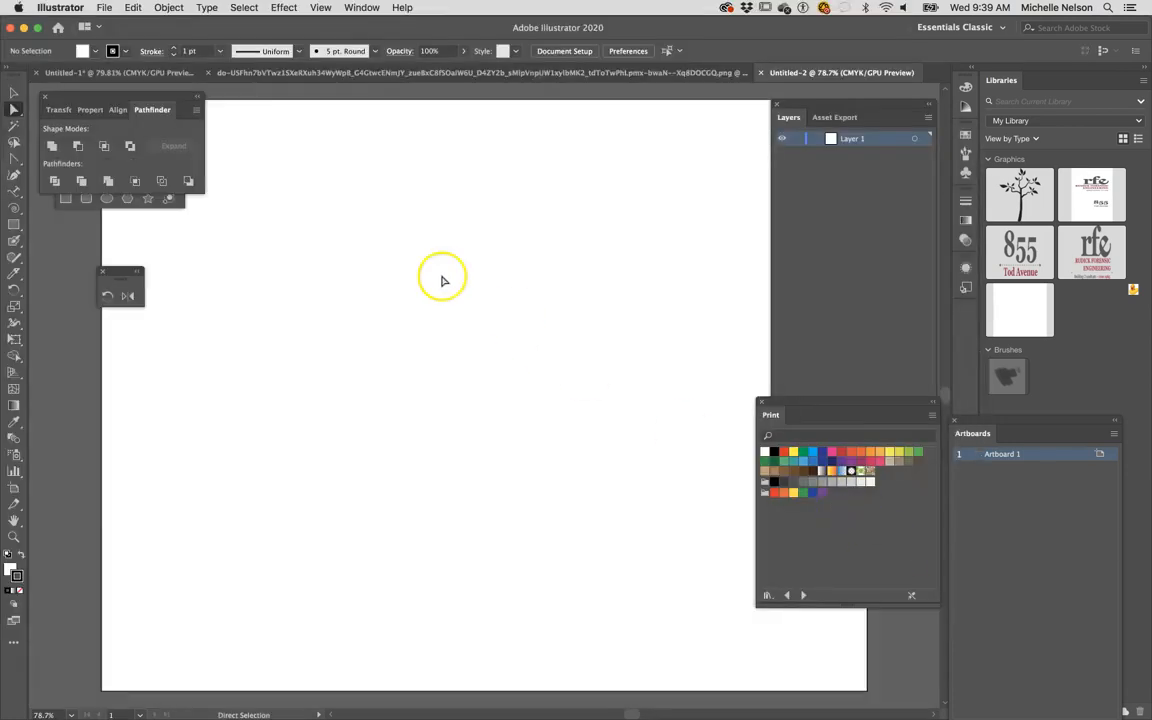
Step: Place the duck PNG from the Desktop folder onto the new artboard at its original size
left_click(104, 7)
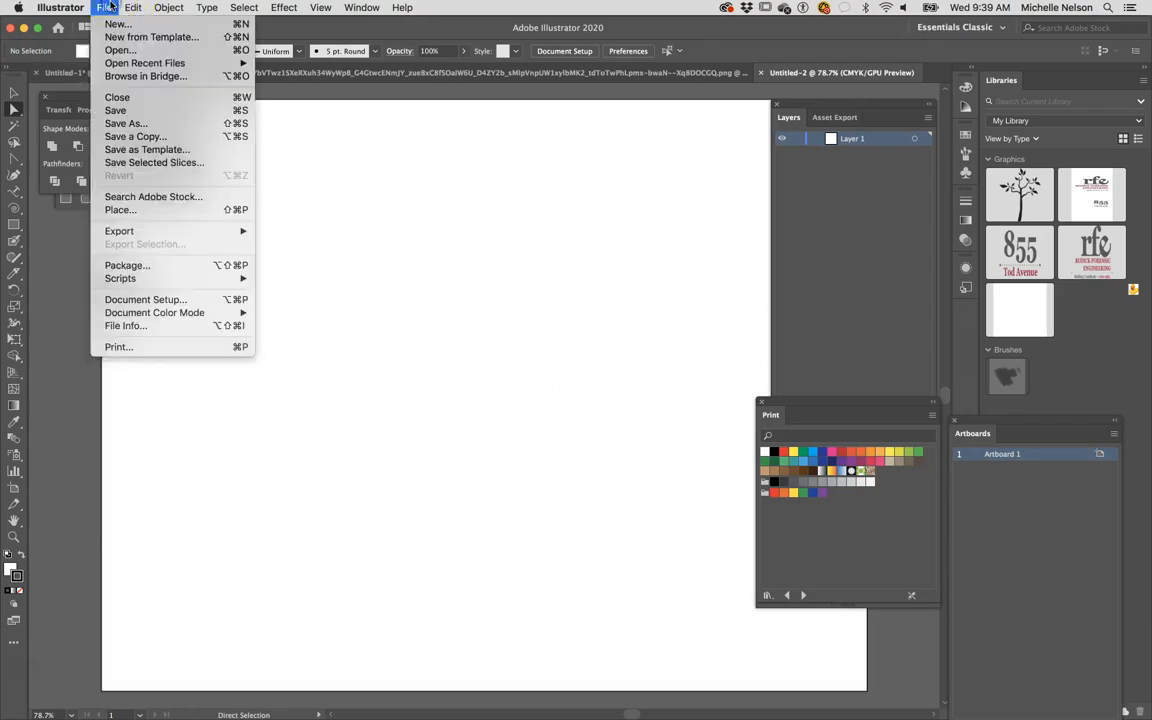
left_click(137, 212)
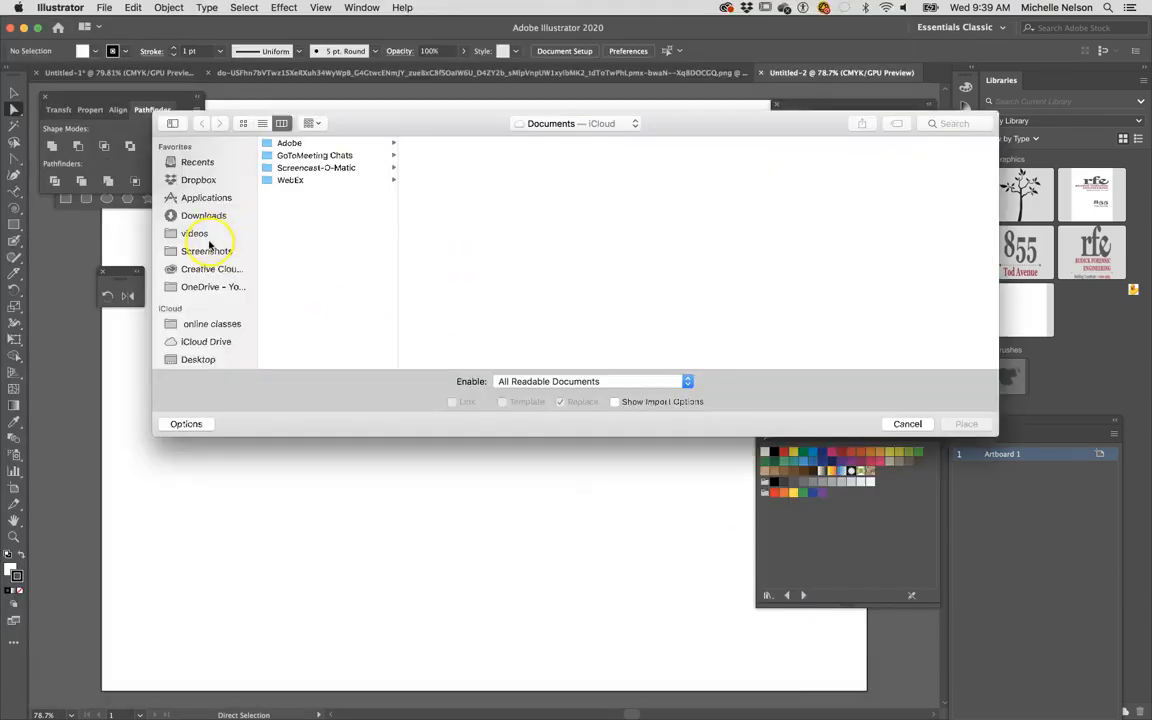
left_click(198, 359)
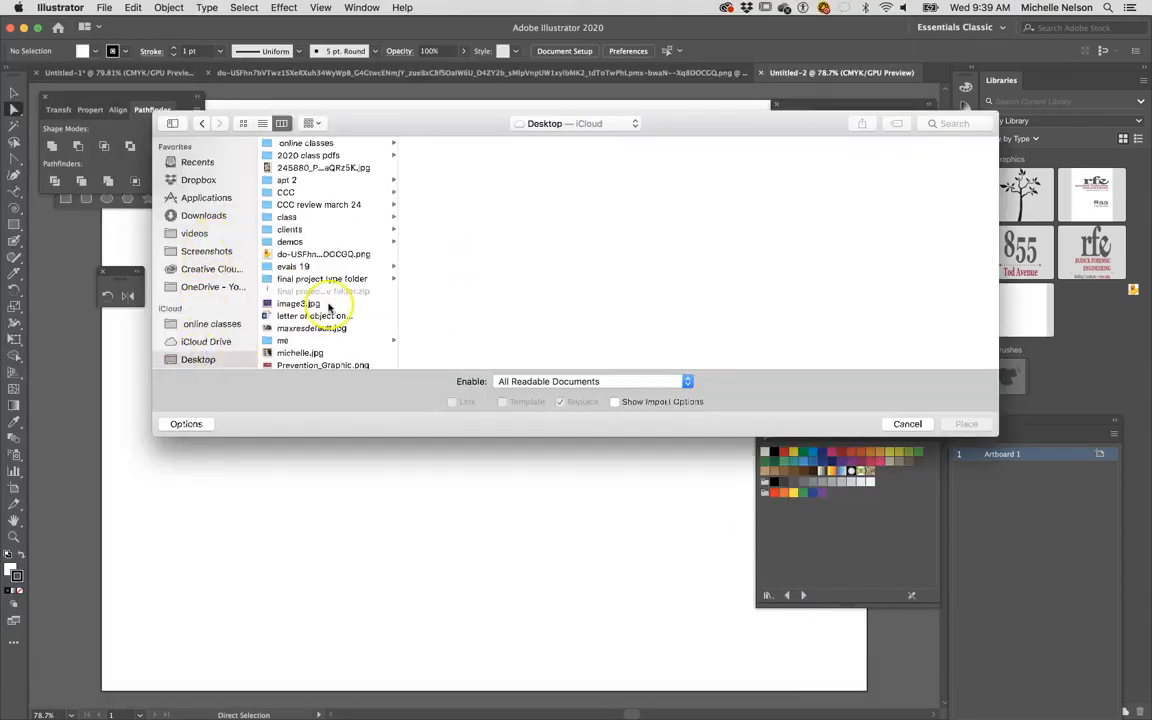
left_click(303, 254)
left_click(963, 424)
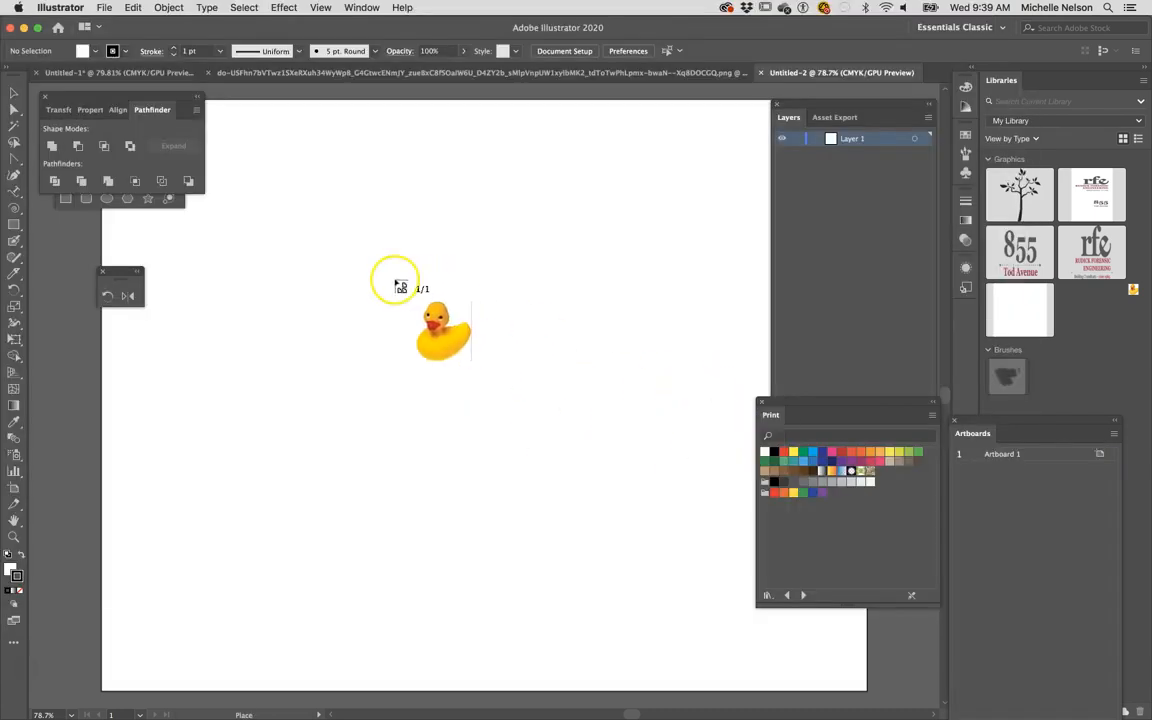
left_click(394, 279)
Step: Reposition the placed duck and duplicate it so that two copies sit side by side across the artboard
key("super+equal")
key("super+equal")
key("super+equal")
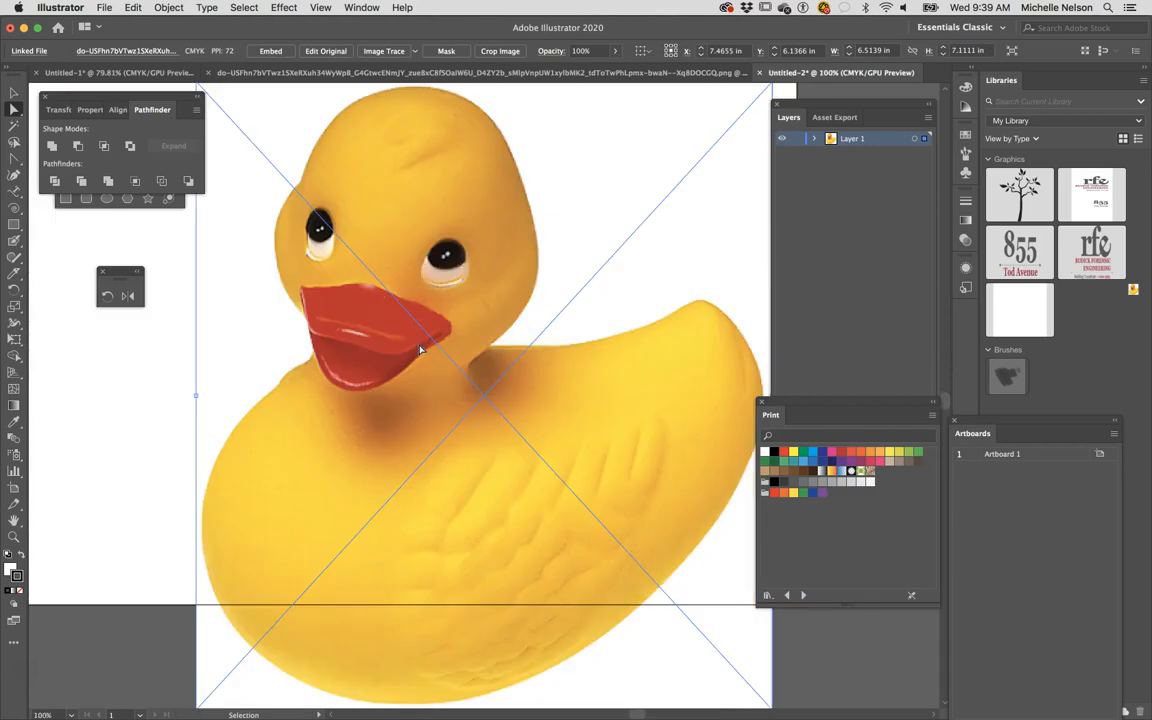
key("super+minus")
key("super+minus")
key("super+minus")
key("super+minus")
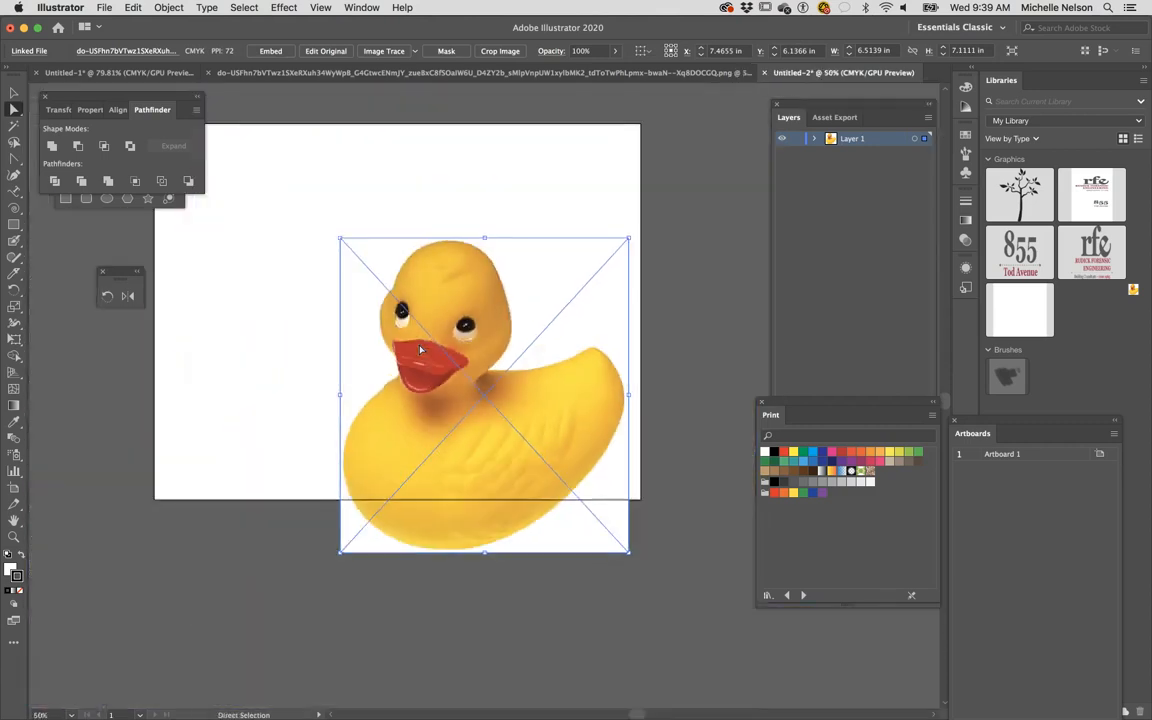
left_click_drag(455, 366, 193, 322)
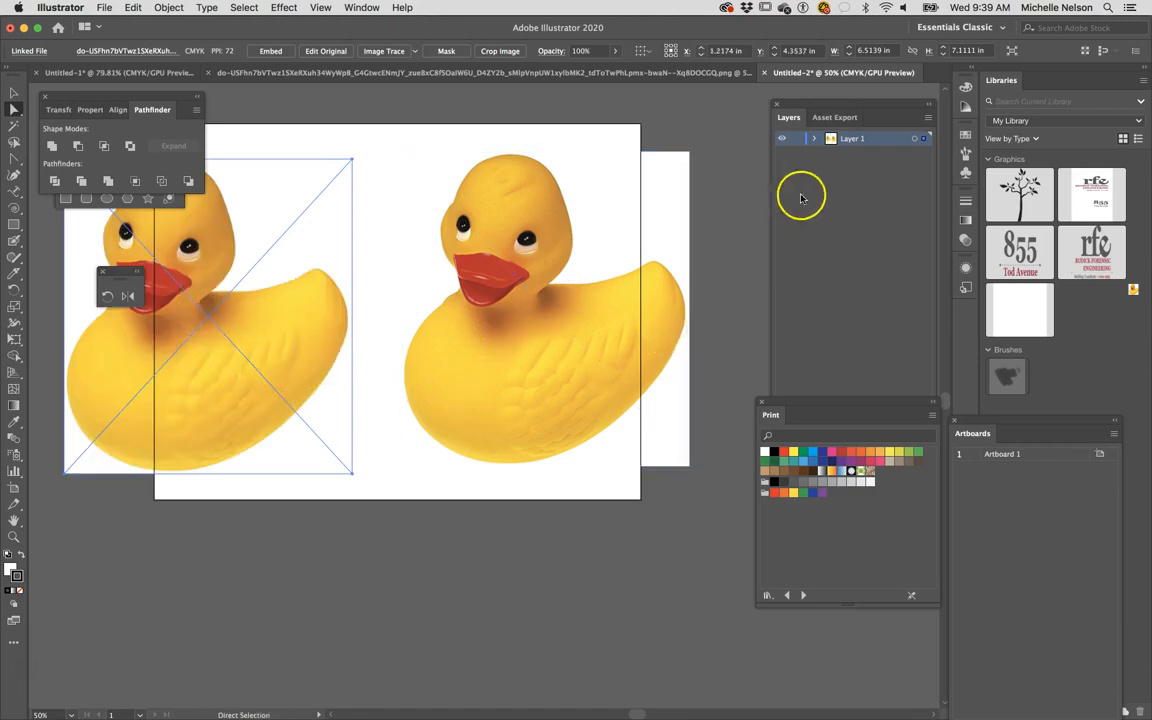
Step: Rename the layer that holds the two duck images to "duck"
double_click(858, 139)
type("duck")
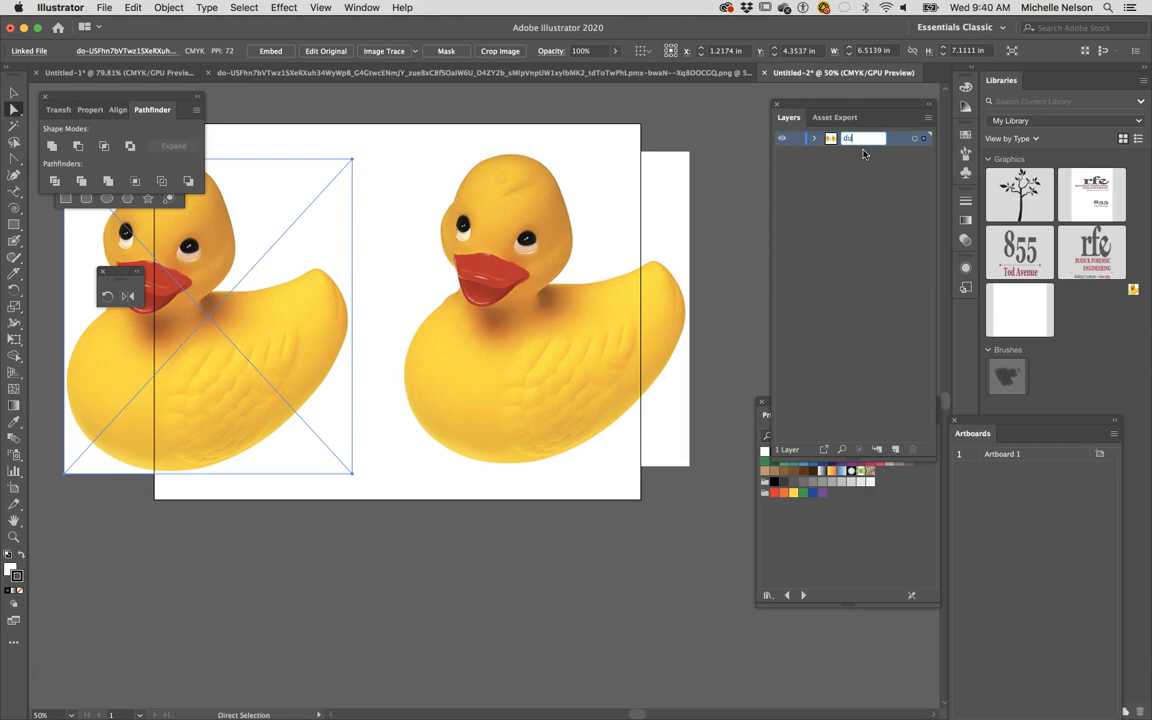
left_click(893, 204)
Step: Lock the duck layer and add a new empty layer above it
left_click(797, 138)
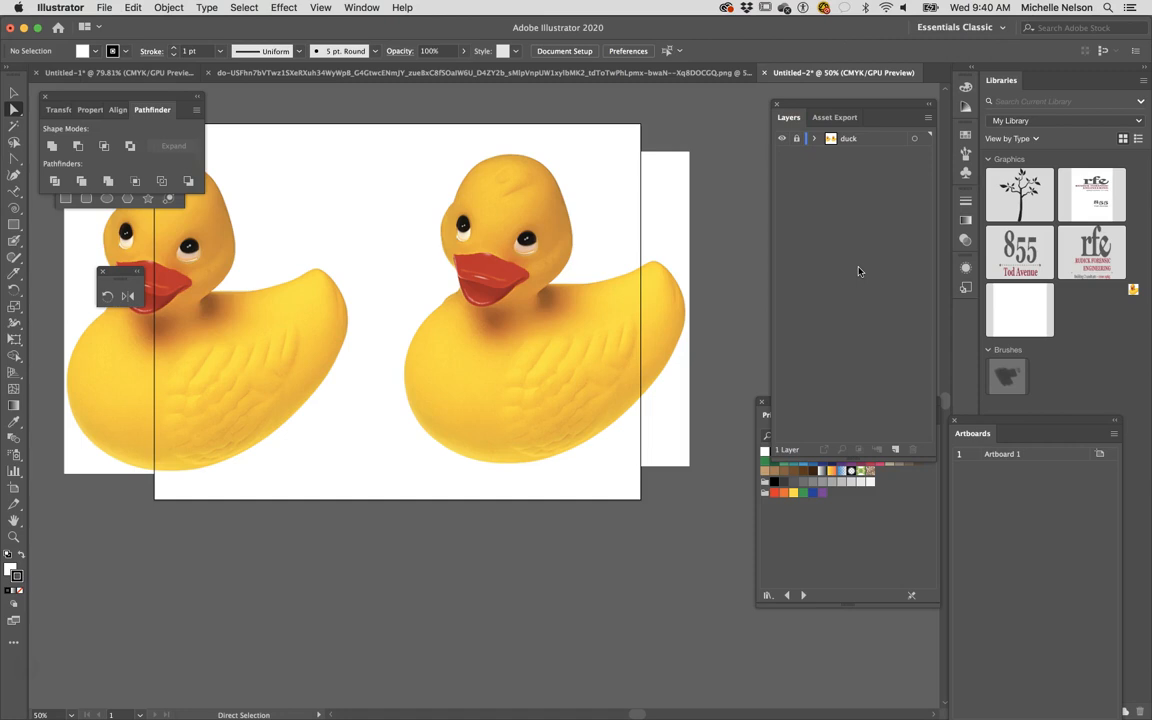
left_click(896, 450)
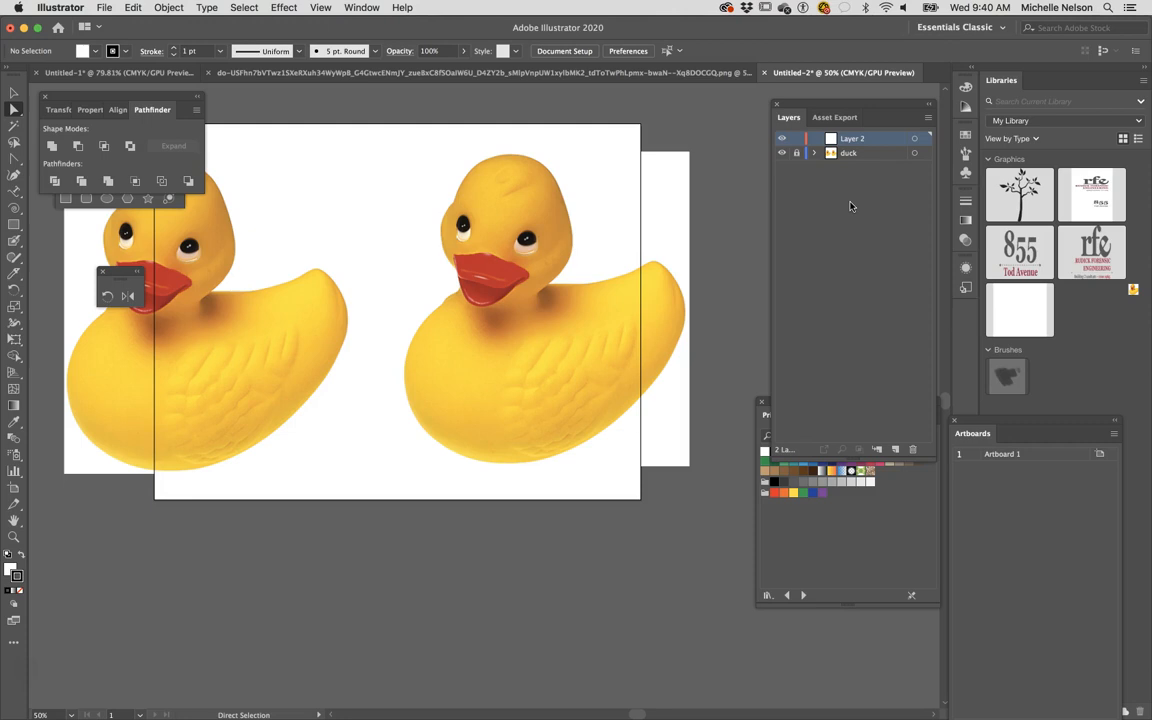
Step: Switch to Firefox and view the Typography course's YouTube Video Resources and WEEK 1 pages, plus the Education Monkey Mr. Duck page
mouse_move(622, 707)
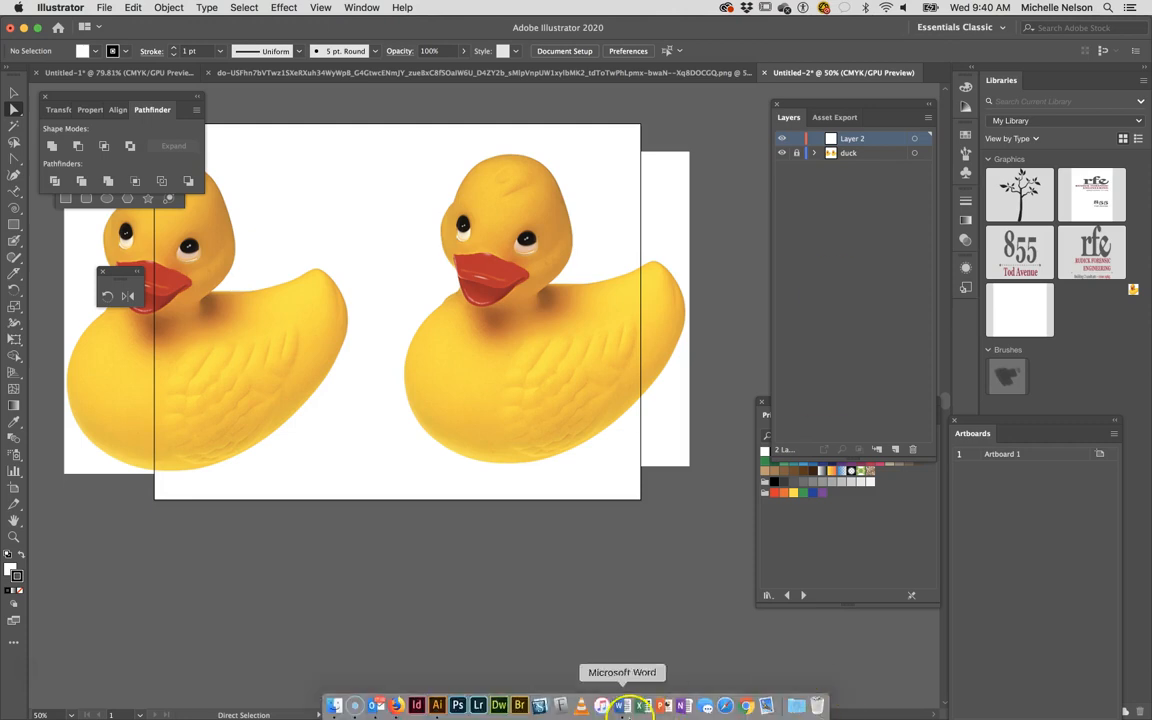
left_click(397, 706)
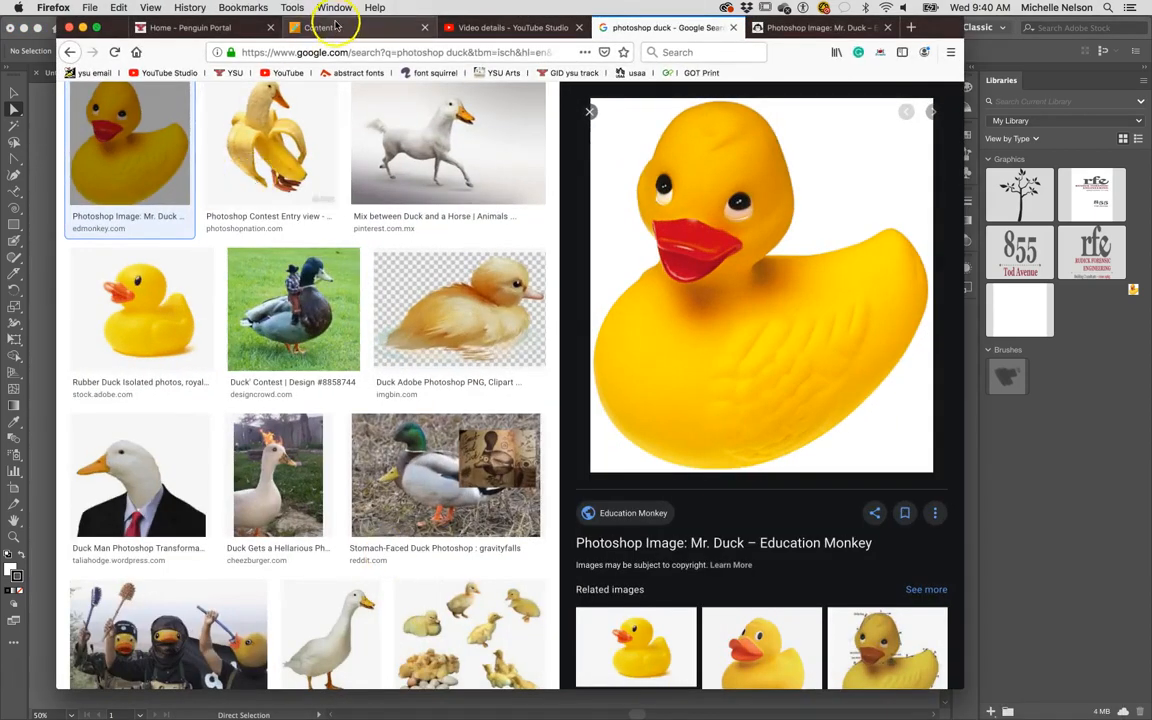
left_click(336, 27)
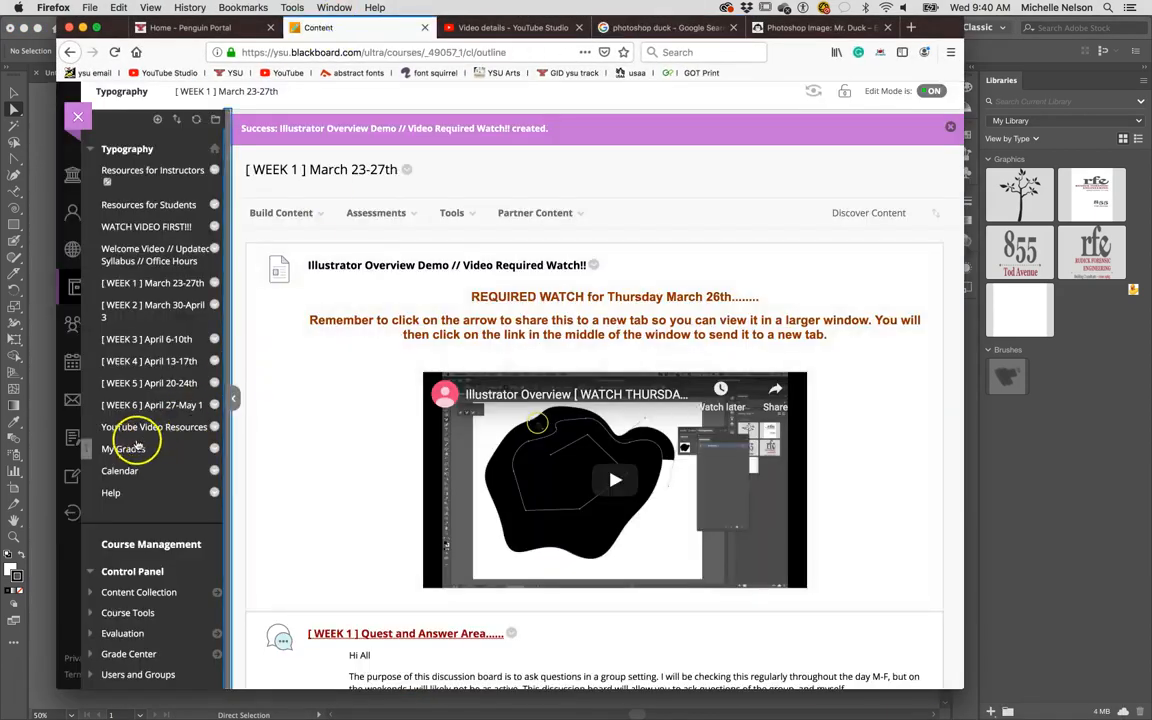
left_click(140, 427)
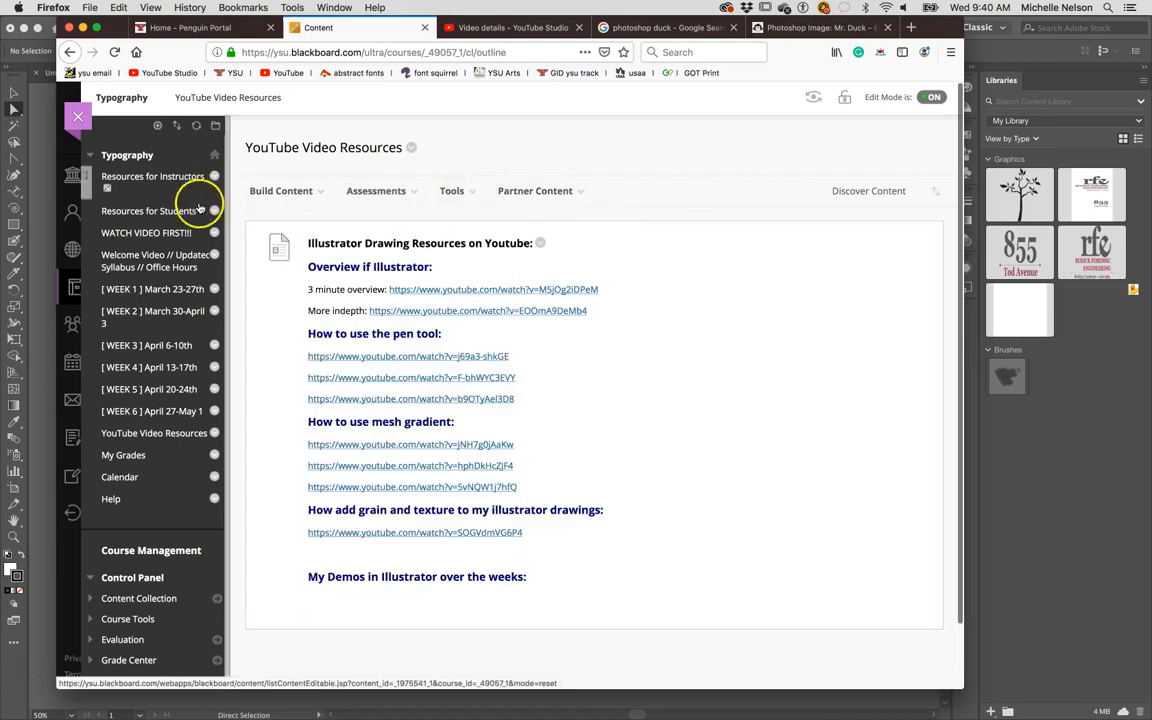
left_click(155, 289)
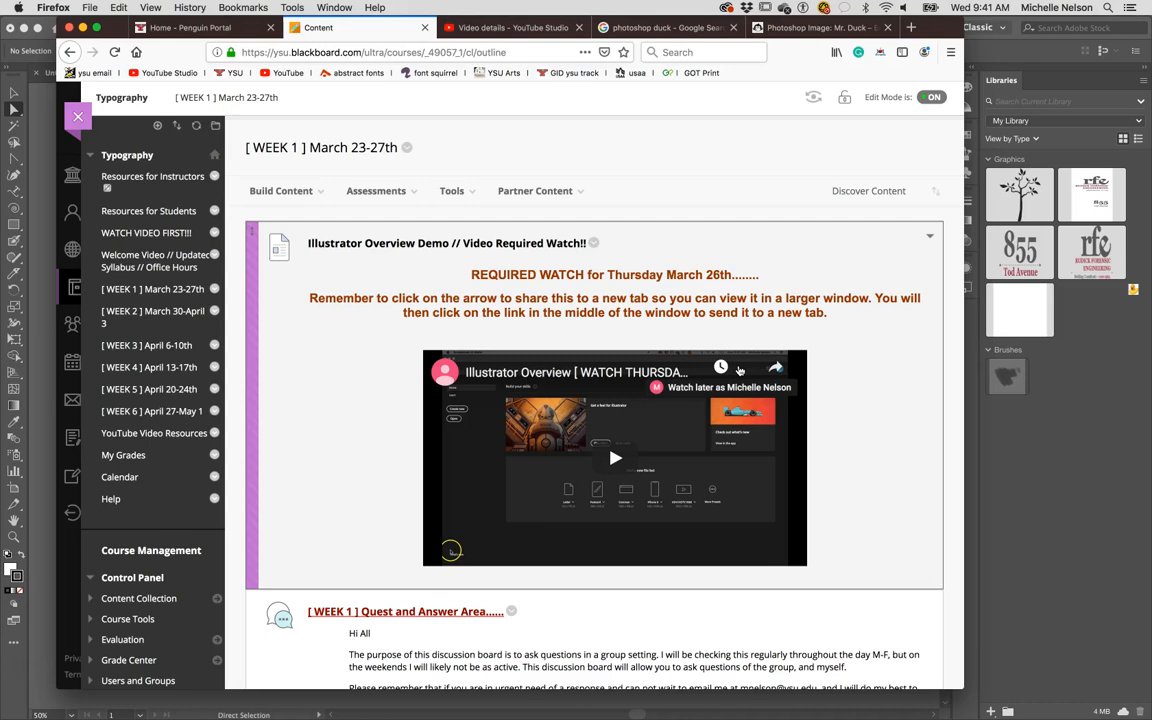
left_click(818, 28)
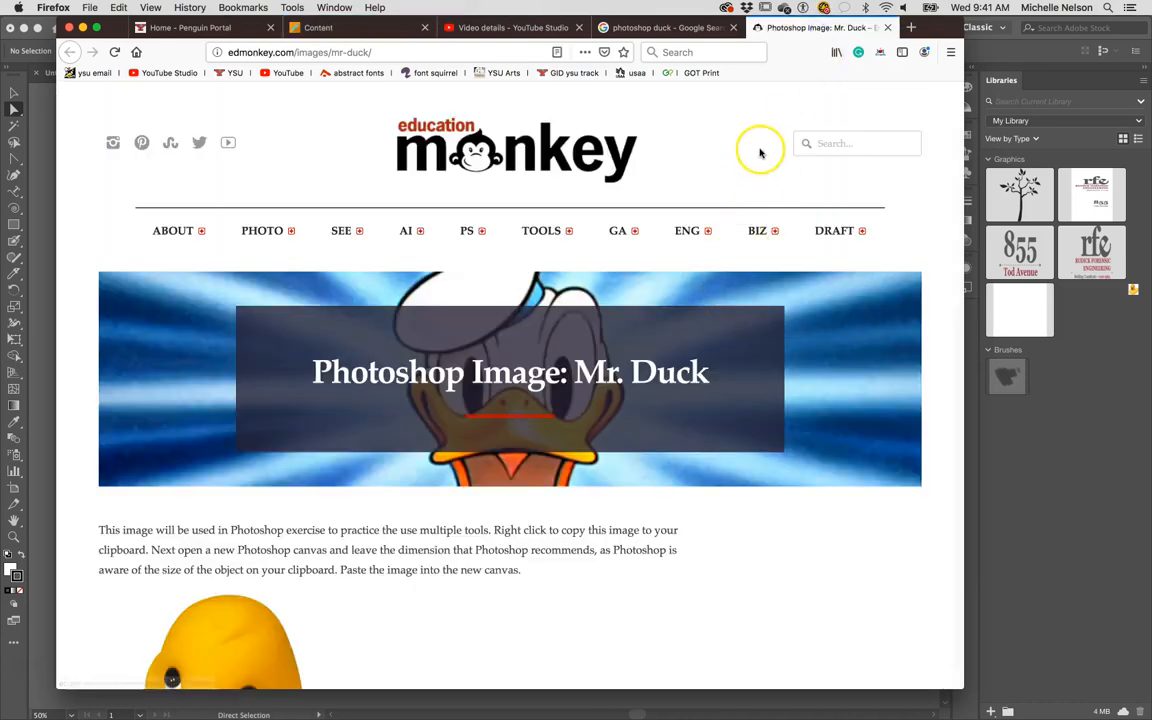
Step: Switch back to the Illustrator document and get a closer view of the duck at the artboard's right edge
left_click(437, 700)
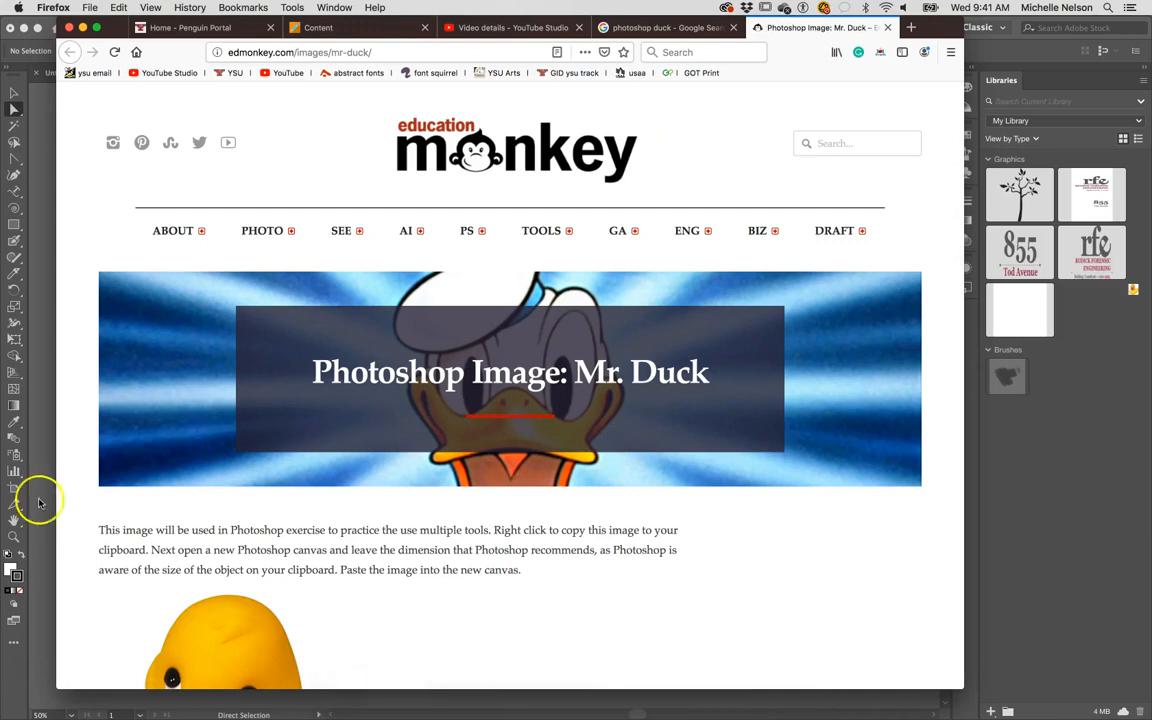
key("super+equal")
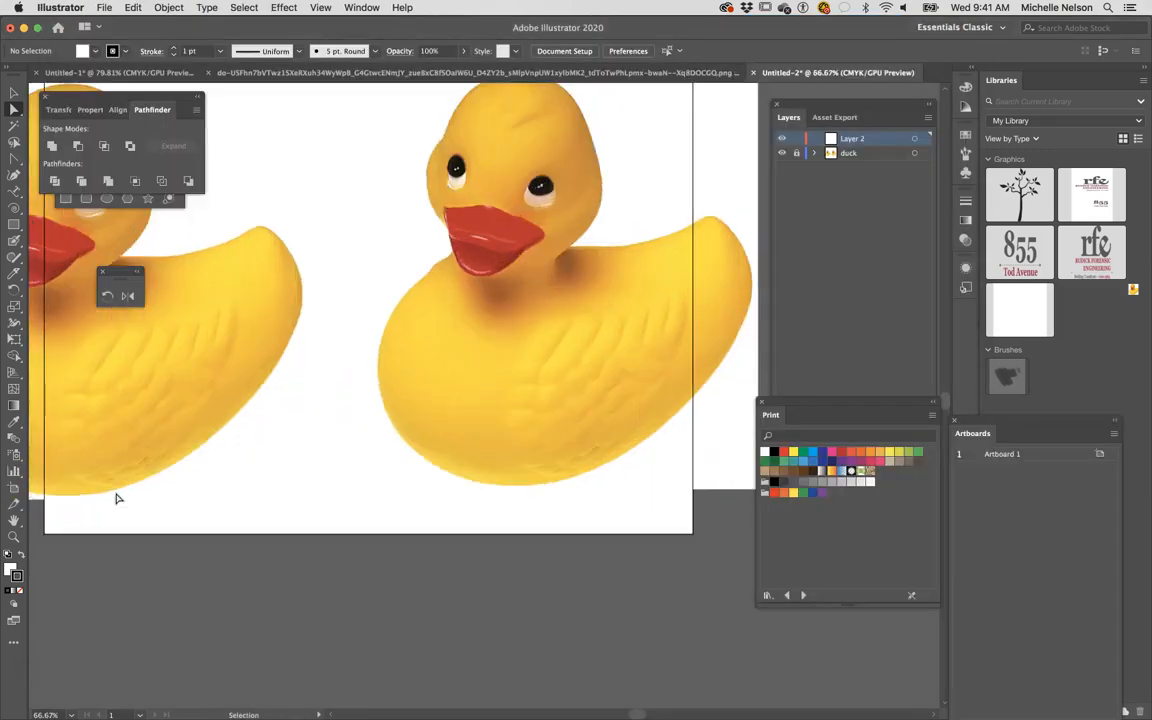
key("super+equal")
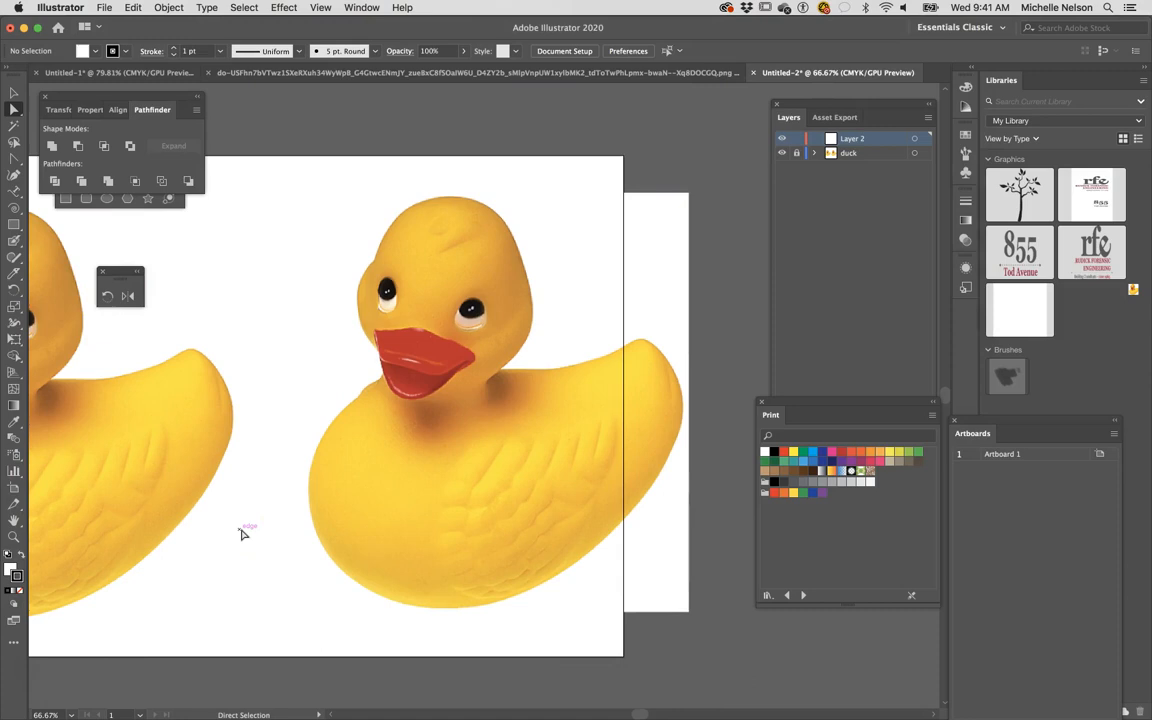
key("super+minus")
left_click(226, 566)
scroll(227, 568, "right", 1)
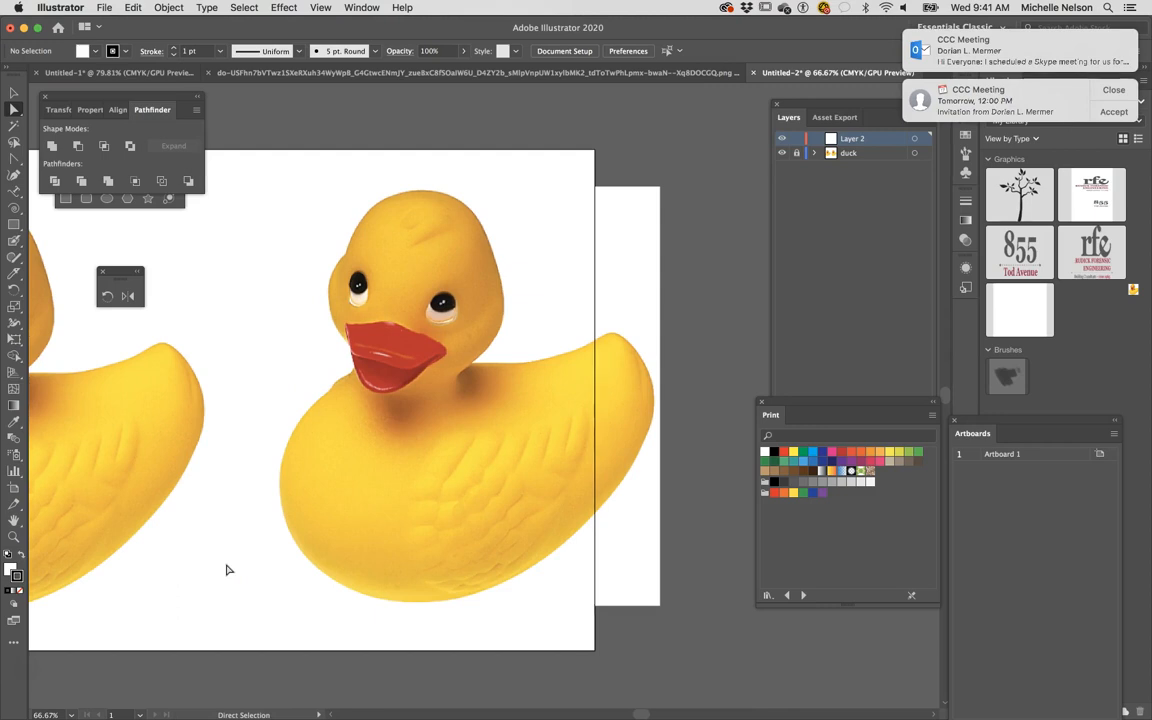
Step: Dismiss the meeting notifications and bring the duck's full body into view at 100% zoom
left_click(1115, 63)
left_click(864, 413)
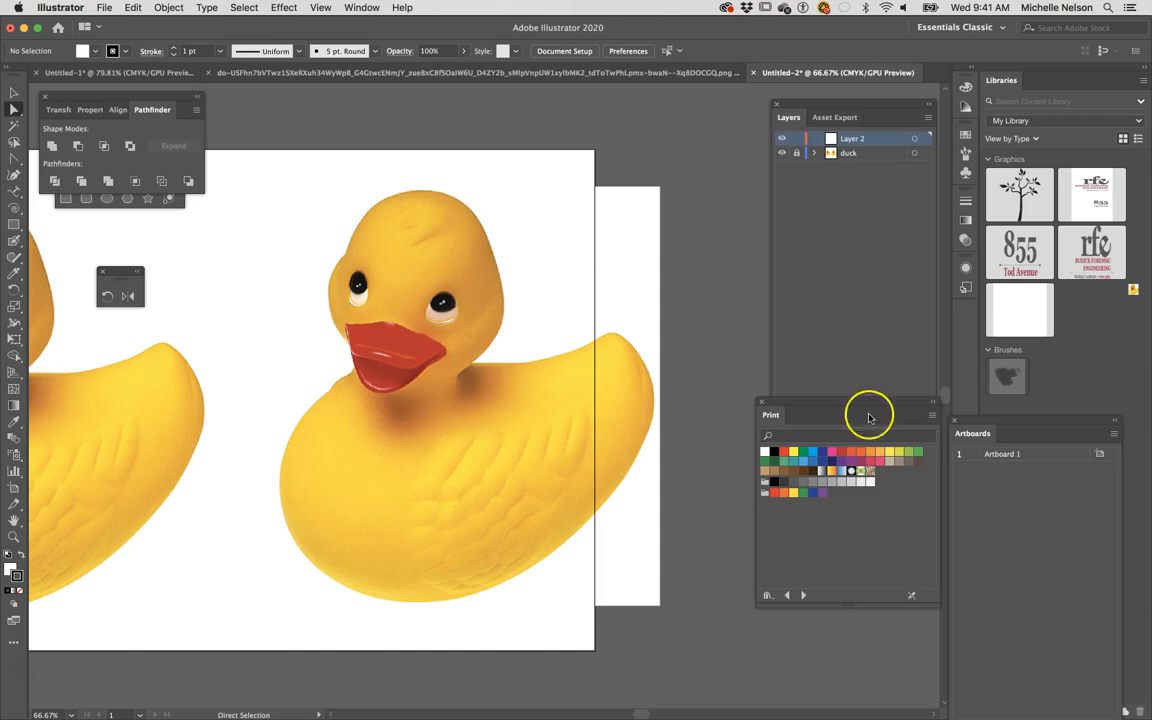
key("super+equal")
key("a")
left_click(790, 532)
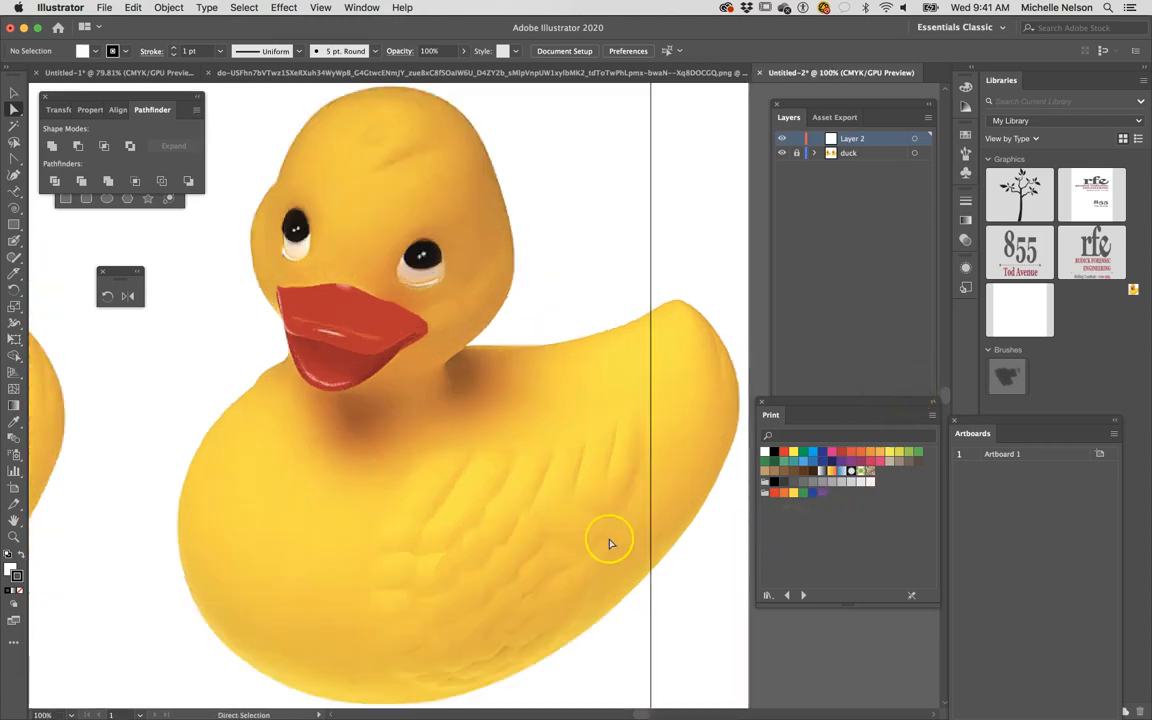
scroll(610, 544, "down", 5)
left_click(446, 260)
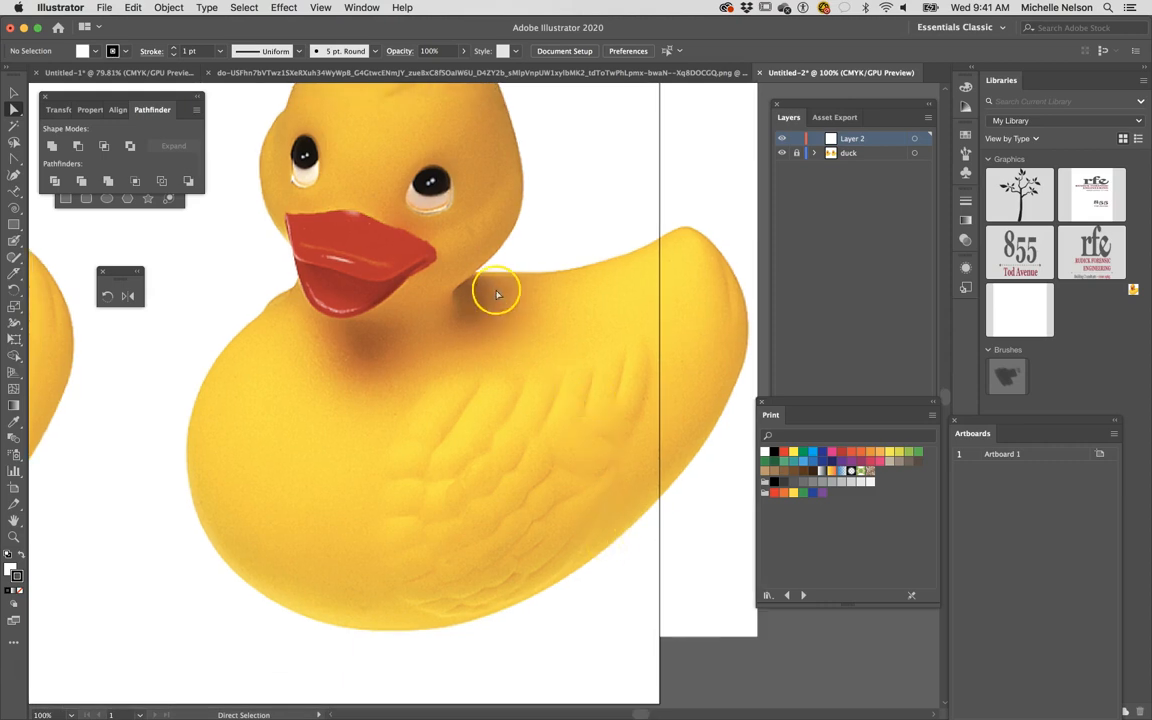
Step: Close the floating Pathfinder, shape tools, rotate/reflect and pen tools panels covering the artwork
left_click(107, 164)
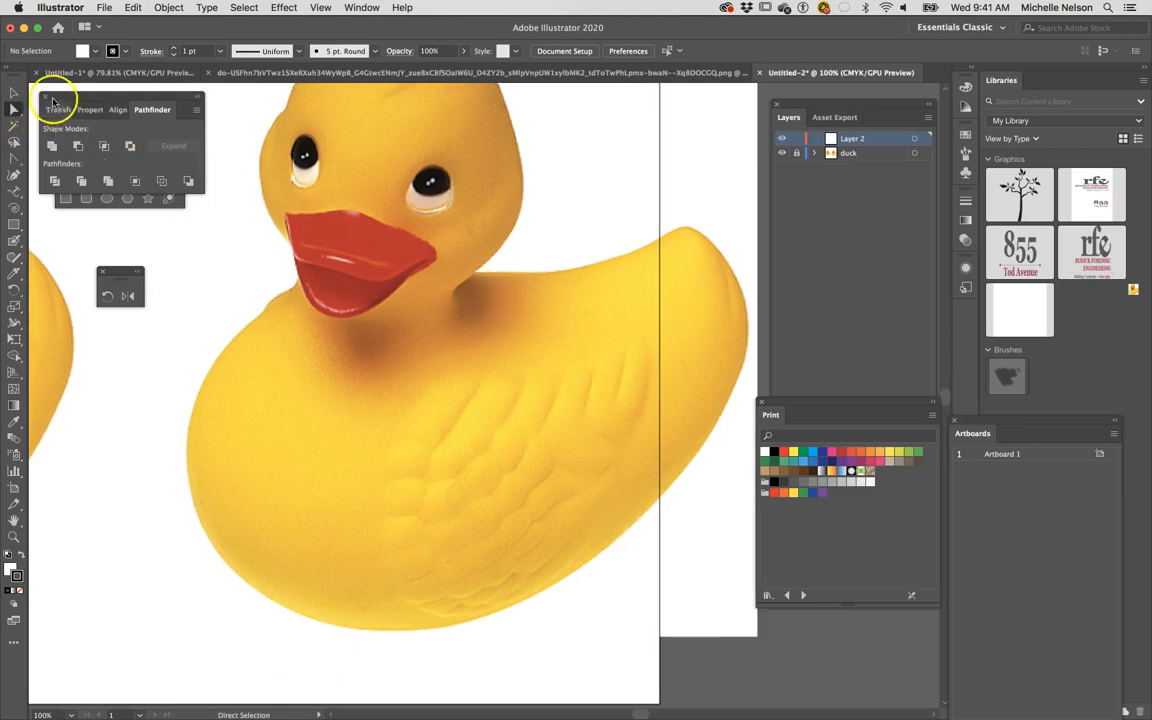
left_click(46, 99)
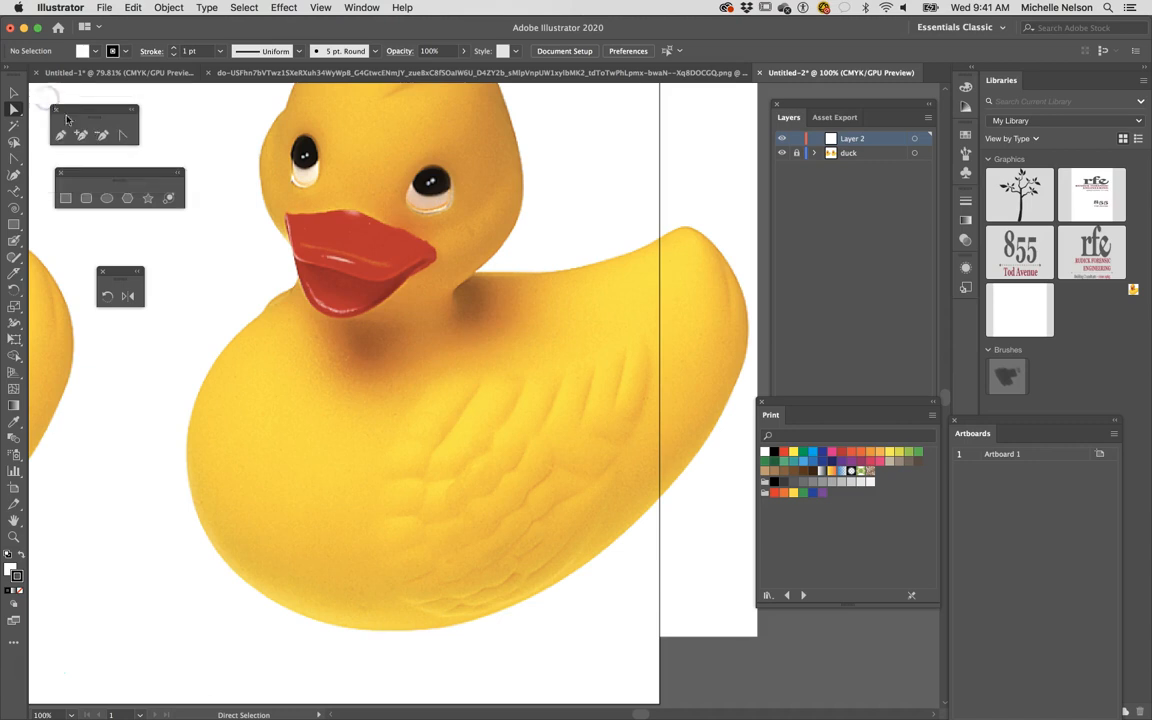
left_click(60, 174)
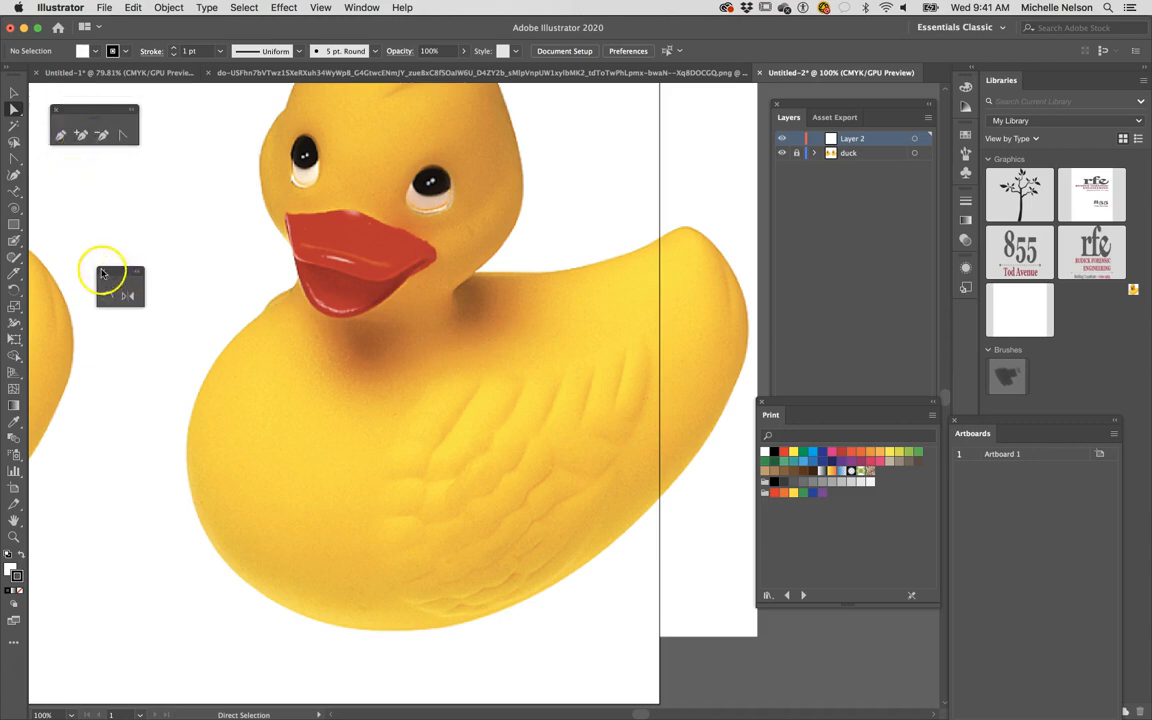
left_click(102, 271)
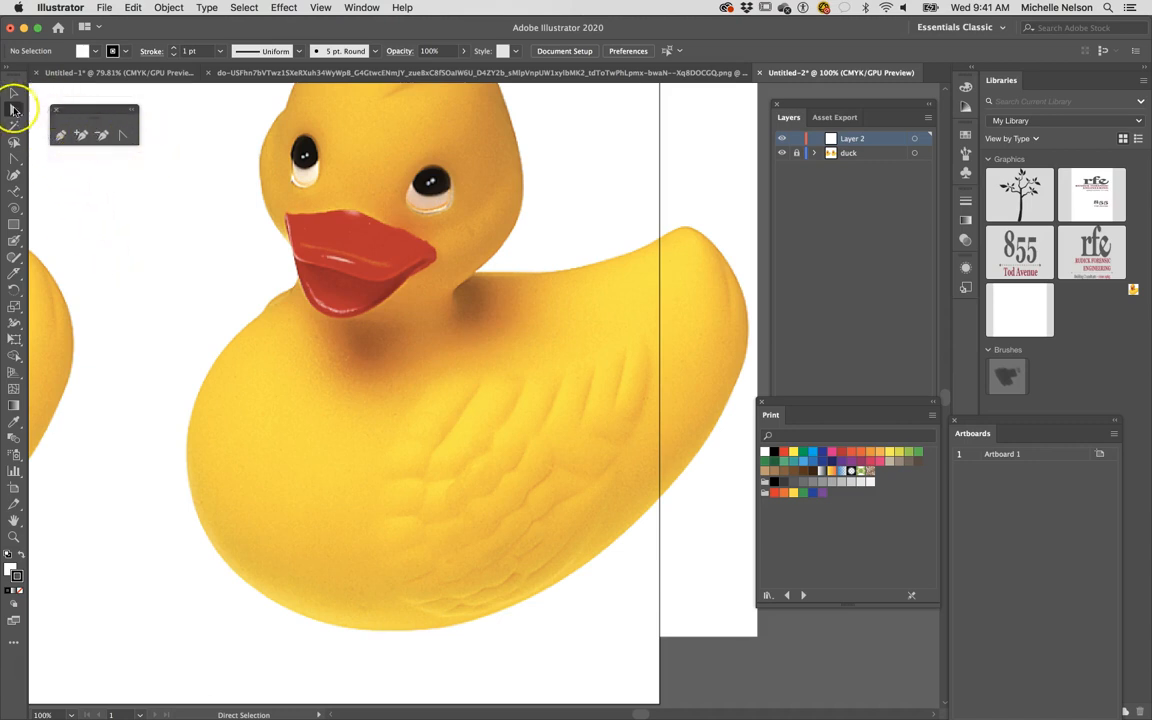
left_click(55, 109)
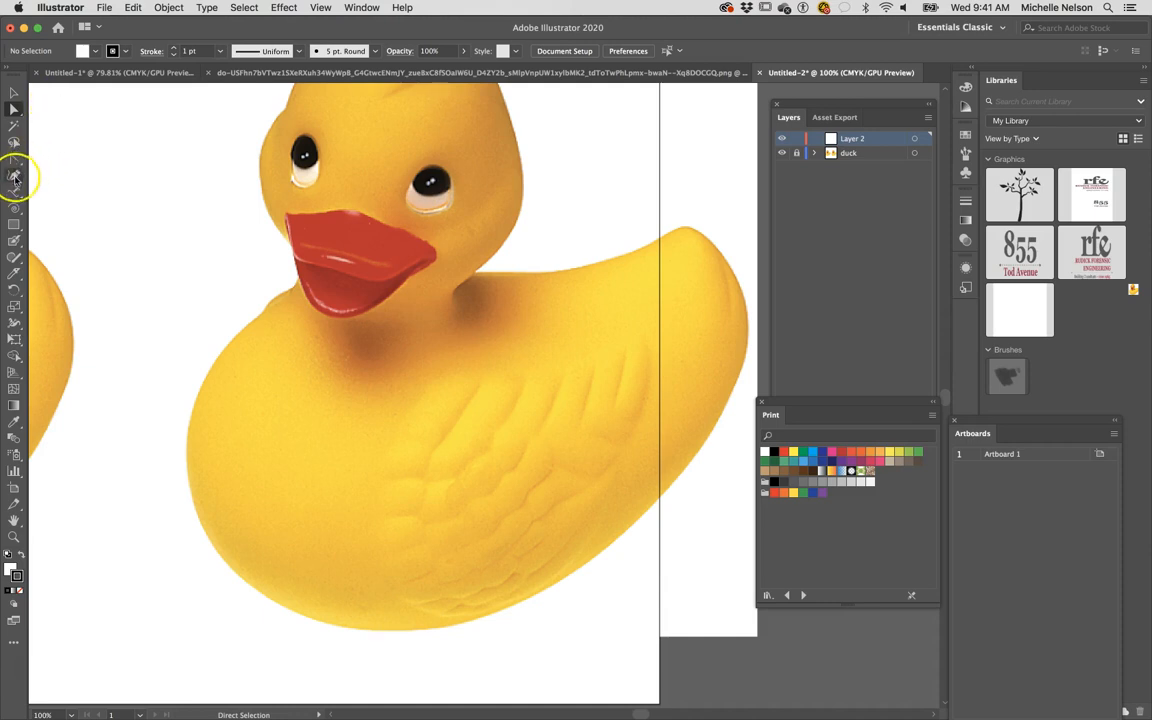
Step: Tear off the Pen tool group as a floating panel and place it above the artwork, clear of the duck
left_click(16, 161)
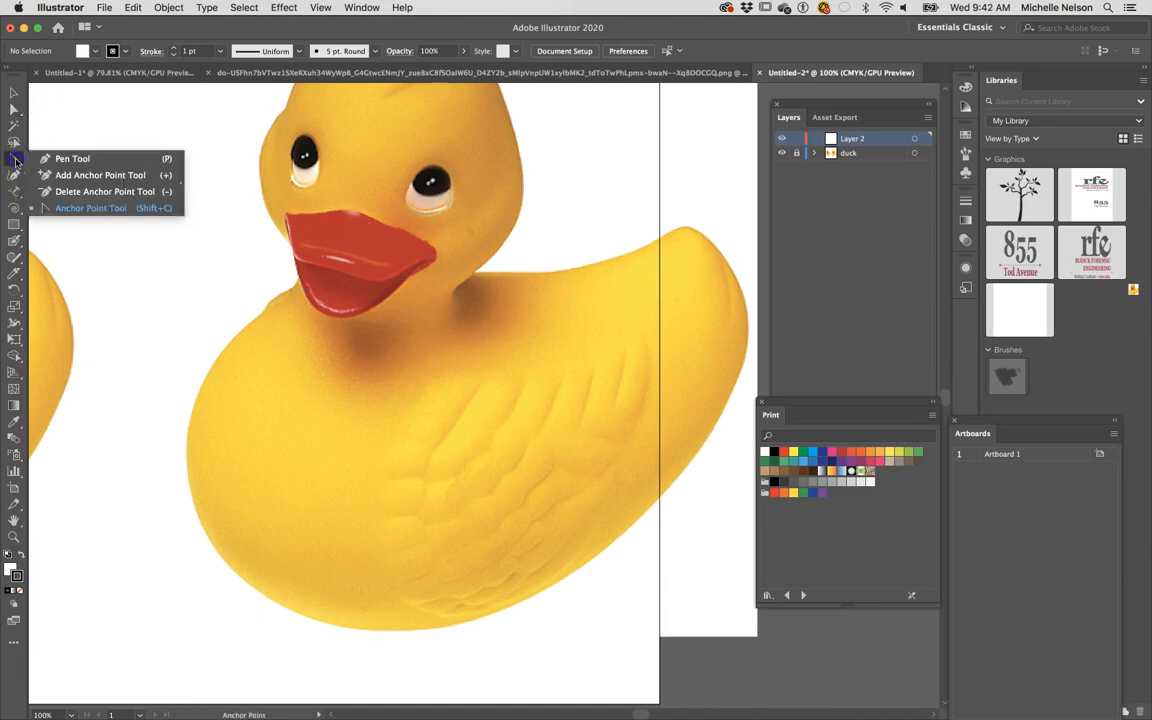
left_click_drag(15, 160, 181, 180)
left_click_drag(84, 169, 101, 97)
left_click(15, 160)
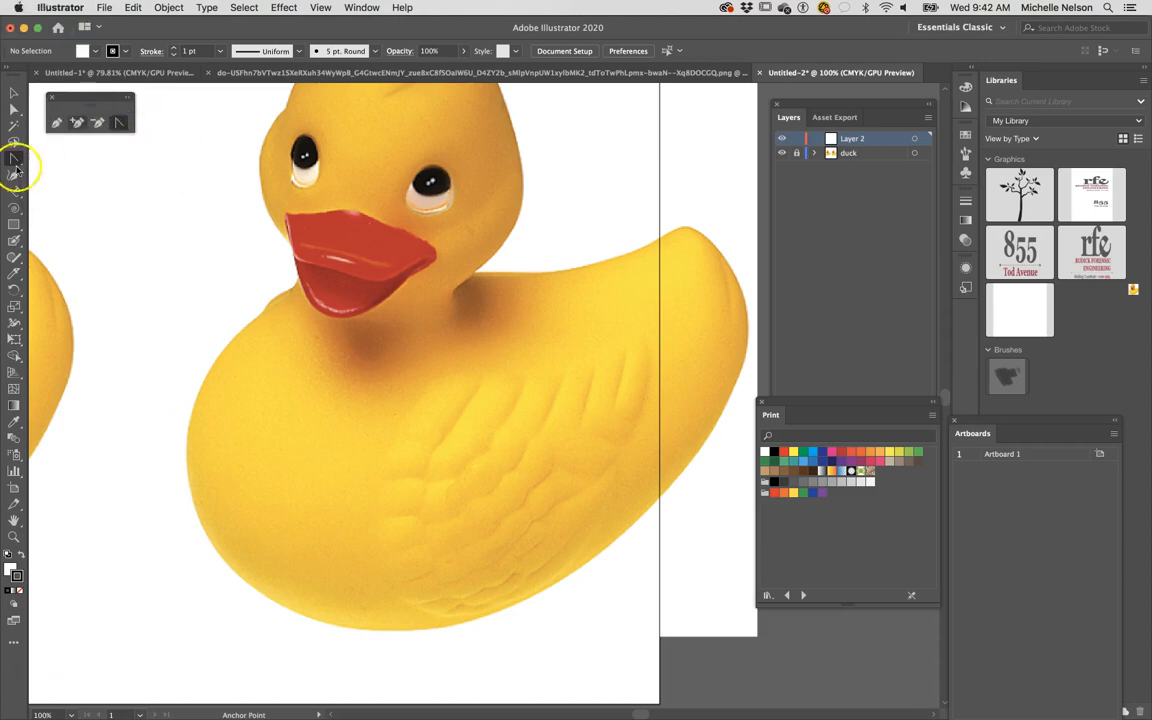
left_click_drag(8, 160, 180, 177)
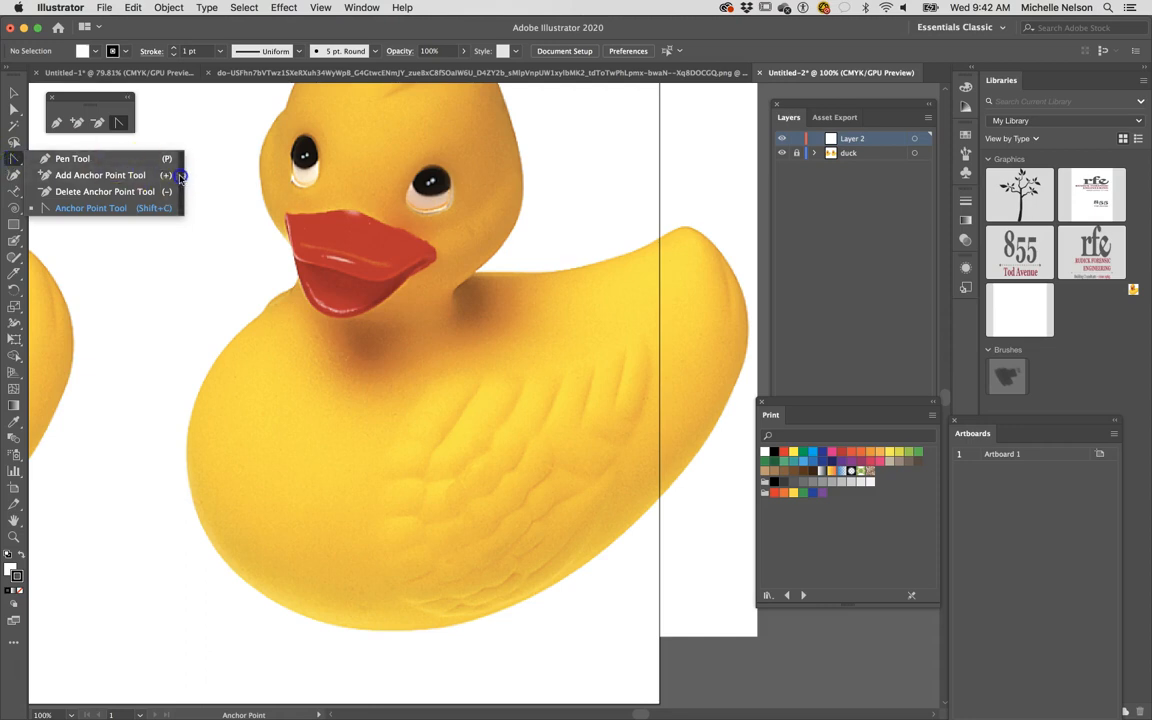
left_click(14, 154)
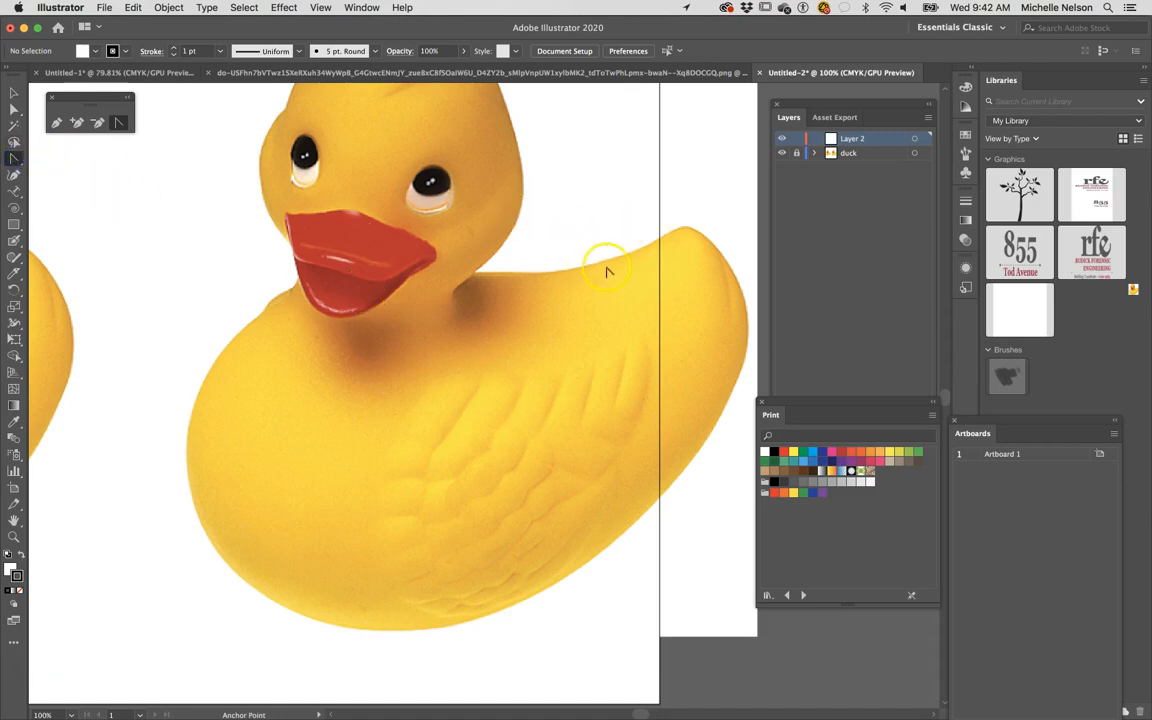
Step: Rename the empty layer above the duck layer as "body" and activate the Pen tool
double_click(853, 139)
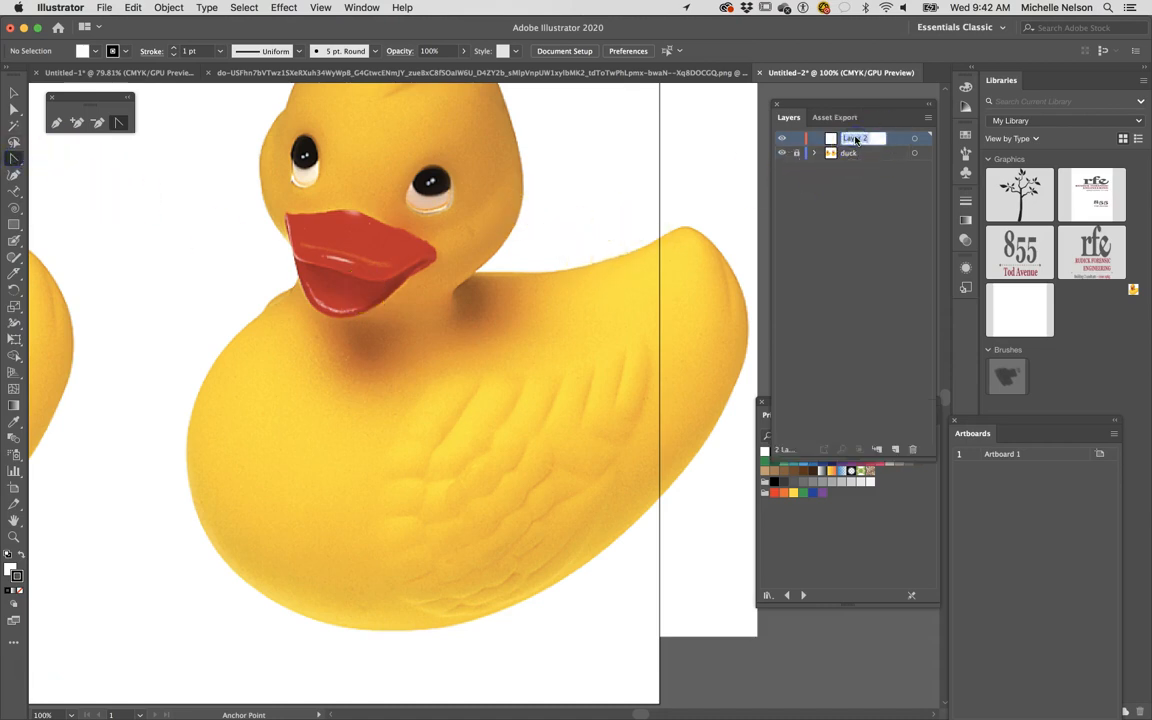
type("bg")
left_click(56, 122)
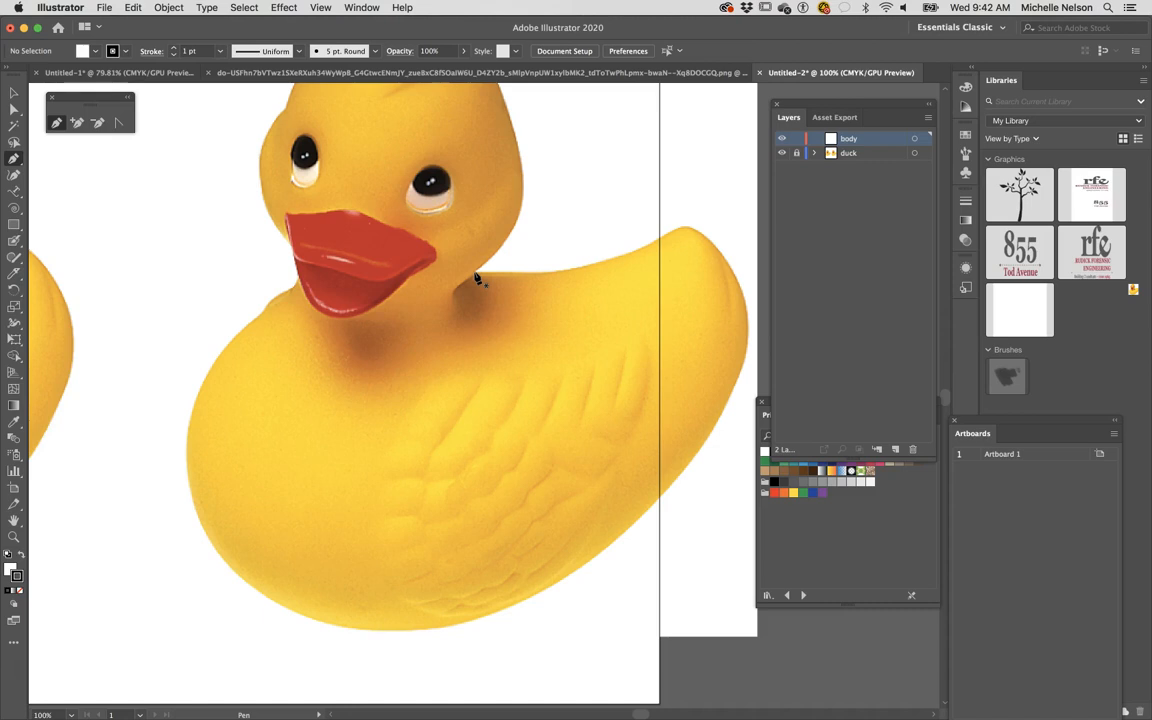
Step: Trace straight path segments from the back of the duck's neck along the back, around the tail tip and down to the lower belly
left_click_drag(475, 273, 557, 279)
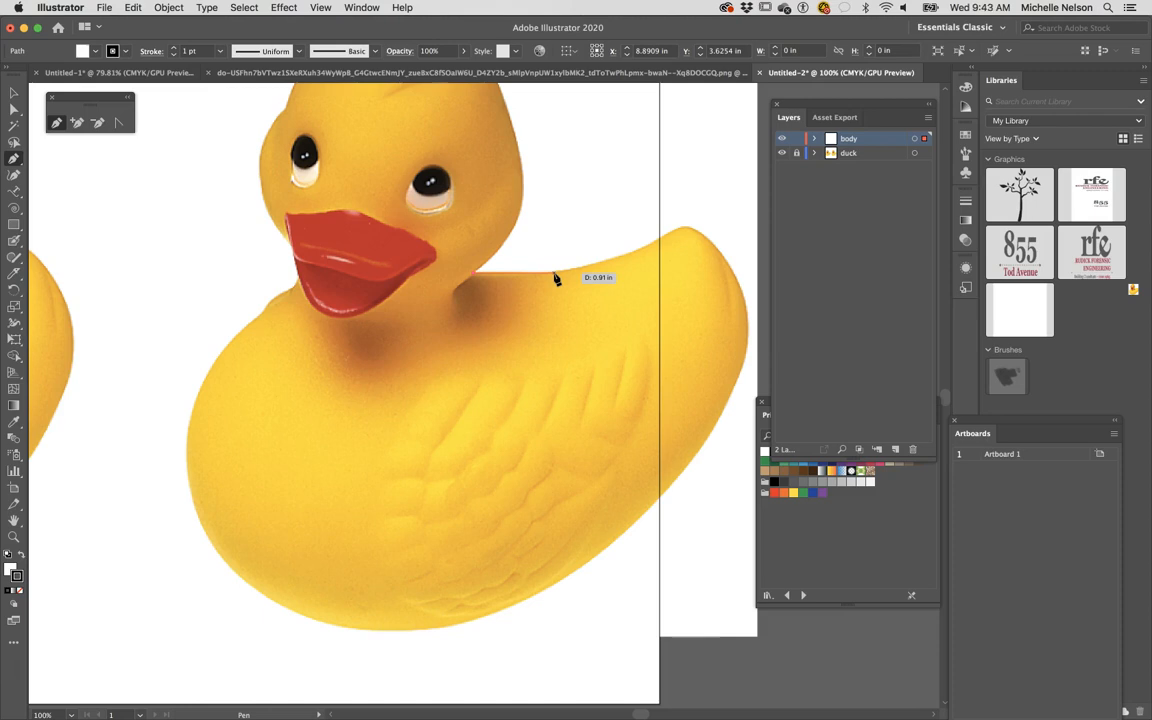
left_click(557, 278)
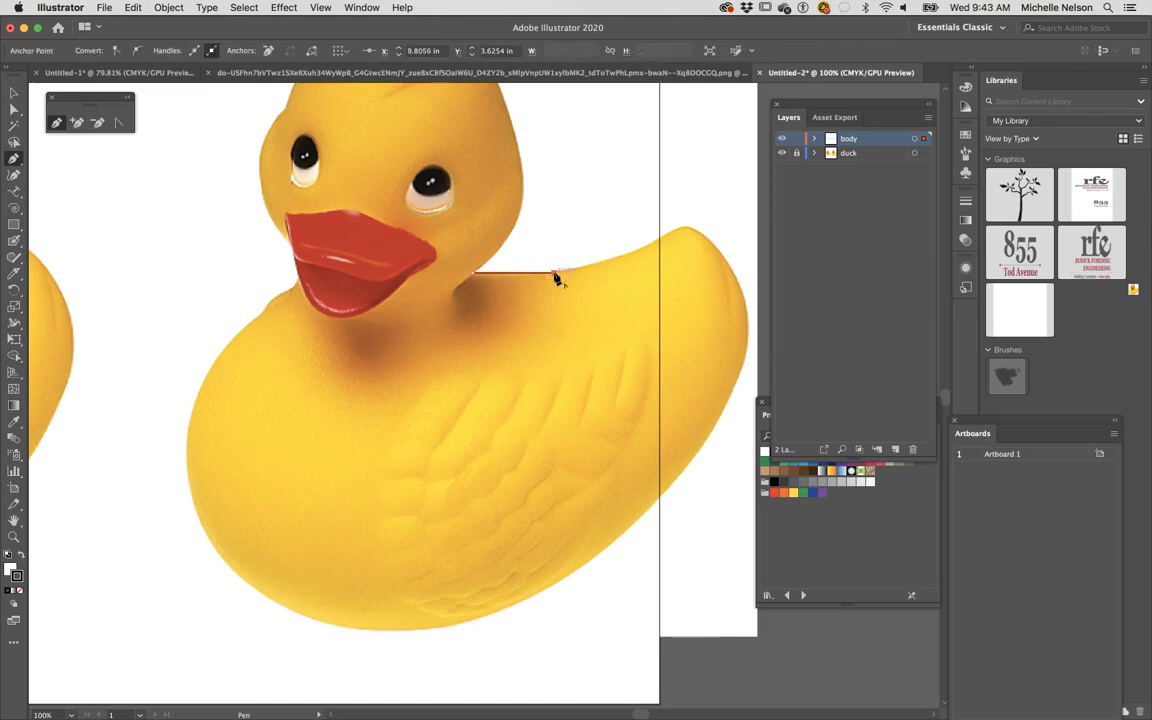
left_click_drag(640, 242, 656, 245)
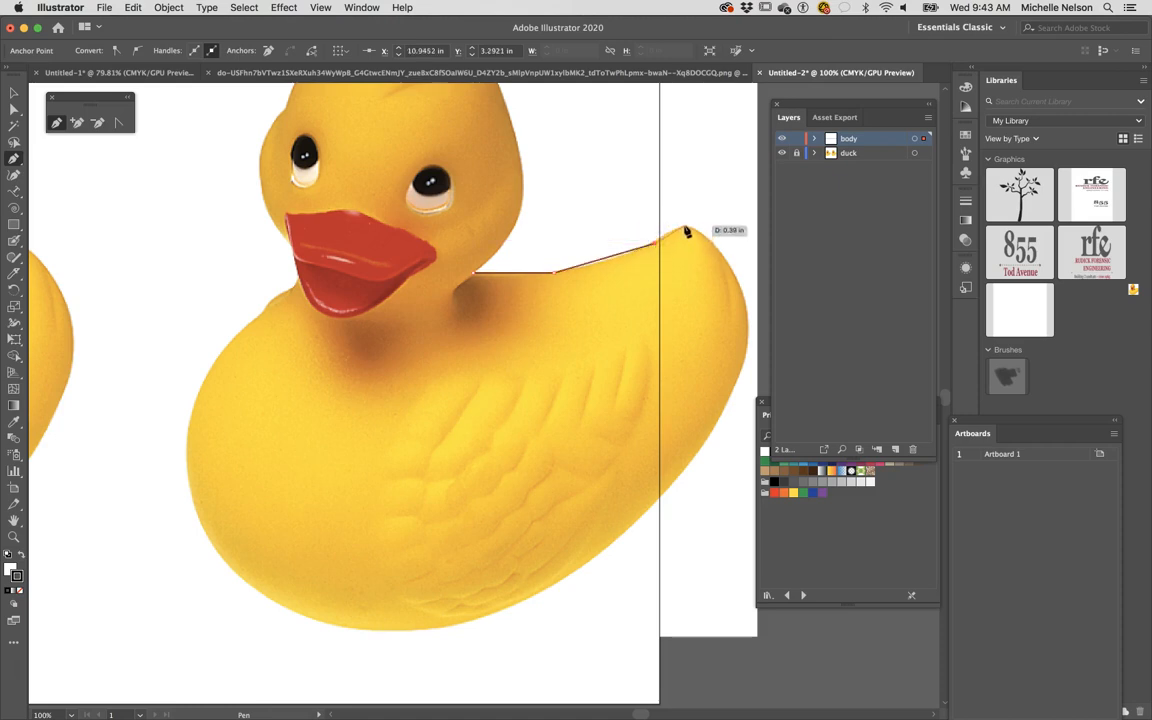
left_click(684, 228)
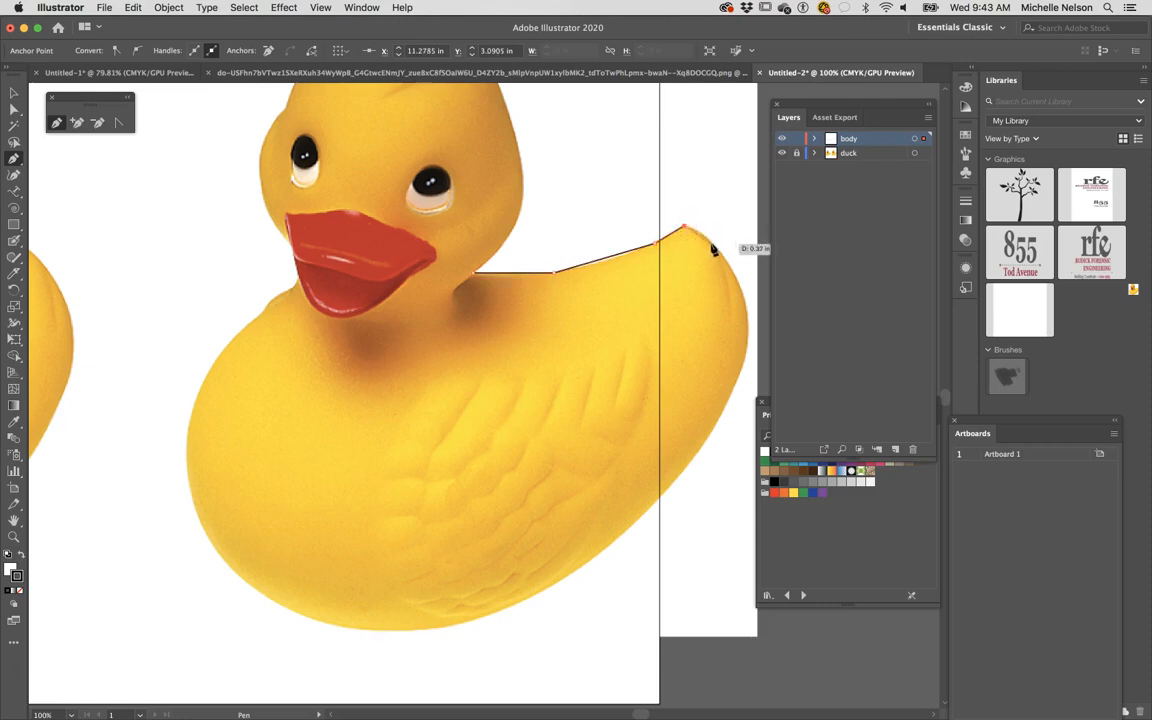
left_click_drag(712, 243, 700, 450)
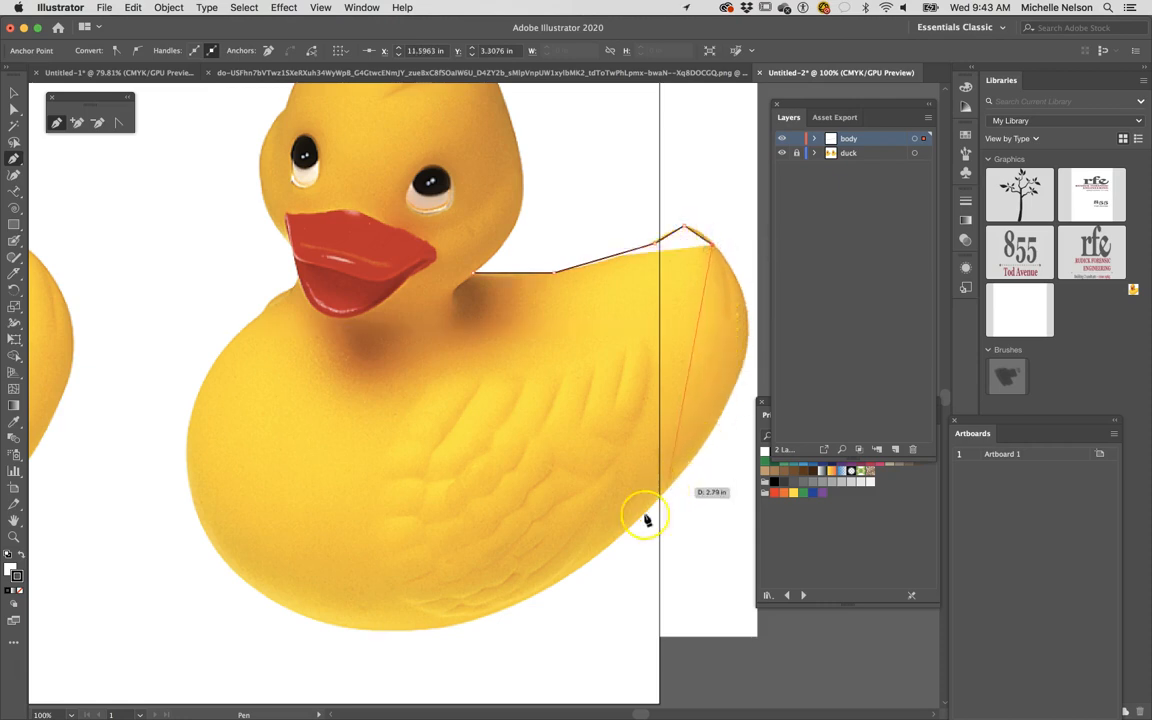
left_click(563, 580)
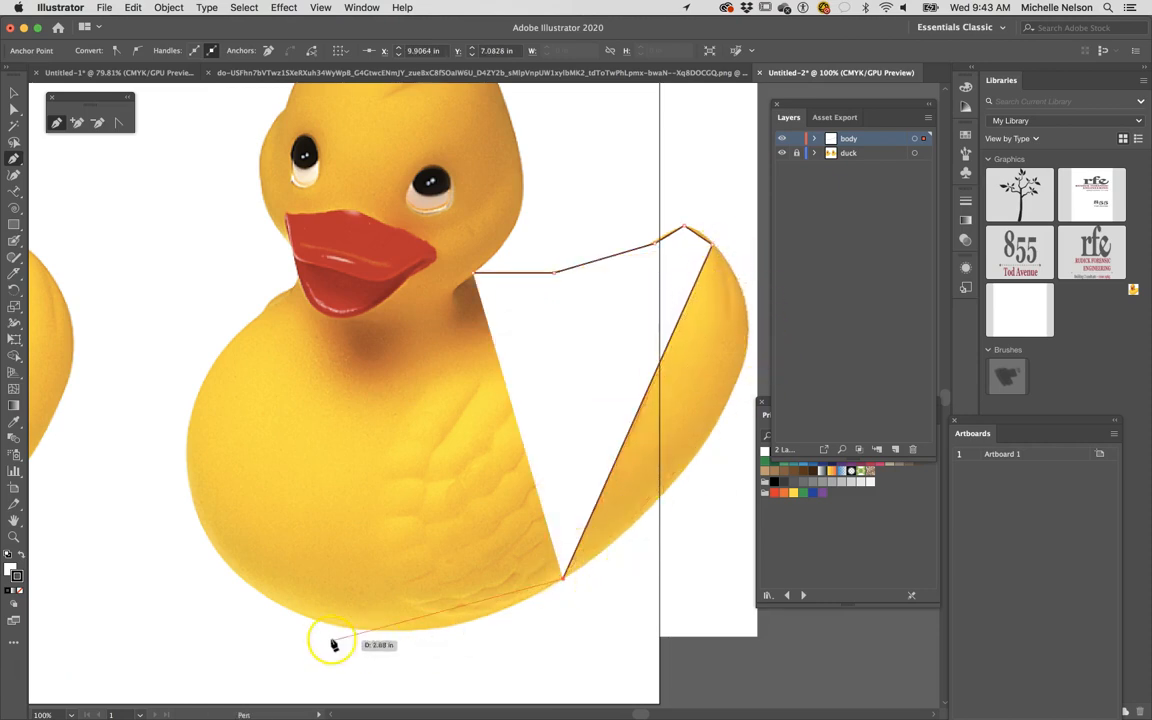
Step: Continue the body path around the belly and chest to below the beak, closing it at the starting anchor behind the neck
left_click(201, 526)
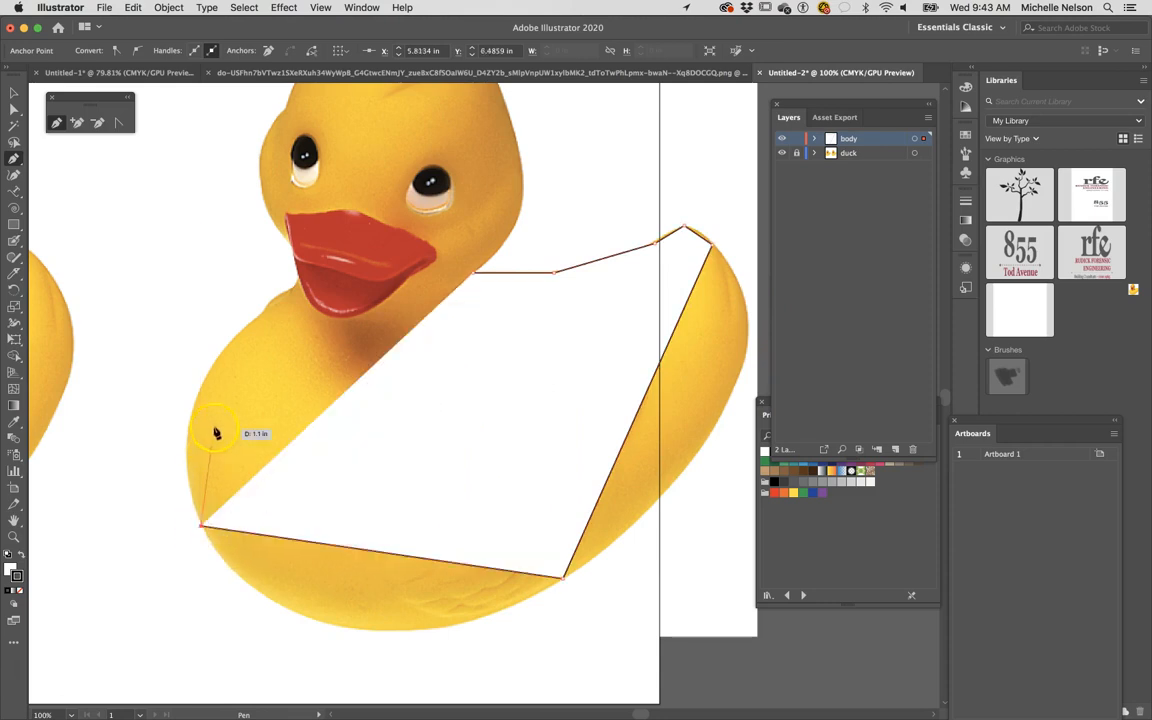
left_click(197, 401)
left_click(262, 311)
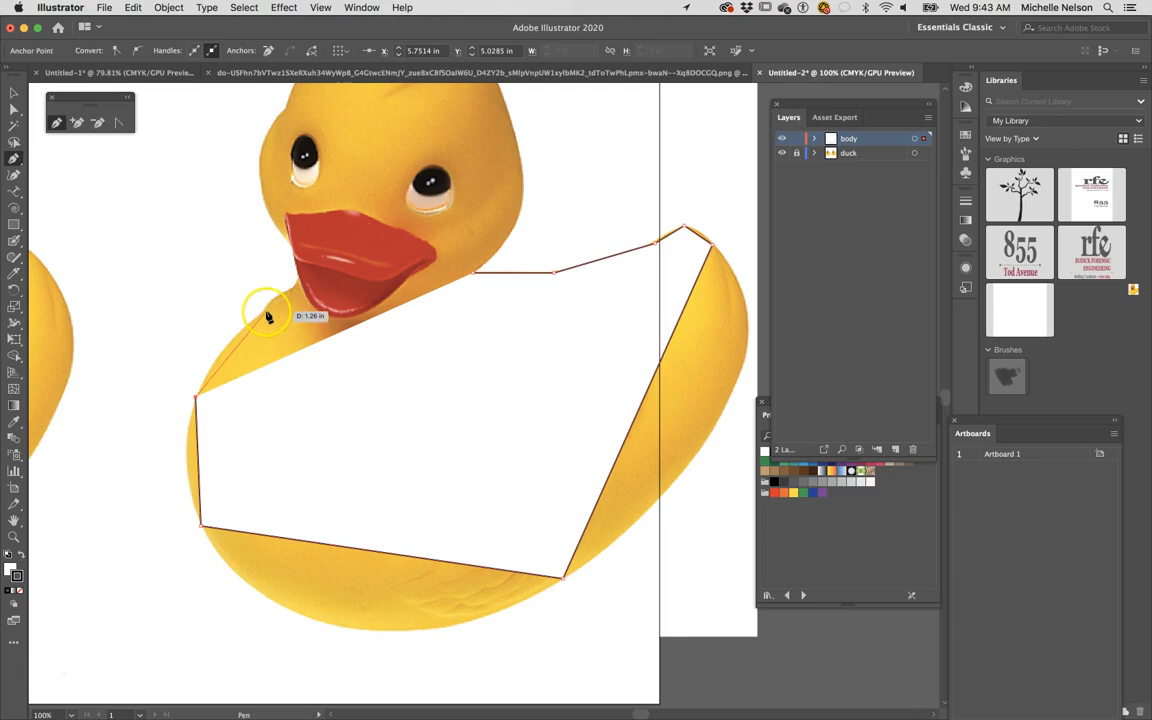
left_click(274, 295)
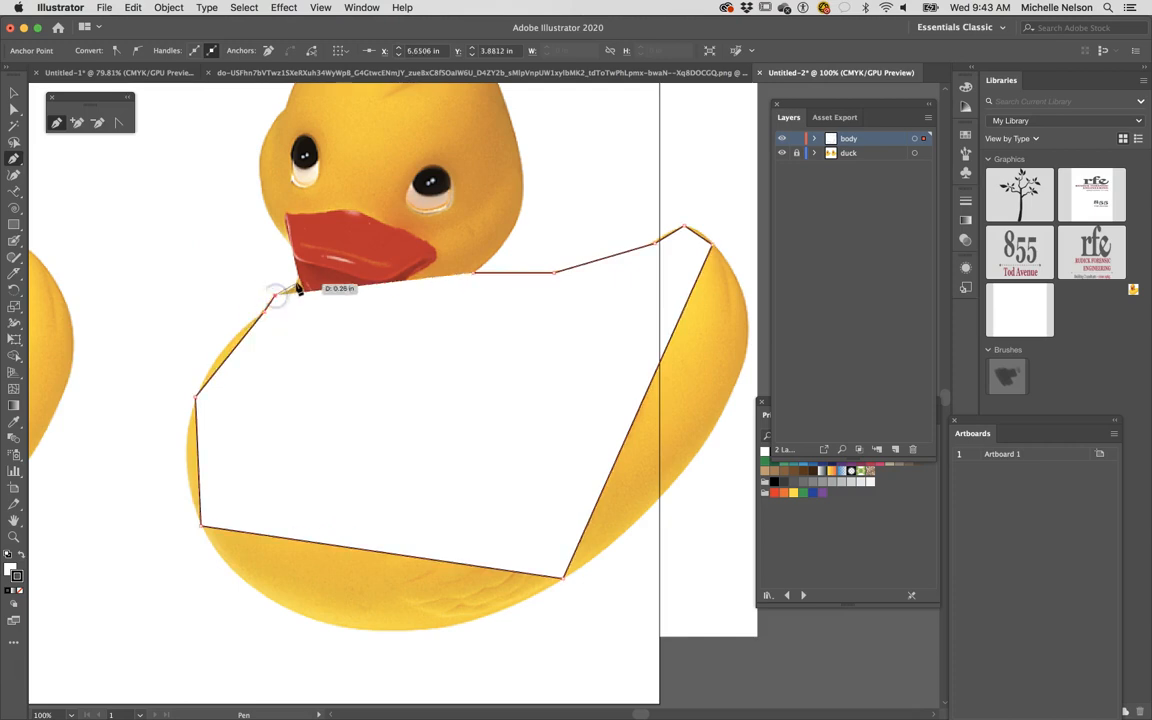
left_click(299, 281)
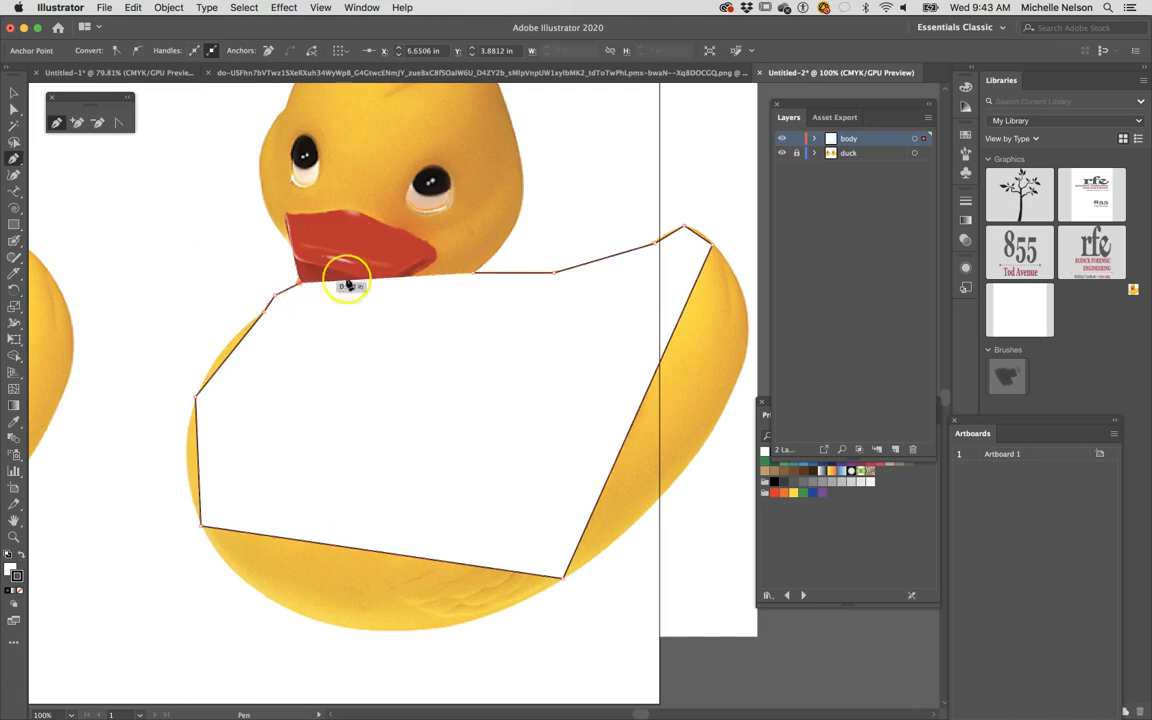
left_click(476, 278)
left_click(474, 275)
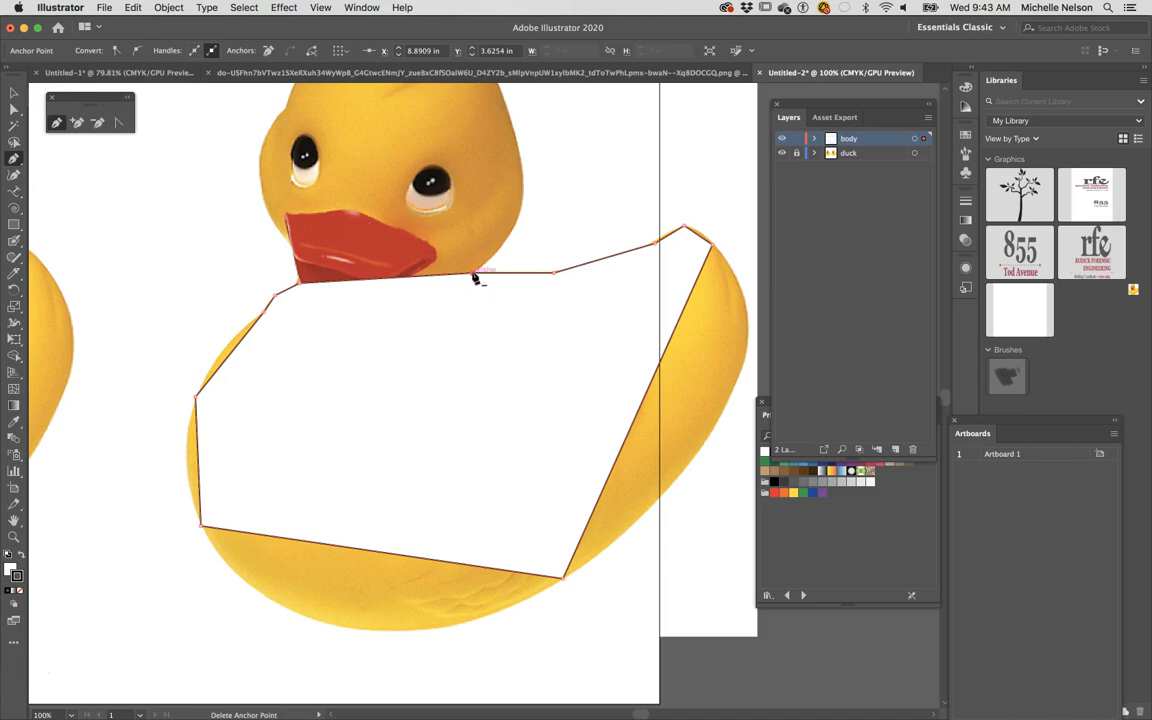
Step: Use the Anchor Point tool to curve the body path along the duck's back and around the tail tip
left_click(118, 122)
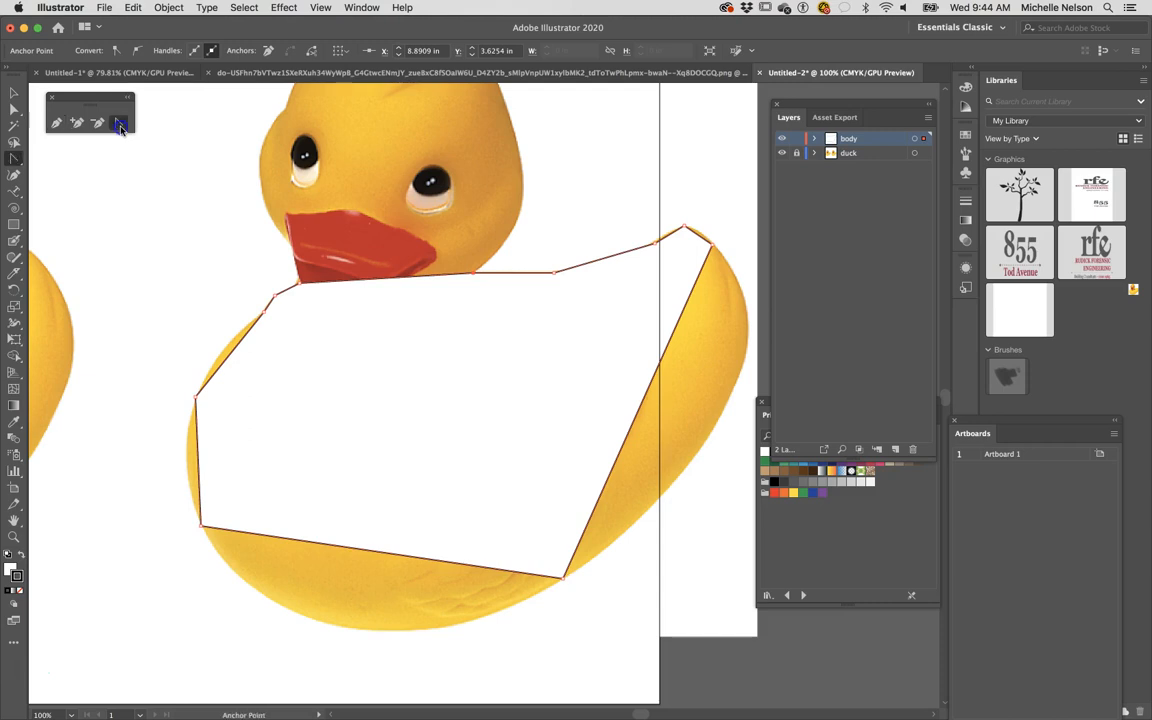
left_click(120, 124)
mouse_move(585, 273)
left_mouse_down()
mouse_move(599, 260)
mouse_move(584, 231)
mouse_move(599, 262)
mouse_move(584, 306)
mouse_move(596, 290)
mouse_move(586, 247)
mouse_move(599, 268)
left_mouse_up()
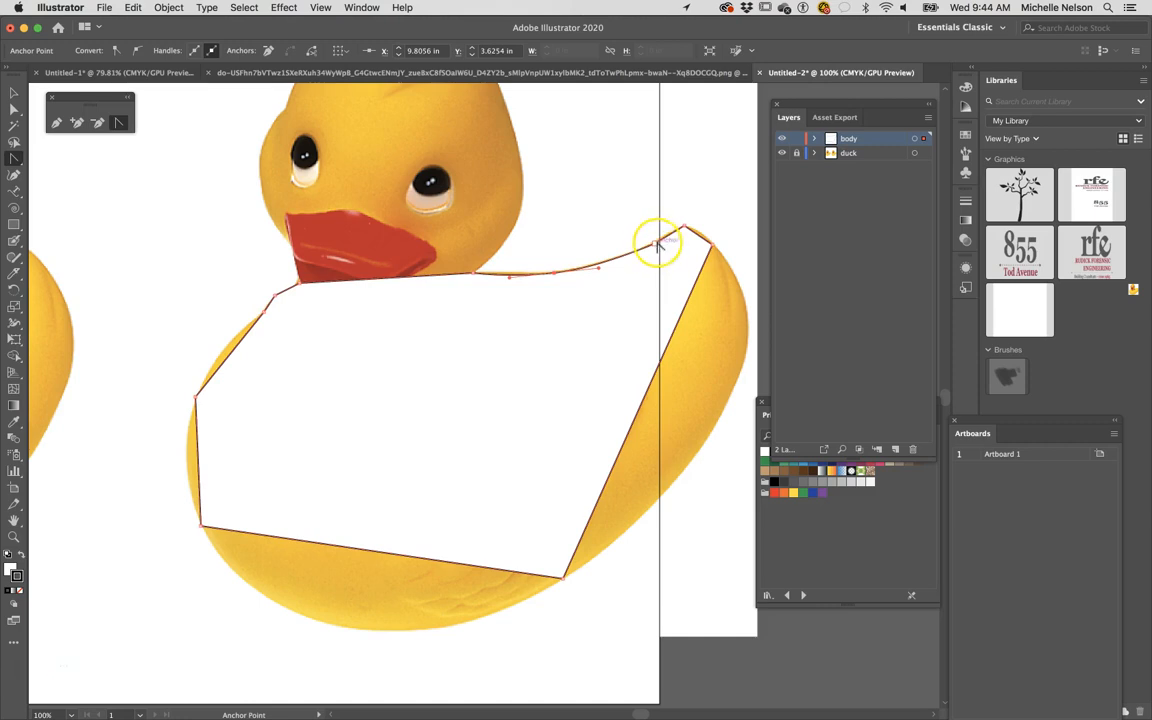
left_click_drag(686, 230, 714, 244)
Step: Pull curve handles from the lower belly anchor and adjust the tail-side handle so the path follows the duck's underside and rear
left_click(597, 442)
scroll(605, 446, "right", 3)
scroll(605, 446, "down", 1)
scroll(614, 451, "down", 1)
left_click(466, 540)
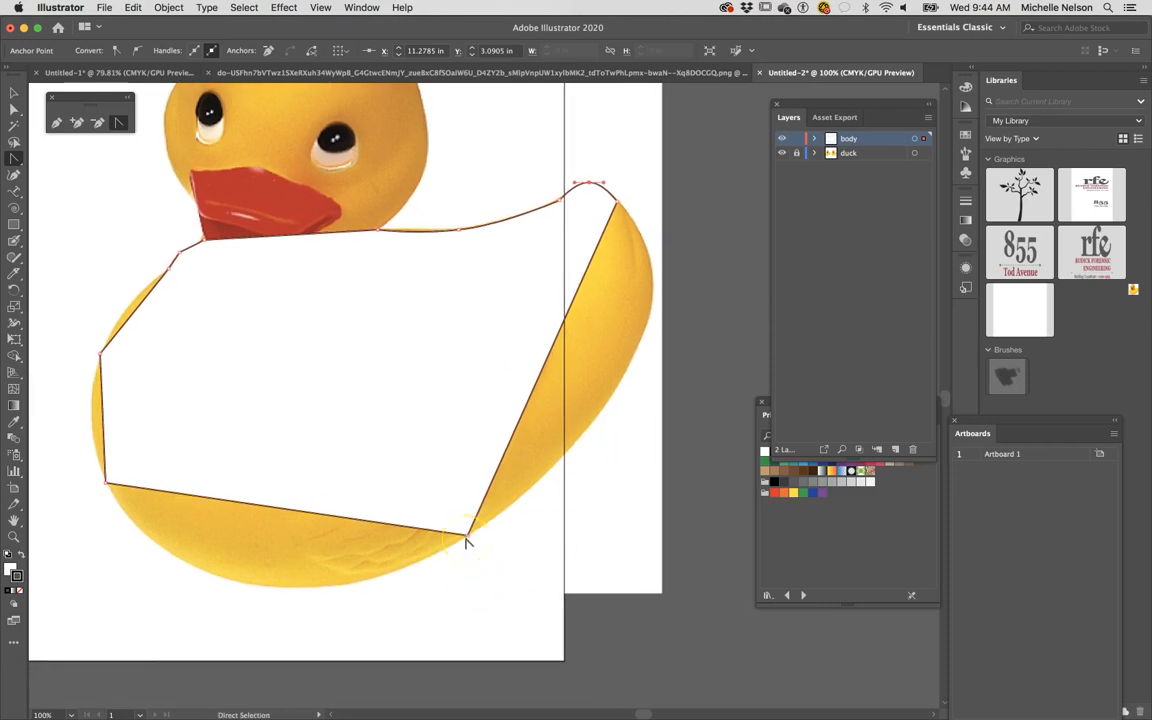
key("super+minus")
scroll(466, 540, "down", 4)
scroll(466, 540, "left", 2)
left_click(453, 528)
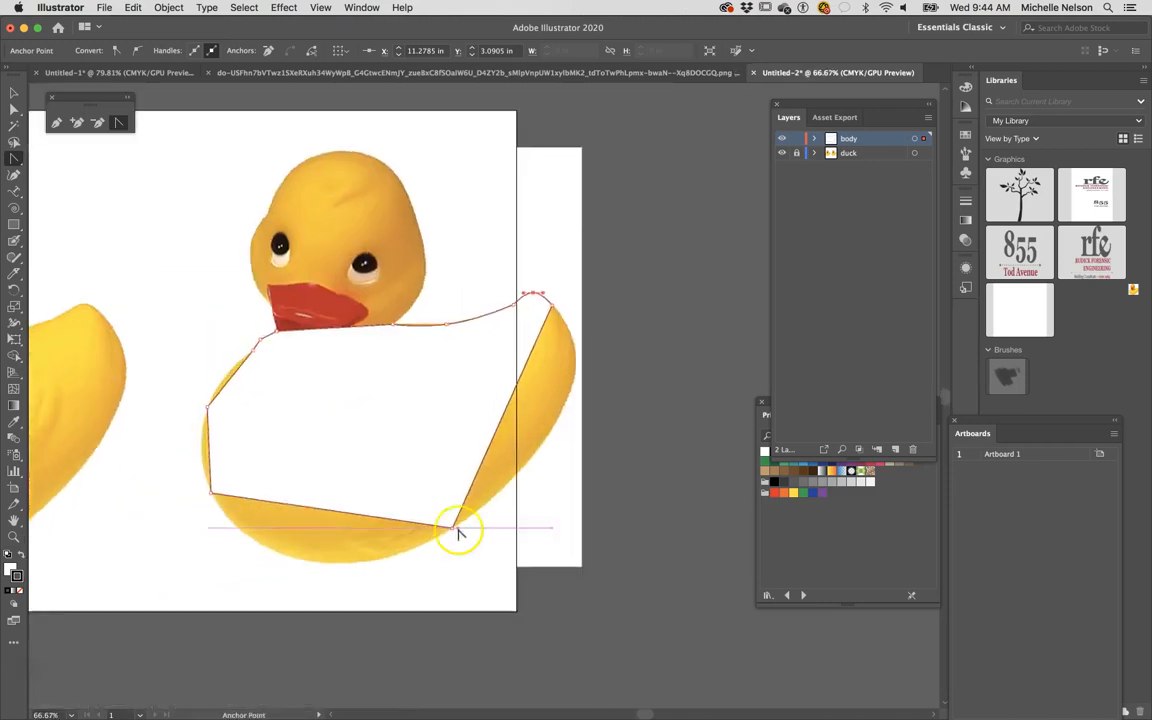
left_click_drag(452, 528, 270, 622)
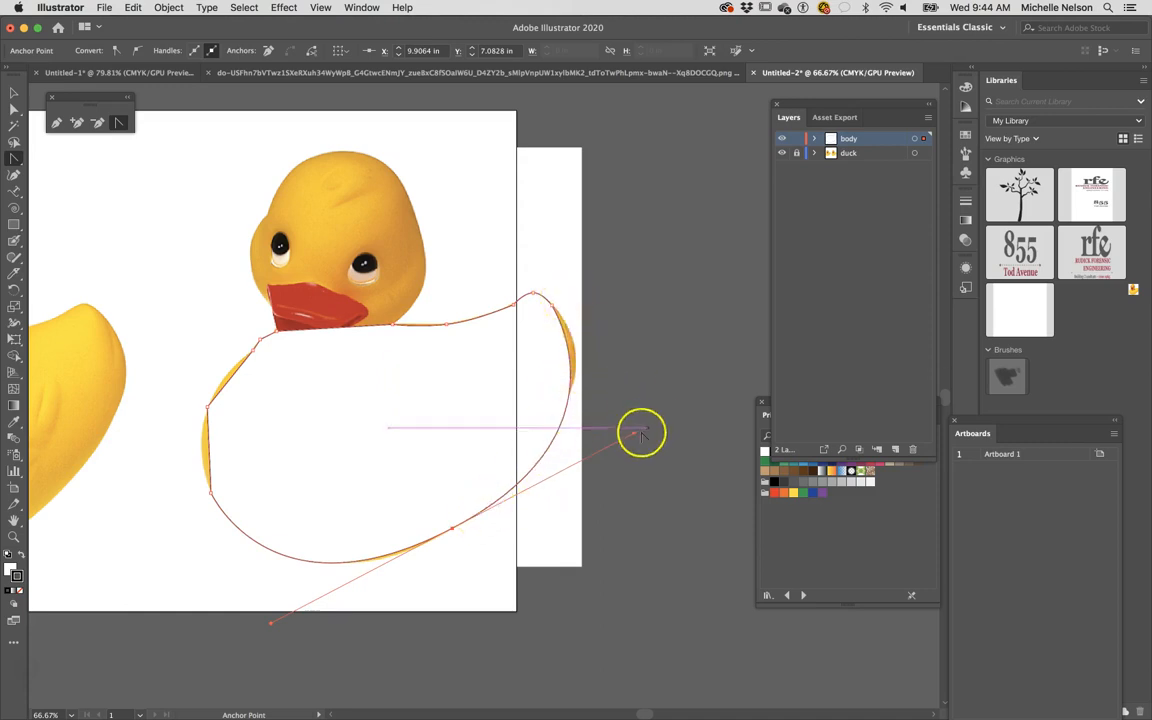
left_click_drag(640, 432, 653, 393)
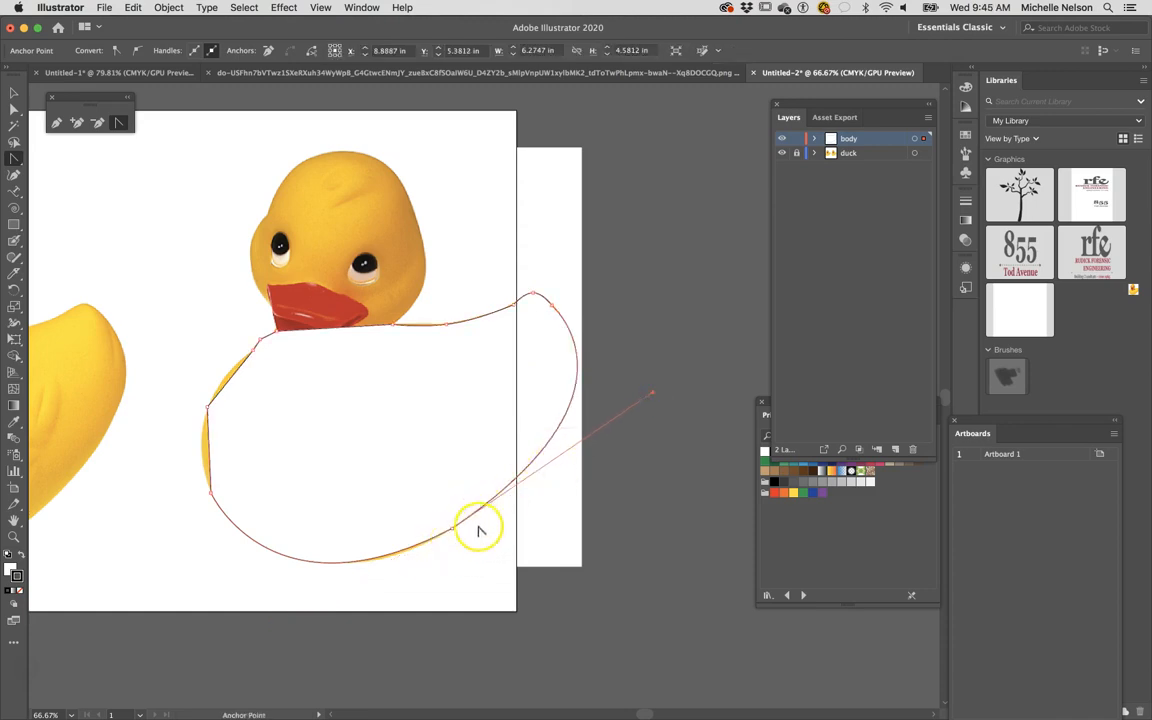
mouse_move(656, 392)
left_mouse_down()
mouse_move(638, 411)
mouse_move(650, 393)
left_mouse_up()
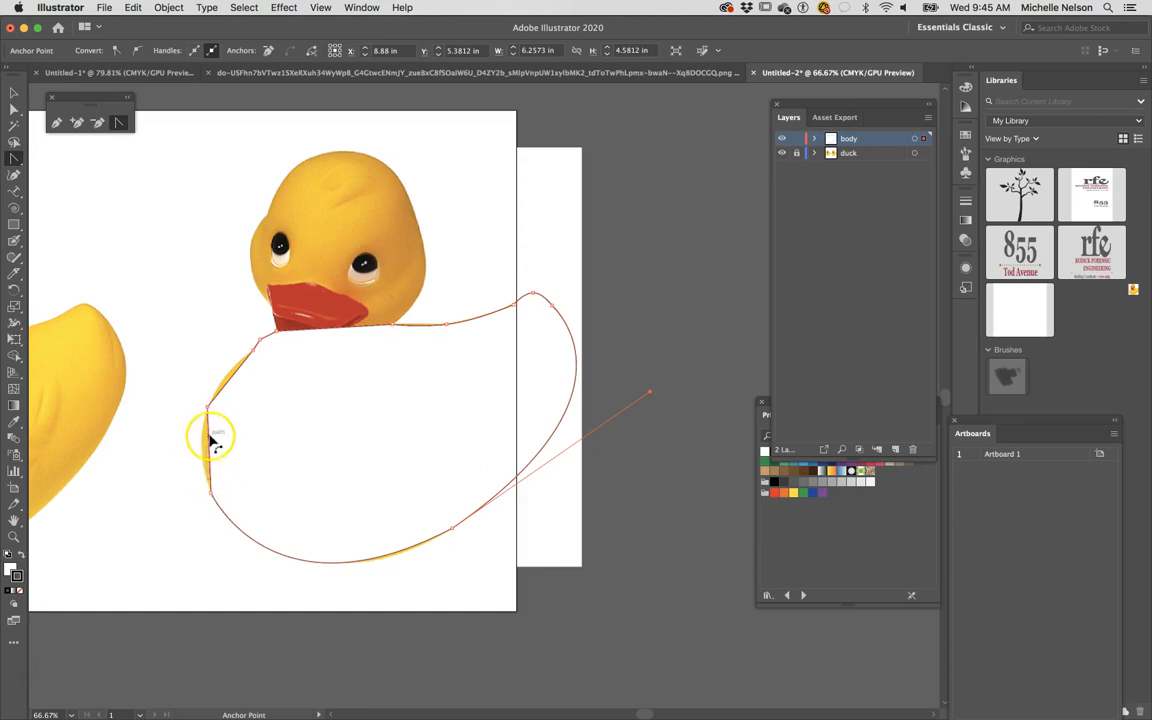
Step: Curve the body path along the duck's chest and convert the neck anchor beside the beak back to a corner point
left_click_drag(208, 407, 260, 340)
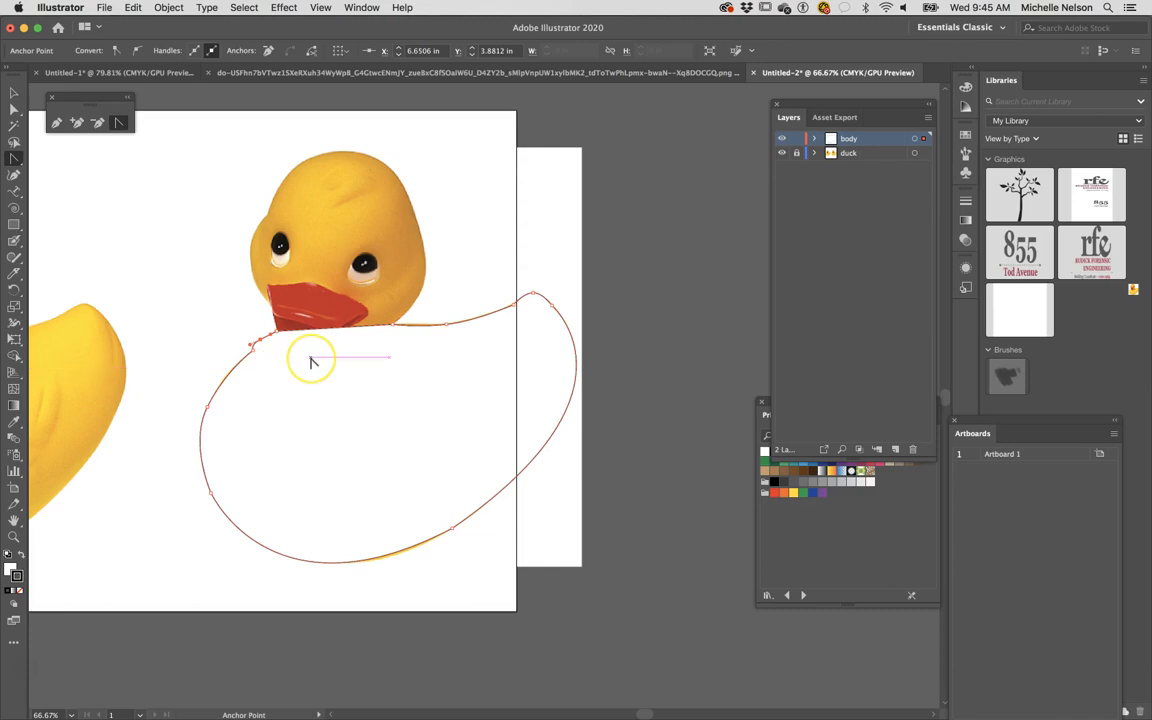
key("super+plus")
key("super+plus")
key("super+plus")
key("super+plus")
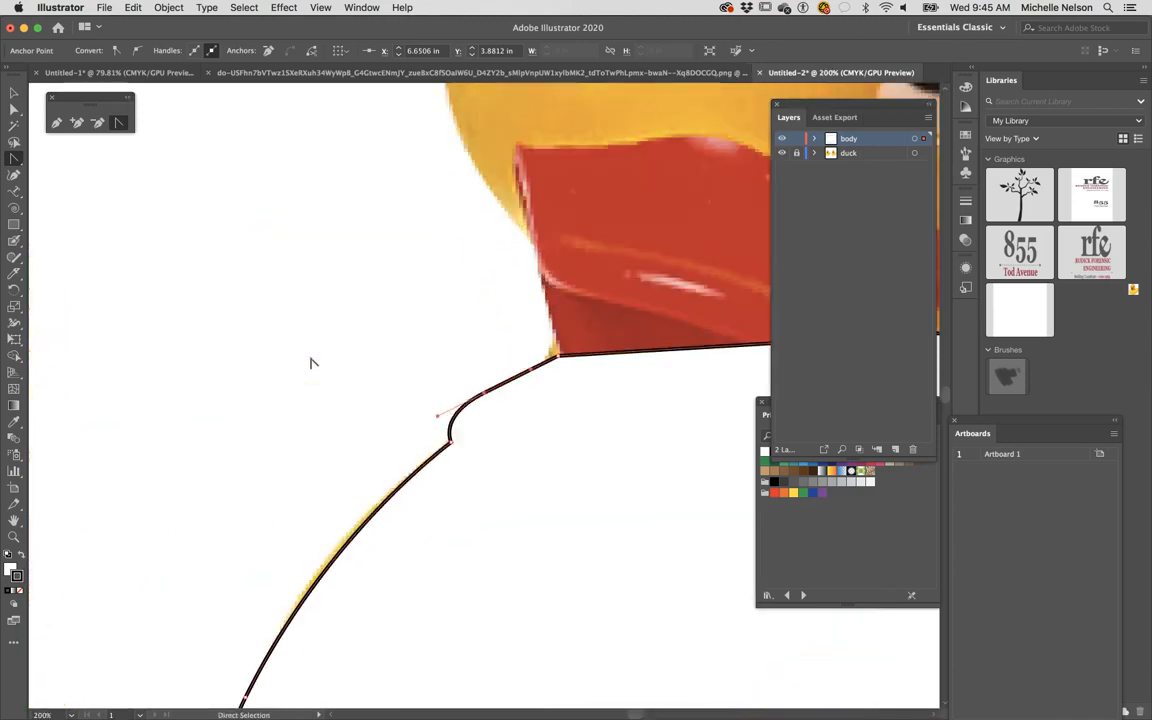
left_click(483, 394)
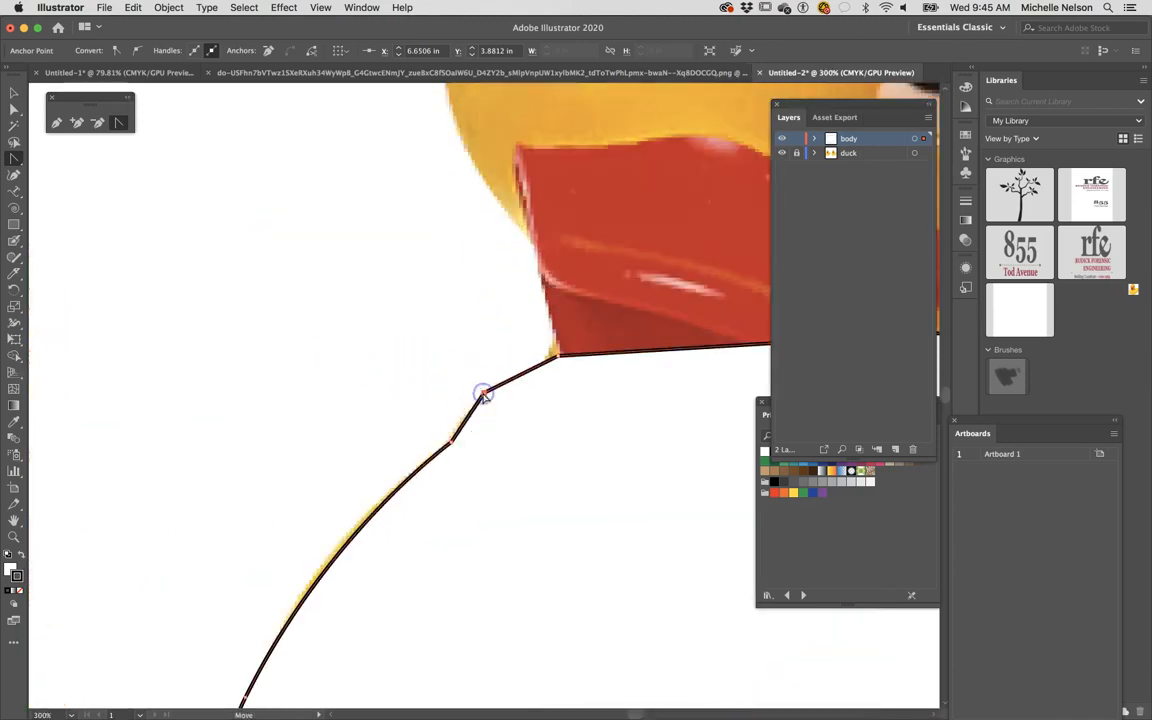
Step: Use the Anchor Point tool to smooth the two body-path anchors between the duck's chest and neck beside the beak
left_click_drag(500, 378, 502, 380)
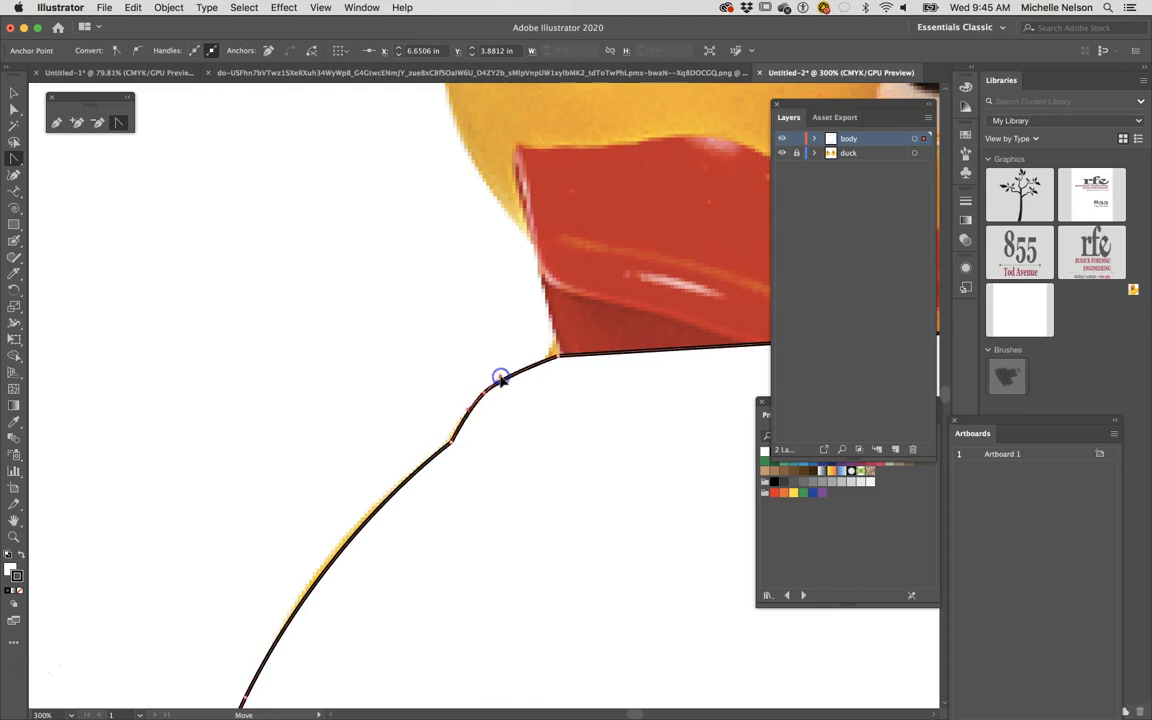
left_click_drag(459, 443, 452, 445)
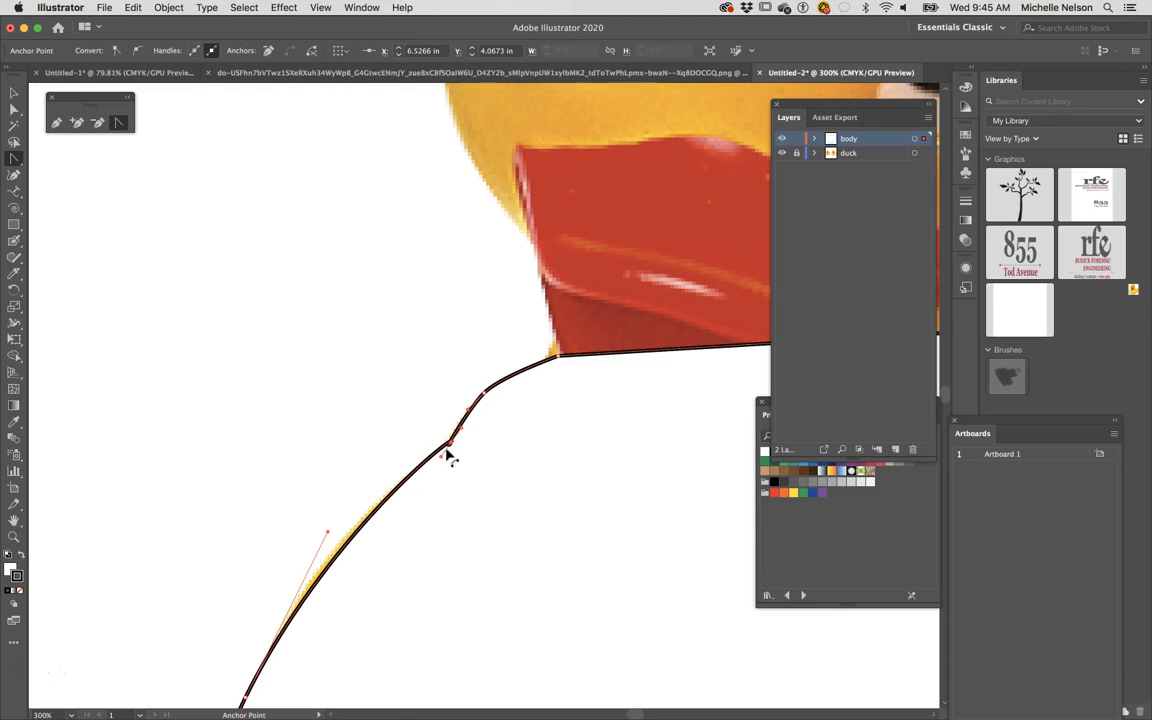
left_click(450, 444)
left_click_drag(450, 446, 470, 430)
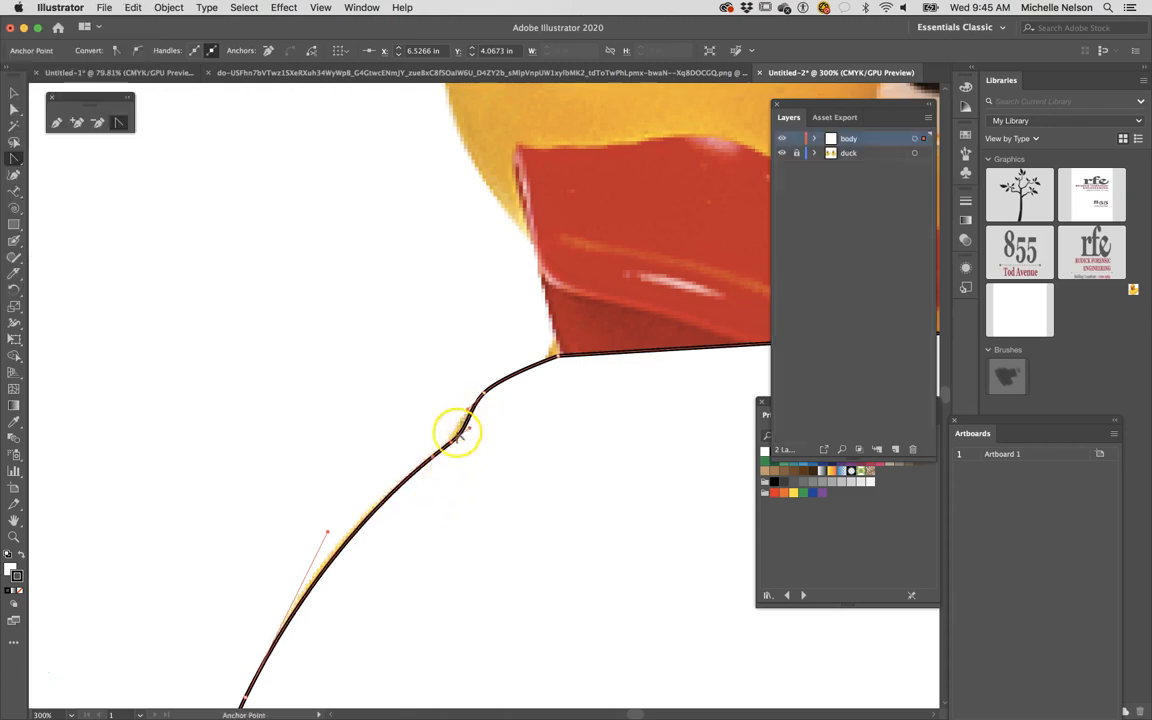
Step: Select the body path and swap its fill and stroke colours so the shape has a black fill and white stroke
scroll(577, 399, "right", 3)
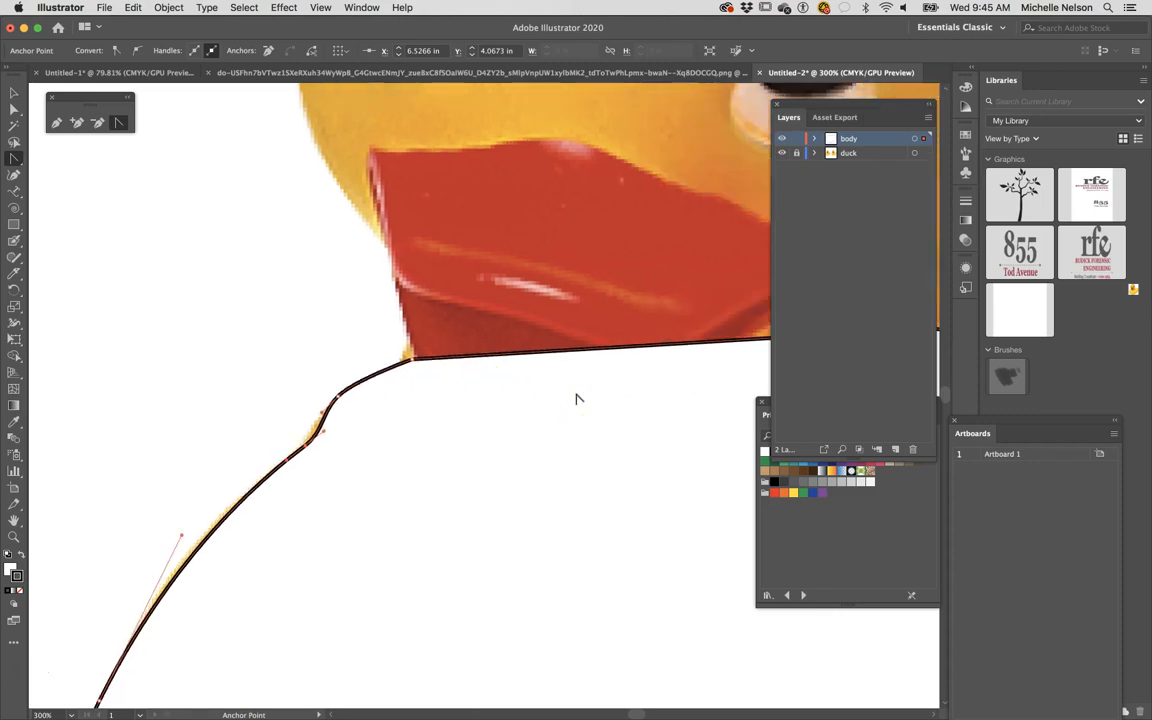
scroll(576, 399, "down", 2)
left_click_drag(640, 419, 33, 480)
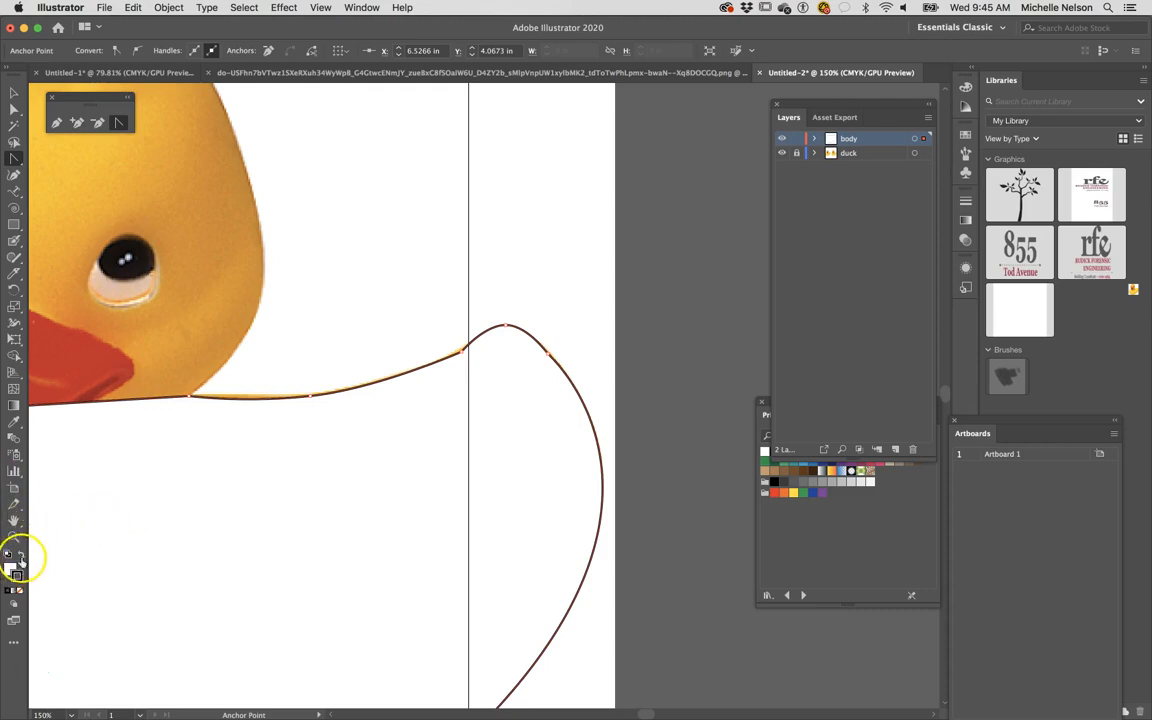
left_click(12, 91)
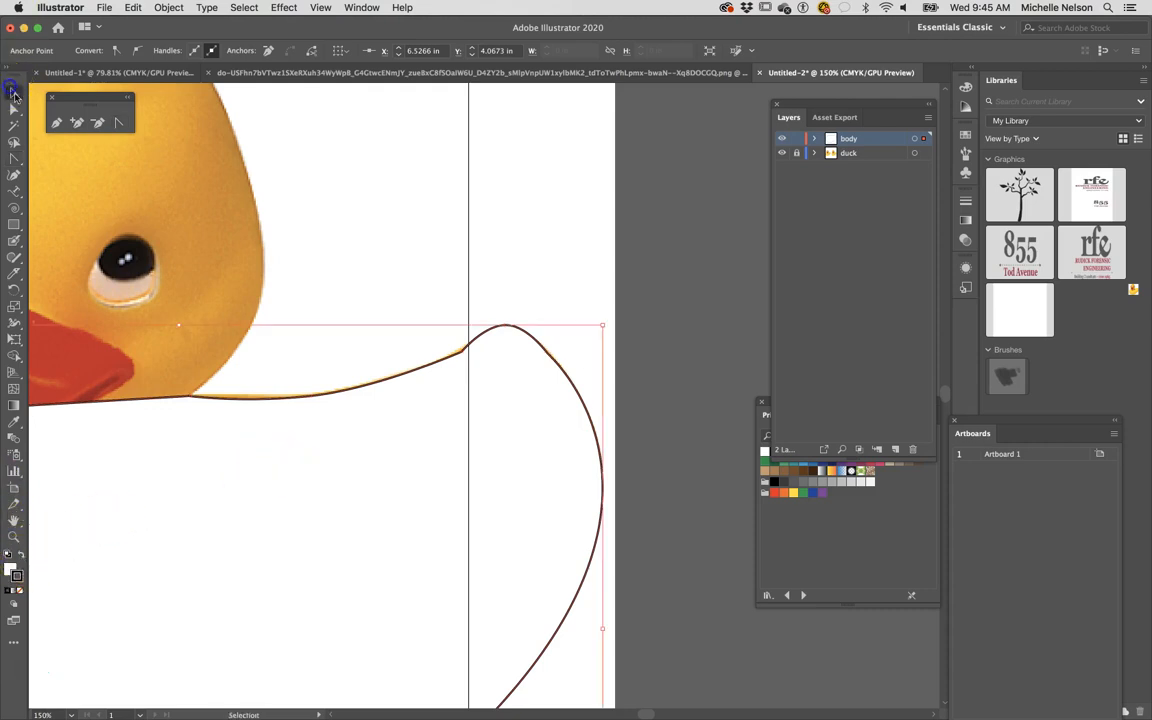
left_click(18, 555)
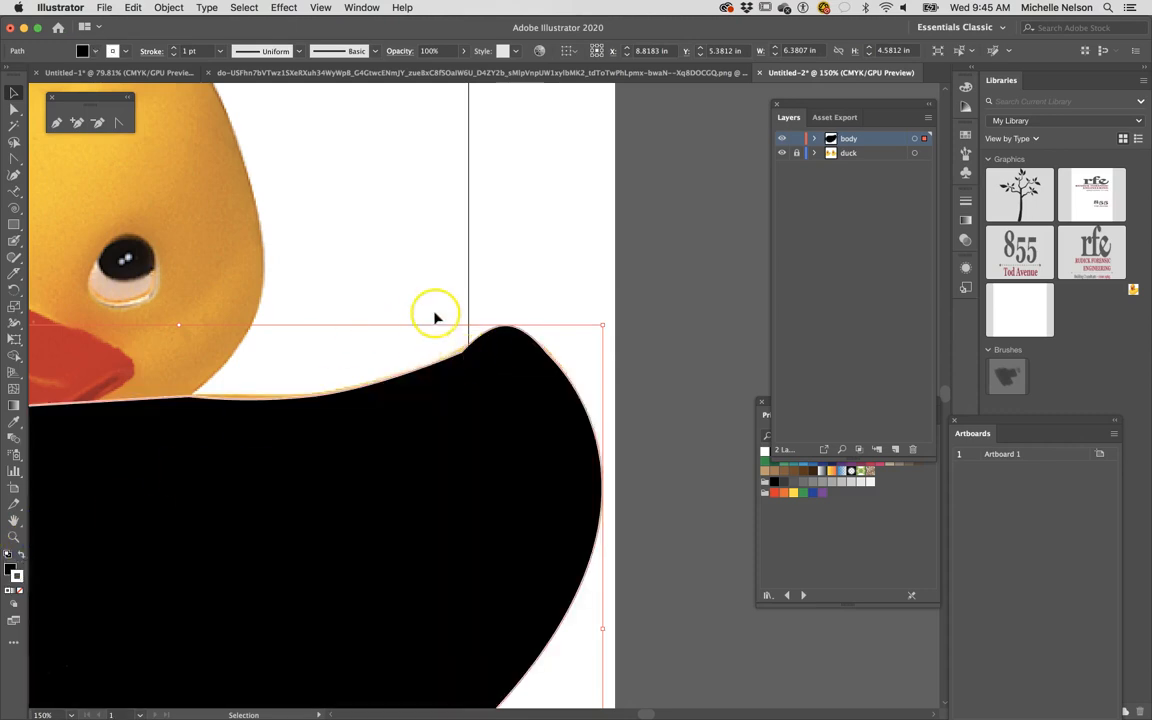
Step: Smooth the corner anchor where the duck's back meets the raised tail with the Anchor Point tool, and deselect the path
left_click(14, 108)
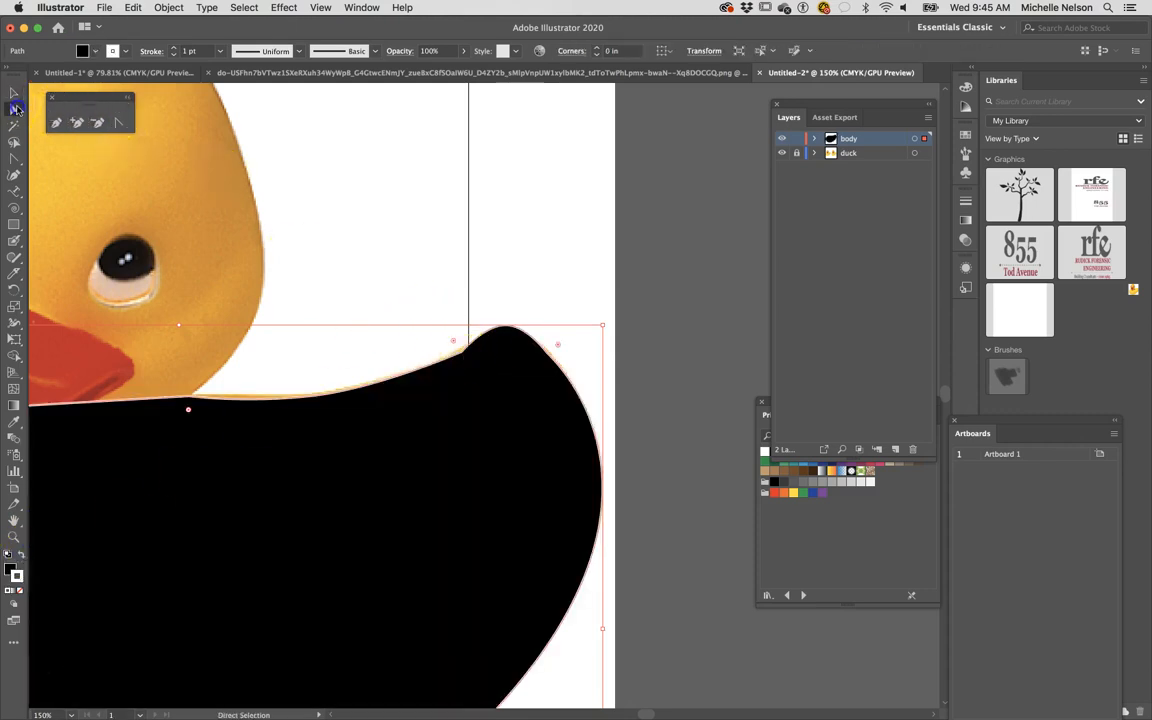
left_click(459, 349)
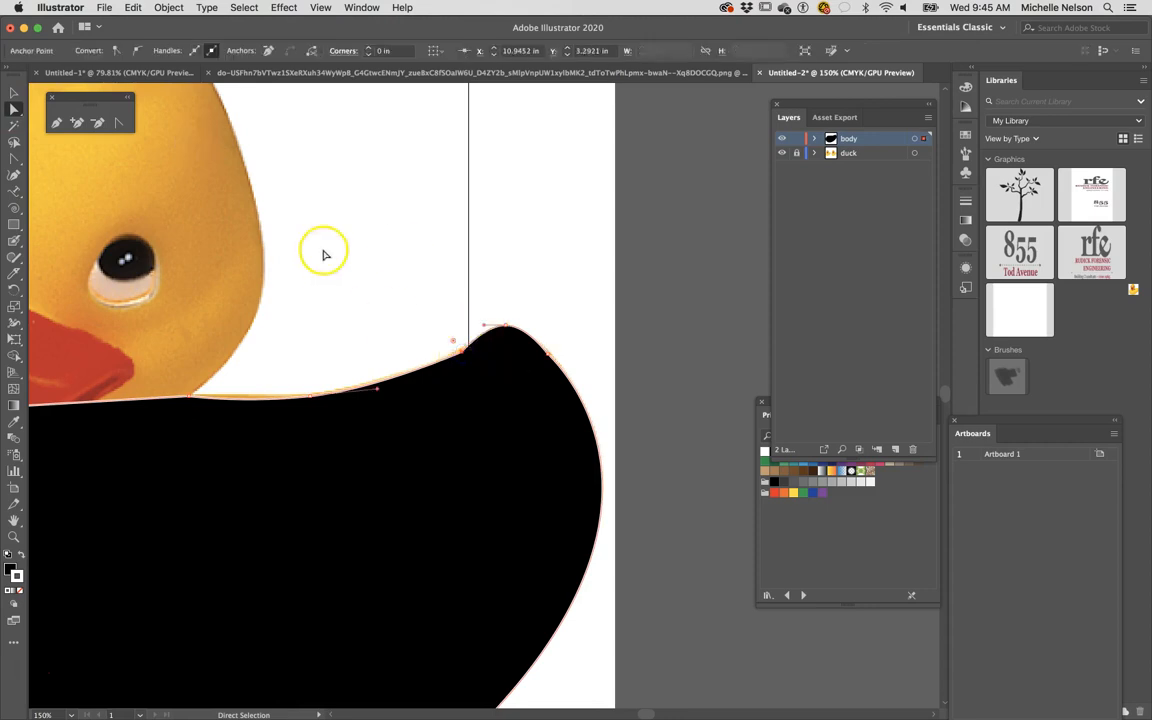
left_click(118, 122)
left_click_drag(494, 346, 470, 334)
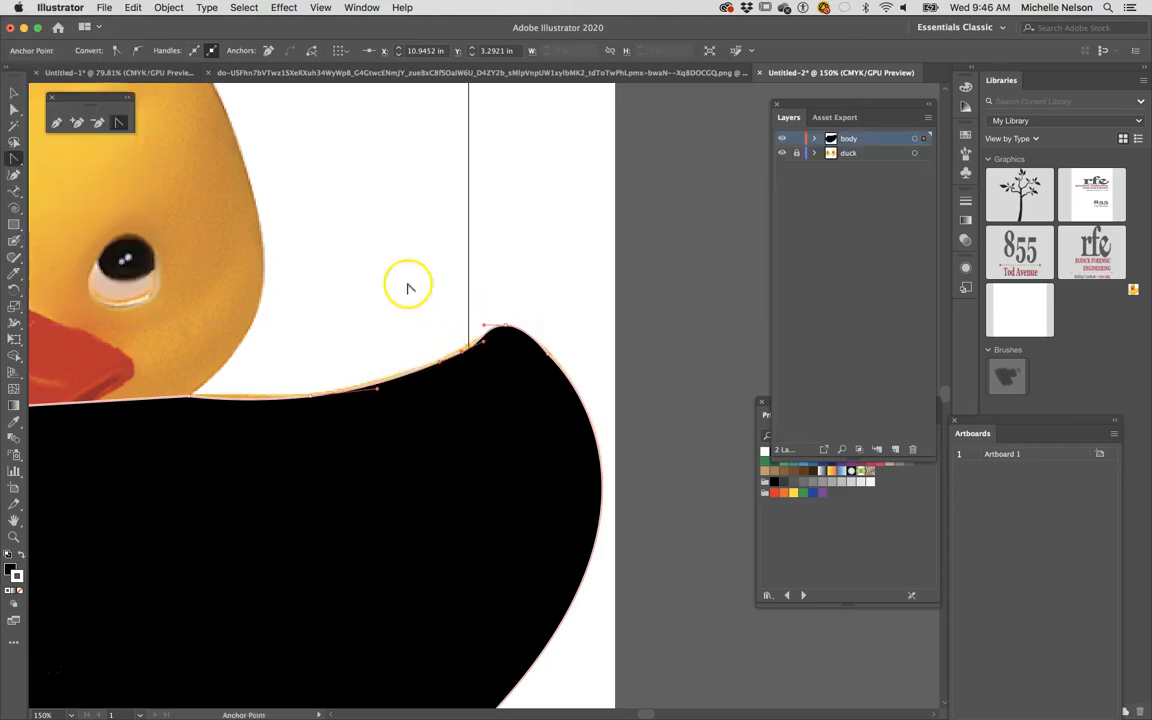
left_click(14, 92)
left_click(291, 247)
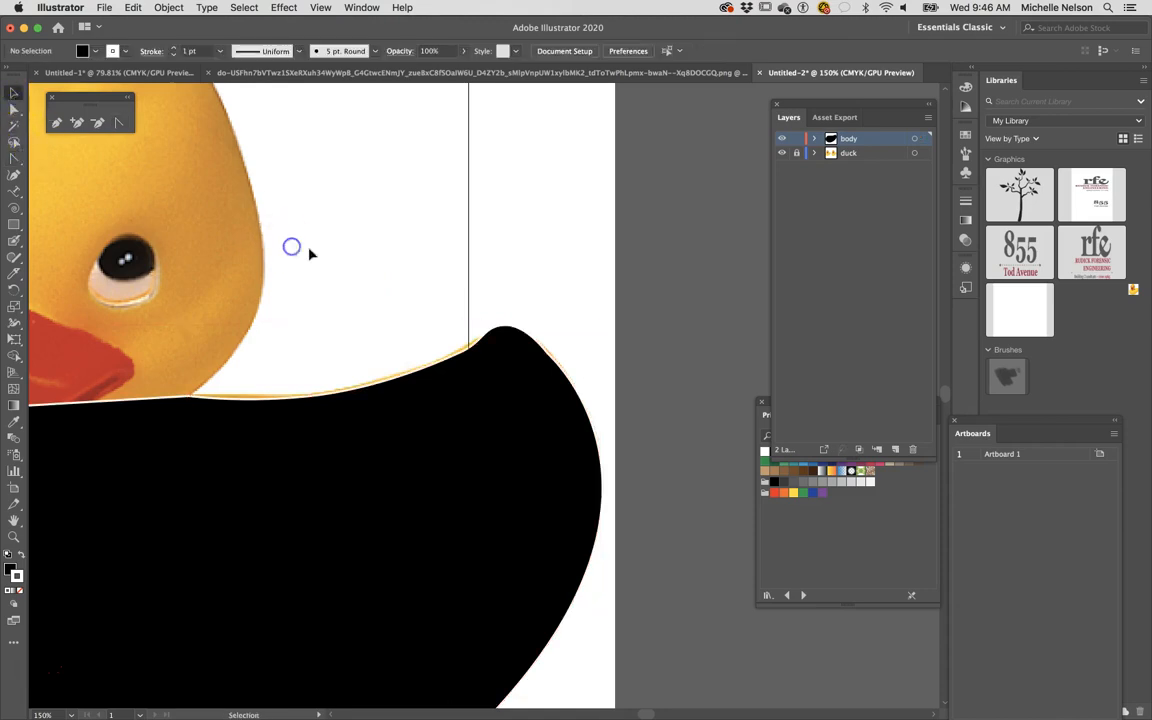
Step: Remove the body shape's stroke and fill it with yellow sampled by the Eyedropper from the other reference duck's tail
key("super+minus")
key("super+minus")
key("super+minus")
key("super+minus")
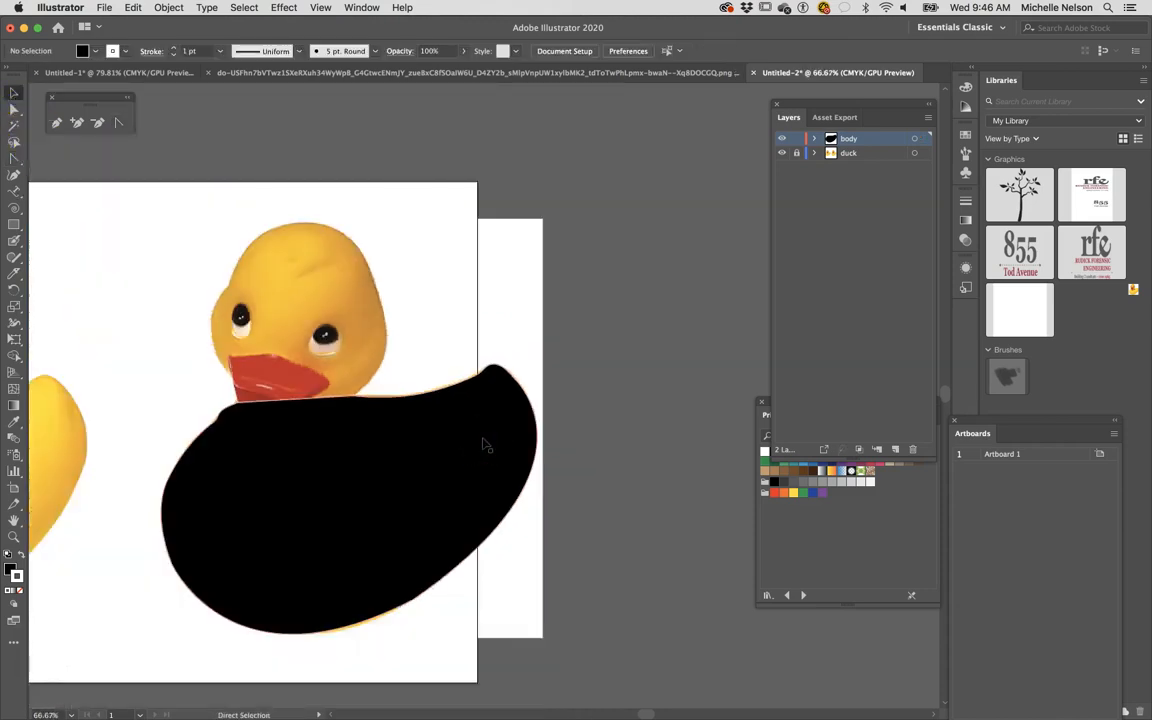
left_click(438, 444)
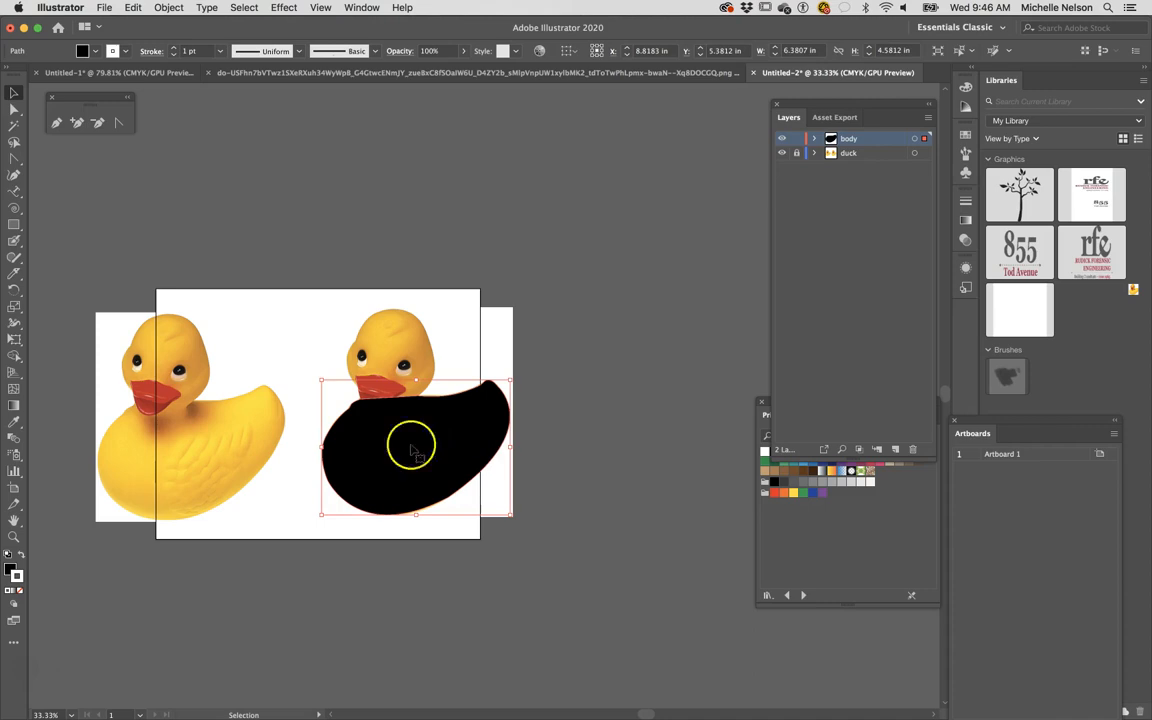
left_click(18, 590)
left_click(10, 572)
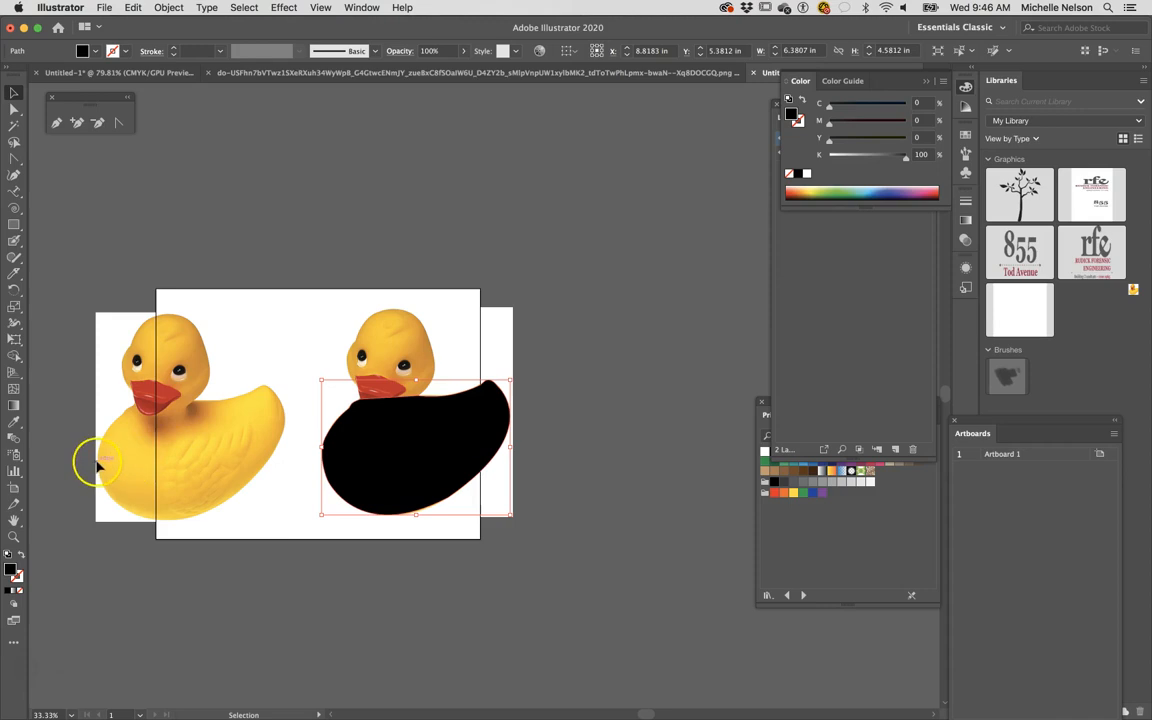
left_click(15, 425)
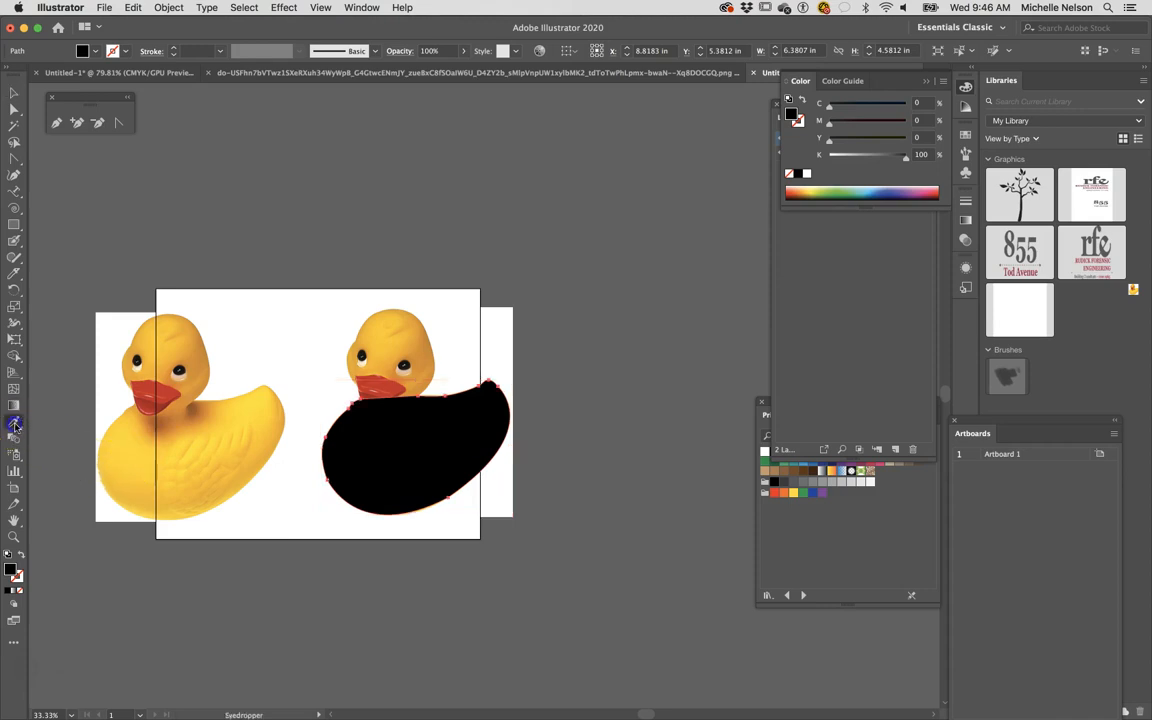
left_click(263, 404)
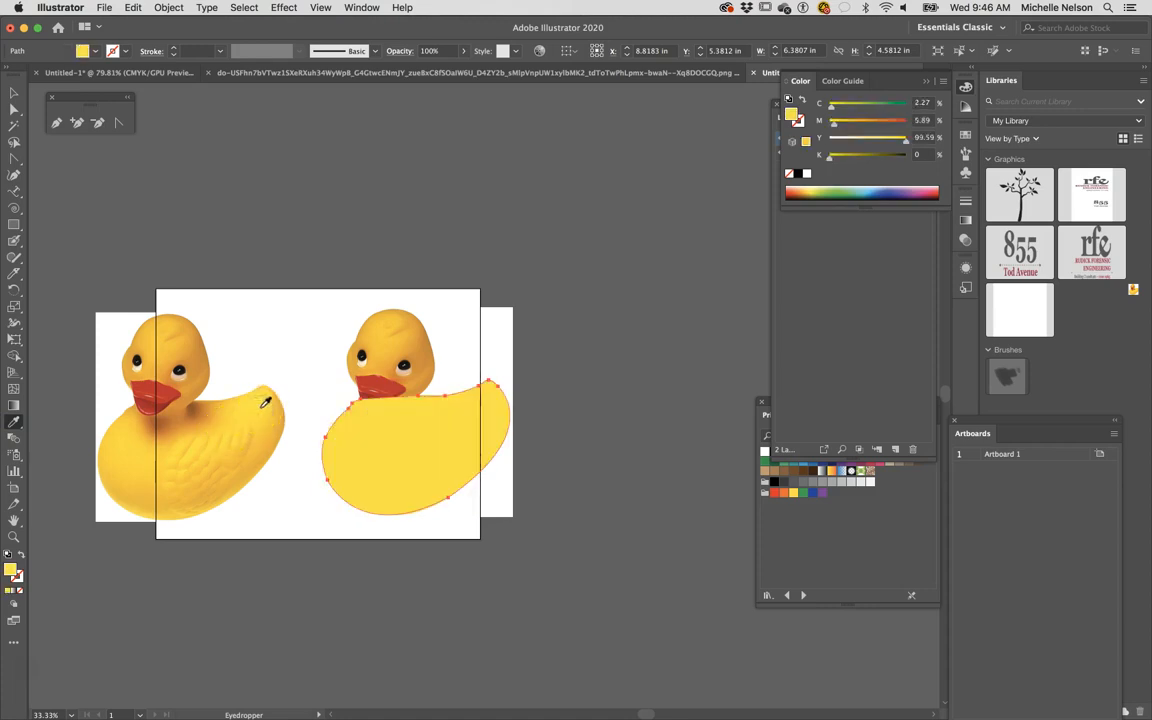
Step: Lock the body layer, add a new layer above it, and hide the body layer to expose the reference duck
left_click(836, 355)
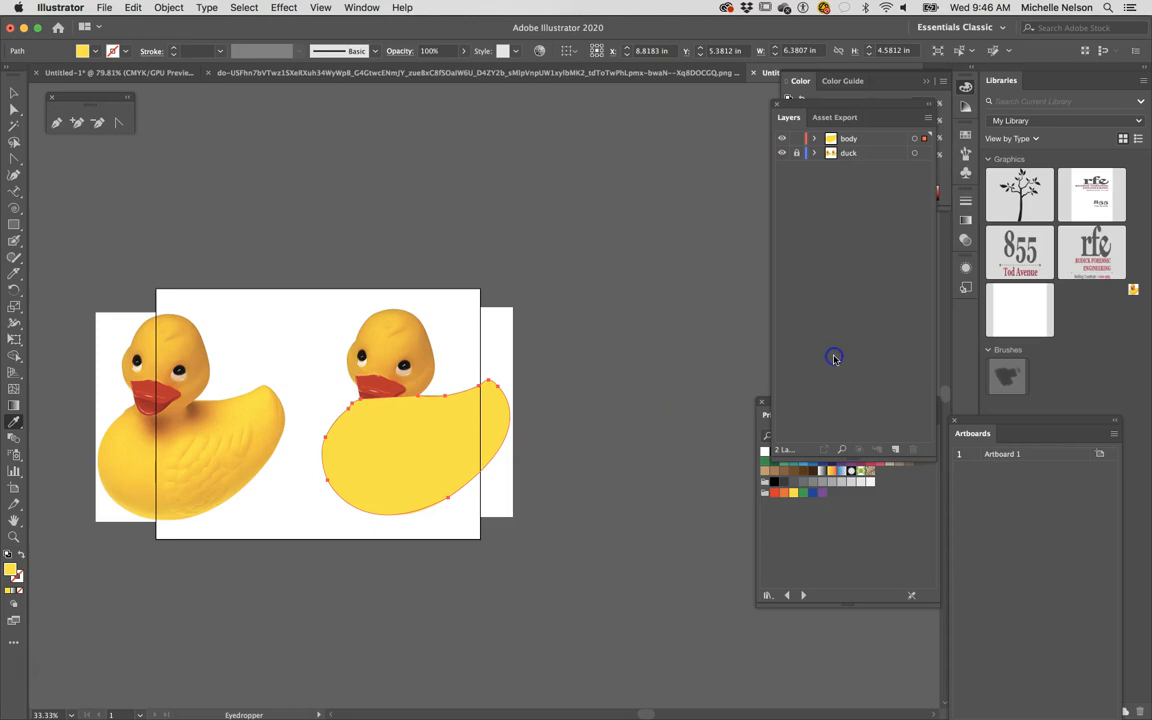
left_click(796, 138)
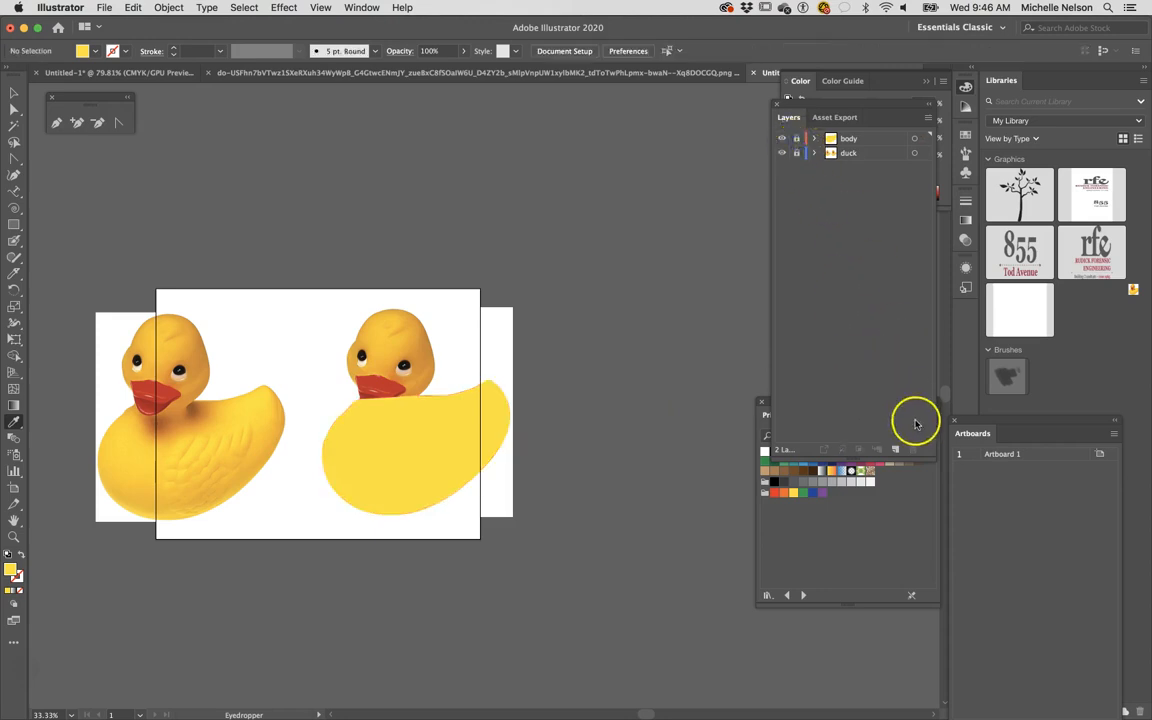
left_click(895, 449)
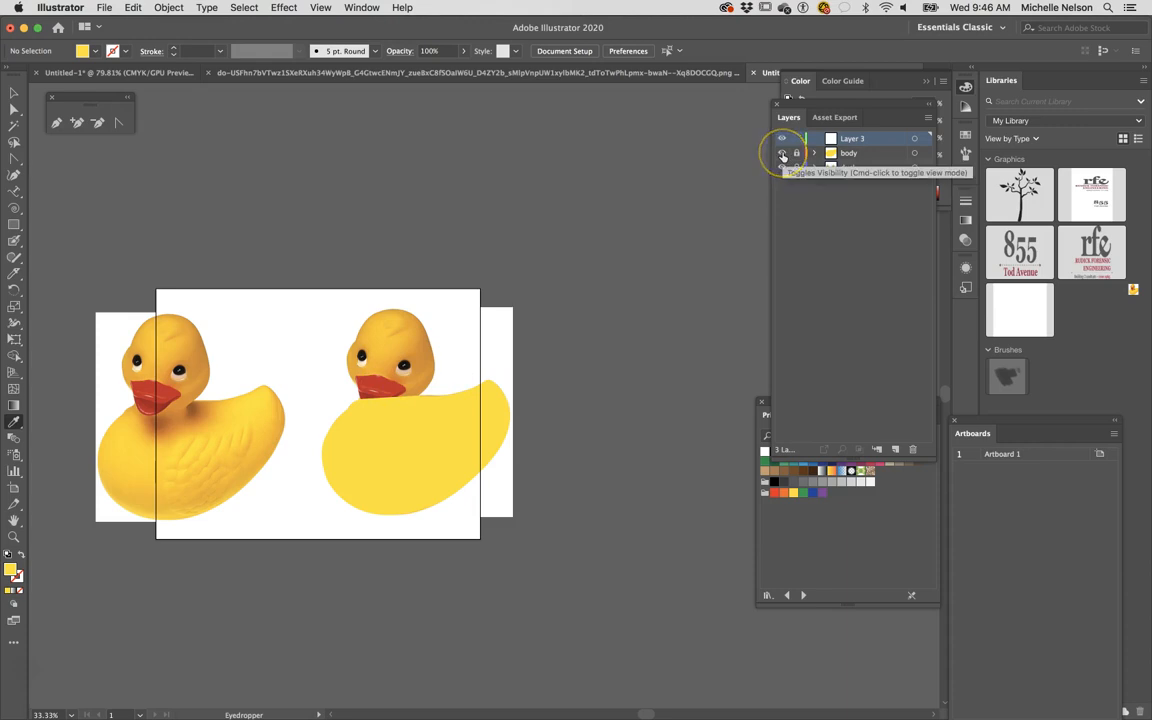
left_click(782, 153)
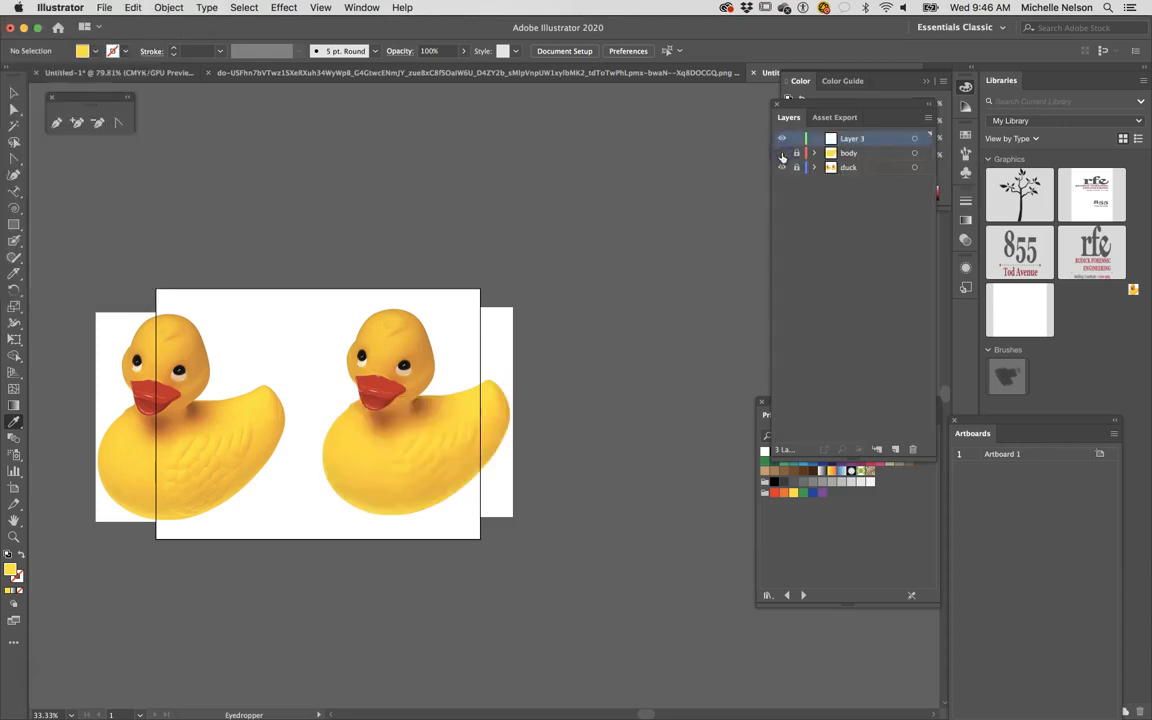
Step: Start a straight-segment Pen path on the new layer from the beak's outer edge along the cheek and brow to the crown
key("super+equal")
key("super+equal")
key("super+equal")
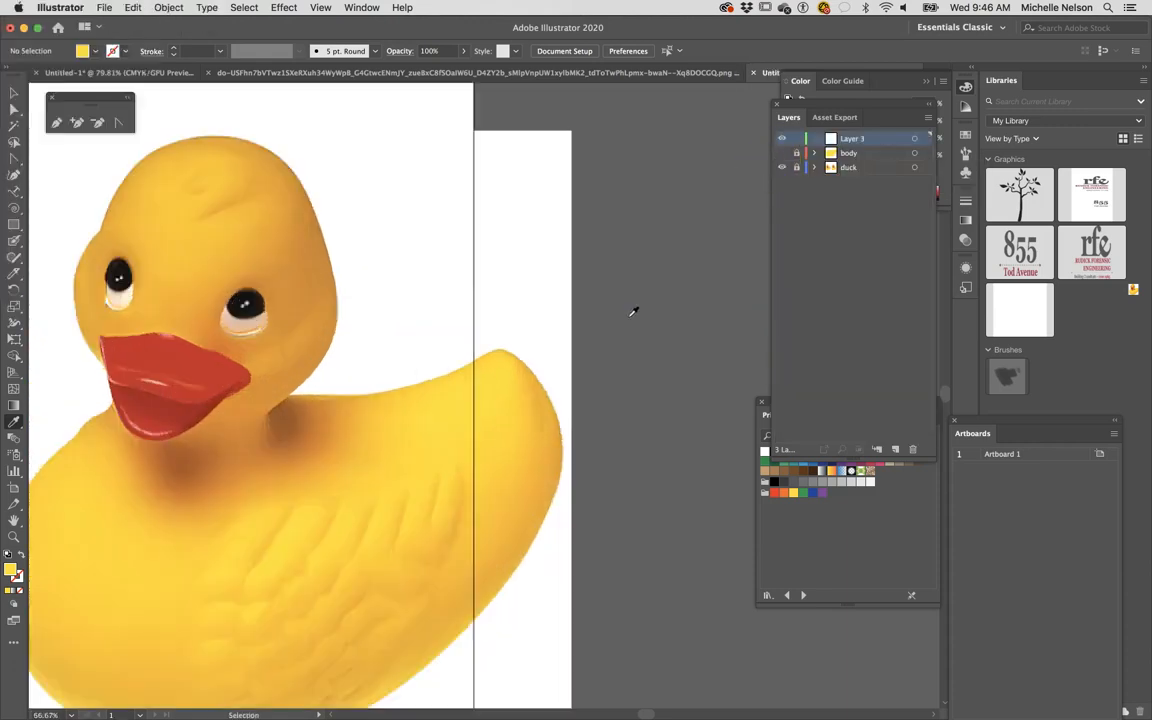
scroll(489, 417, "left", 6)
scroll(489, 417, "up", 1)
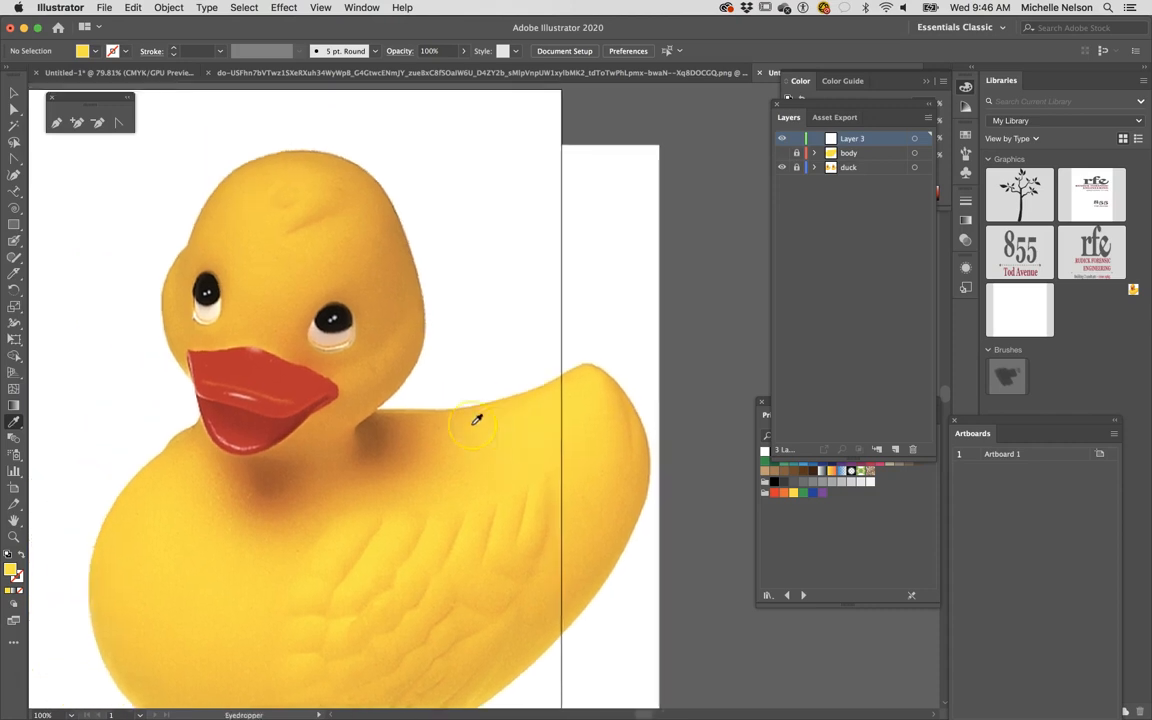
left_click(54, 127)
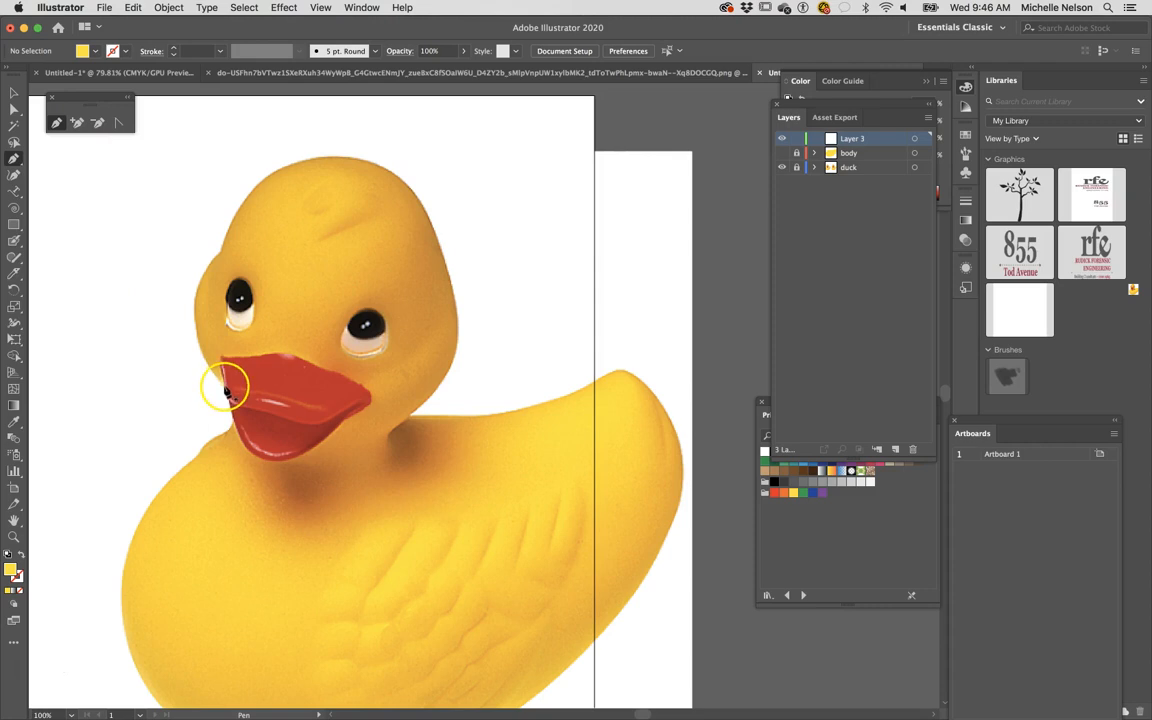
left_click(224, 388)
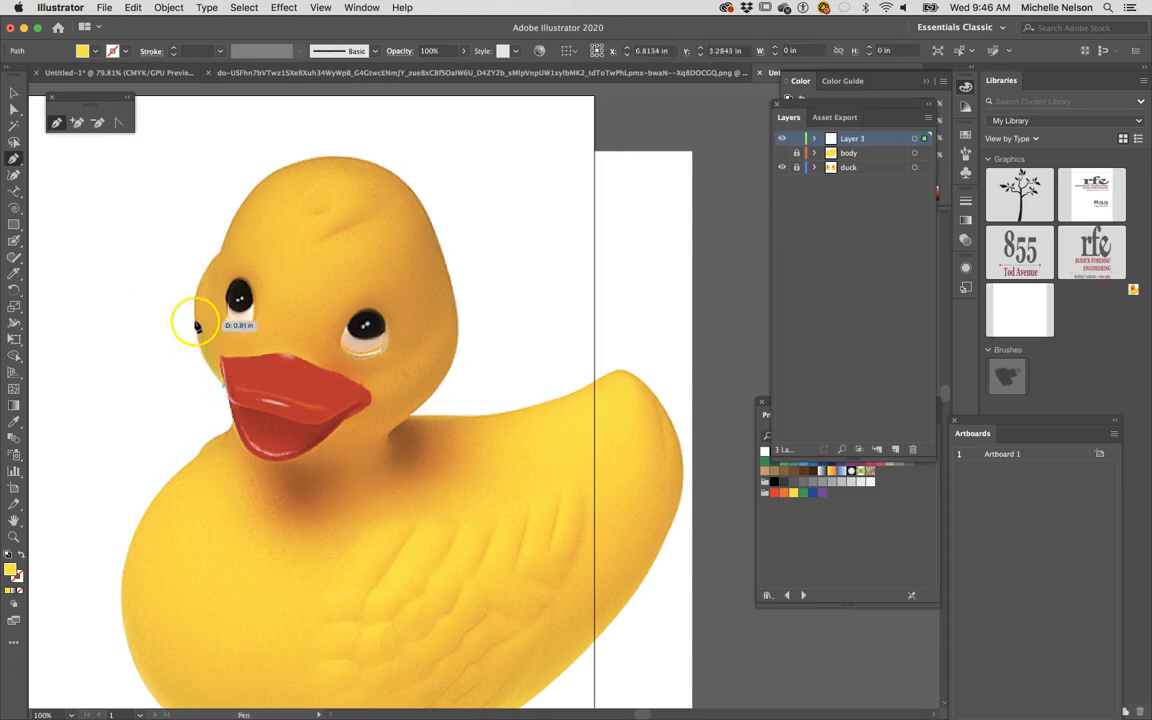
left_click(194, 322)
left_click(218, 256)
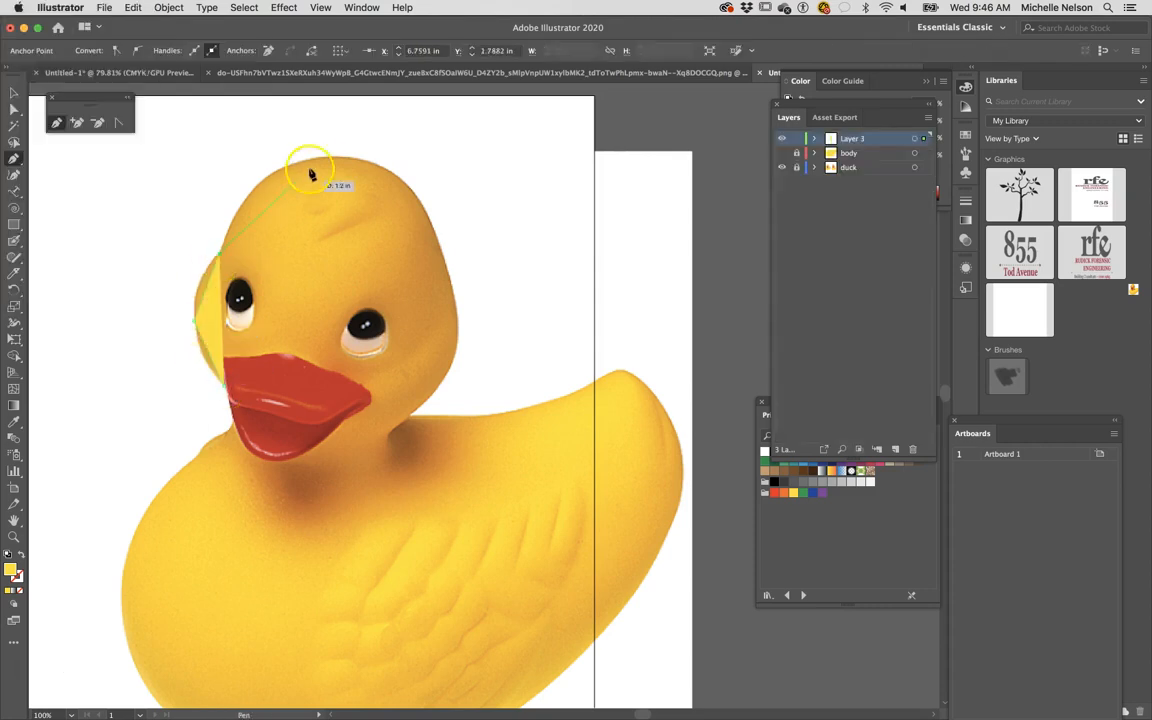
left_click(326, 156)
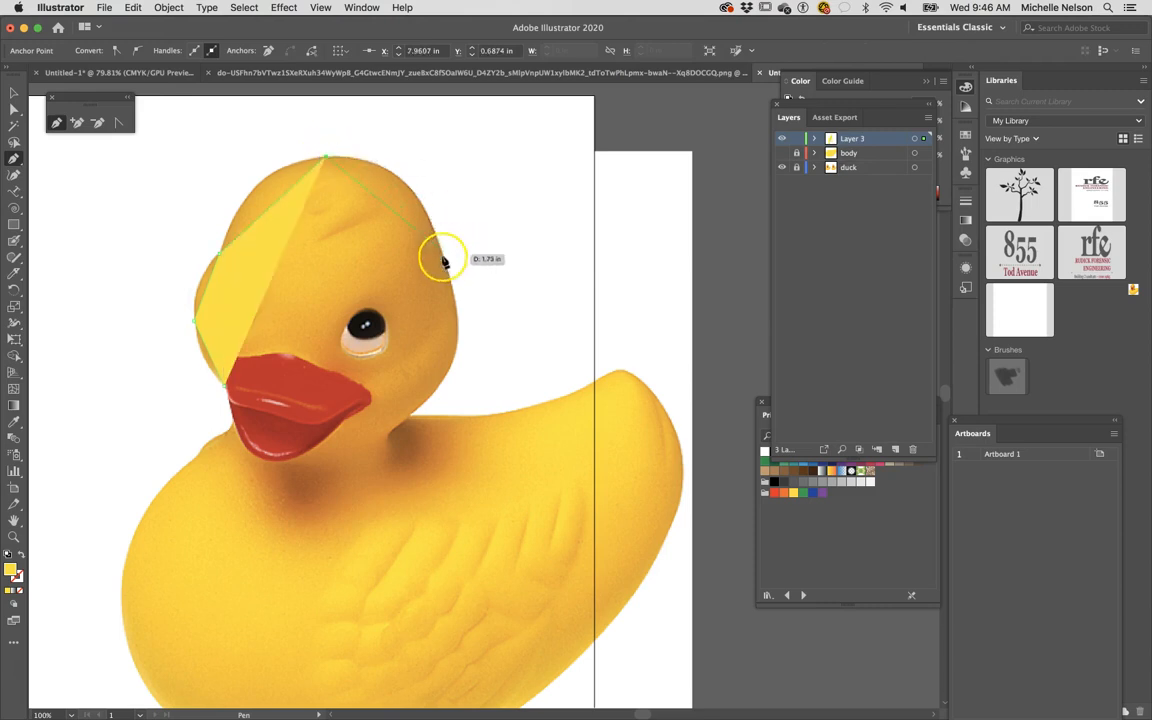
Step: Continue the head path down the back of the head to the beak's lower edge and close it at the starting anchor
left_click(444, 261)
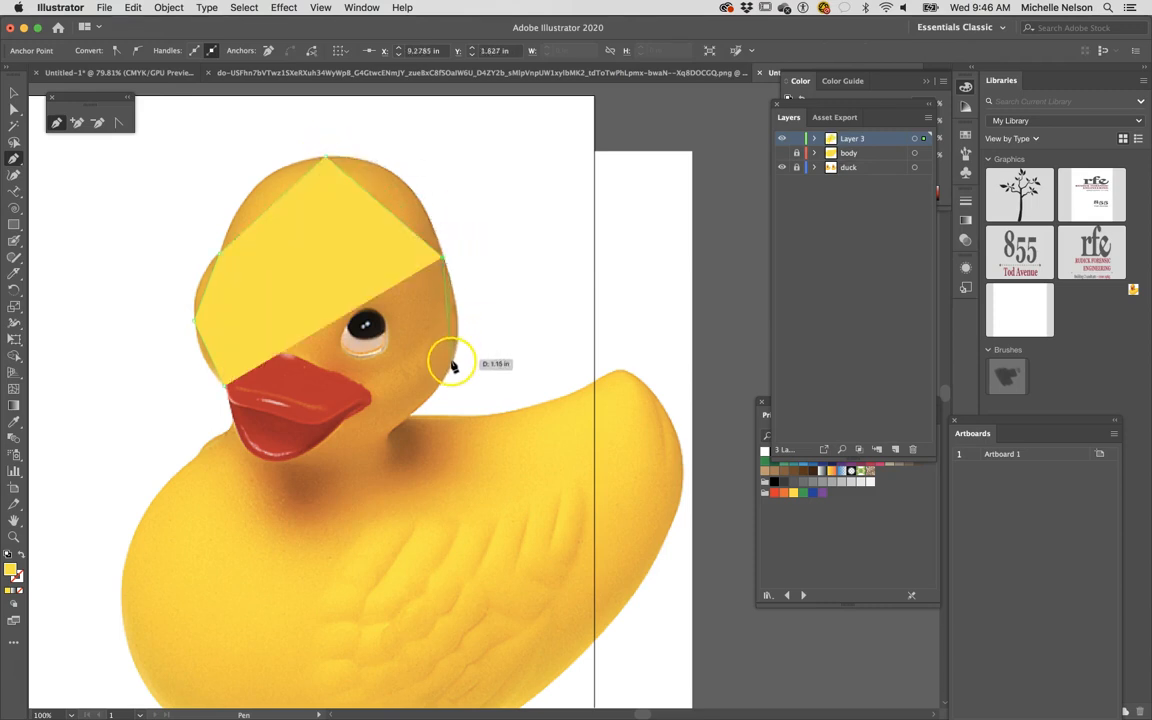
left_click(452, 360)
left_click_drag(453, 362, 318, 449)
left_click(316, 442)
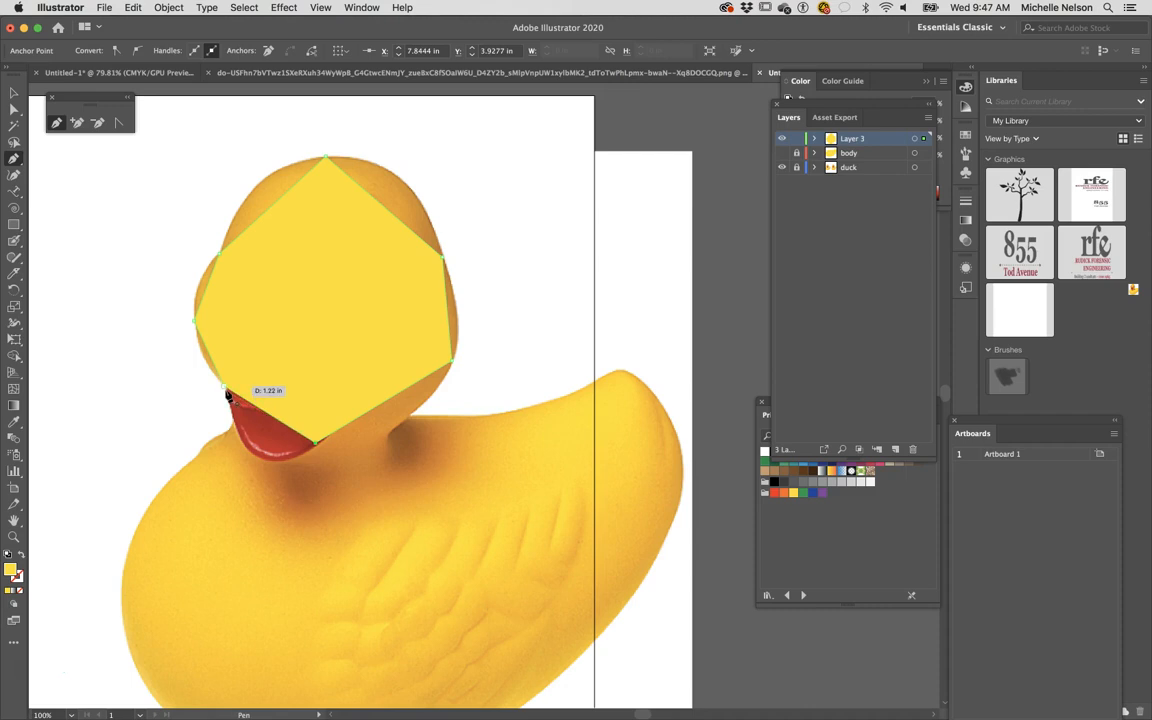
left_click(226, 389)
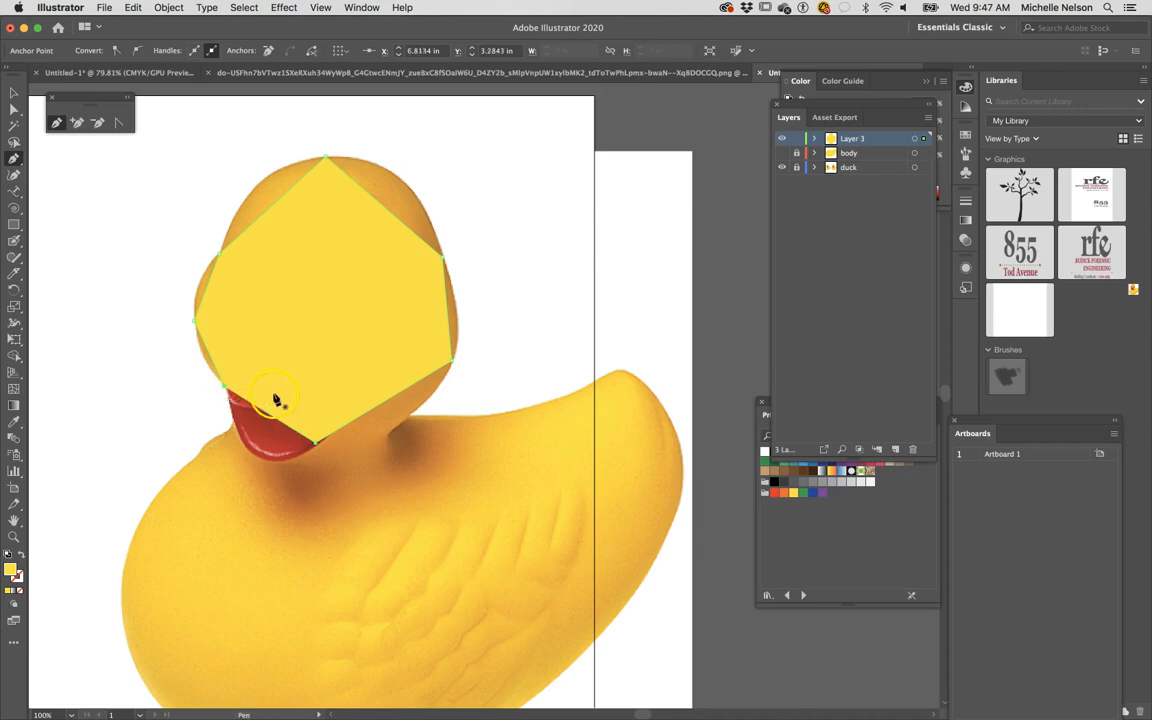
Step: Use the Anchor Point tool to curve the head path around the crown, the back of the head and the outer cheek
left_click(120, 124)
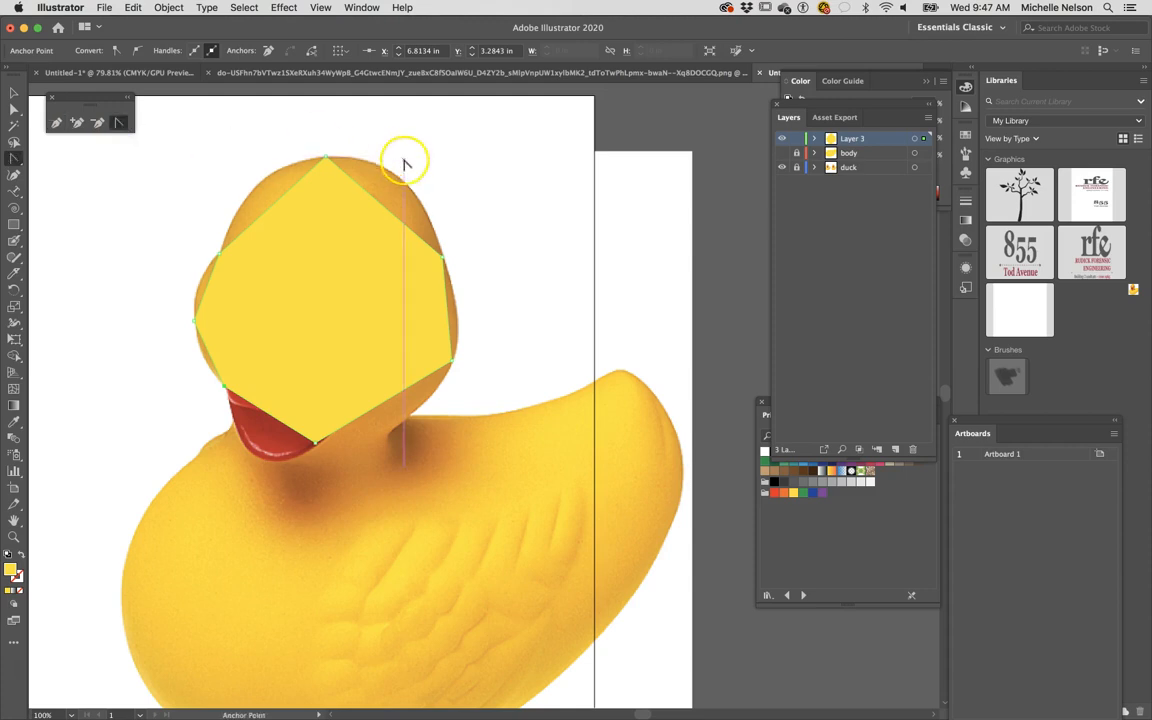
left_click_drag(324, 158, 444, 149)
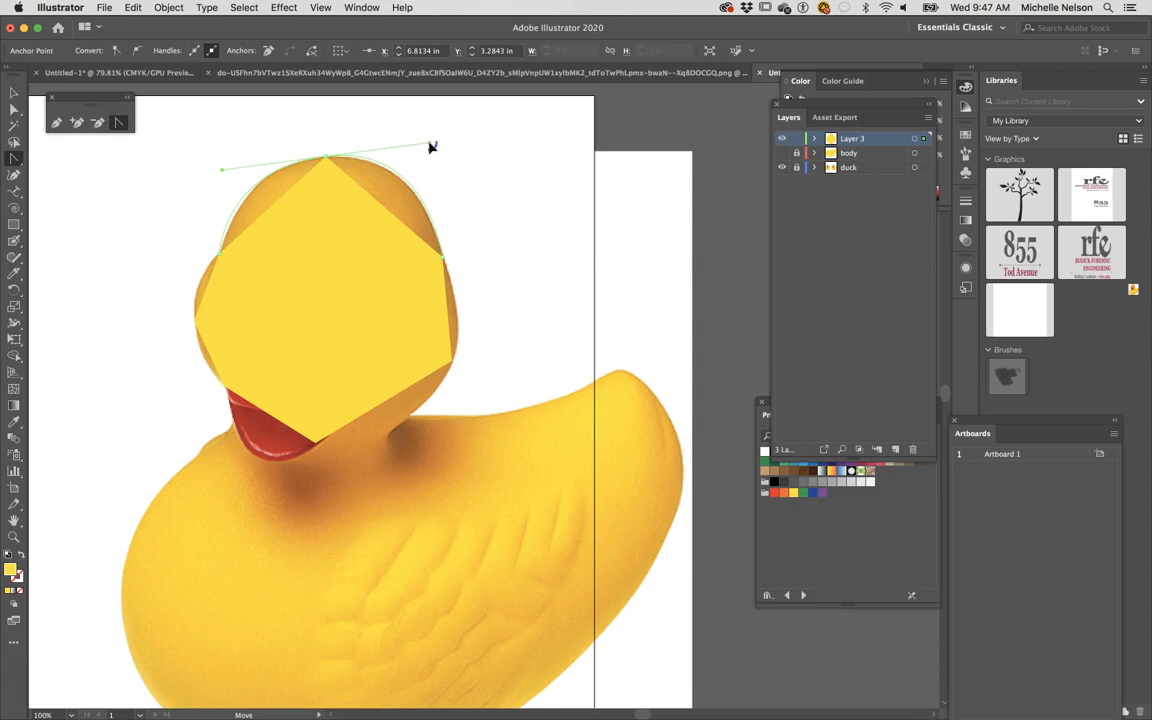
left_click_drag(429, 145, 429, 146)
left_click_drag(452, 362, 440, 399)
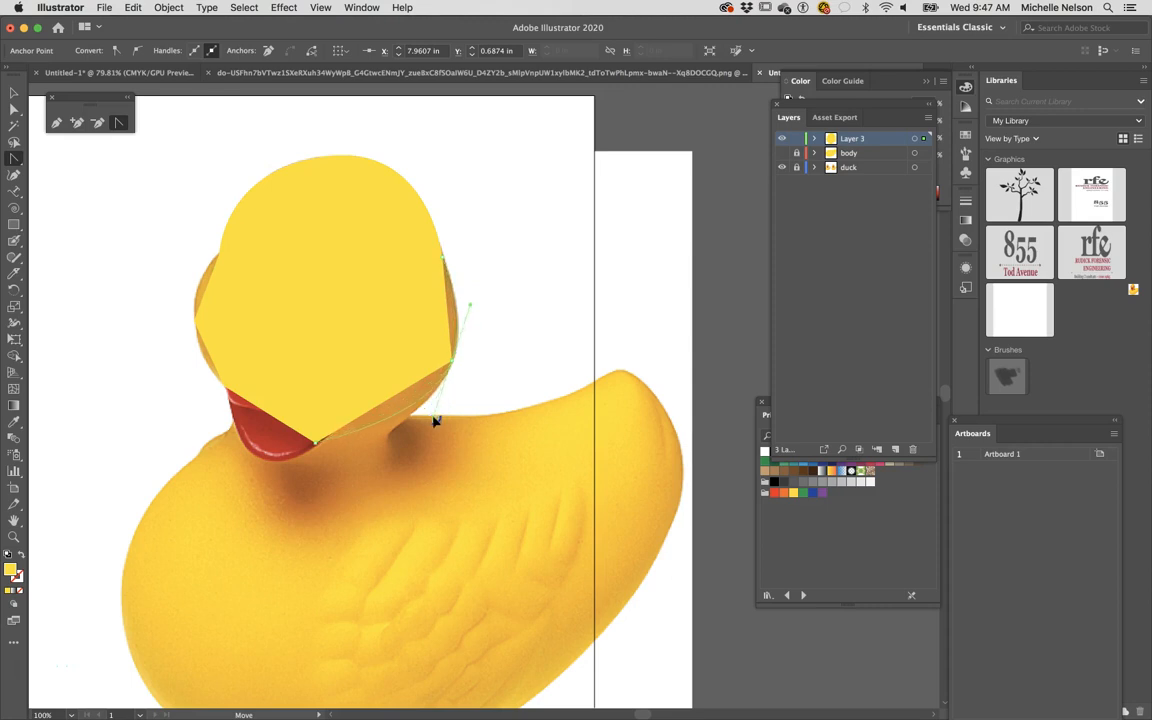
left_click_drag(435, 422, 433, 418)
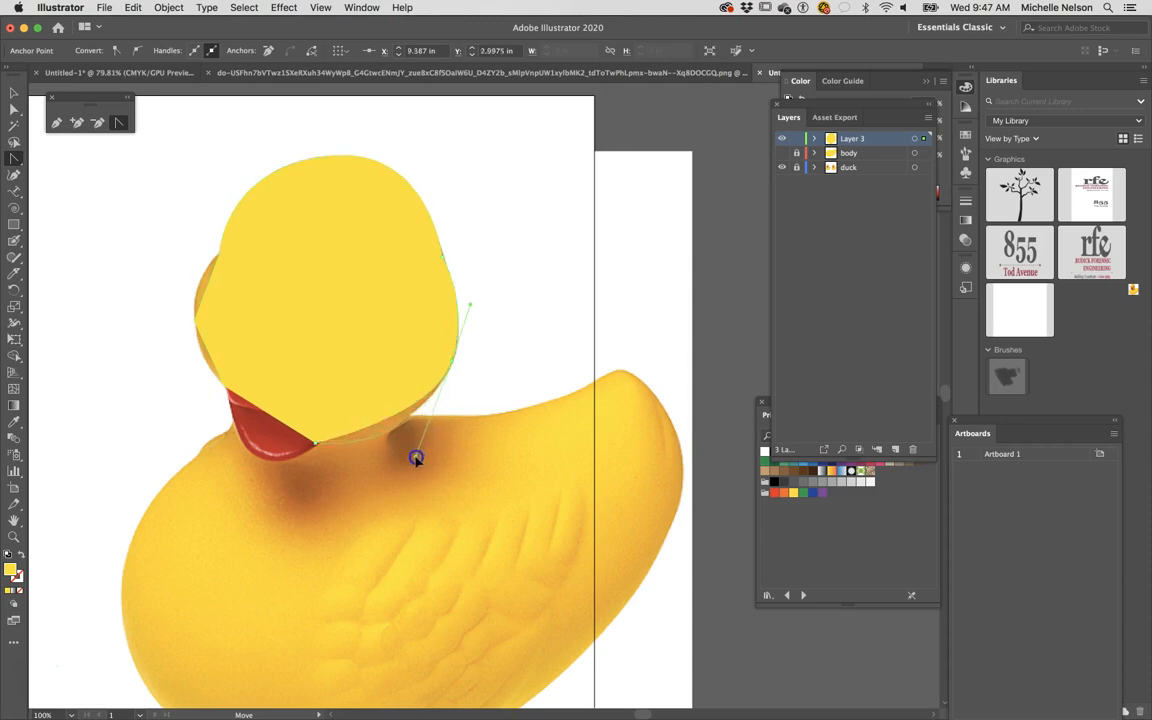
left_click_drag(416, 458, 417, 459)
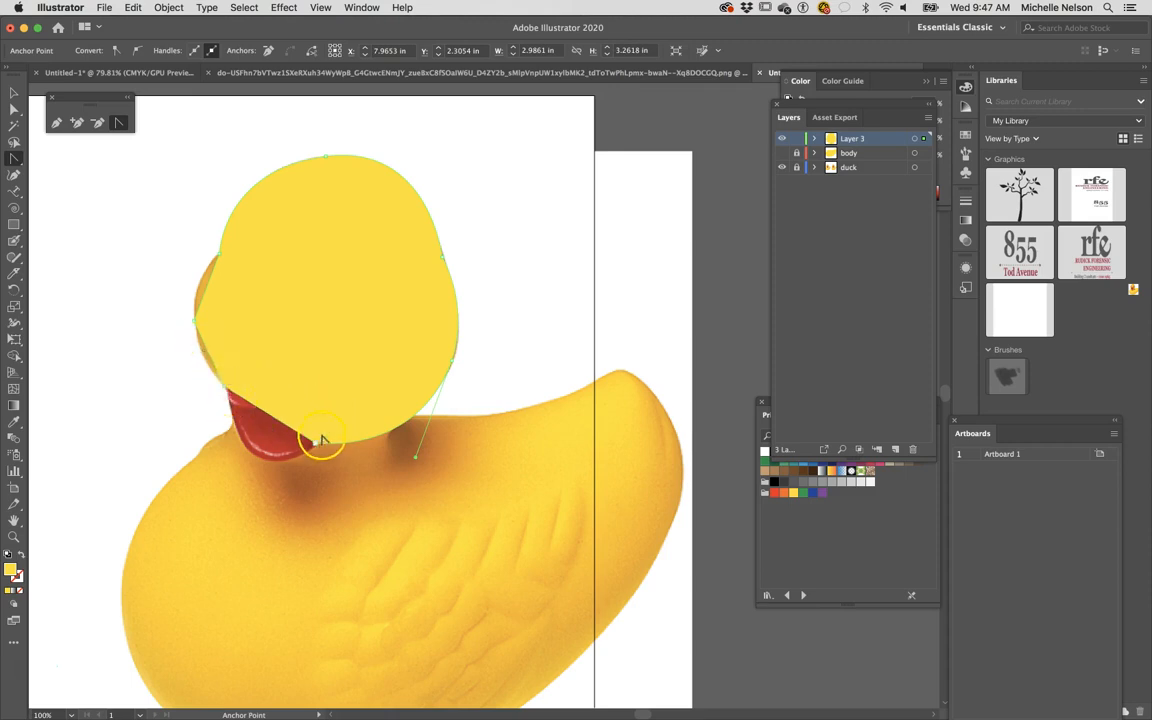
left_click_drag(194, 321, 190, 267)
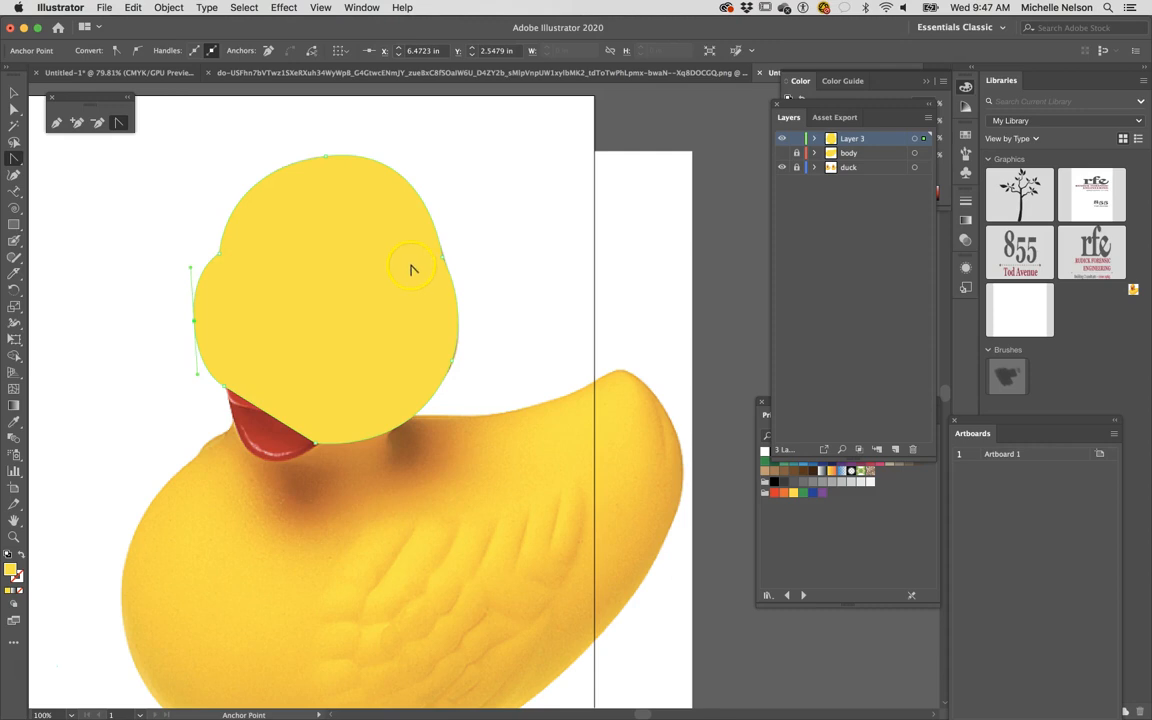
Step: Use the Direct Selection tool to adjust the head path's anchor at the back of the head, and deselect the path
left_click(15, 110)
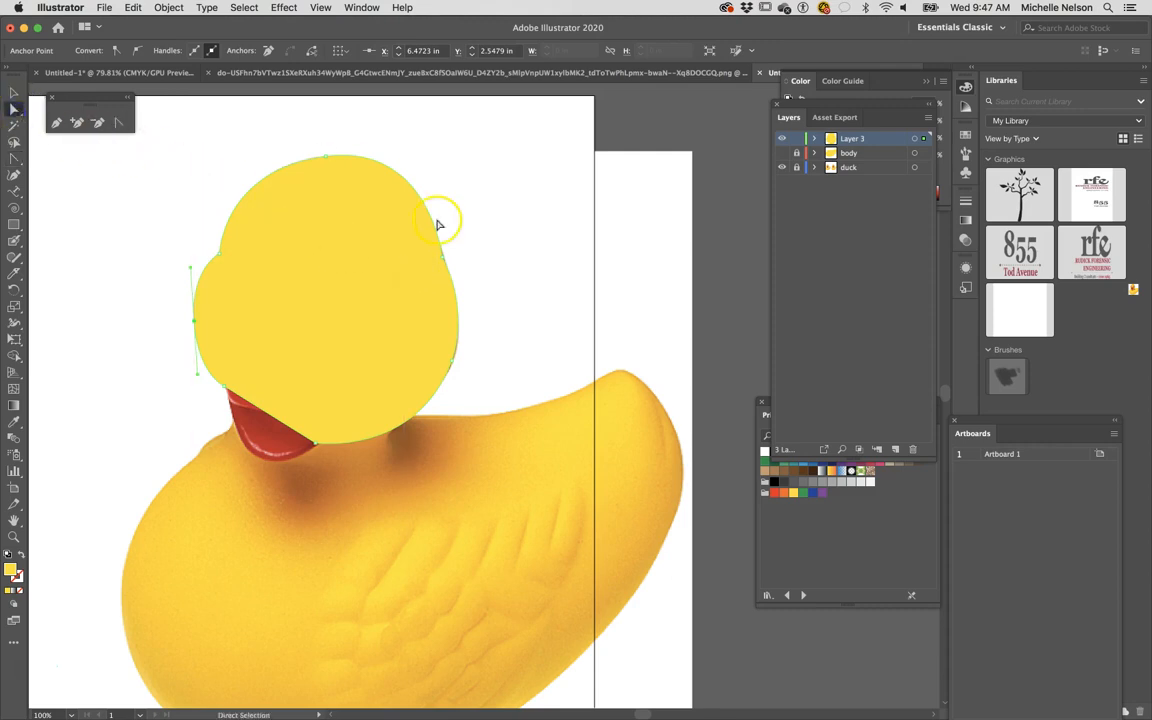
left_click(443, 259)
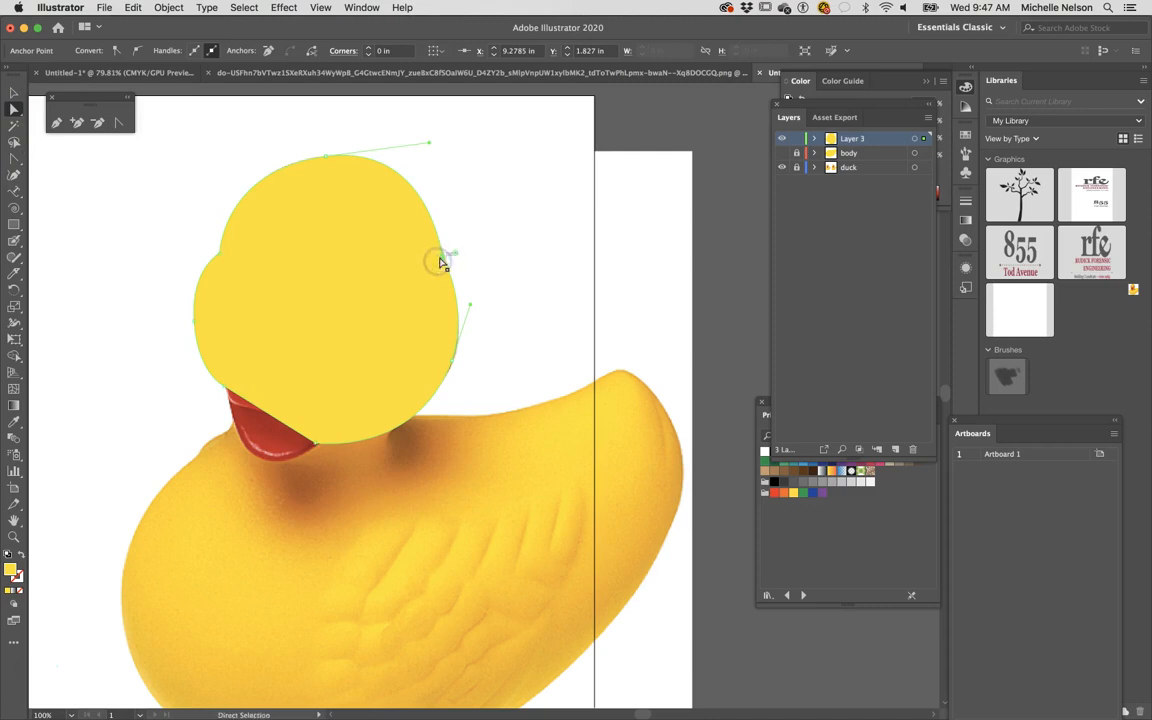
left_click_drag(441, 257, 437, 260)
left_click(522, 301)
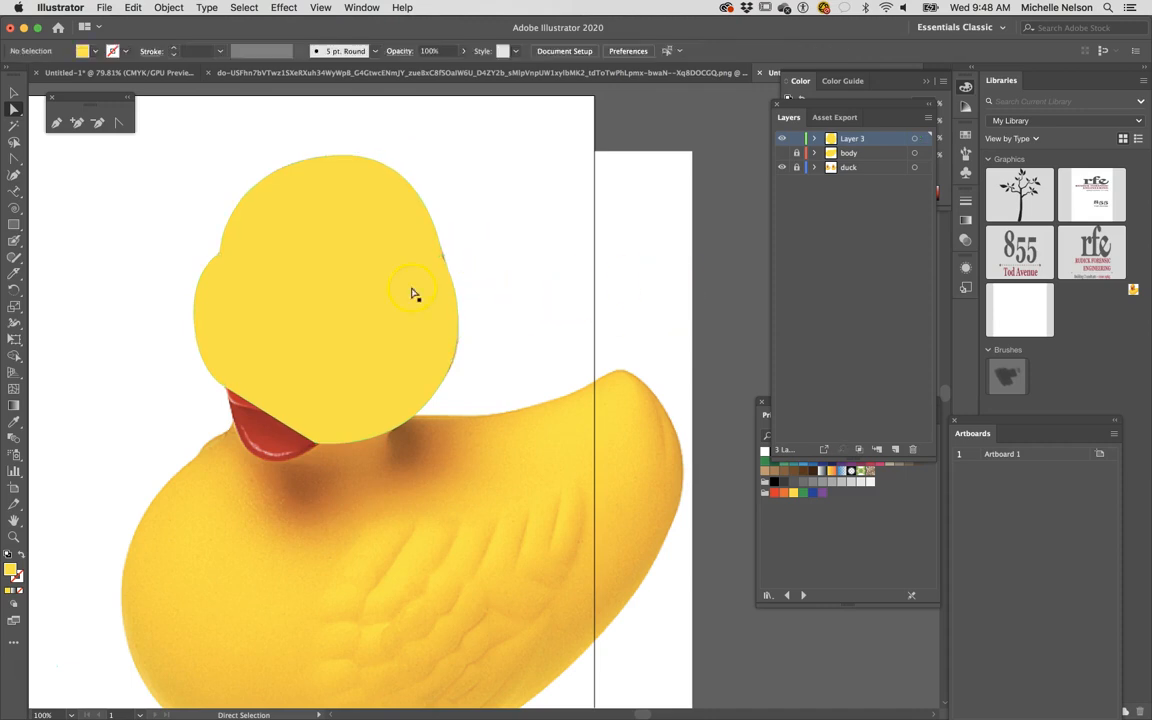
Step: Rename the layer containing the head shape as head
left_click(372, 262)
left_click(879, 141)
double_click(879, 141)
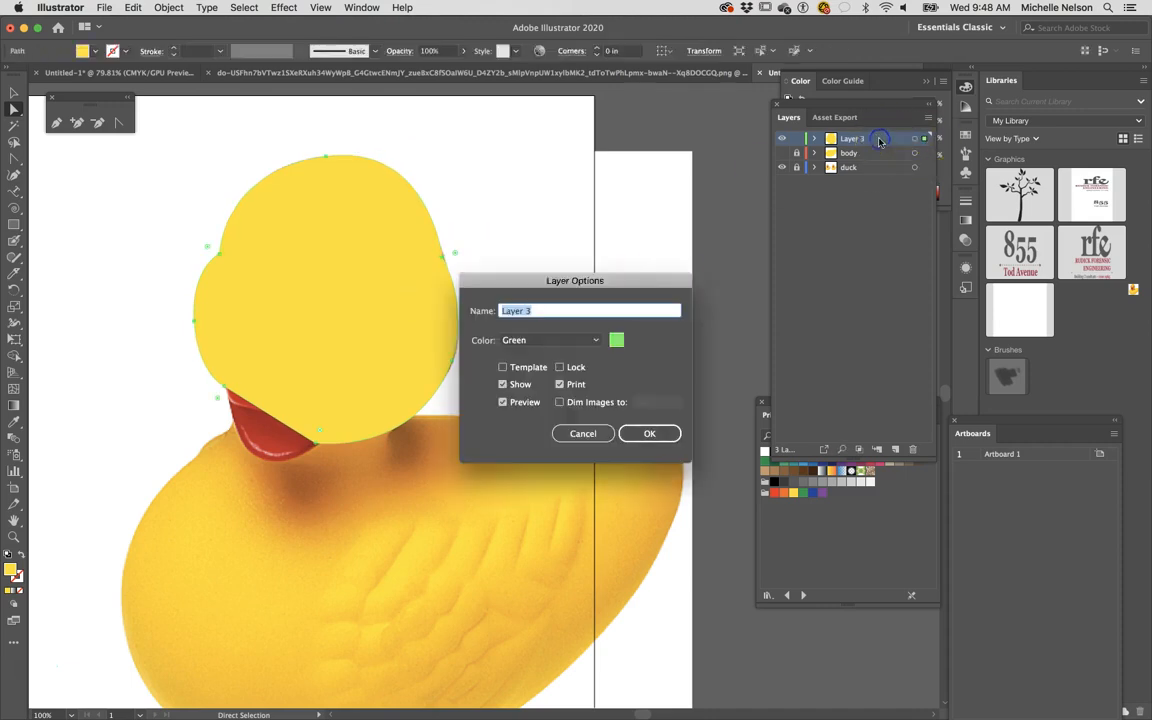
key("Return")
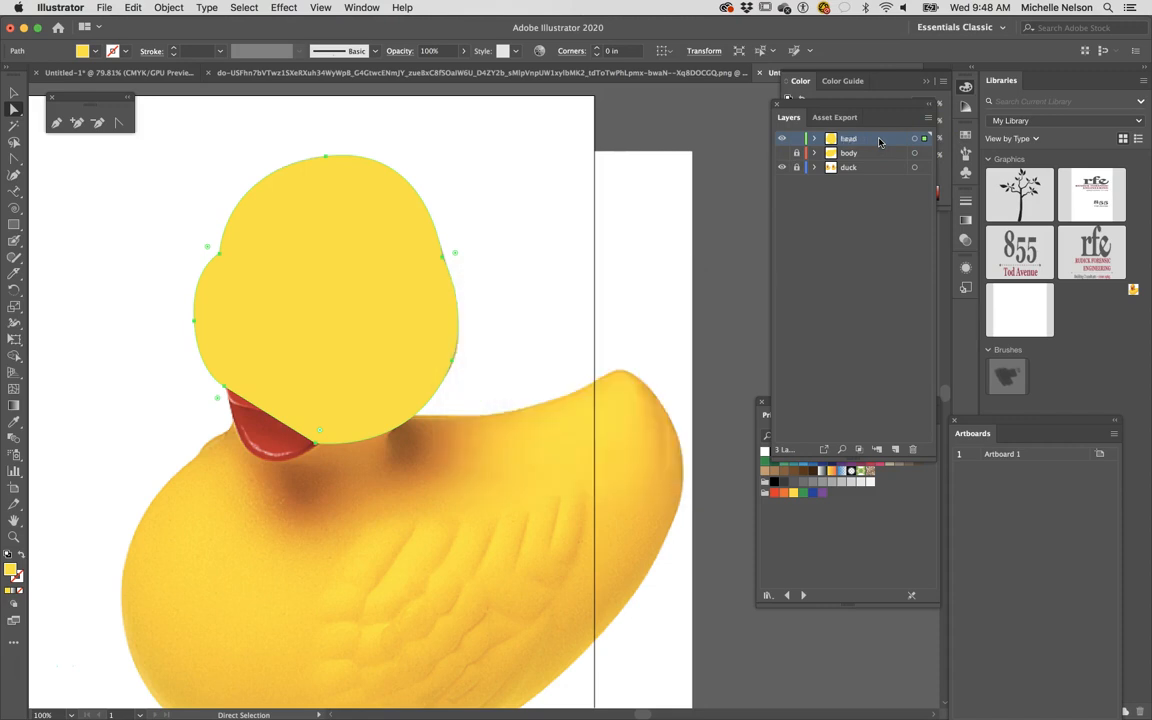
Step: Hide and lock the head layer, and add a new layer above it
left_click(782, 138)
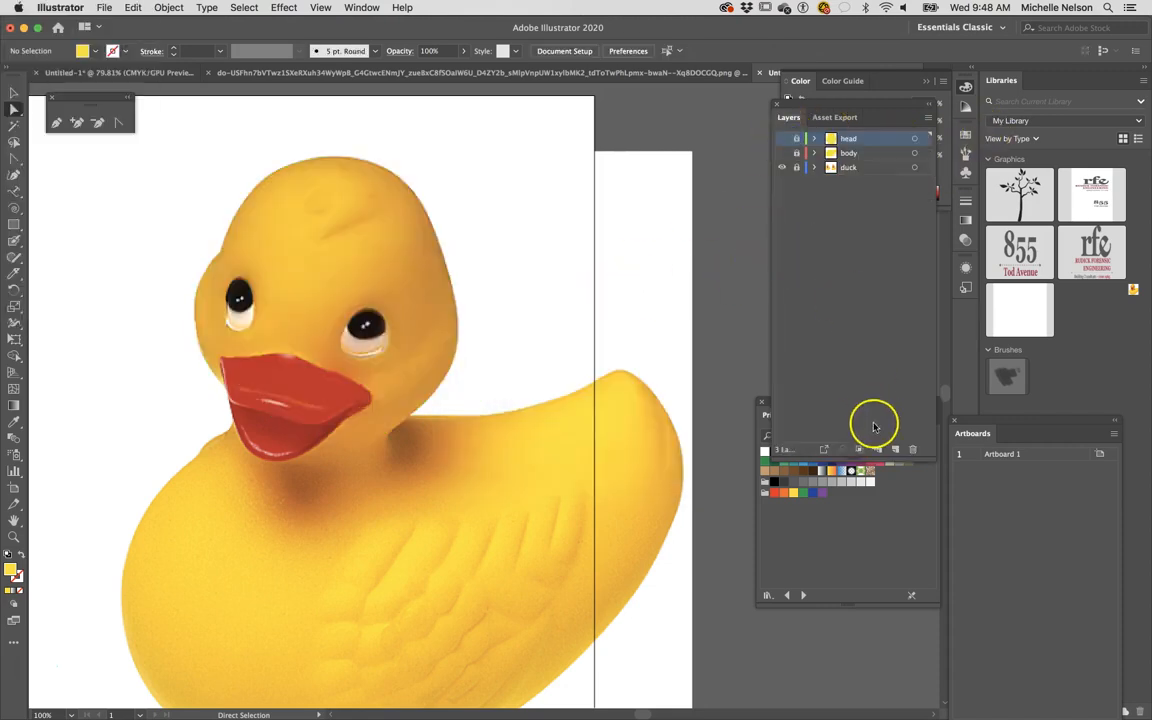
left_click(895, 449)
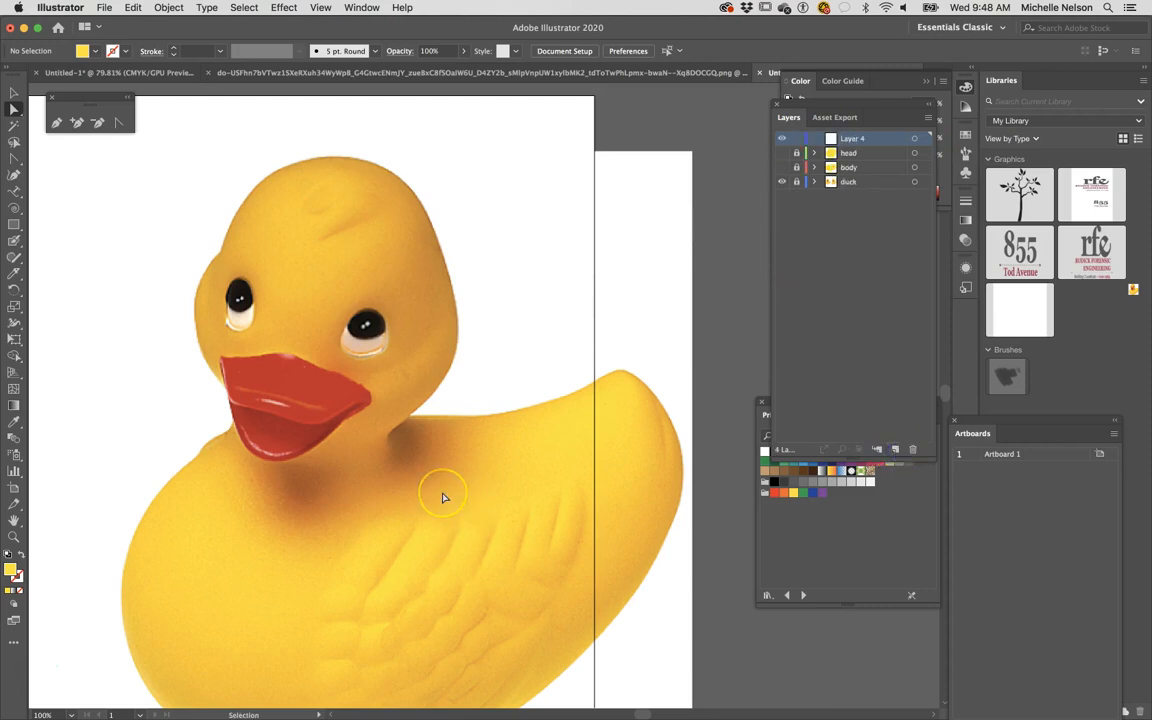
Step: Draw a straight-segment Pen path for the lower beak, from its outer corner around the chin edge and mouth corner and back across the upper beak
key("super+plus")
key("super+plus")
scroll(346, 525, "left", 7)
key("super+minus")
key("super+plus")
key("super+plus")
key("super+plus")
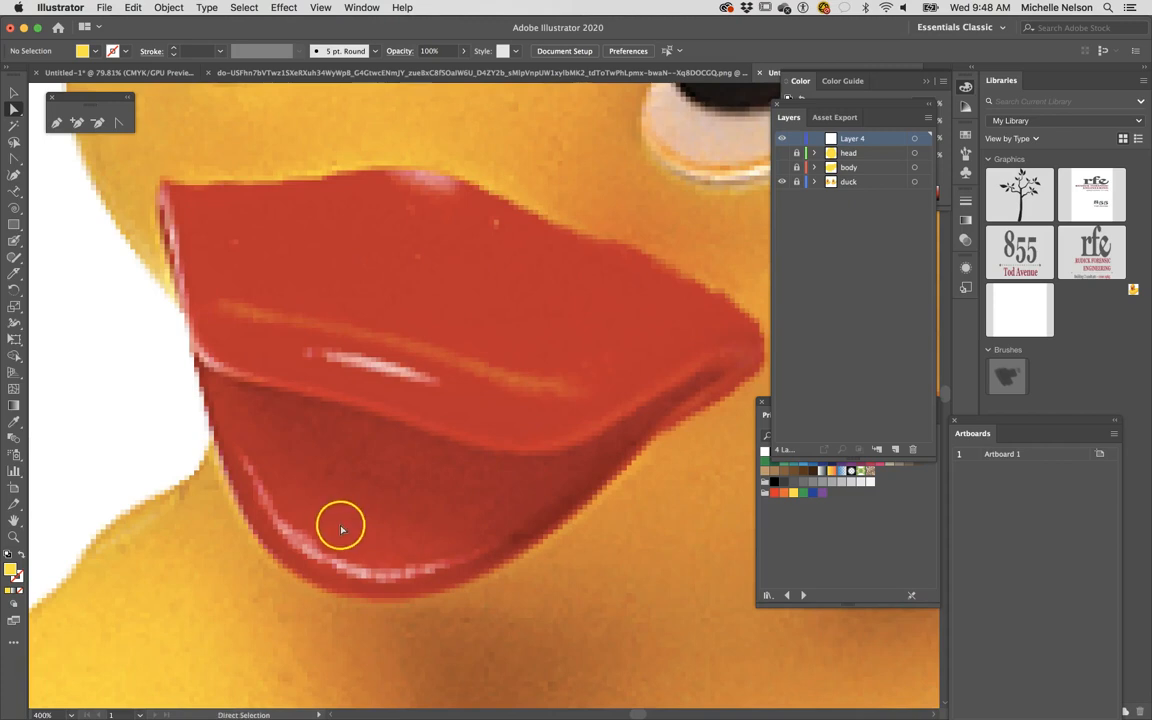
scroll(342, 525, "down", 2)
scroll(342, 525, "right", 1)
key("super+minus")
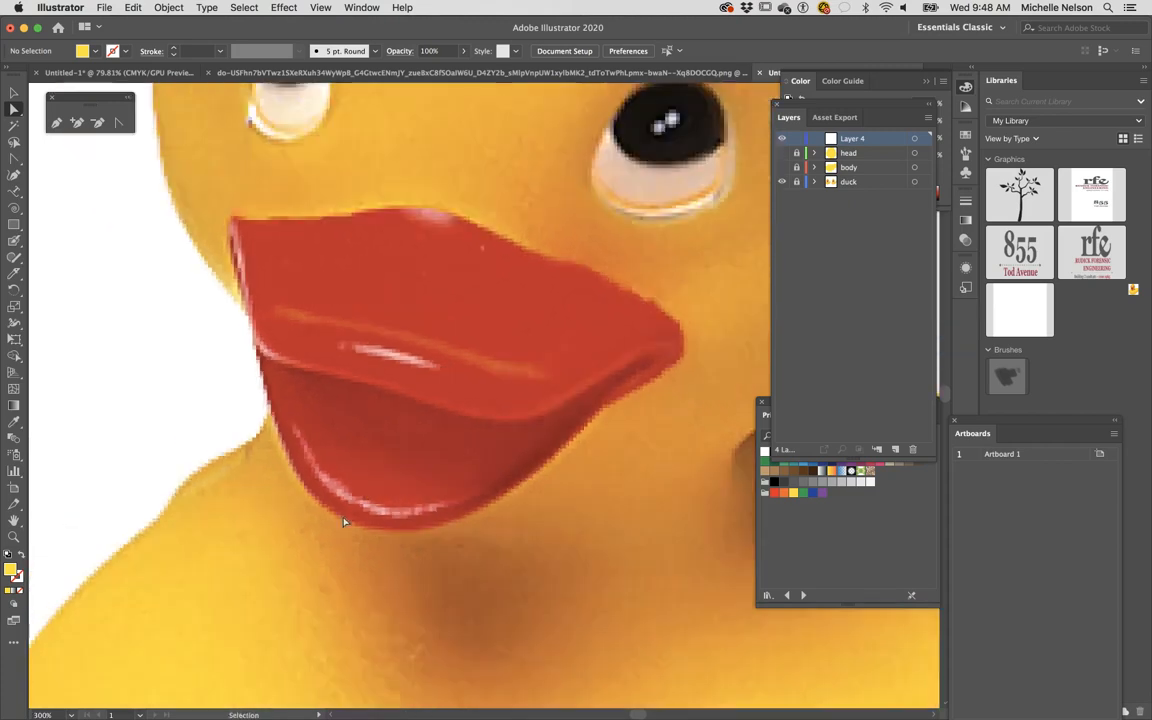
left_click(59, 124)
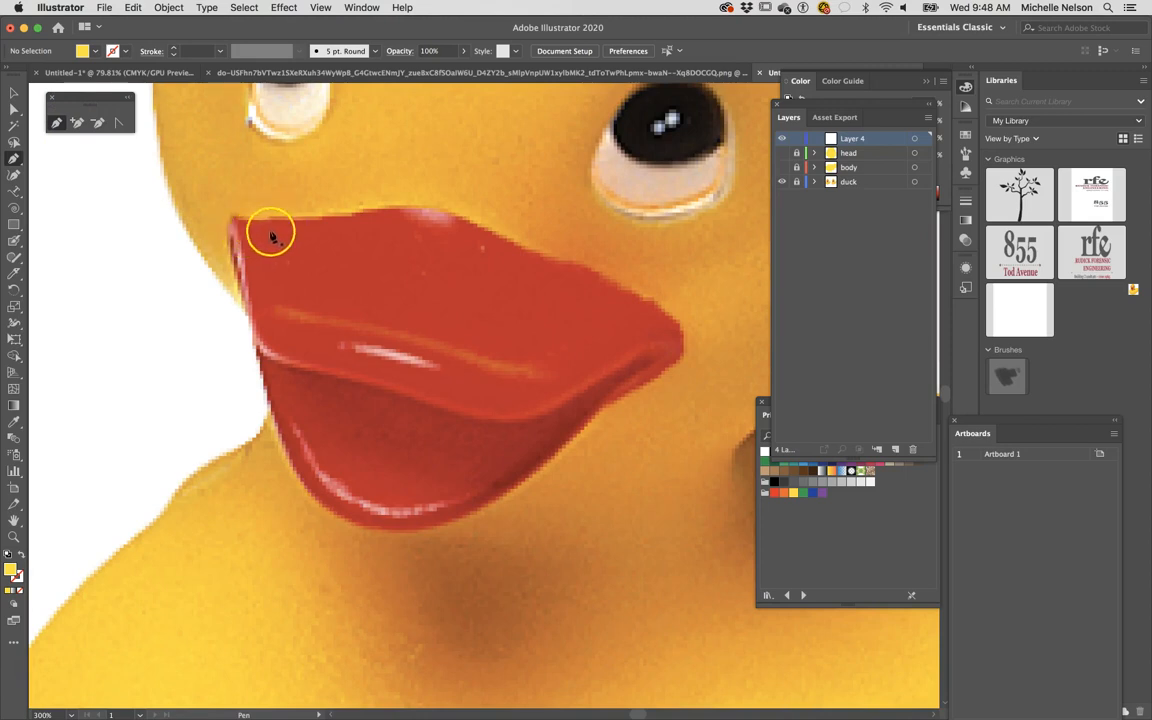
left_click(229, 240)
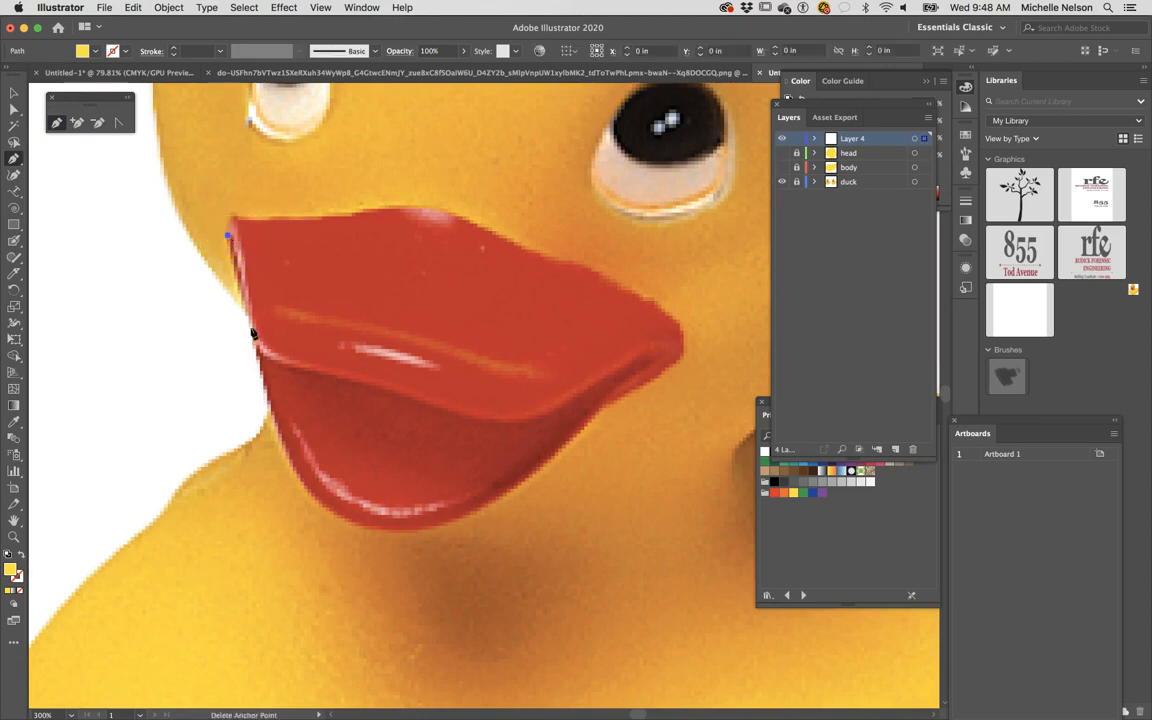
left_click(349, 522)
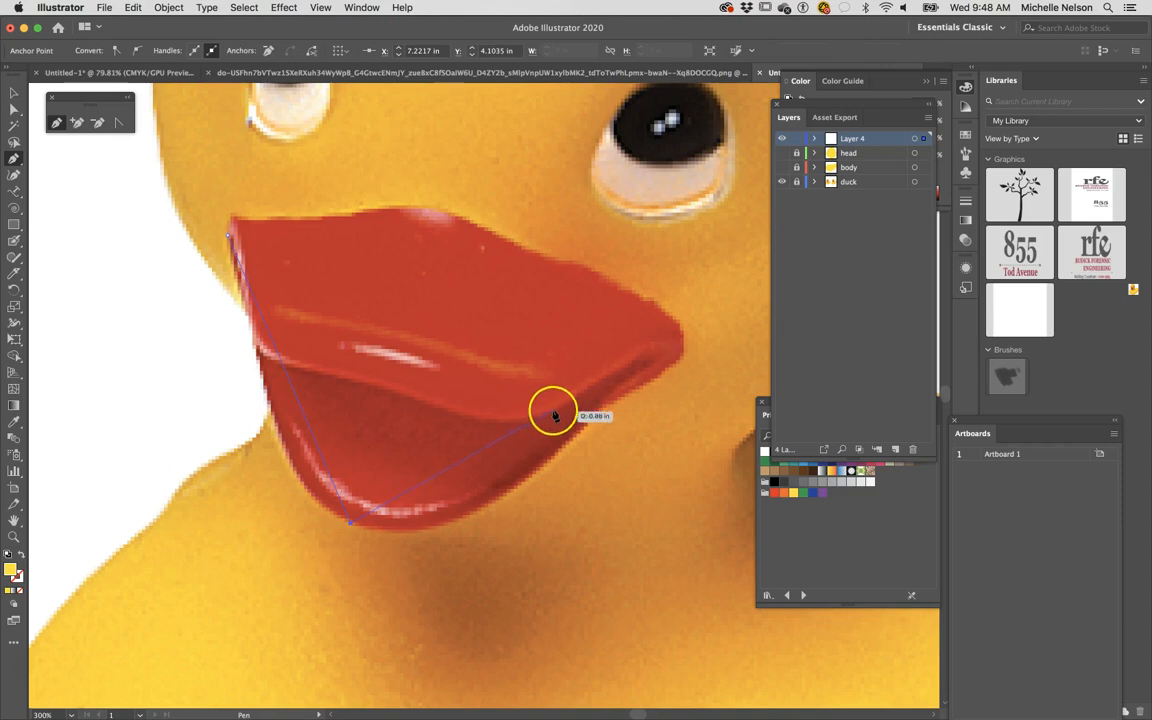
left_click(645, 380)
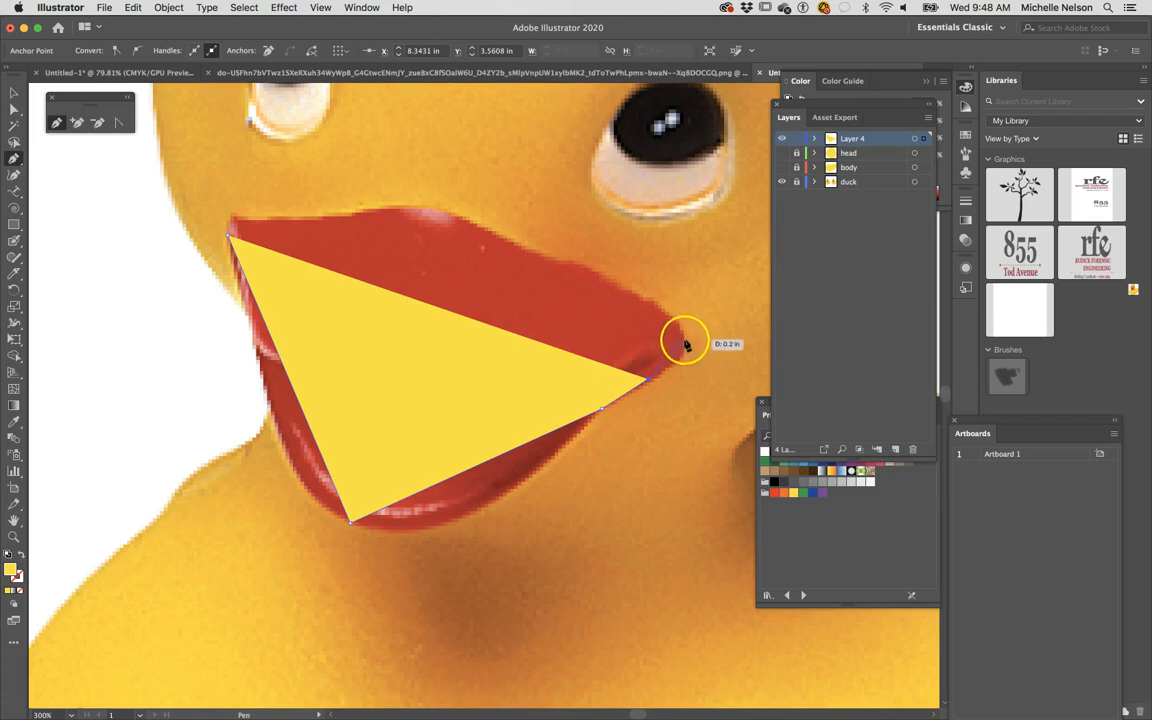
left_click(685, 345)
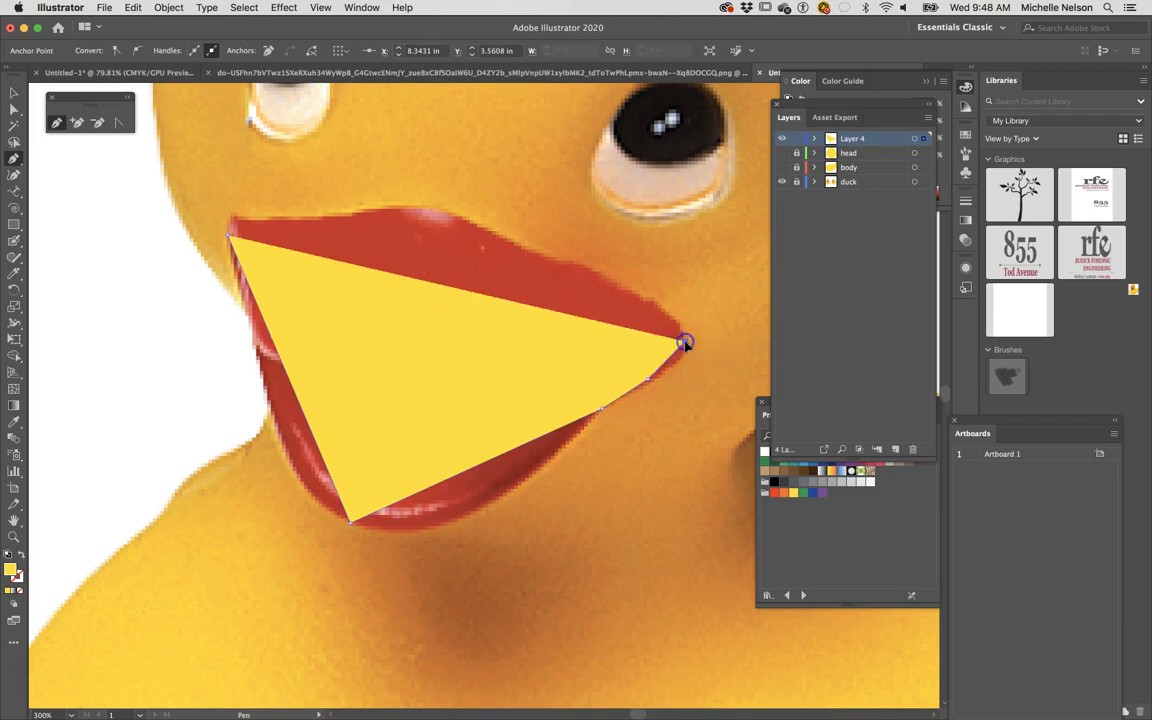
left_click(371, 230)
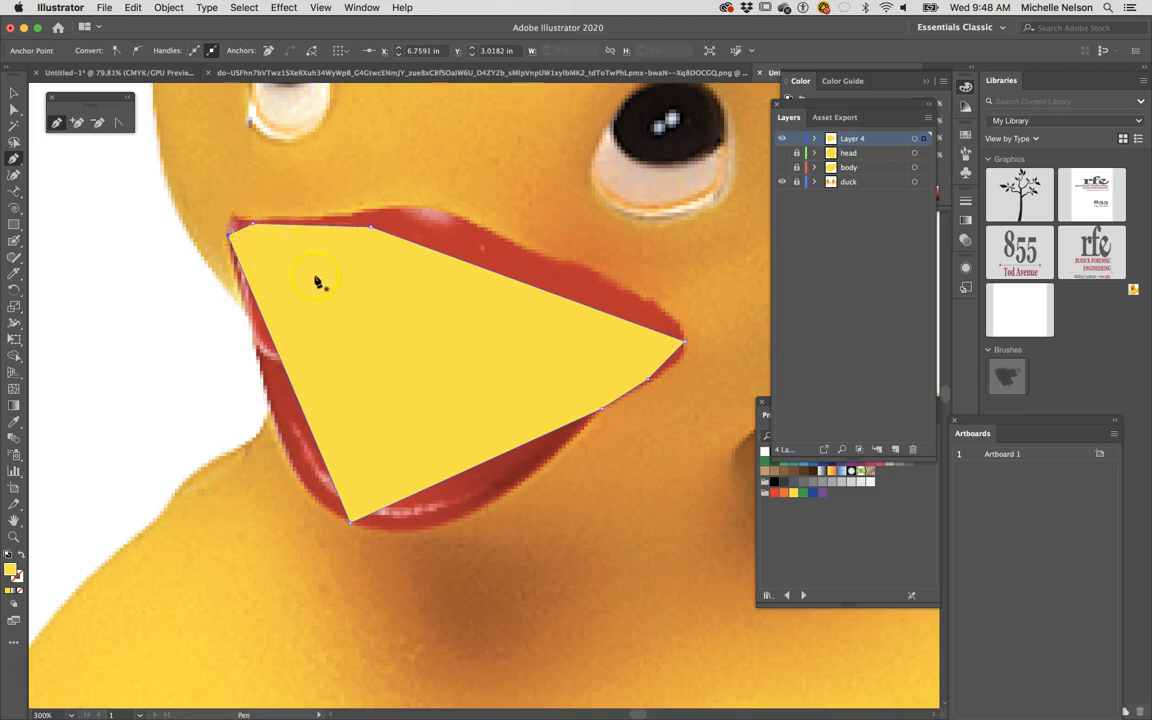
Step: Use the Anchor Point tool to curve the beak path along its lower edge and near the mouth corner
left_click(118, 122)
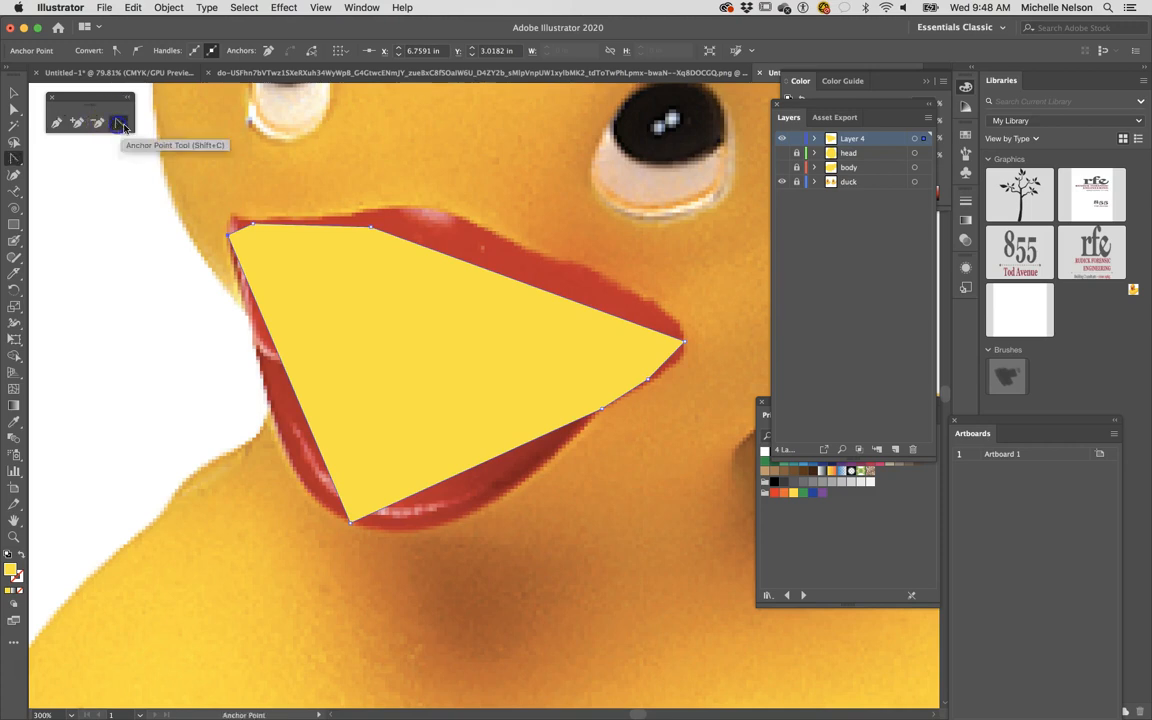
left_click_drag(351, 523, 451, 581)
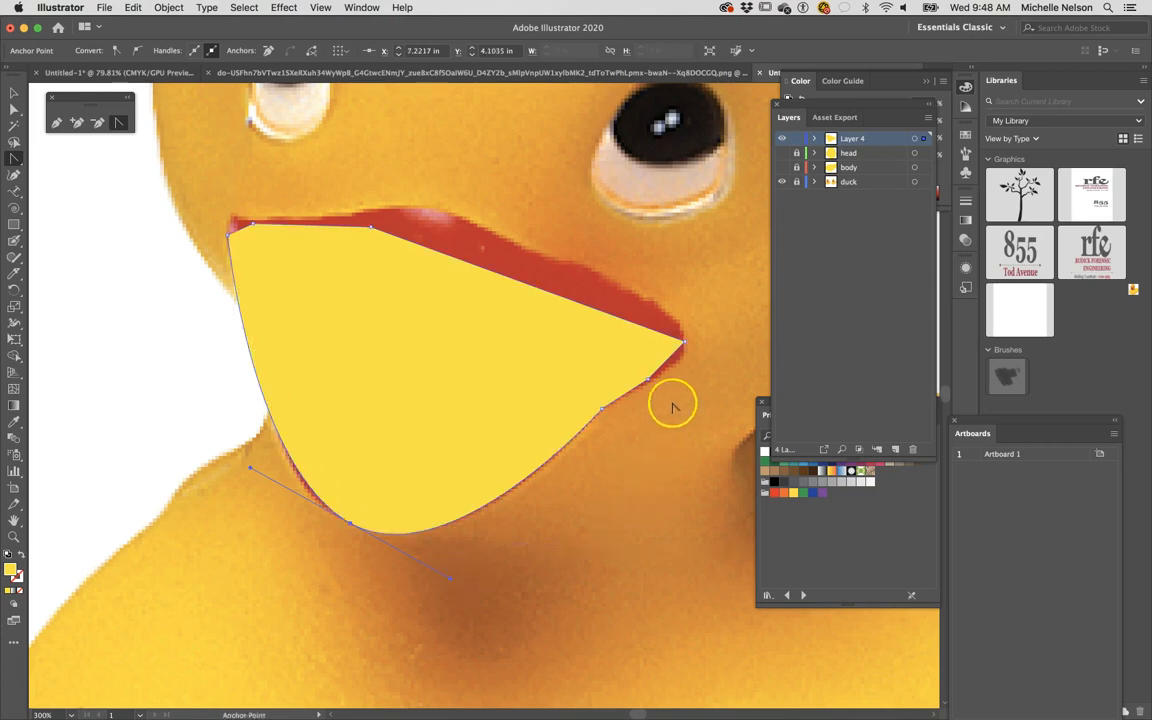
left_click(648, 379)
left_click_drag(665, 378, 672, 370)
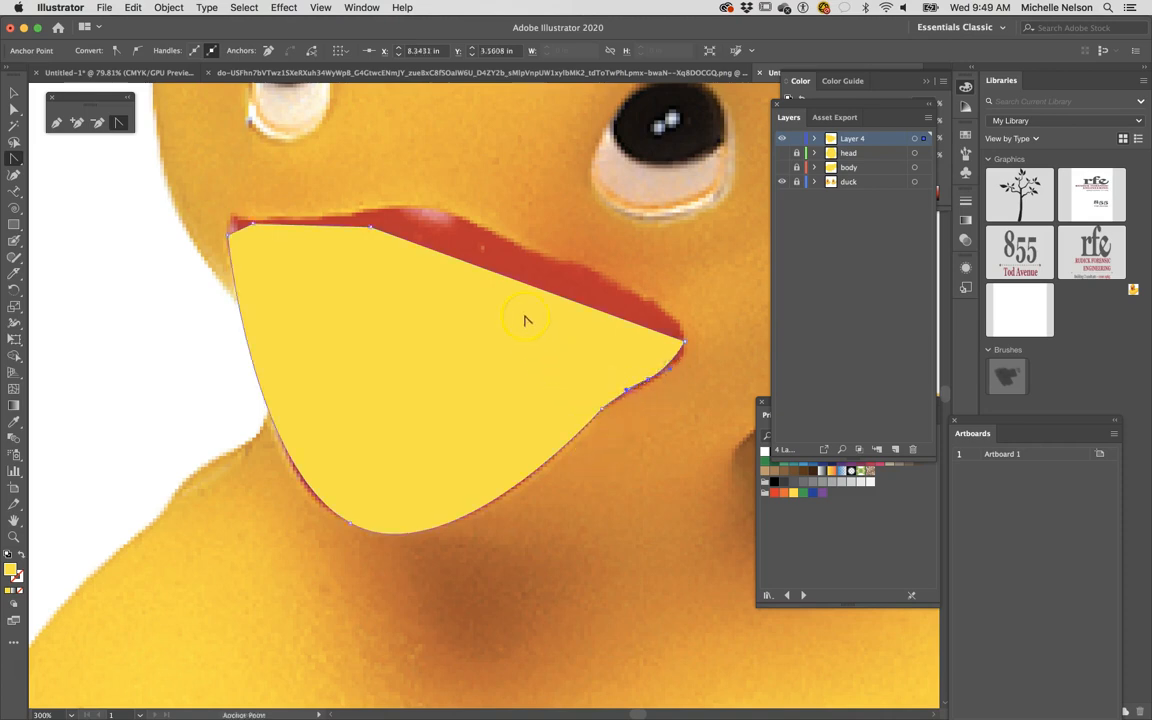
Step: Fill the lower beak shape with the dark red sampled from the other reference duck's lower beak using the Eyedropper
key("super+minus")
key("super+minus")
key("super+minus")
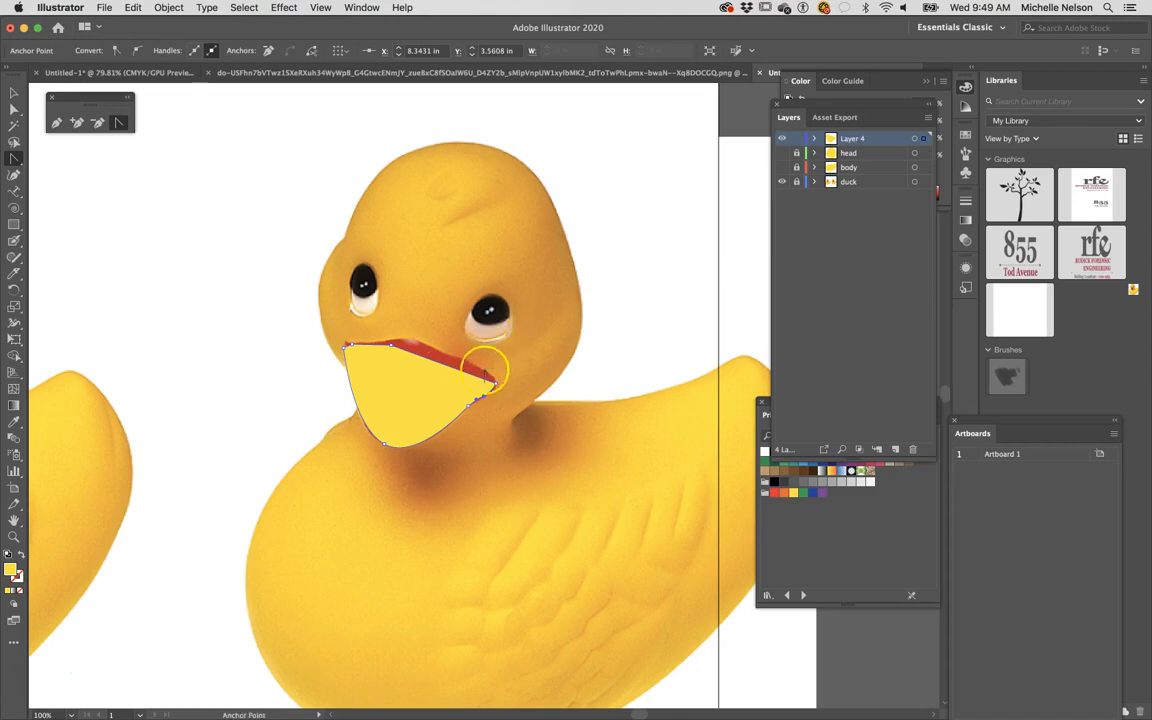
scroll(484, 372, "left", 3)
scroll(484, 377, "left", 3)
key("super+minus")
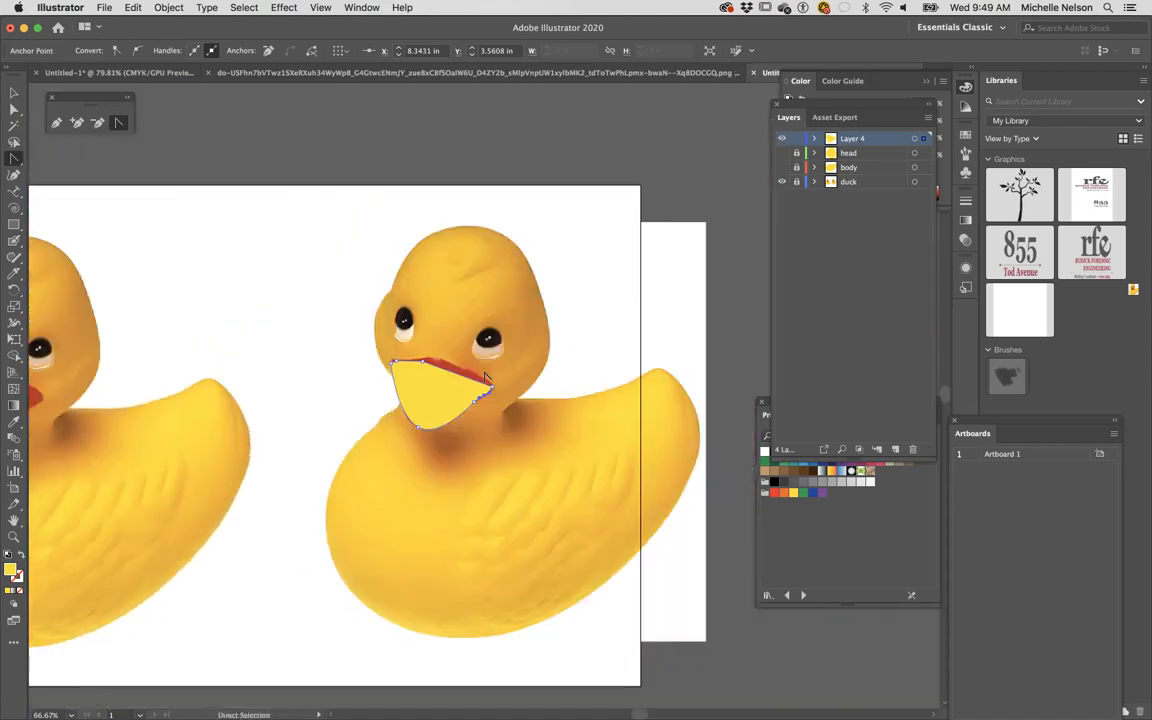
left_click_drag(428, 387, 540, 366)
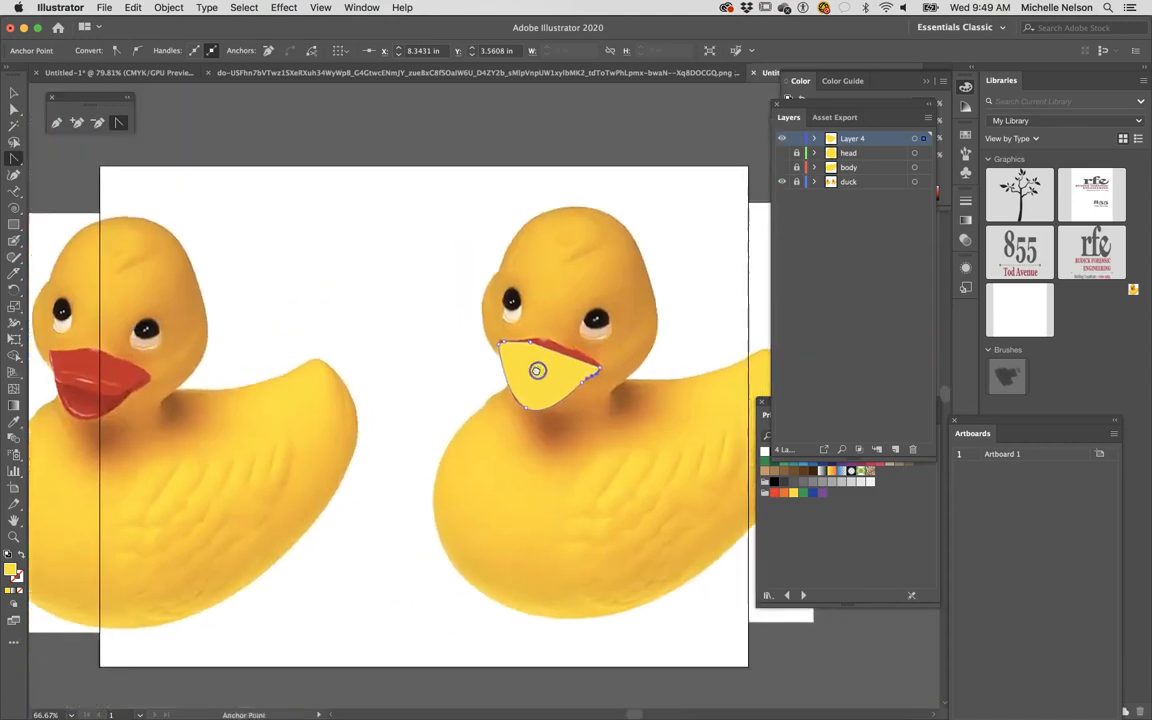
left_click(14, 437)
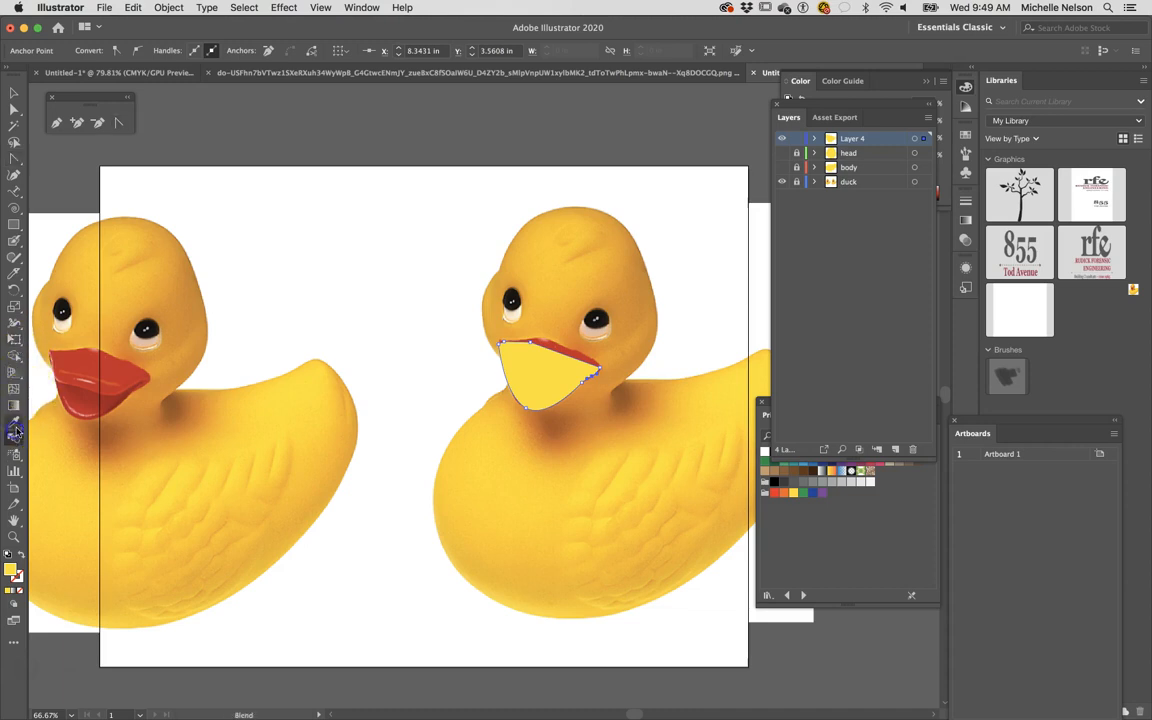
left_click(14, 421)
left_click(88, 393)
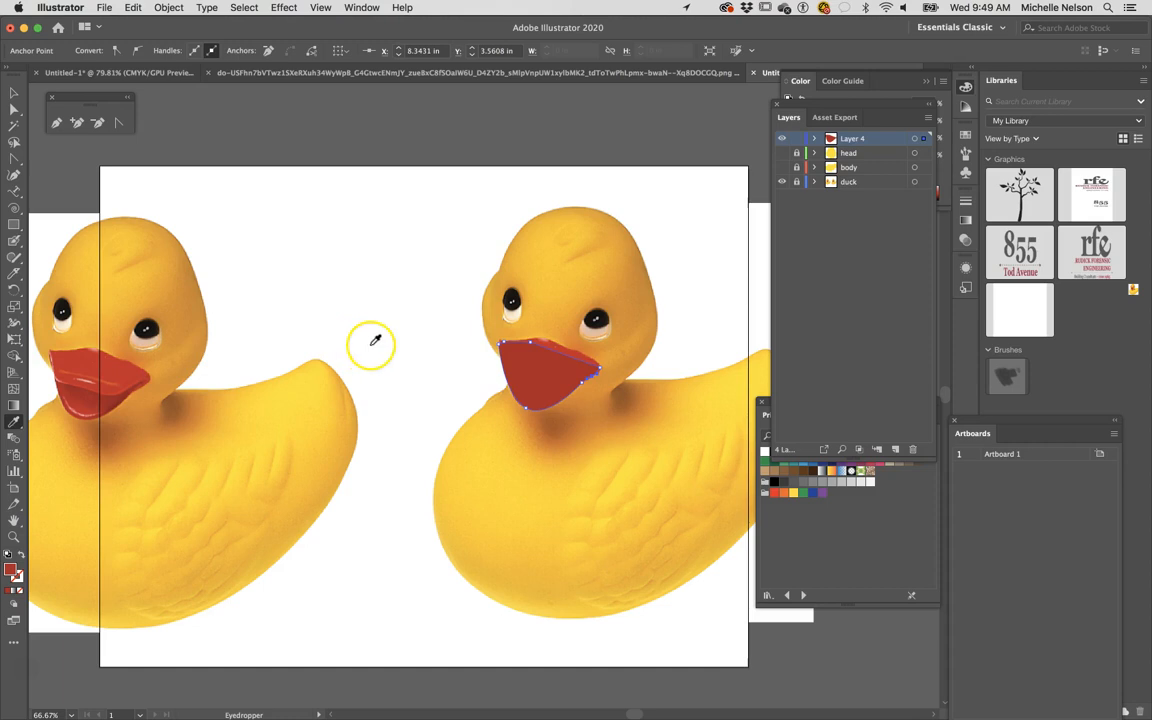
Step: Hide and lock the layer with the red beak shape, and add a new layer above it
left_click(783, 138)
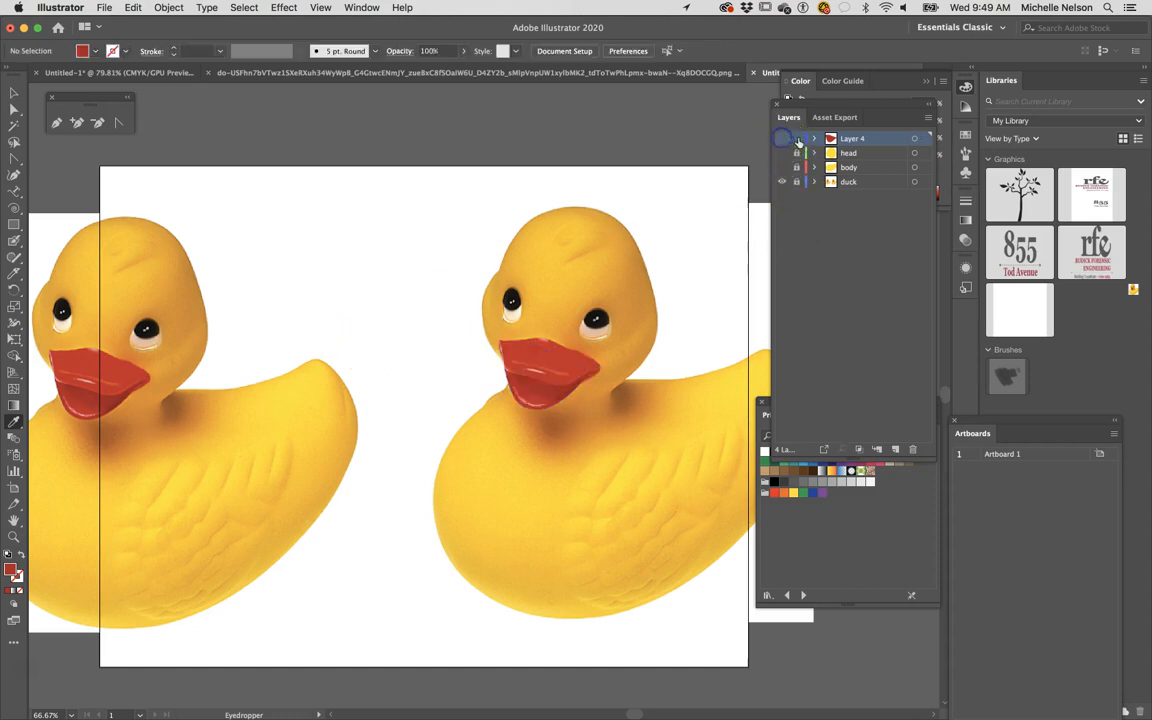
left_click(897, 449)
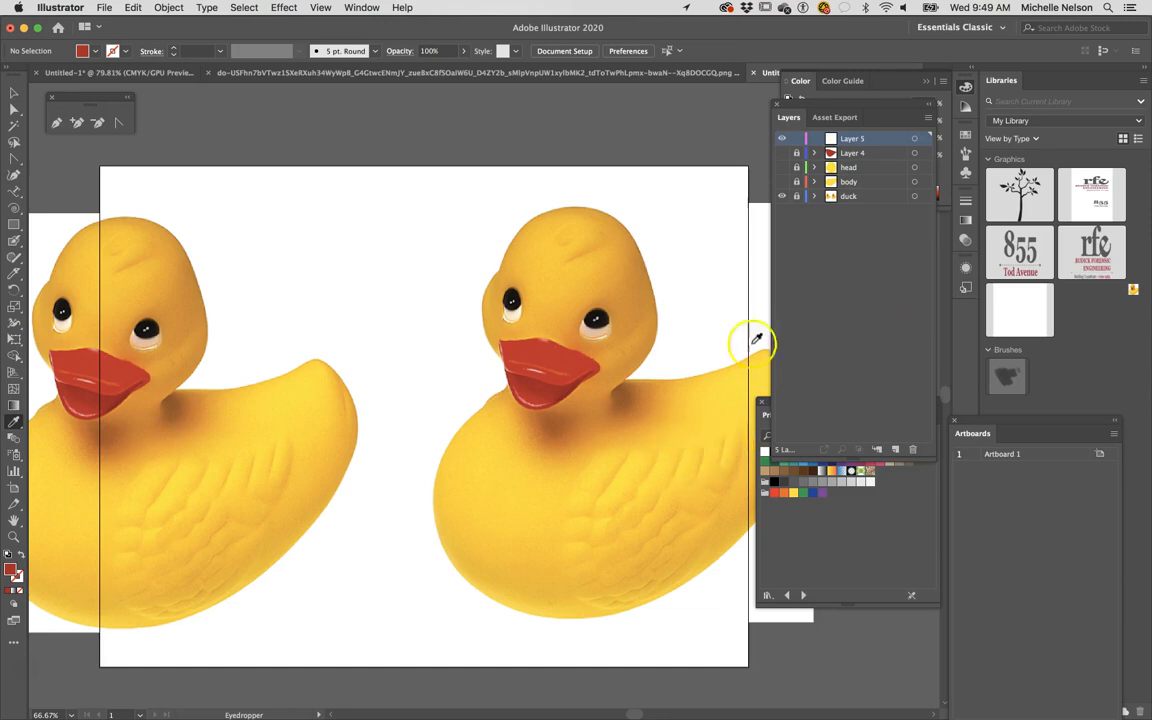
Step: Rename the red beak shape's layer as bottom and the new empty layer as top
double_click(858, 155)
type("bottom")
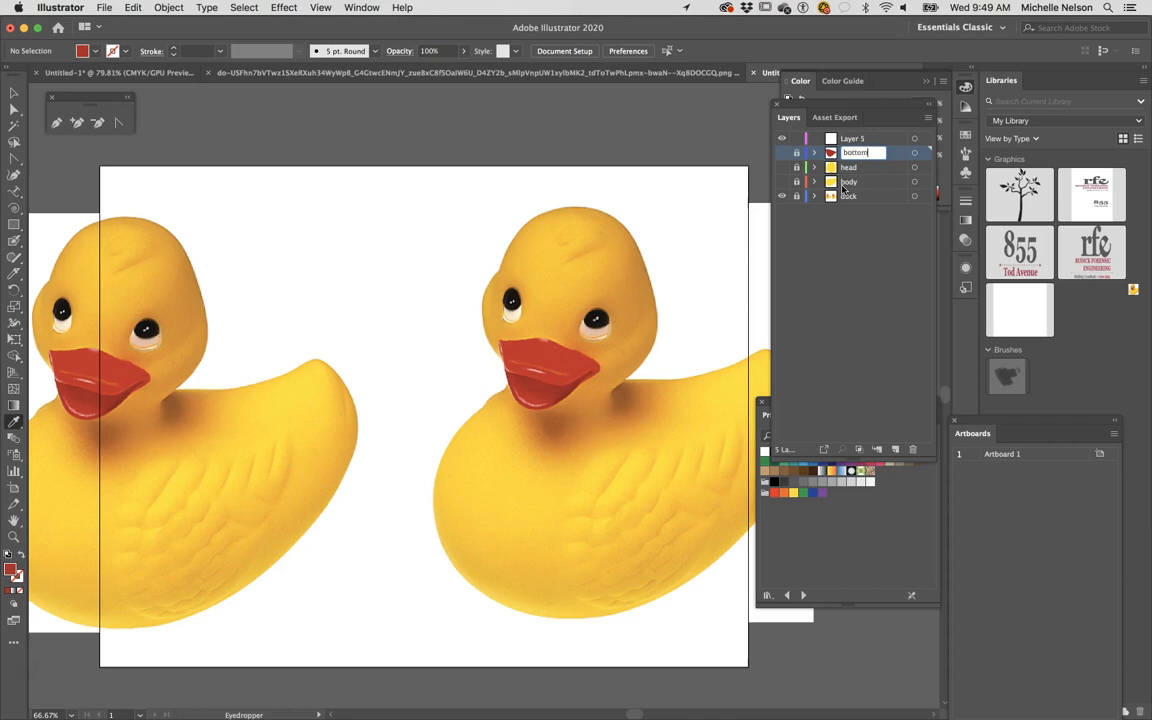
left_click(843, 140)
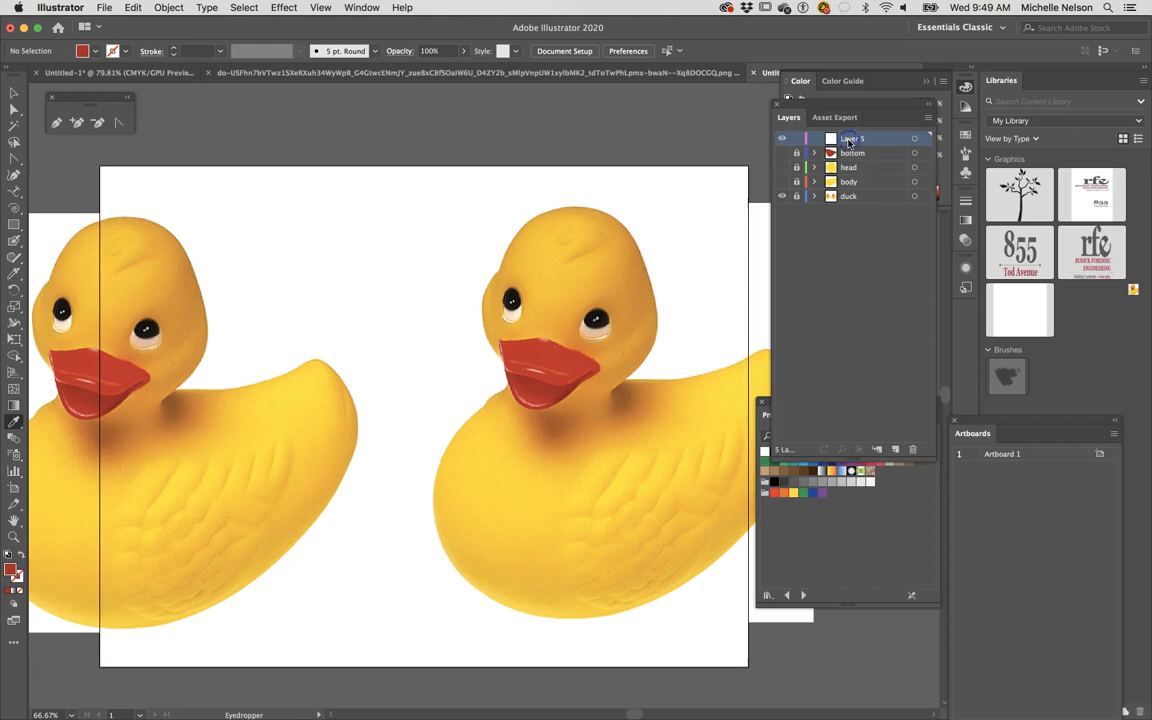
double_click(848, 139)
type("top")
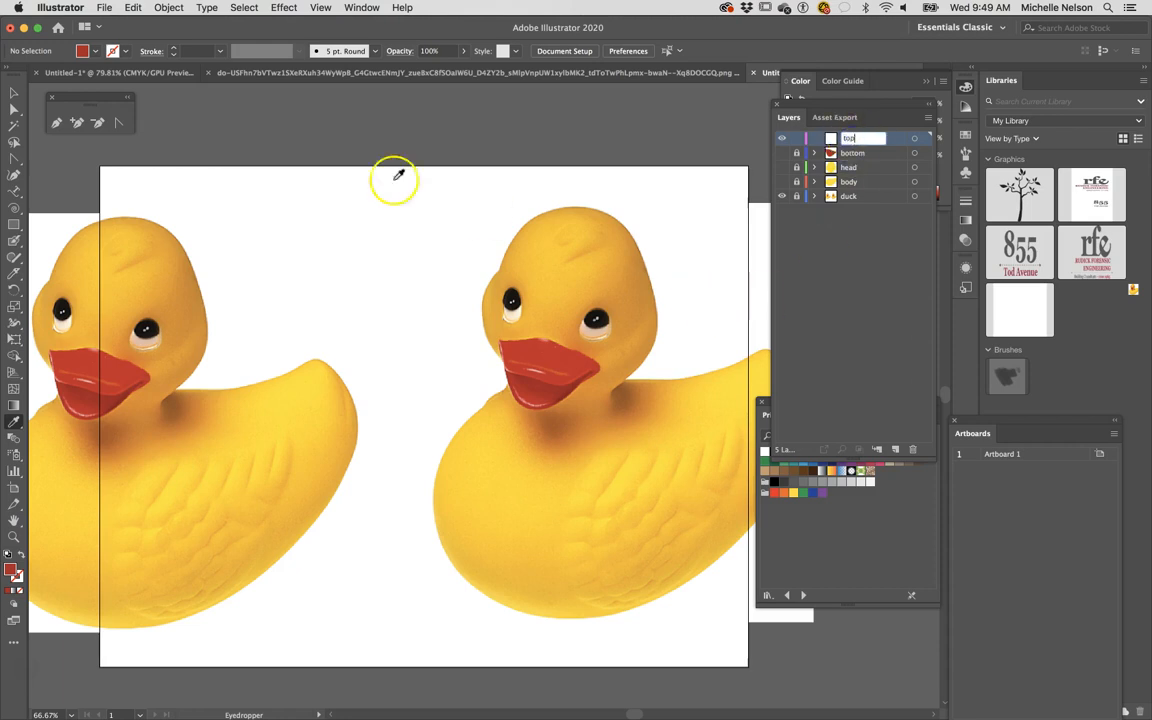
left_click(14, 92)
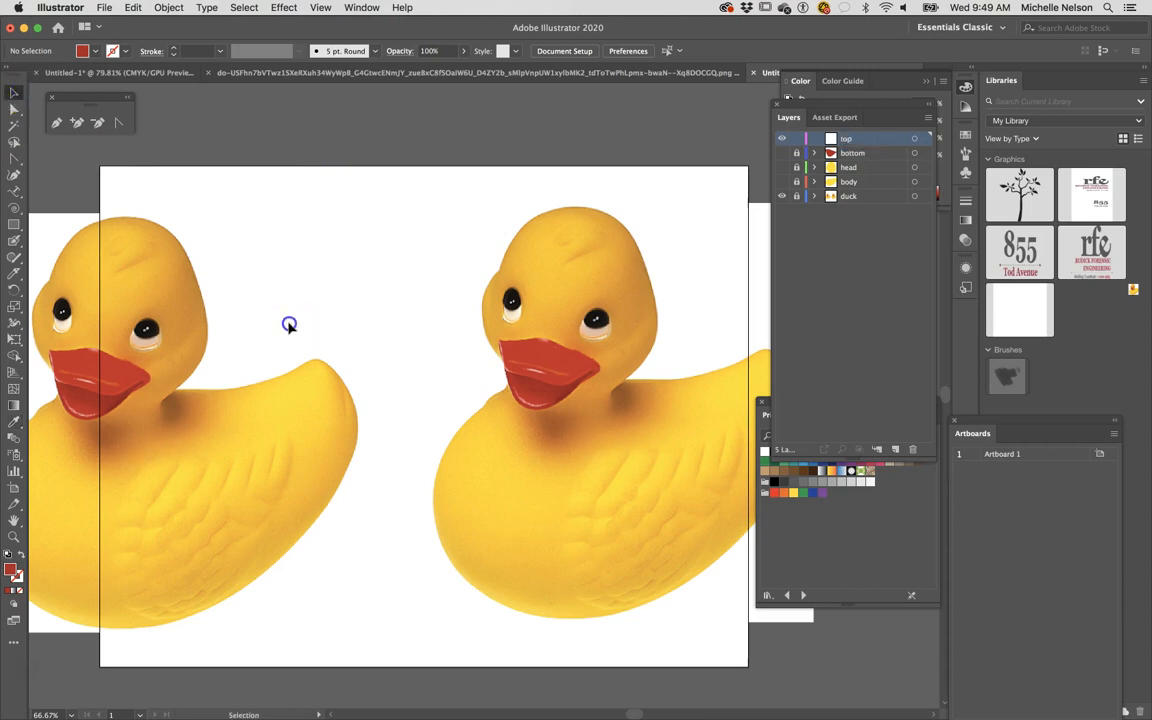
Step: Start a straight-segment Pen path on the top layer, tracing the upper beak's lower edge to the beak's right corner
key("super+equal")
key("super+equal")
key("super+equal")
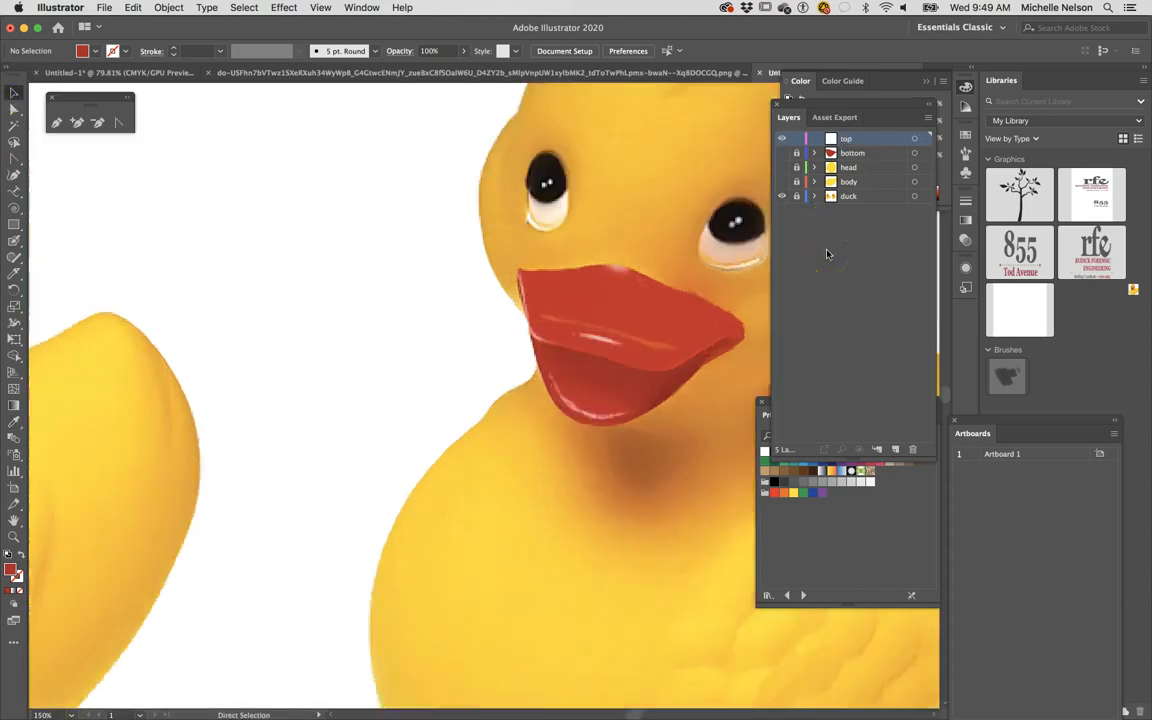
left_click_drag(658, 453, 363, 548)
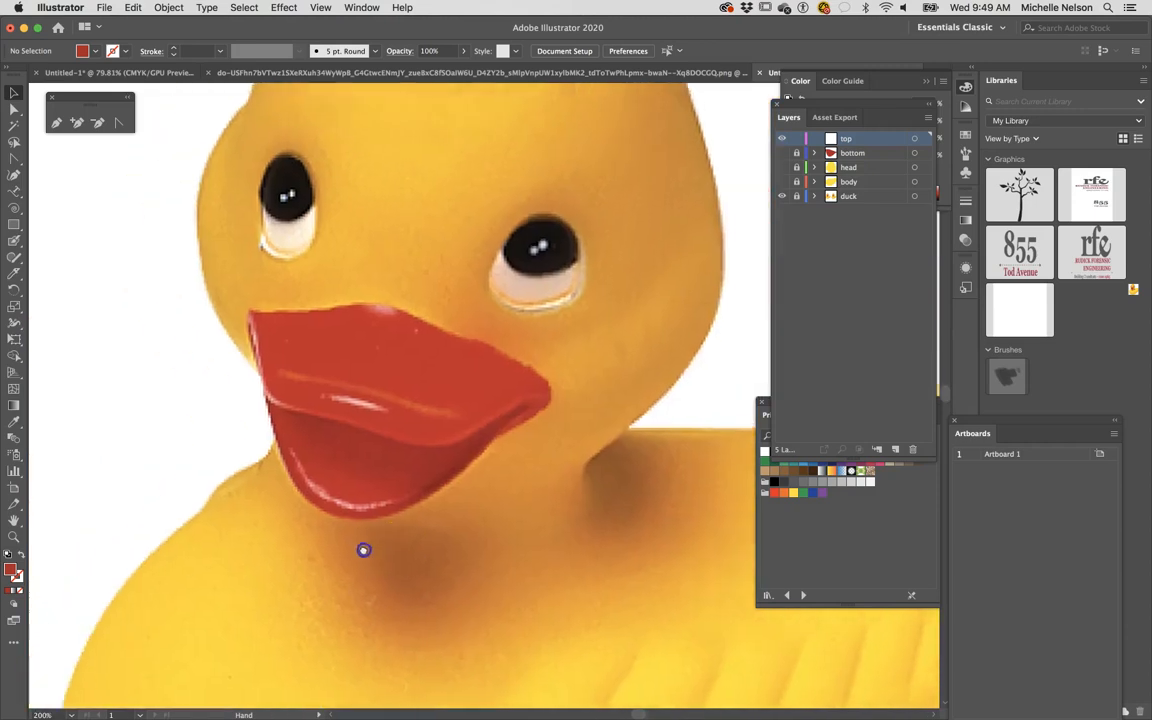
key("super+equal")
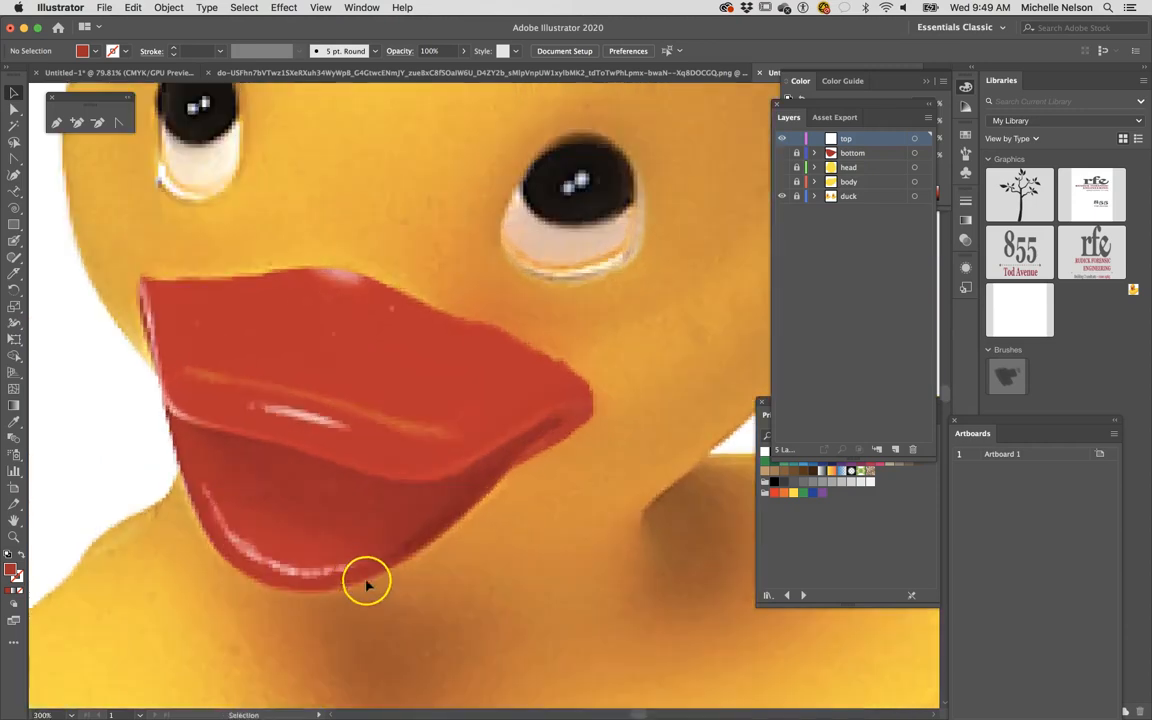
key("super+minus")
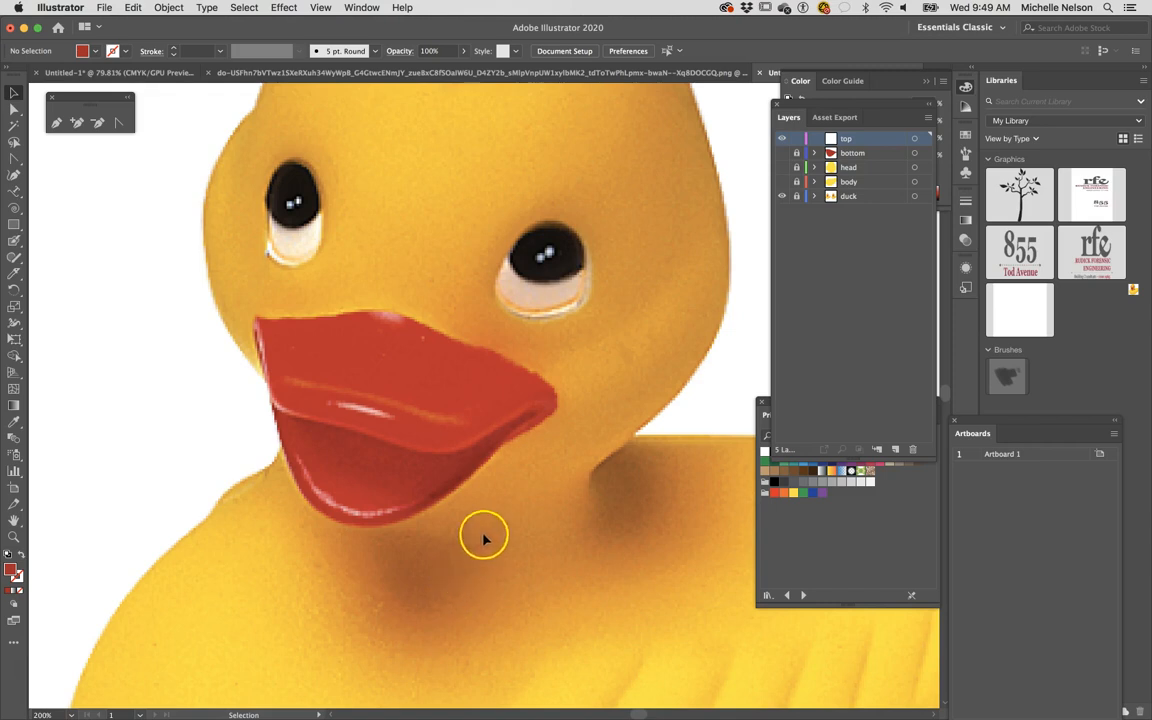
left_click(56, 124)
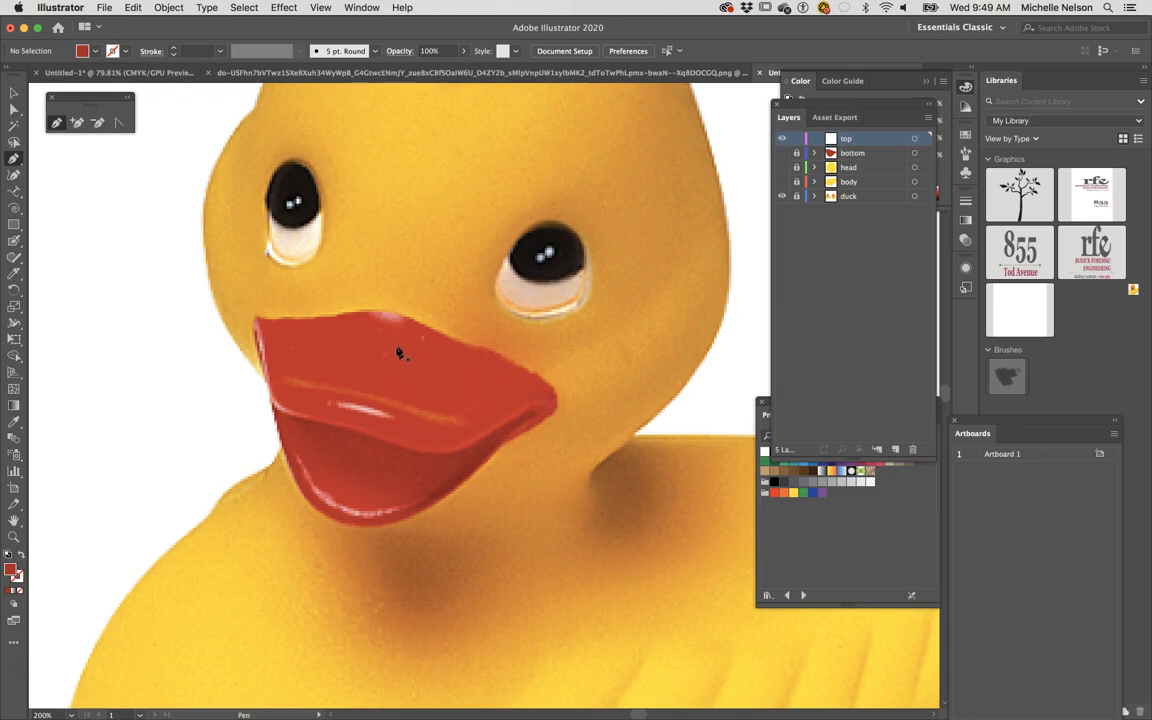
left_click_drag(398, 352, 362, 437)
left_click(361, 436)
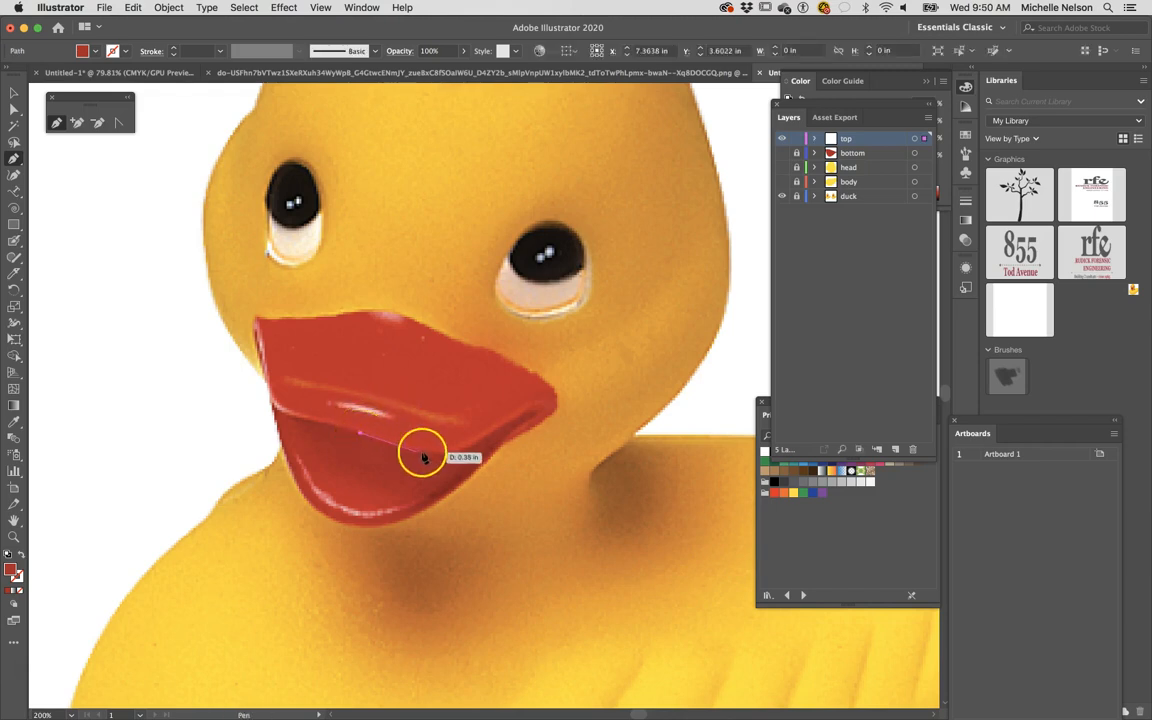
left_click(432, 451)
left_click(500, 431)
left_click(541, 409)
mouse_move(543, 411)
left_mouse_down()
mouse_move(533, 412)
mouse_move(557, 403)
left_mouse_up()
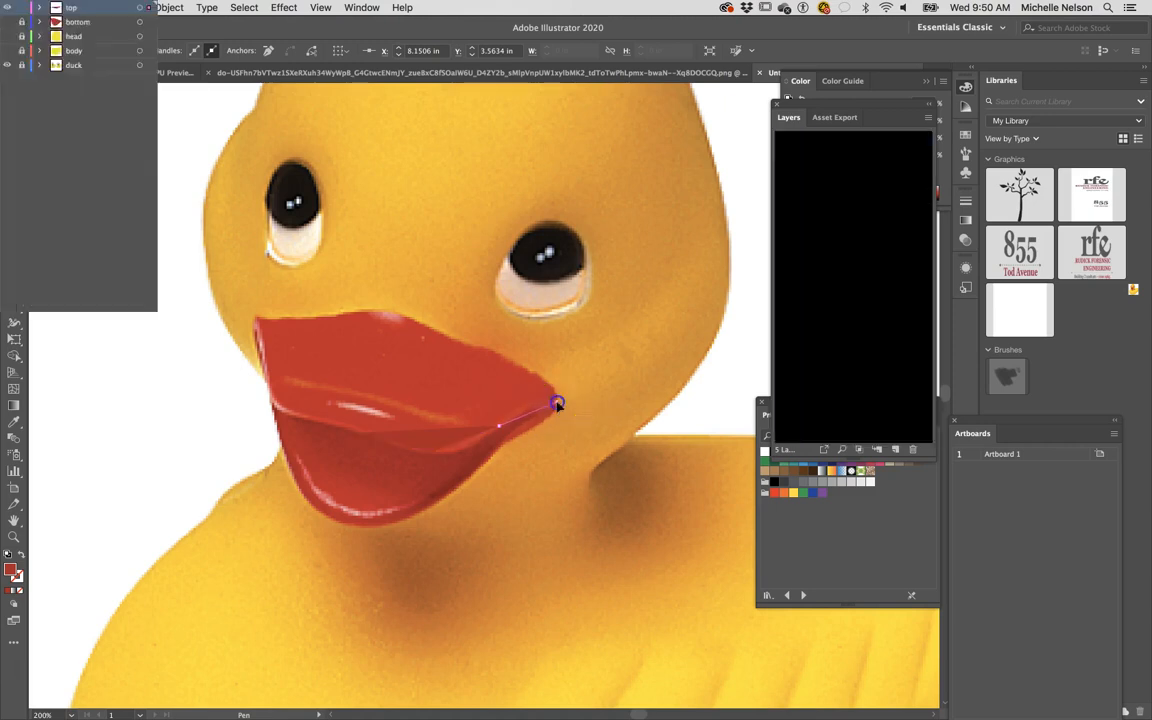
Step: Continue the Pen path with straight segments along the upper beak's top edge to its upper left tip
left_click(543, 377)
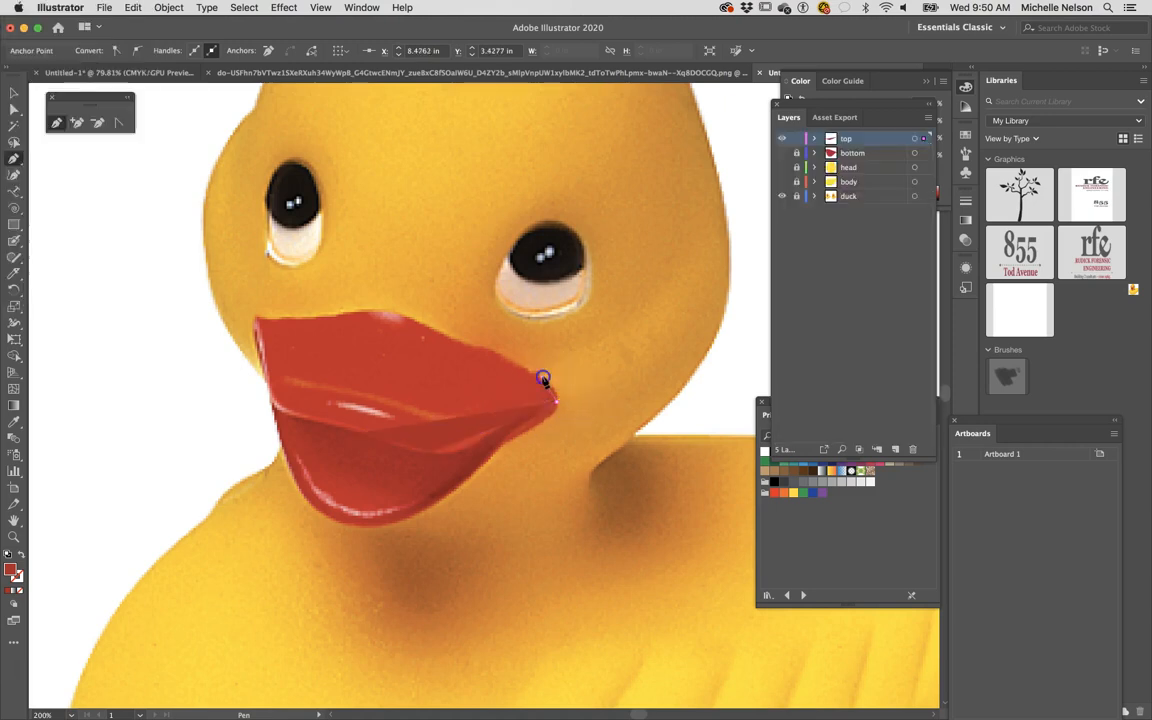
left_click(464, 346)
left_click(401, 318)
left_click(316, 320)
left_click(263, 318)
left_click(254, 318)
Step: Trace down the left side of the upper beak and close the path at its starting point
left_click(254, 342)
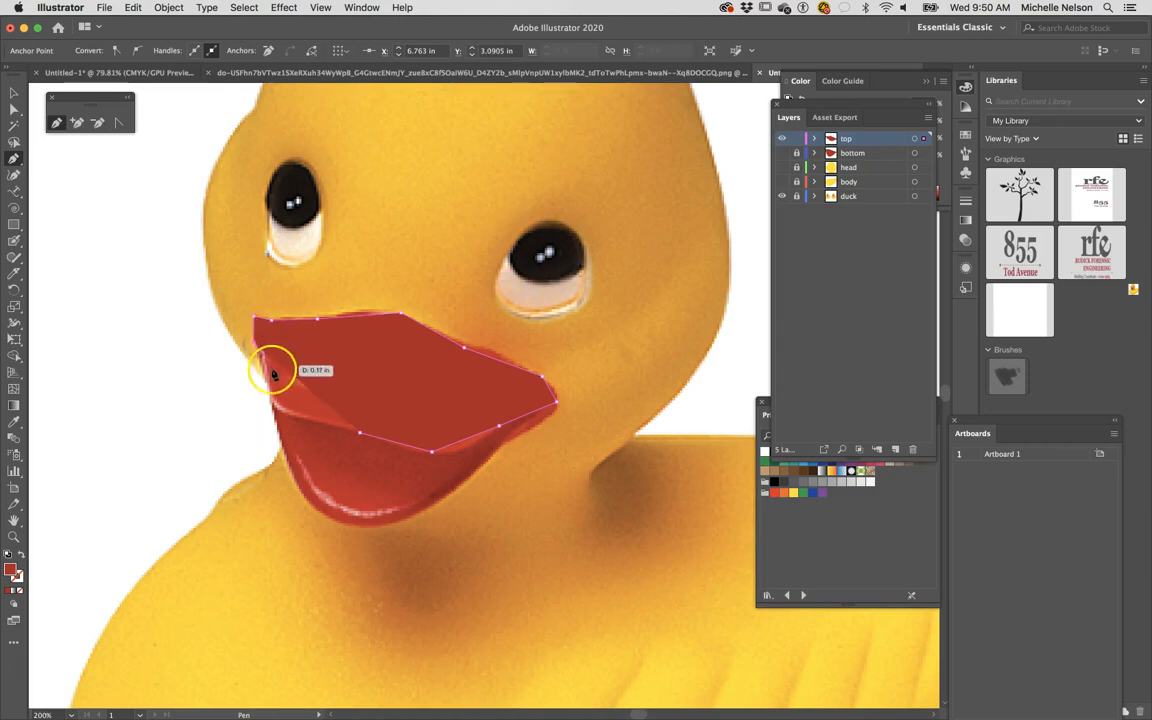
left_click(273, 376)
left_click_drag(273, 377, 275, 408)
left_click(277, 409)
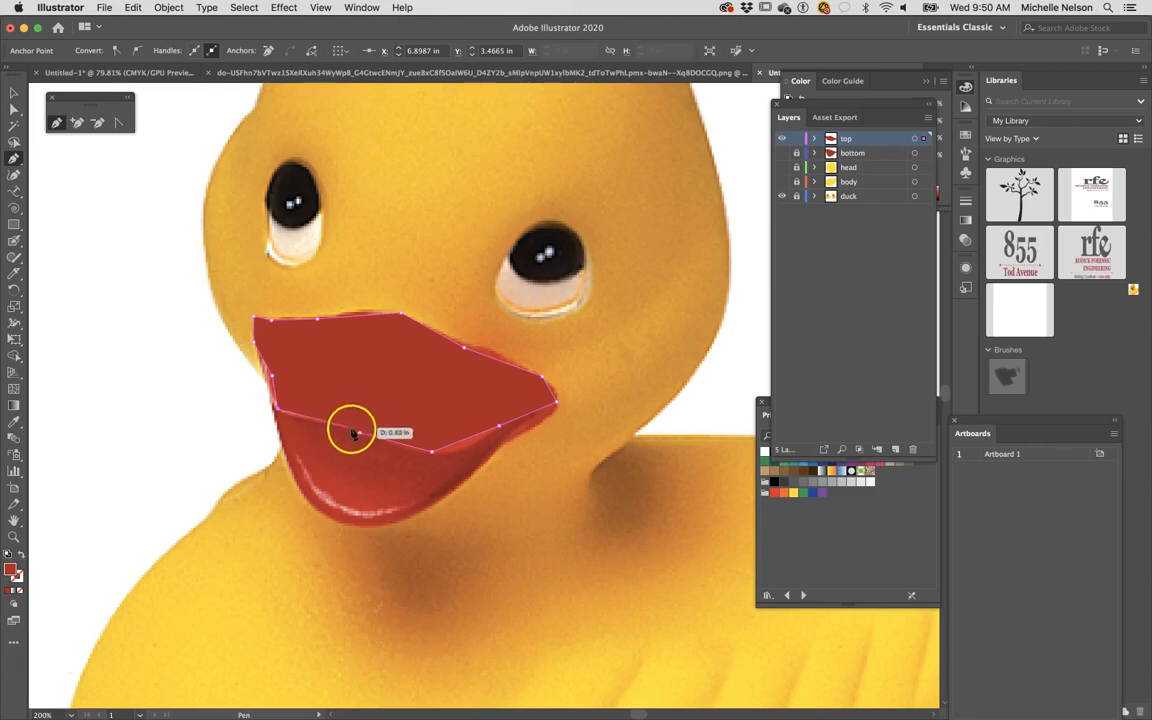
left_click(361, 433)
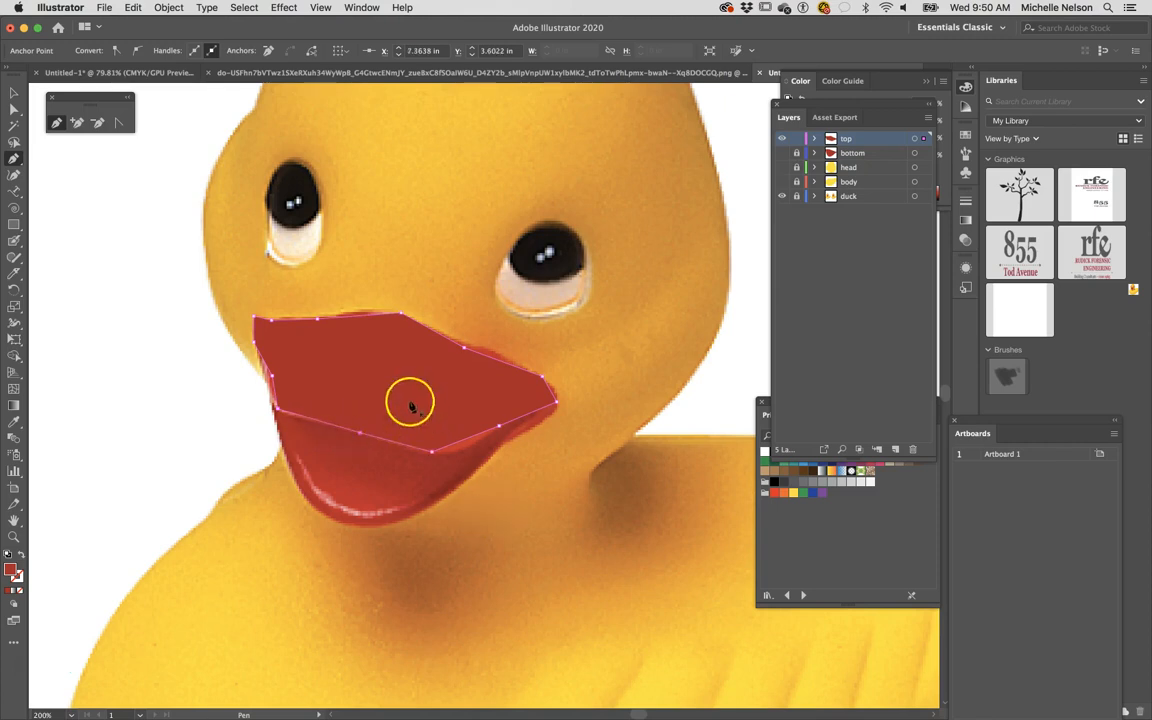
Step: Use the Anchor Point tool to curve the upper beak path along its lower edge
left_click(121, 123)
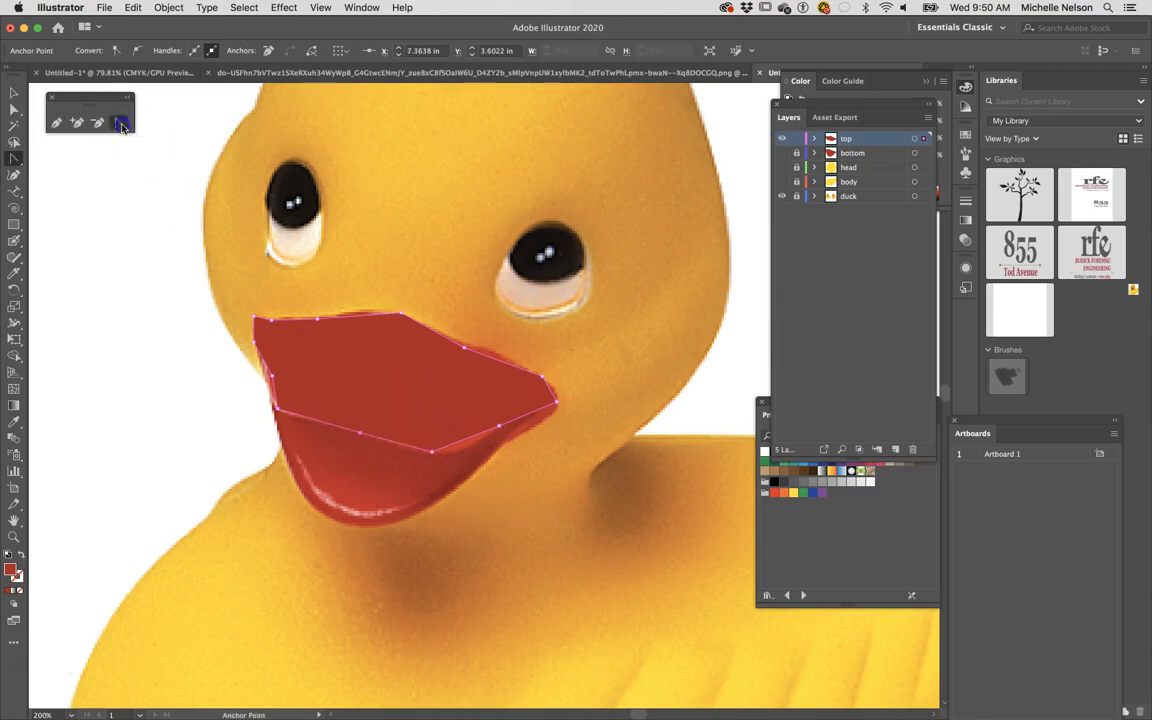
left_click(432, 452)
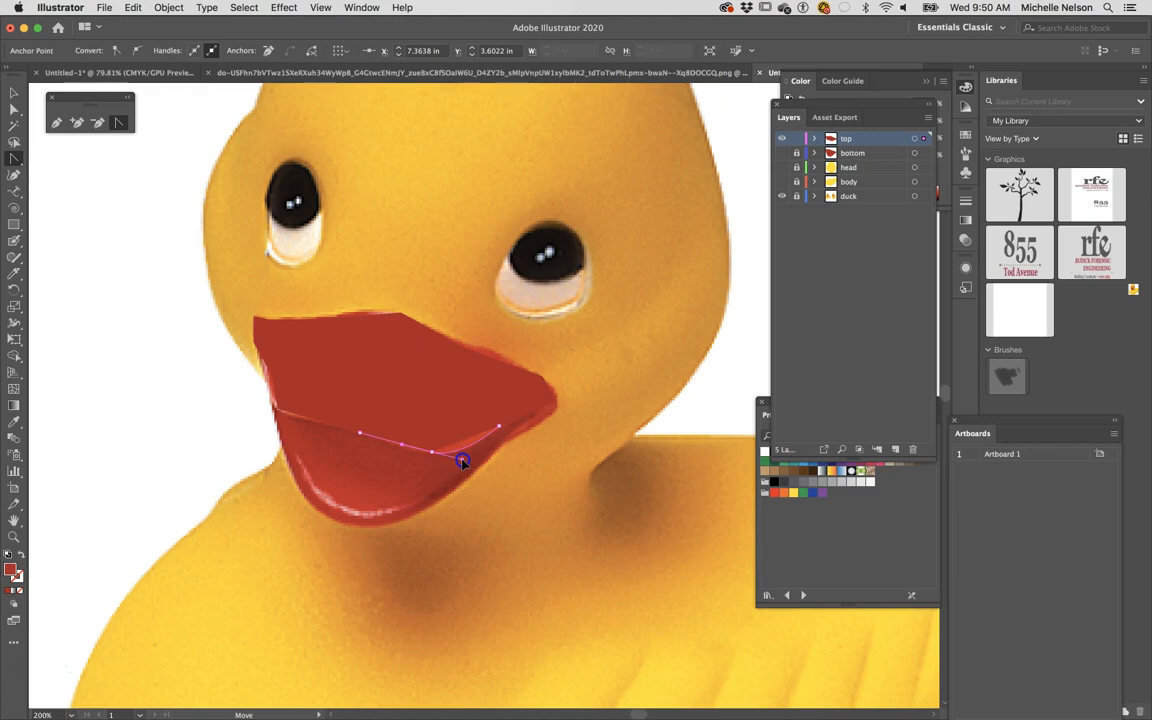
left_click_drag(463, 462, 463, 462)
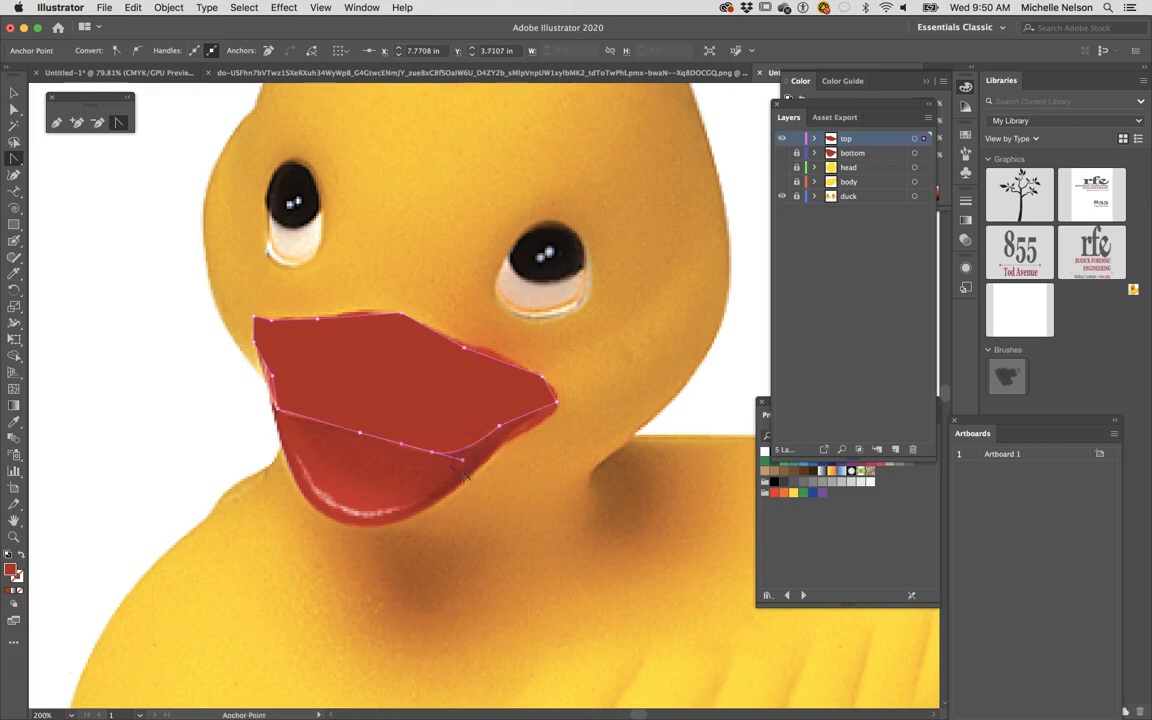
mouse_move(360, 432)
left_mouse_down()
mouse_move(350, 437)
mouse_move(373, 427)
mouse_move(377, 440)
left_mouse_up()
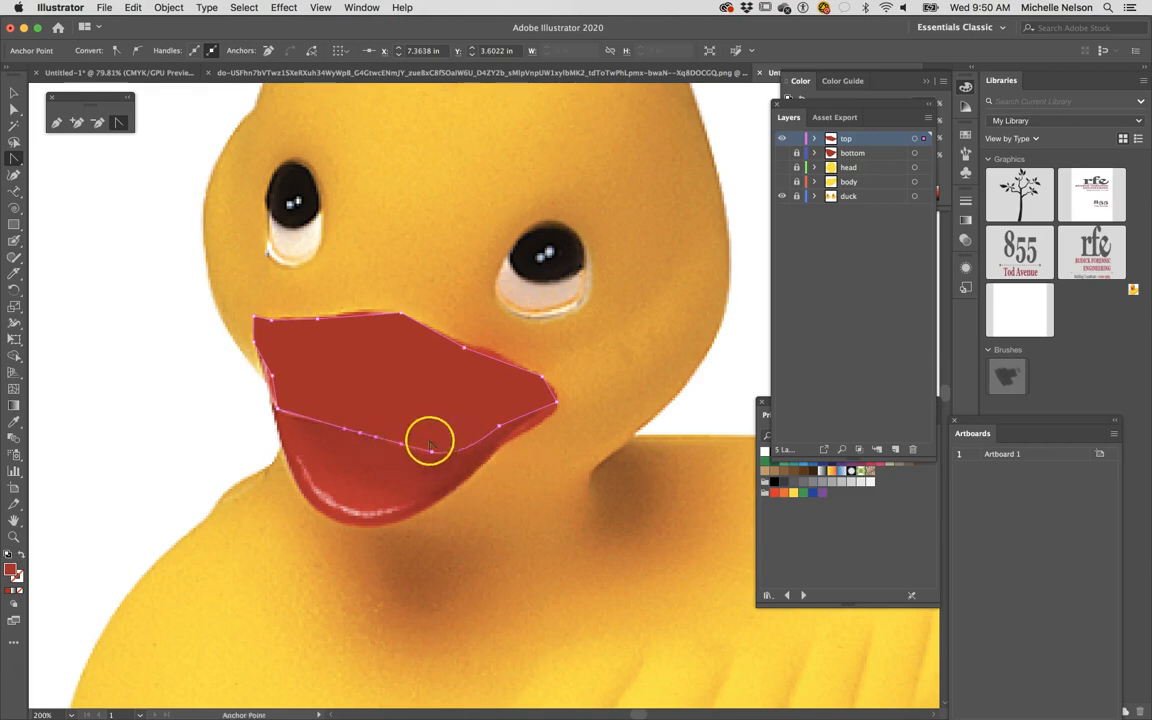
left_click(499, 425)
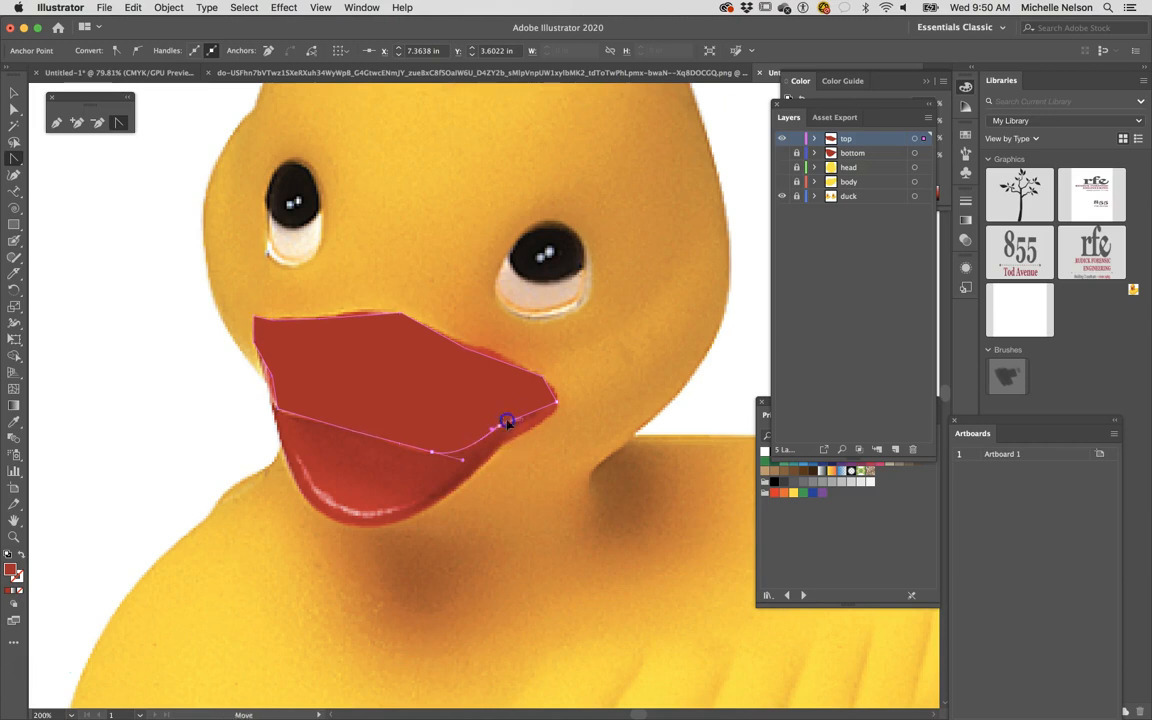
Step: Curve the upper beak path around its right corner and over the peak of its top edge
left_click_drag(557, 402, 559, 390)
left_click(461, 346)
left_click(400, 314)
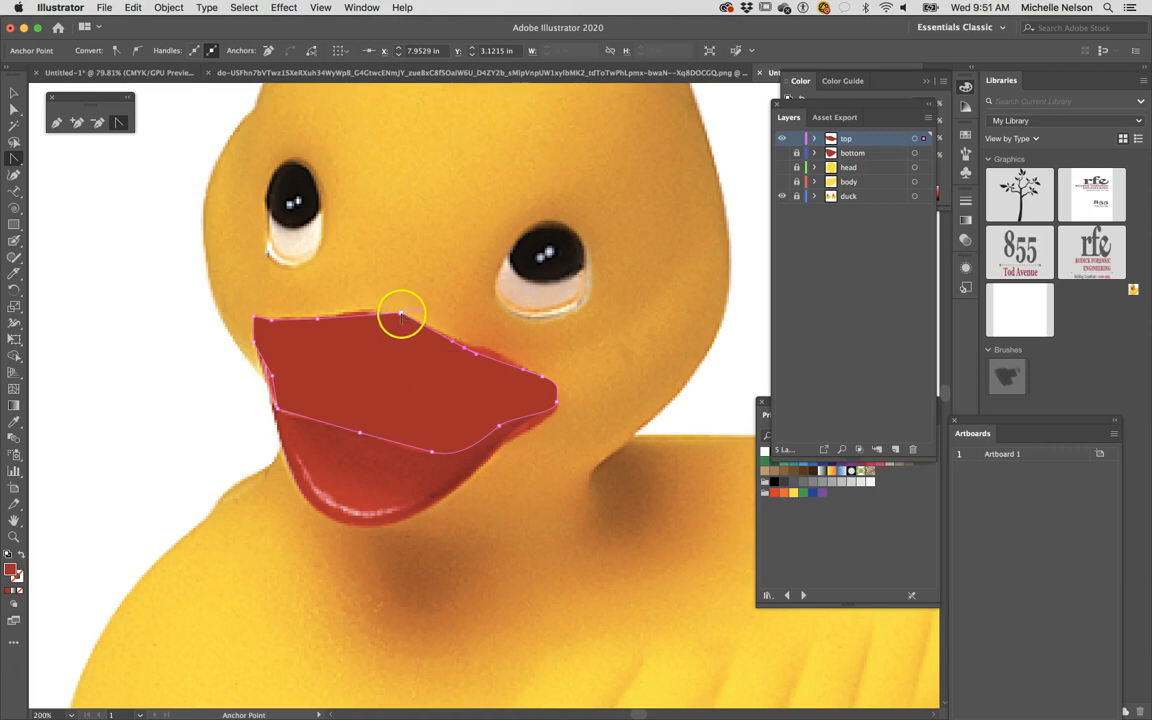
left_click_drag(411, 316, 418, 316)
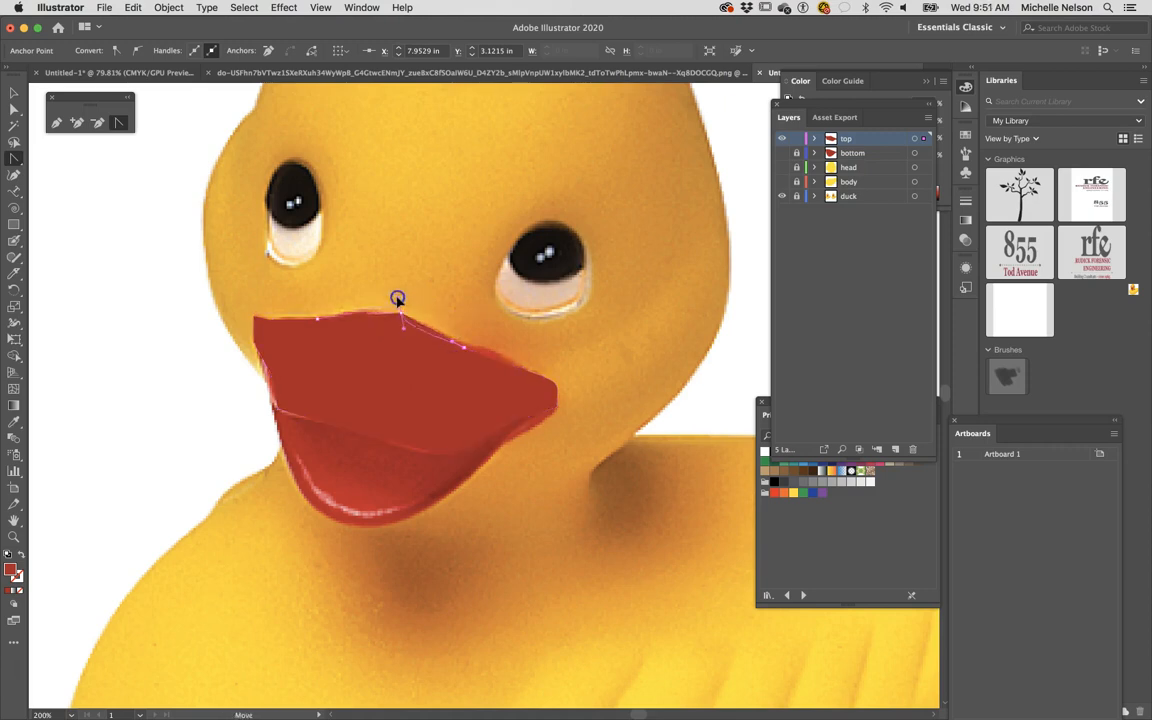
left_click(383, 310)
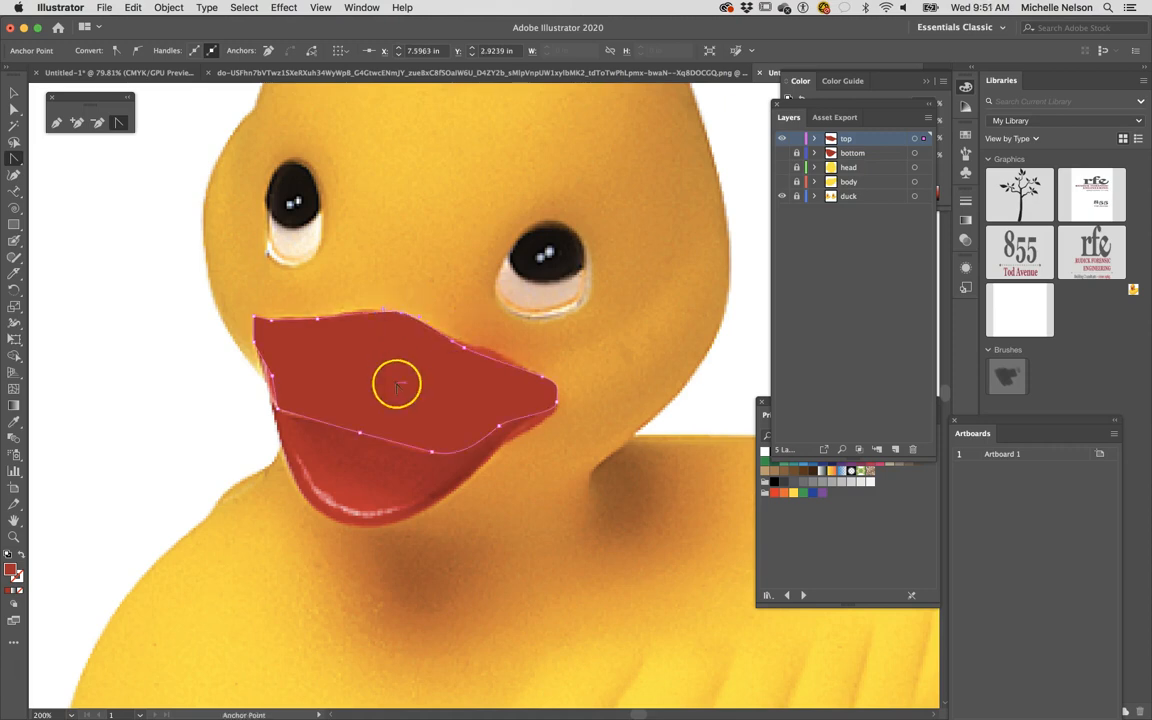
Step: Curve the left part of the upper beak's top edge to follow the reference
key("super+=")
key("super+=")
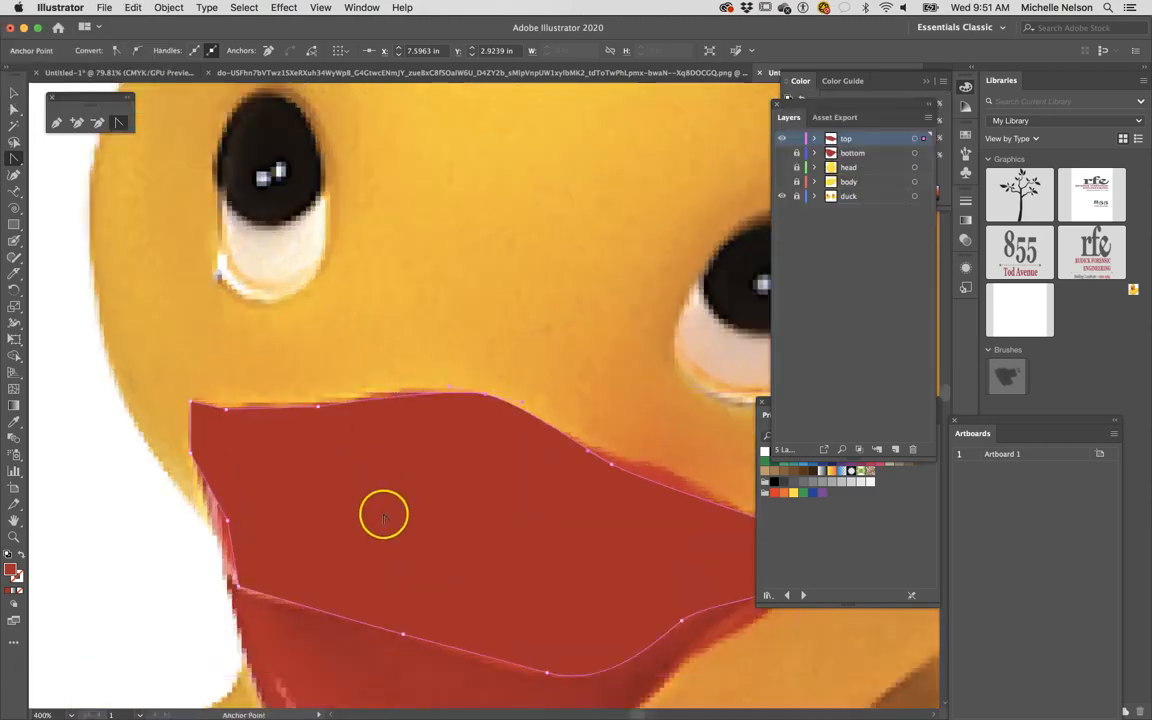
scroll(384, 516, "down", 4)
scroll(384, 514, "down", 1)
left_click(361, 356)
left_click(383, 352)
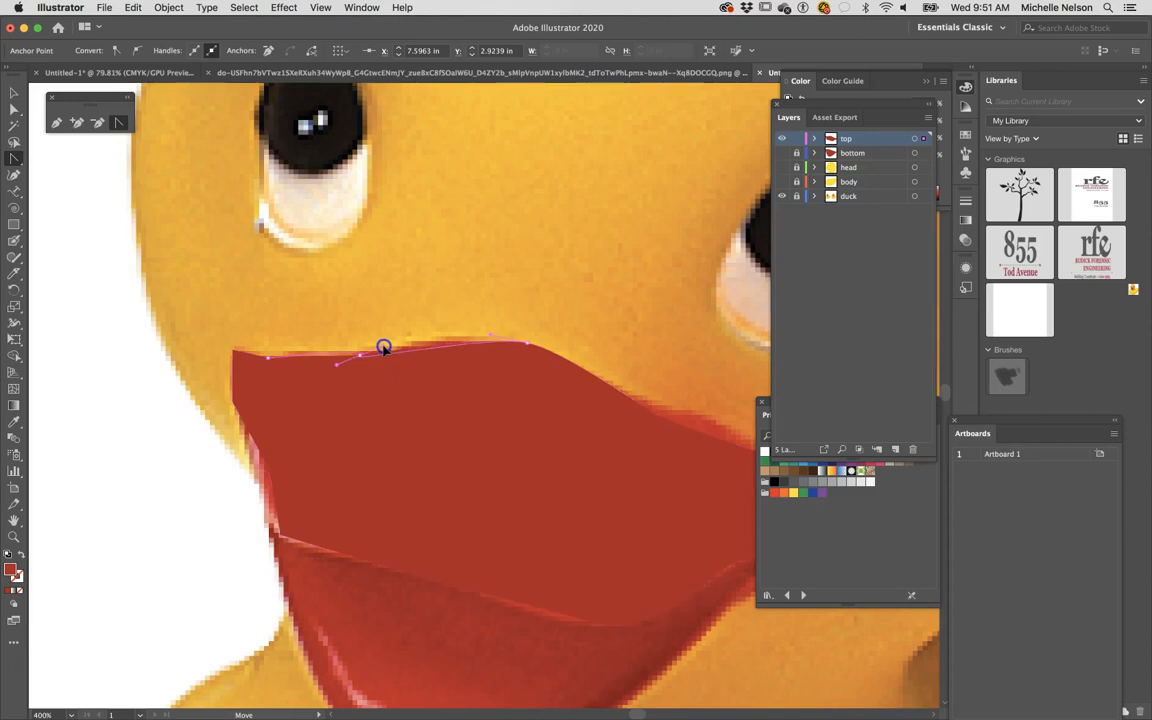
Step: Round the upper beak's left tip and curve its left side down to the lower left corner
left_click_drag(273, 373, 238, 338)
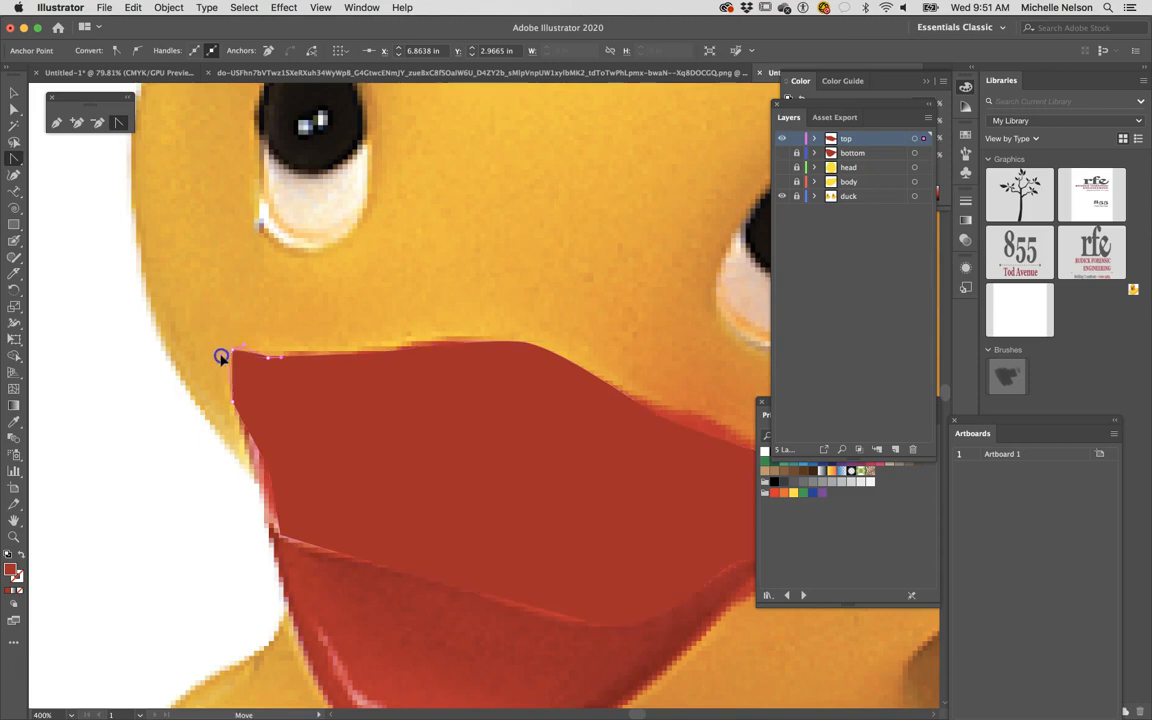
left_click_drag(228, 385, 272, 470)
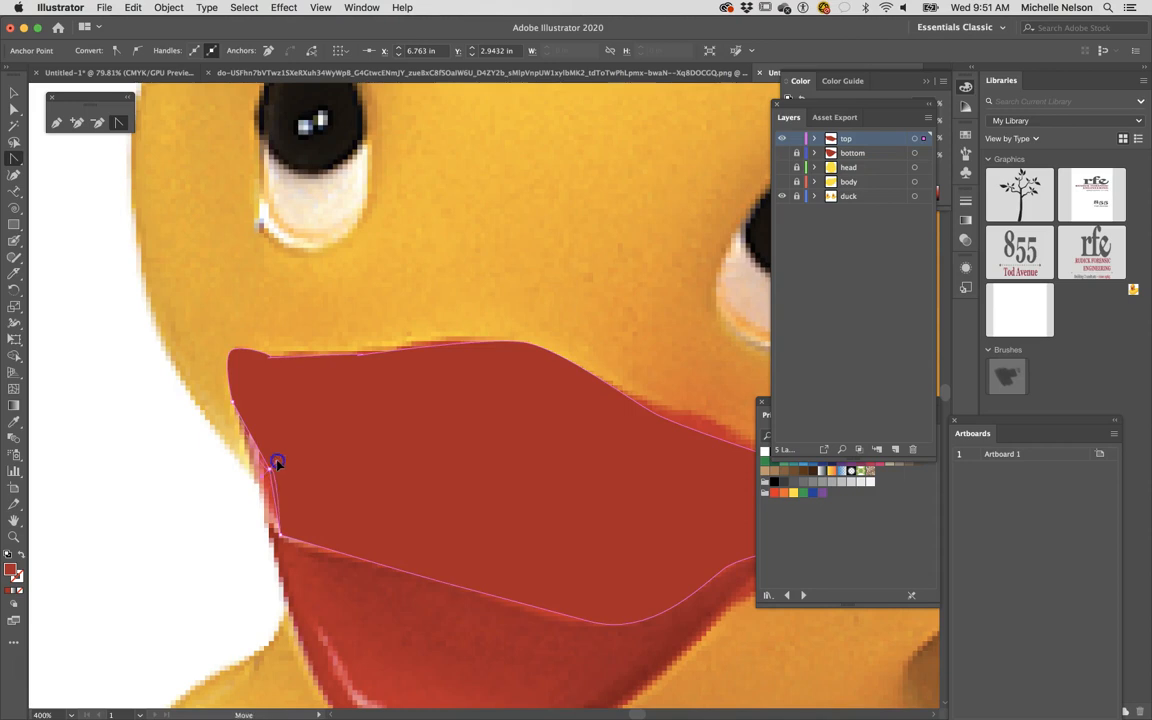
left_click(281, 537)
left_click_drag(297, 552, 337, 547)
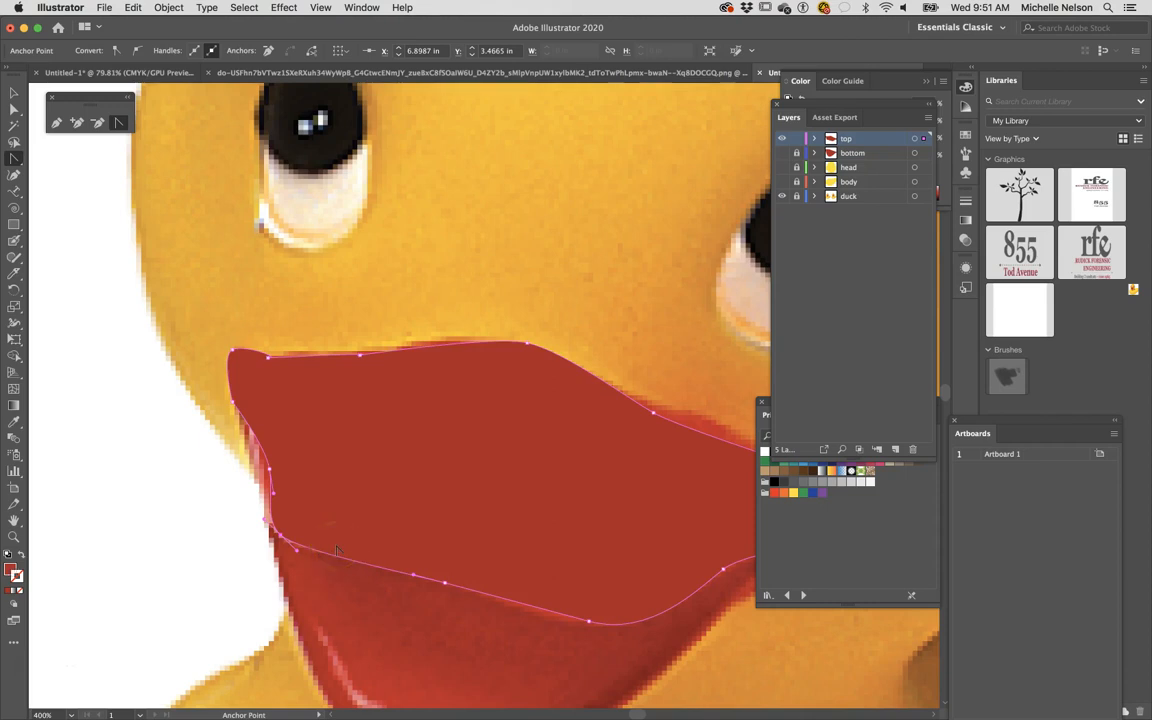
Step: Fill the upper beak shape with the brighter red sampled from the other reference duck's beak using the Eyedropper
key("minus")
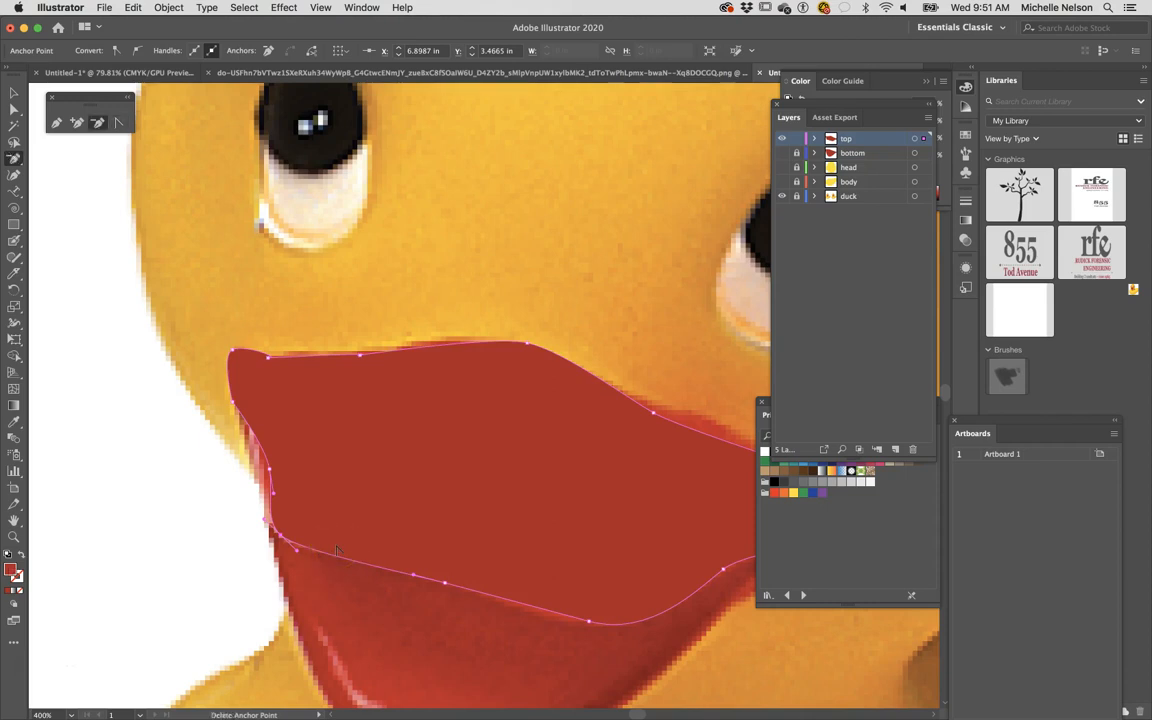
key("super+minus")
key("super+minus")
key("super+minus")
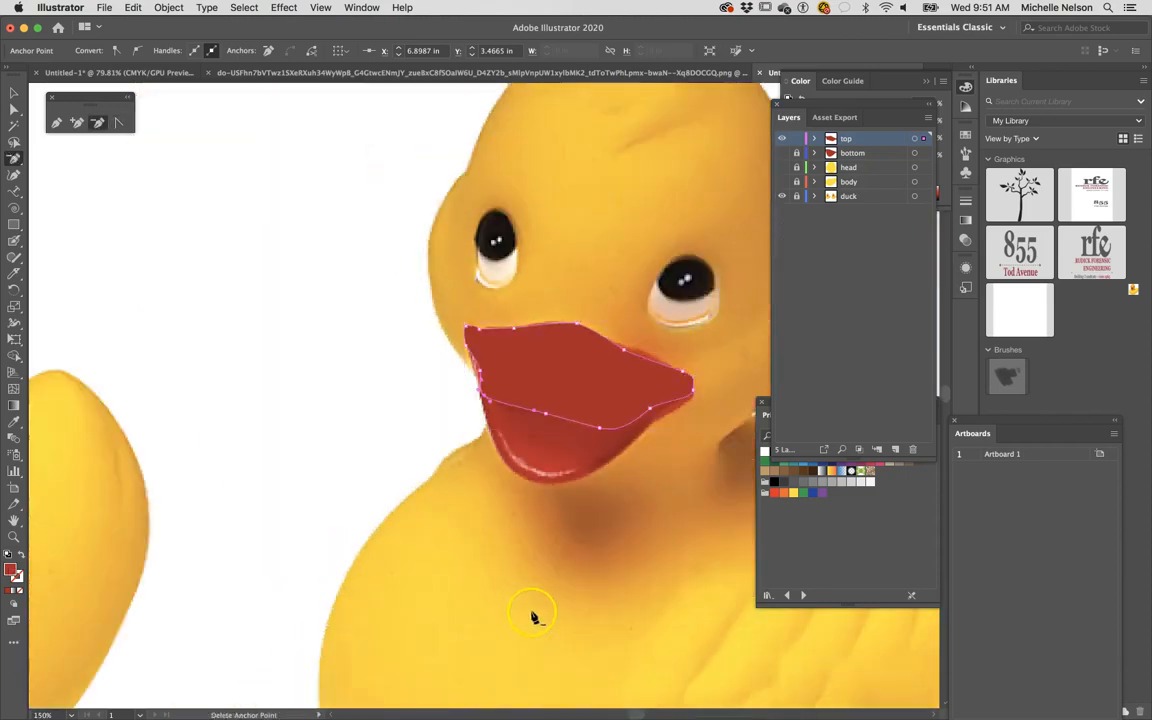
scroll(533, 614, "right", 3)
scroll(533, 614, "down", 2)
key("super+minus")
key("super+minus")
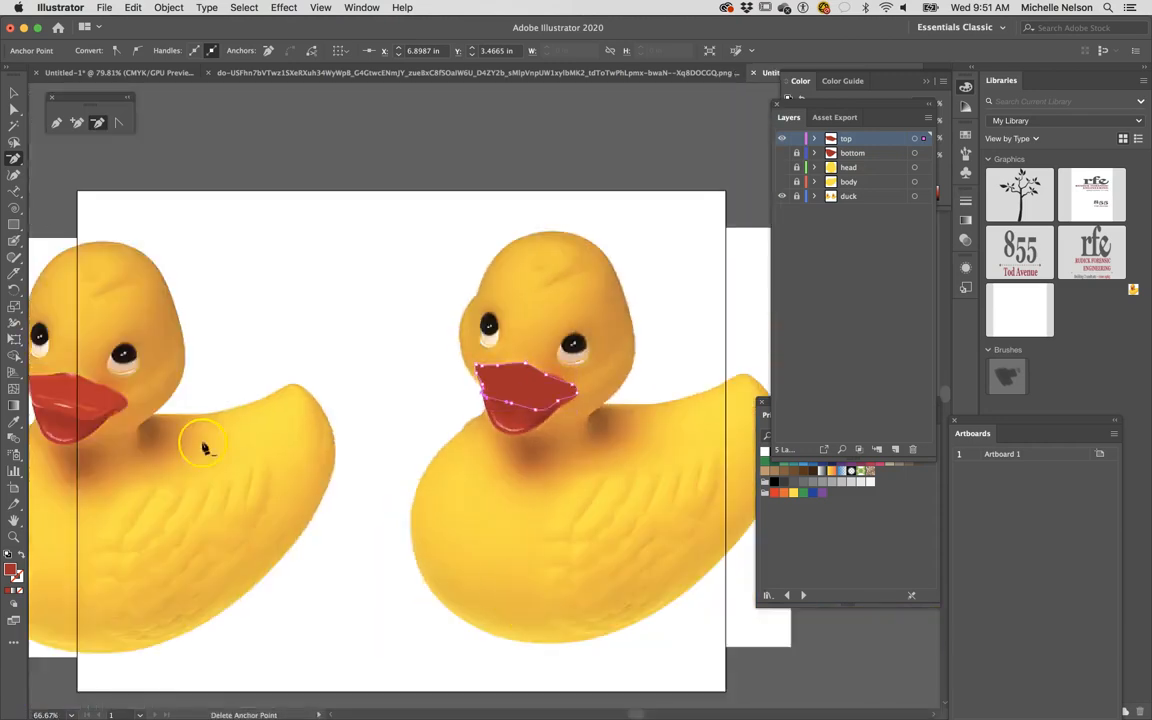
left_click(14, 421)
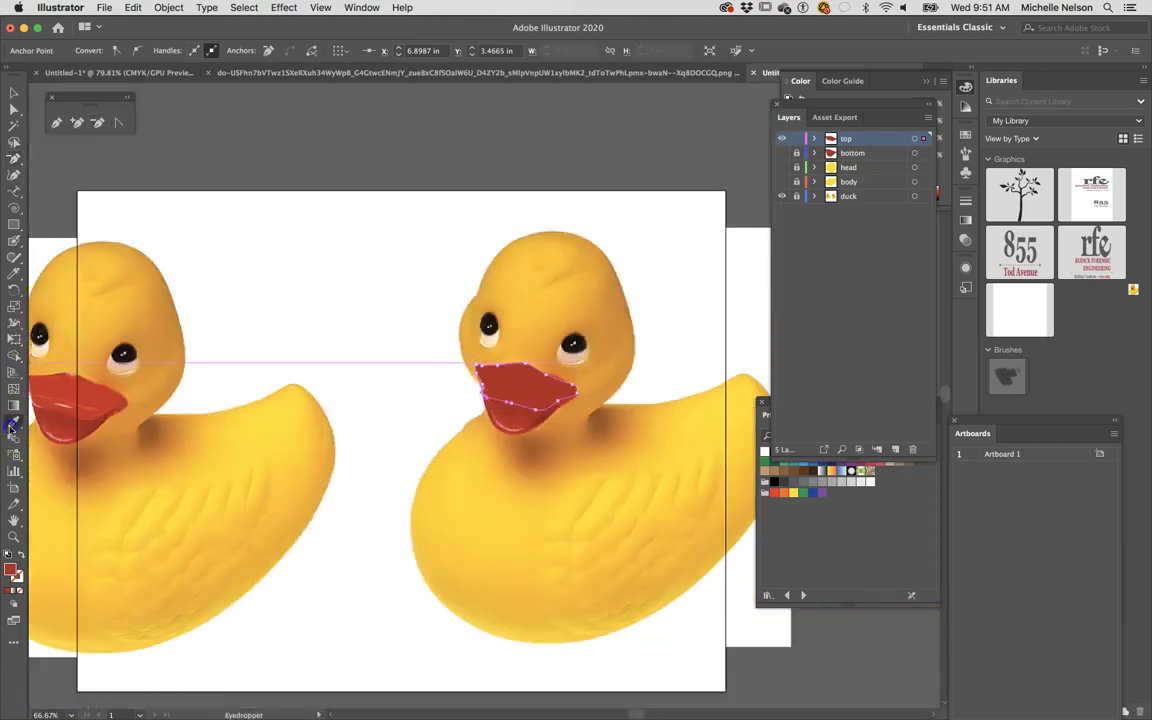
left_click(88, 408)
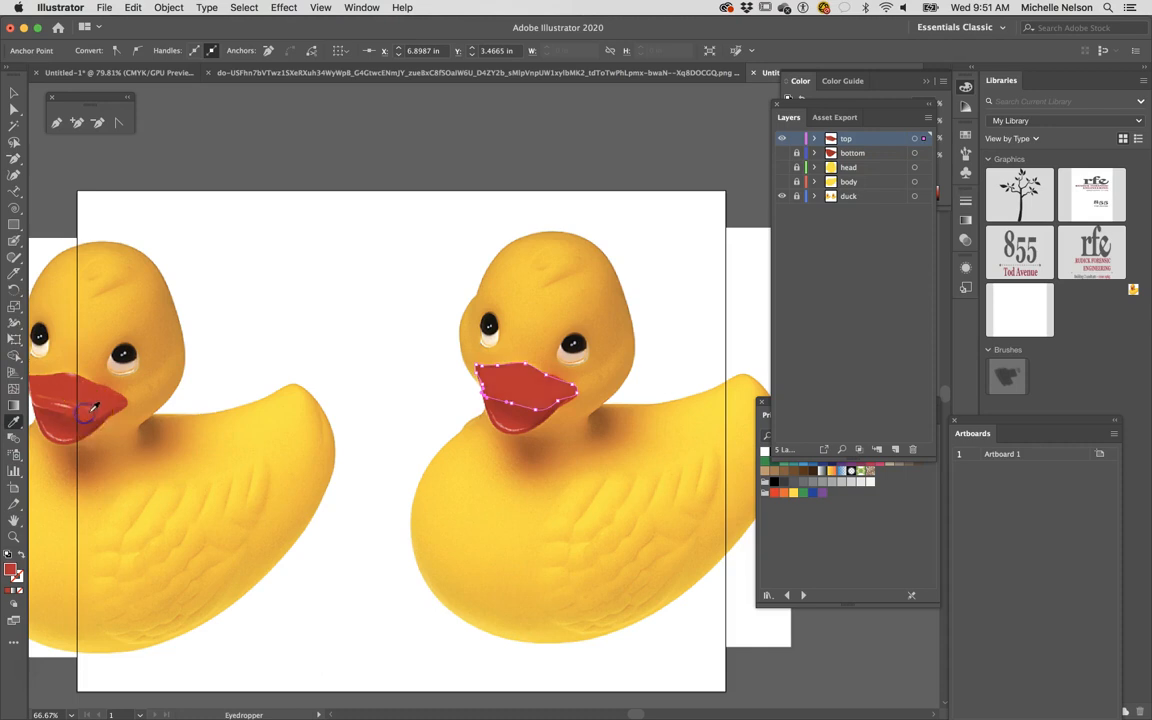
Step: Hide and lock the top layer, and add a new layer above it
left_click(790, 140)
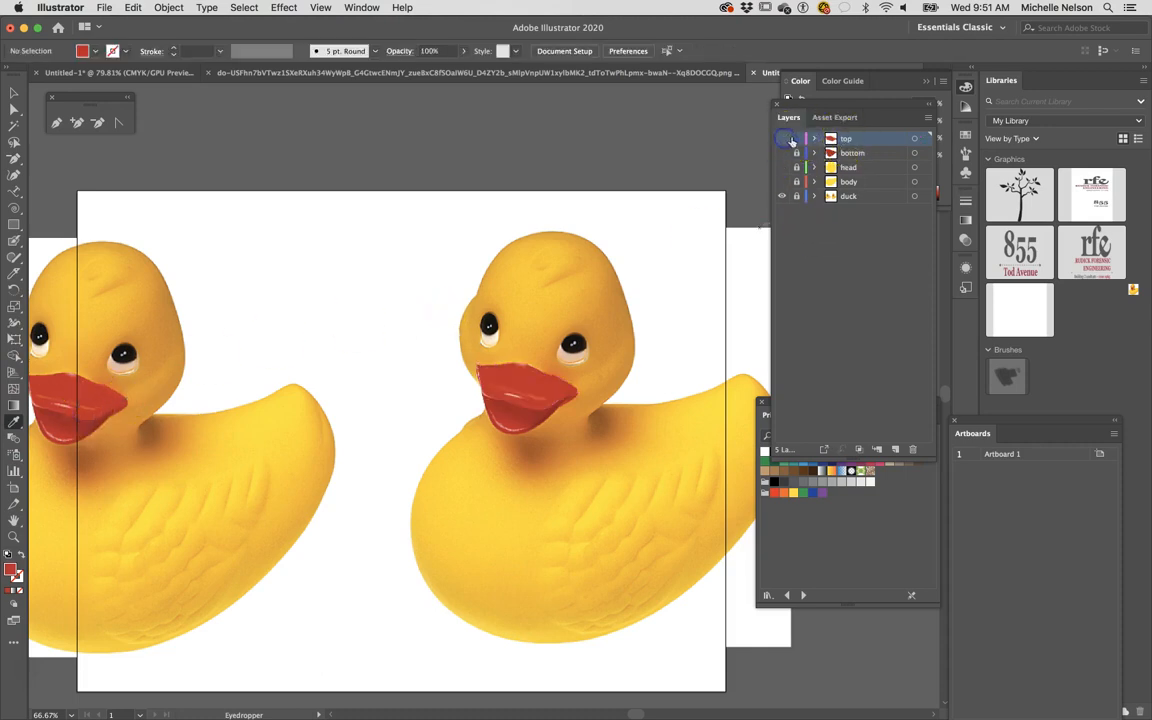
left_click(896, 450)
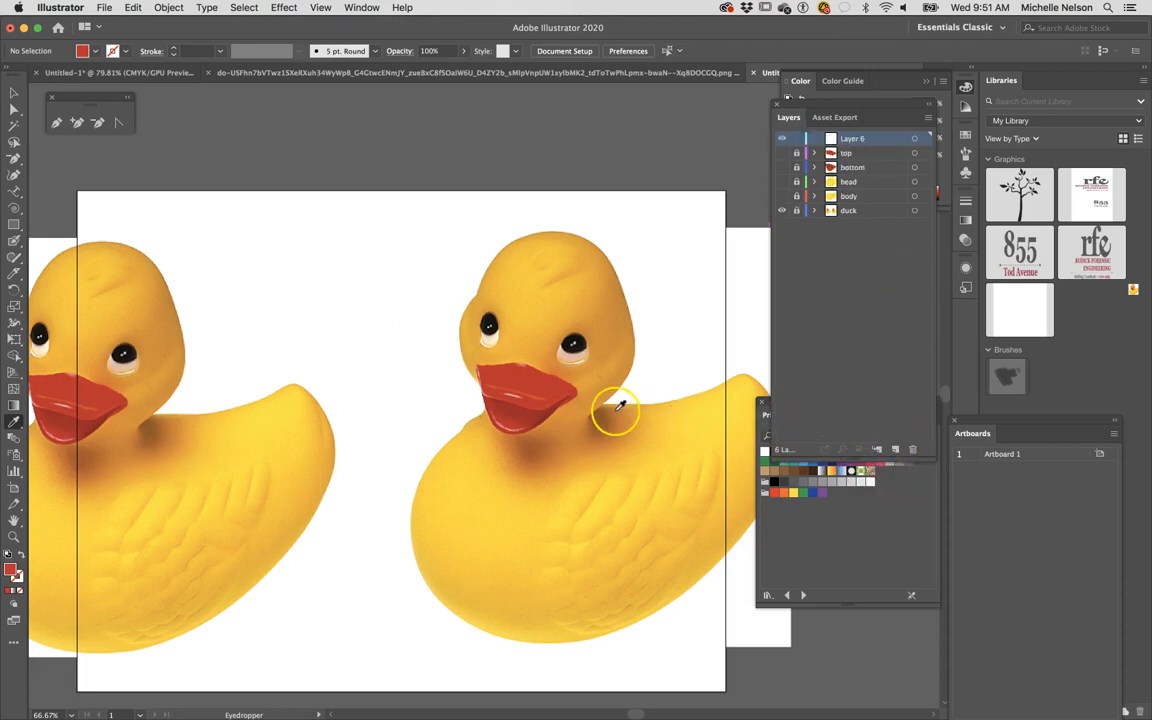
Step: Draw an ellipse about 0.30 by 0.55 in over the reference duck's left eye on the new layer
key("super+equal")
key("super+equal")
key("super+equal")
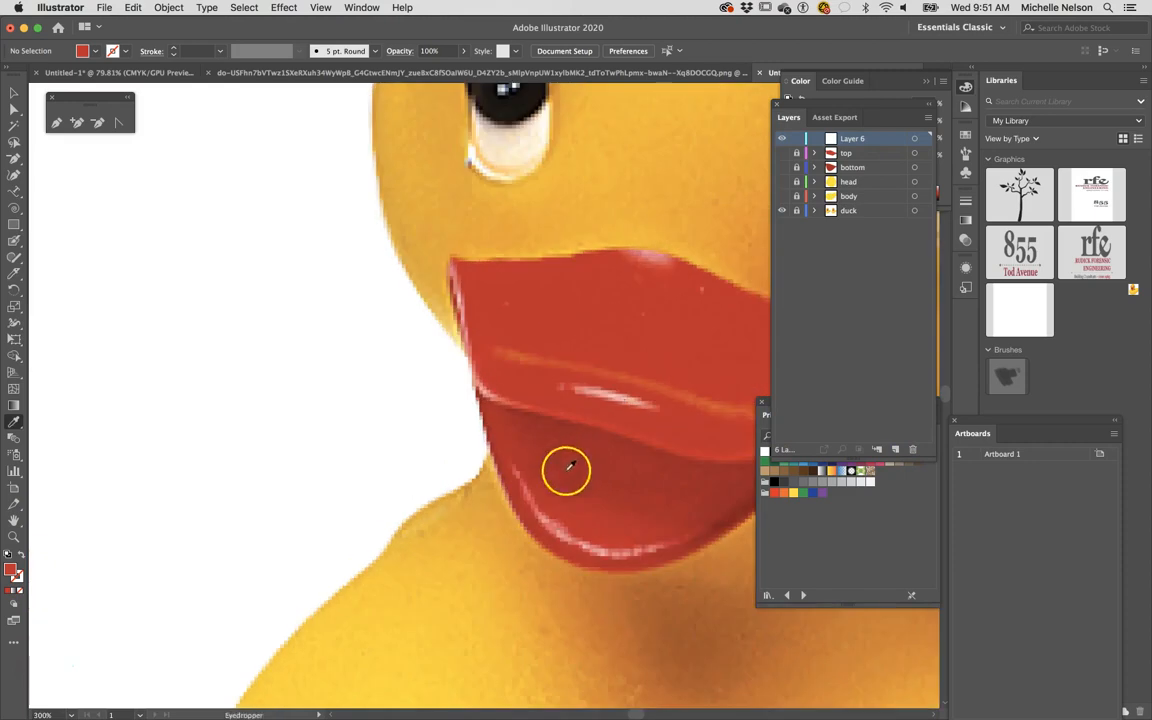
scroll(530, 500, "up", 5)
key("super+equal")
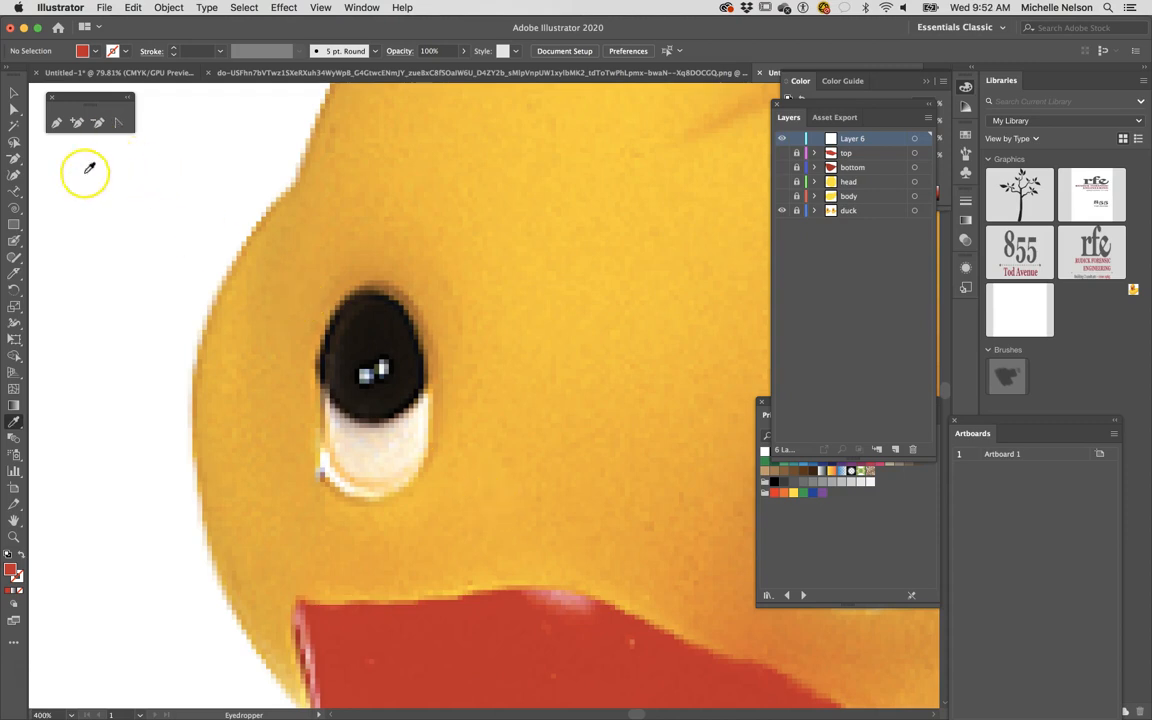
left_click(15, 224)
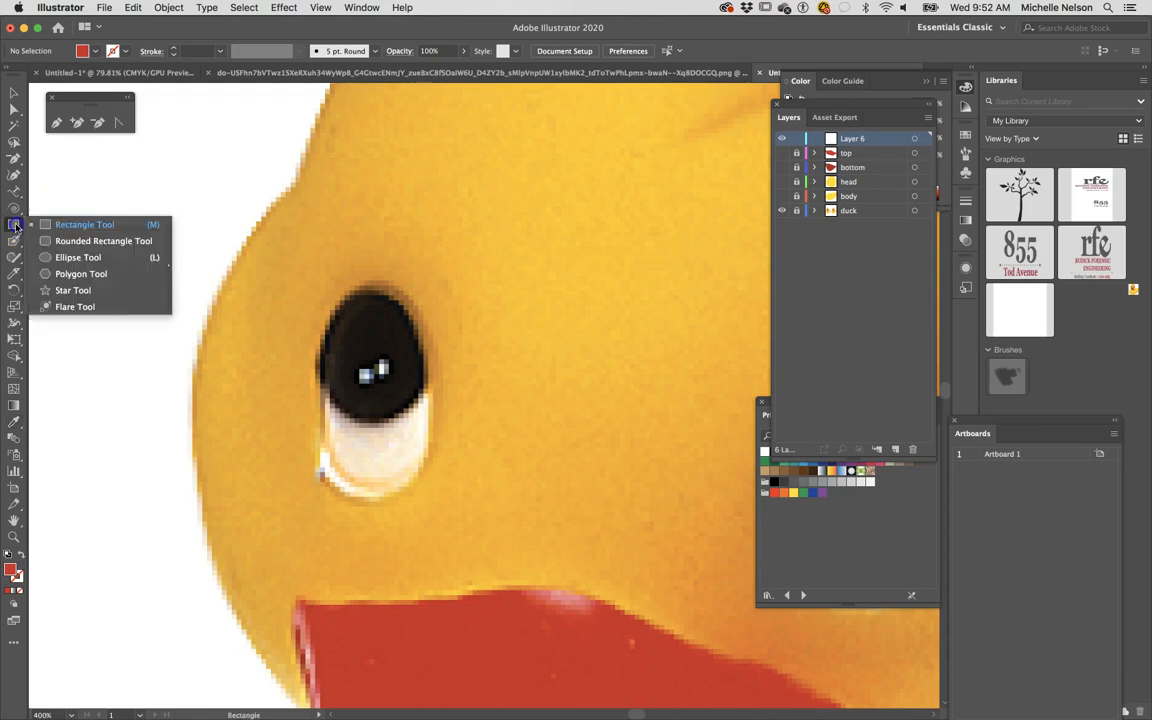
left_click_drag(19, 227, 106, 263)
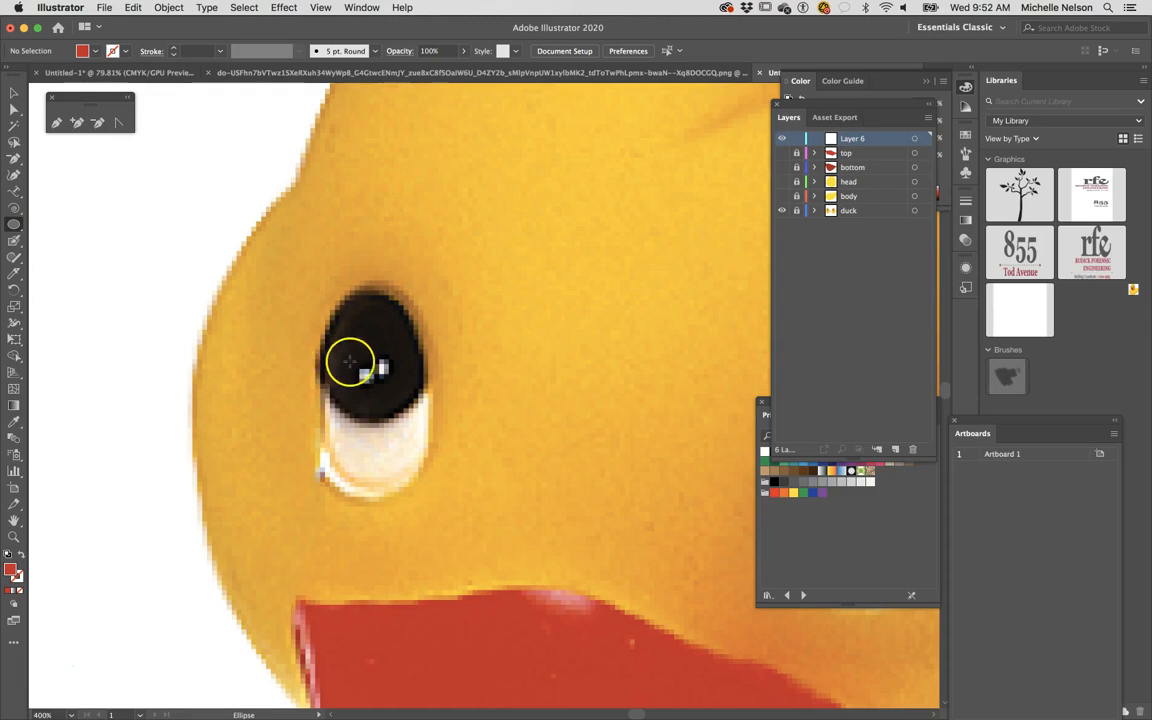
left_click_drag(334, 296, 440, 490)
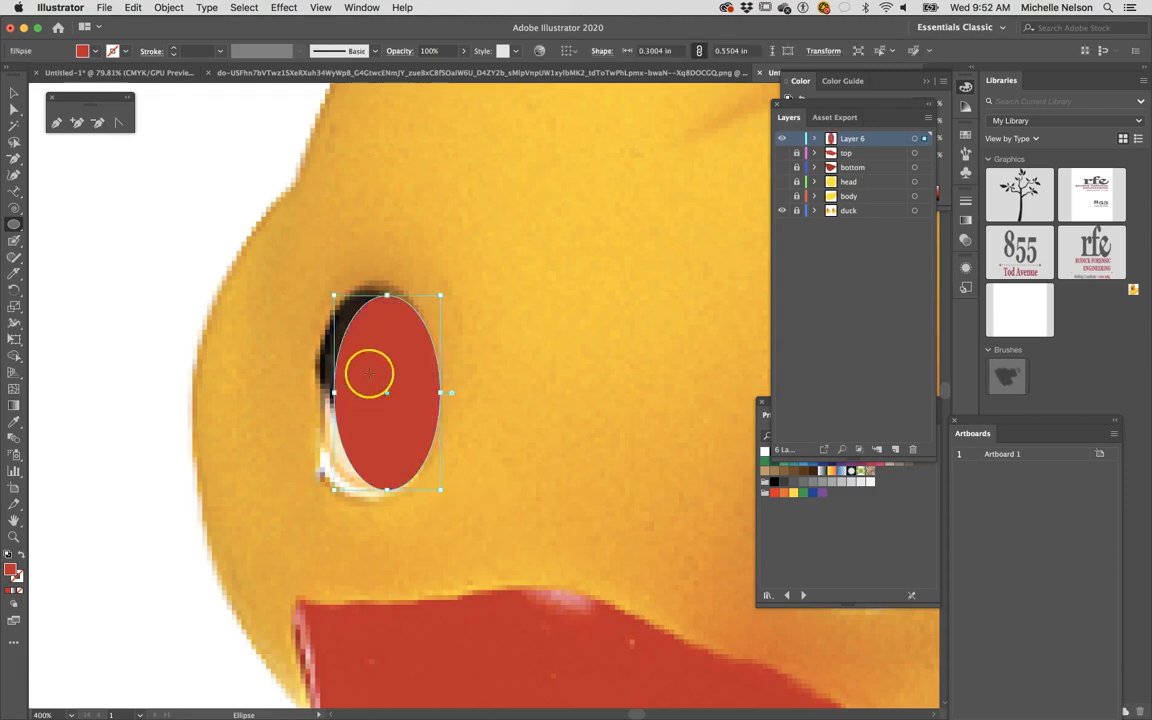
Step: Align the ellipse with the left eye and enlarge it to about 0.34 by 0.61 in so it covers the whole eye
left_click(14, 93)
left_click_drag(385, 430, 374, 423)
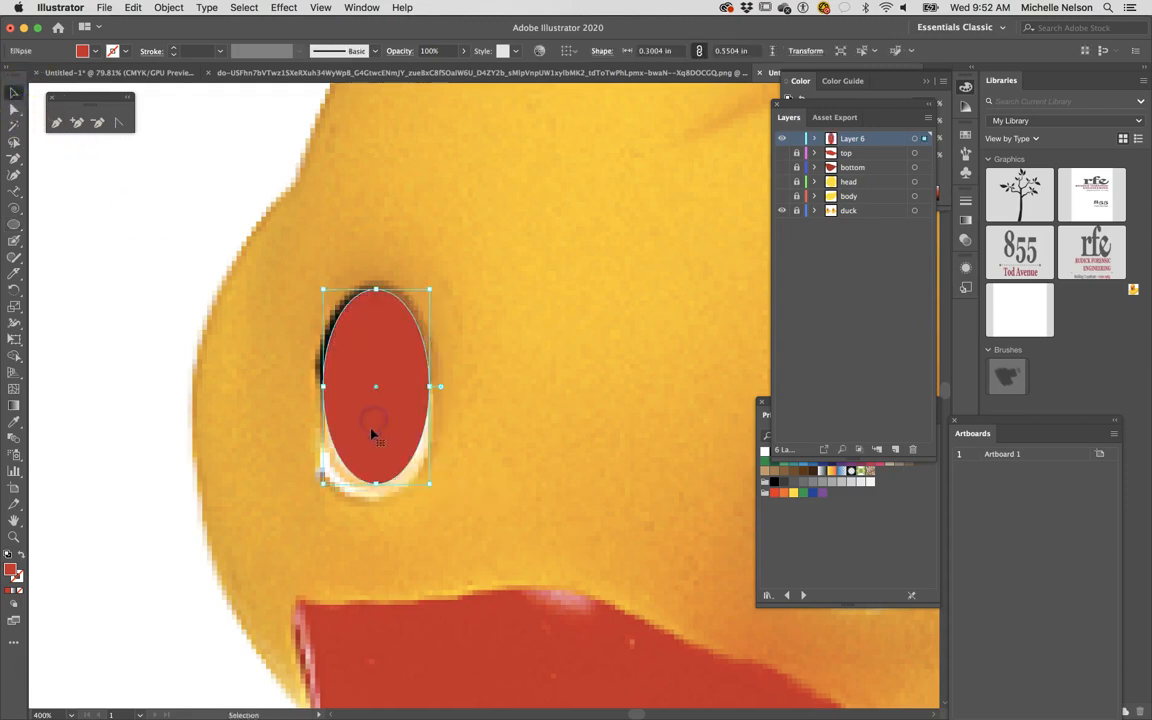
left_click_drag(321, 386, 313, 385)
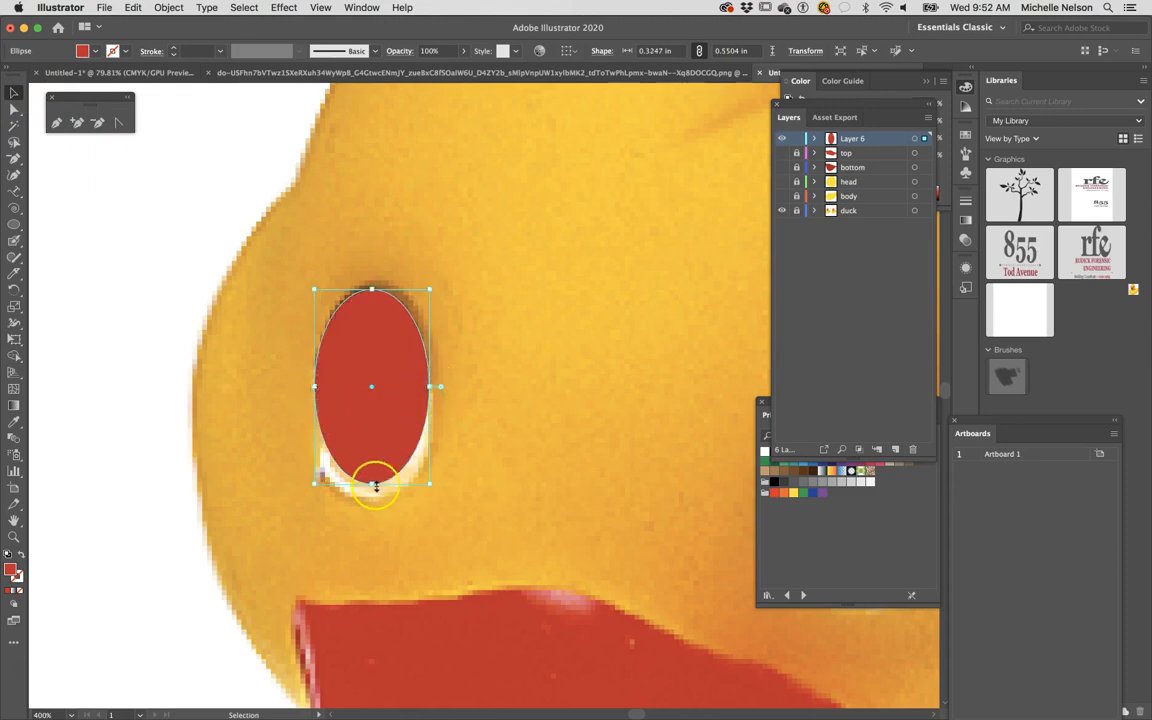
left_click_drag(372, 484, 373, 503)
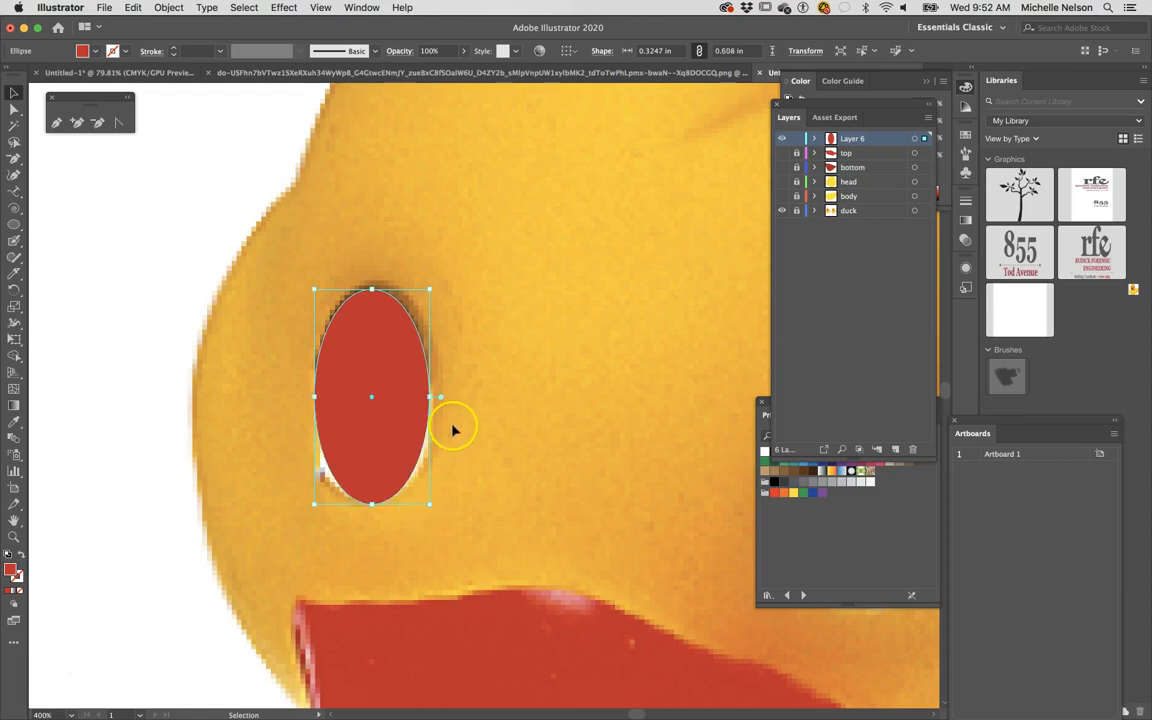
left_click_drag(429, 395, 434, 395)
Step: Move the ellipse beside the eye and broaden its lower curve by extending the bottom anchor's handles
left_click_drag(383, 380, 553, 367)
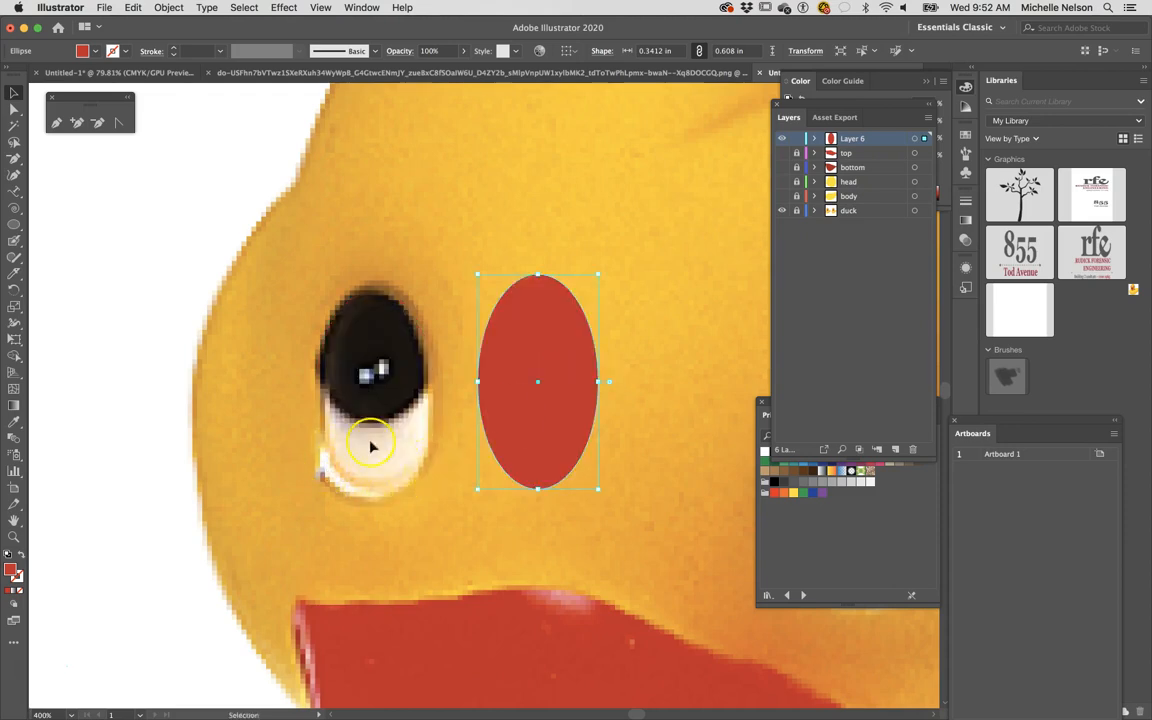
left_click(119, 122)
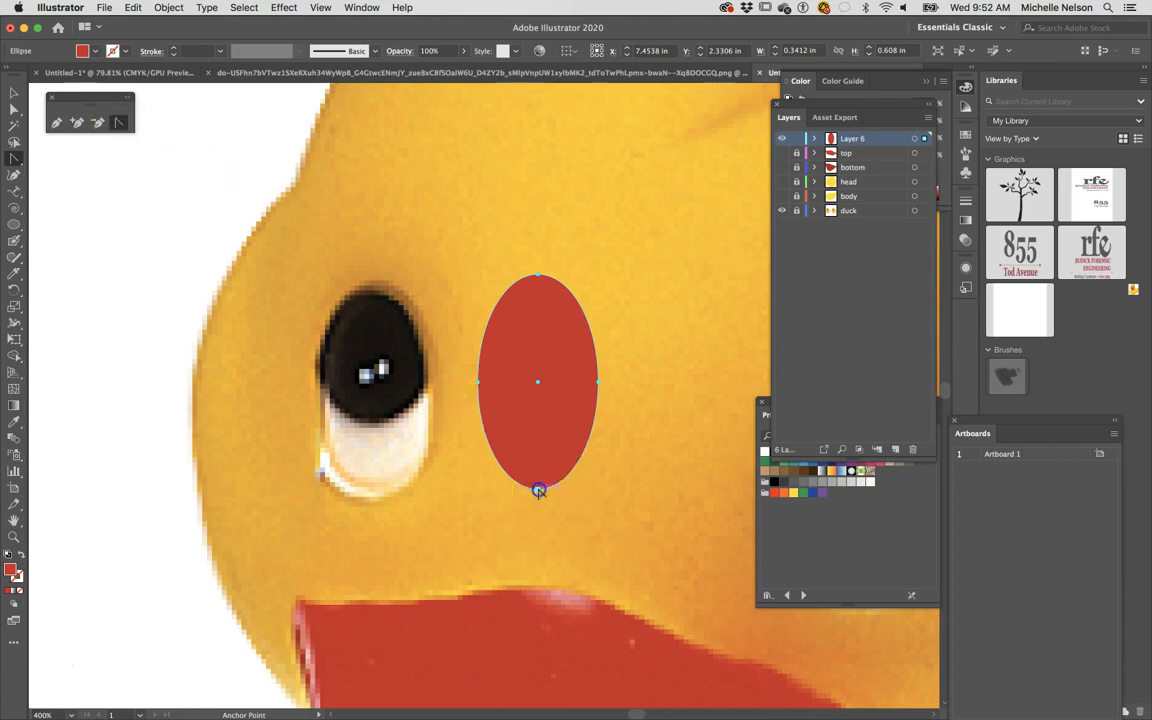
left_click_drag(541, 491, 497, 490)
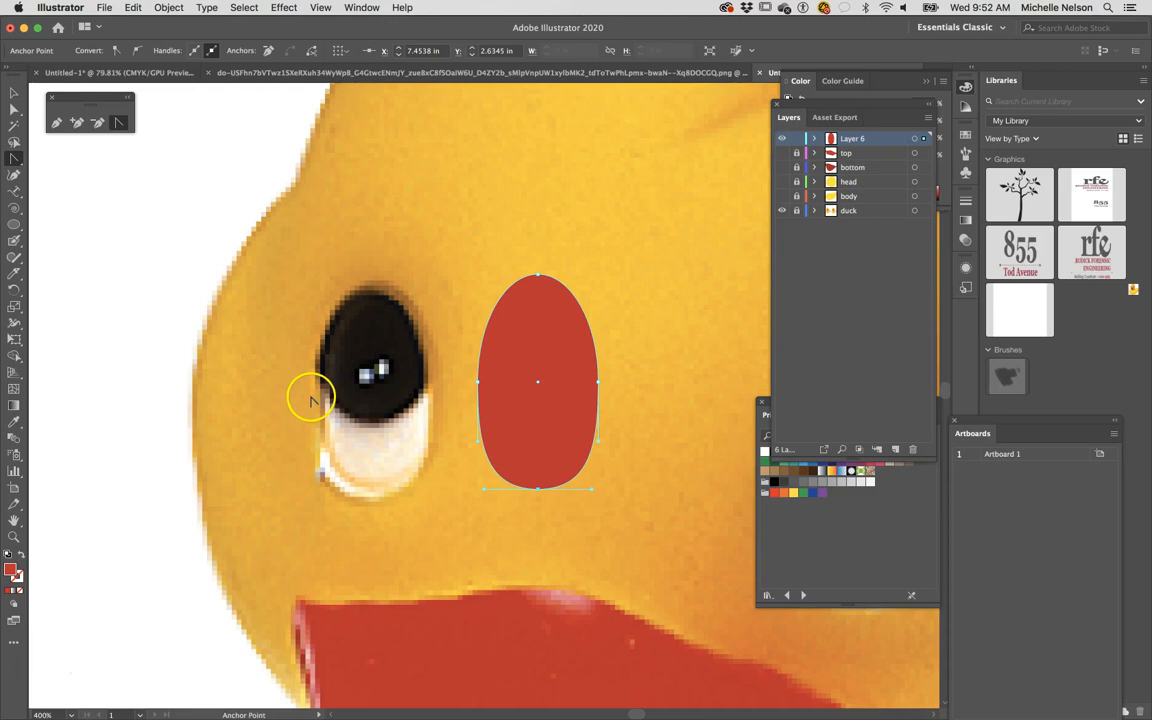
Step: Fill the reshaped eye ellipse with white and deselect it
left_click(14, 94)
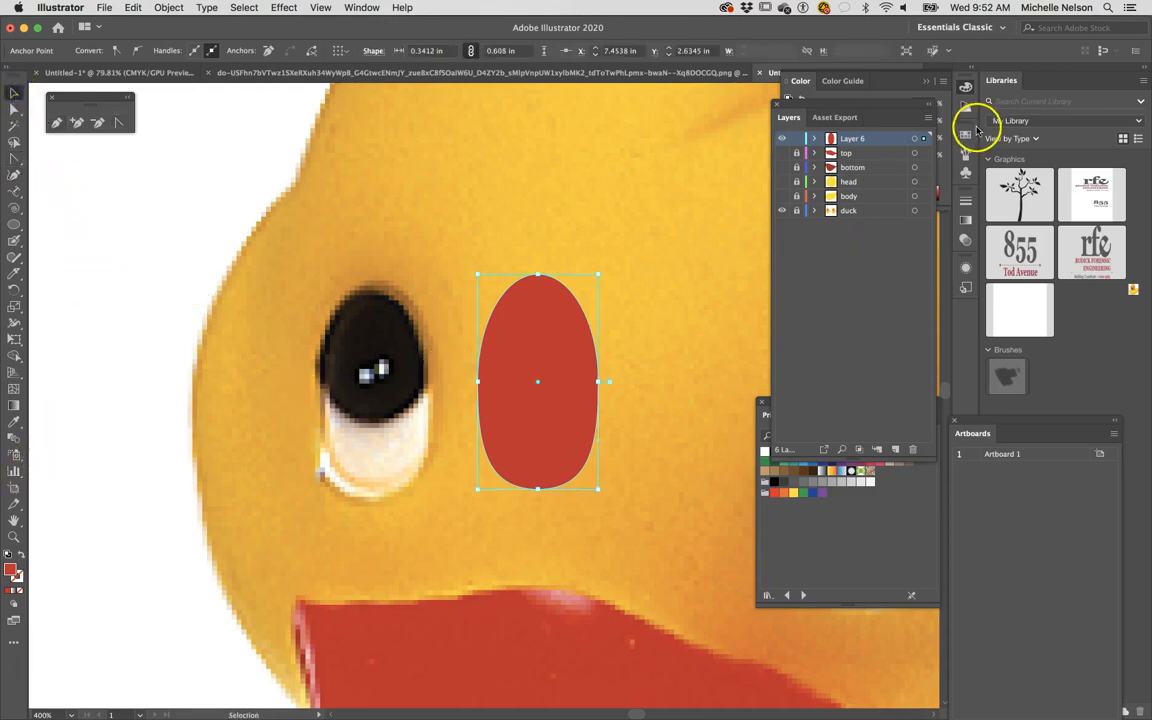
left_click(965, 136)
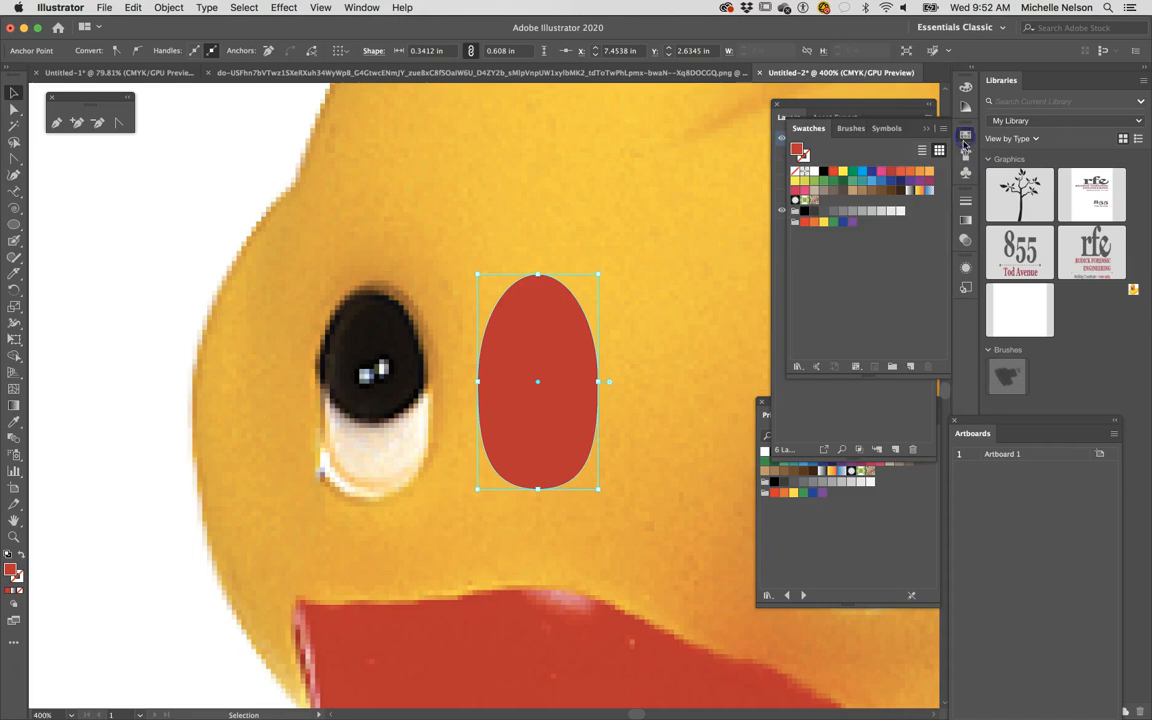
left_click(814, 171)
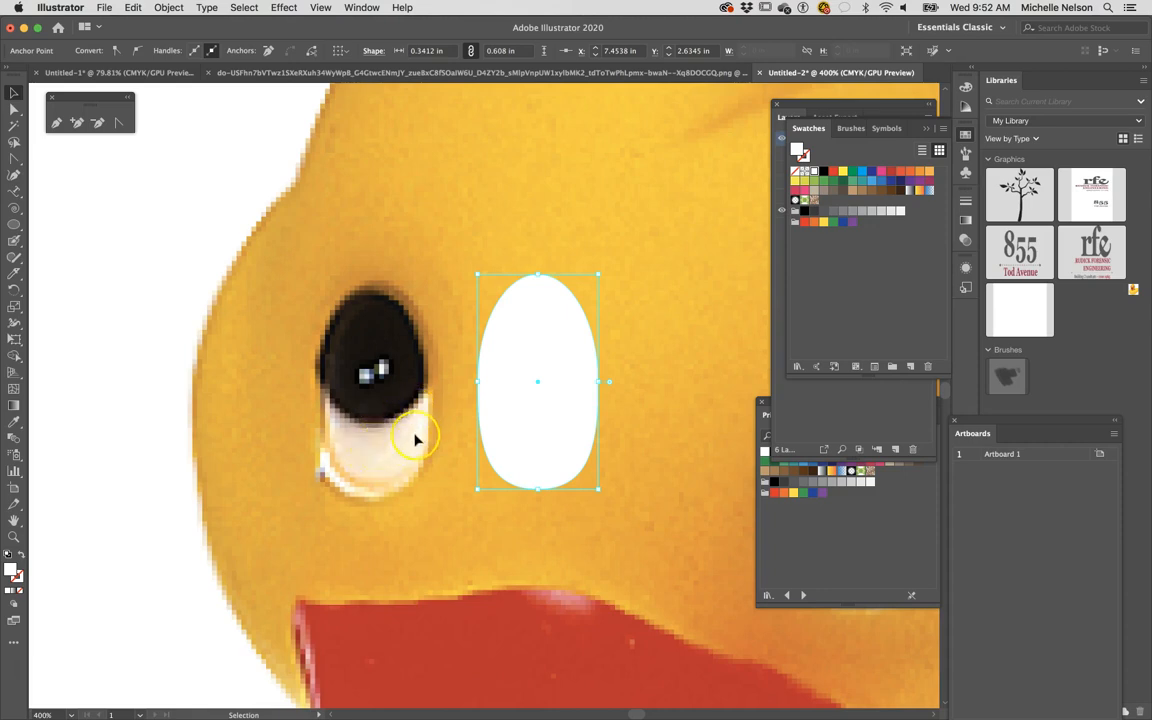
left_click(224, 288)
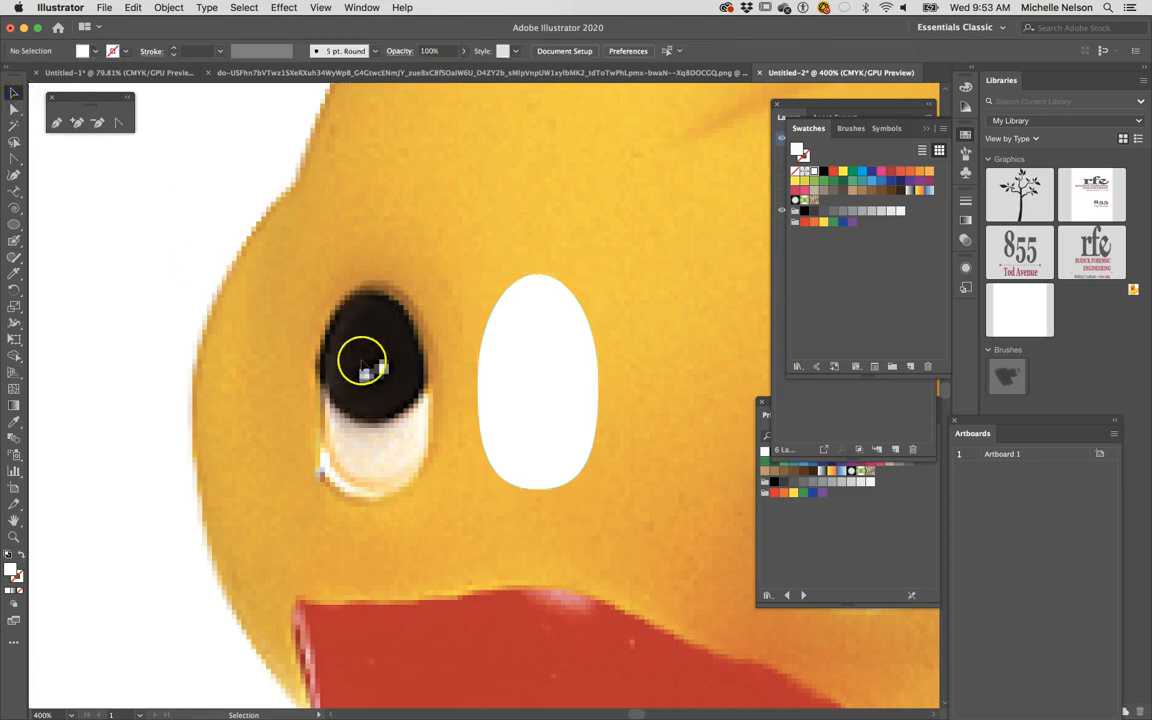
Step: Draw an ellipse over the reference pupil, fill it black and widen it to about 0.29 by 0.36 in
left_click(16, 224)
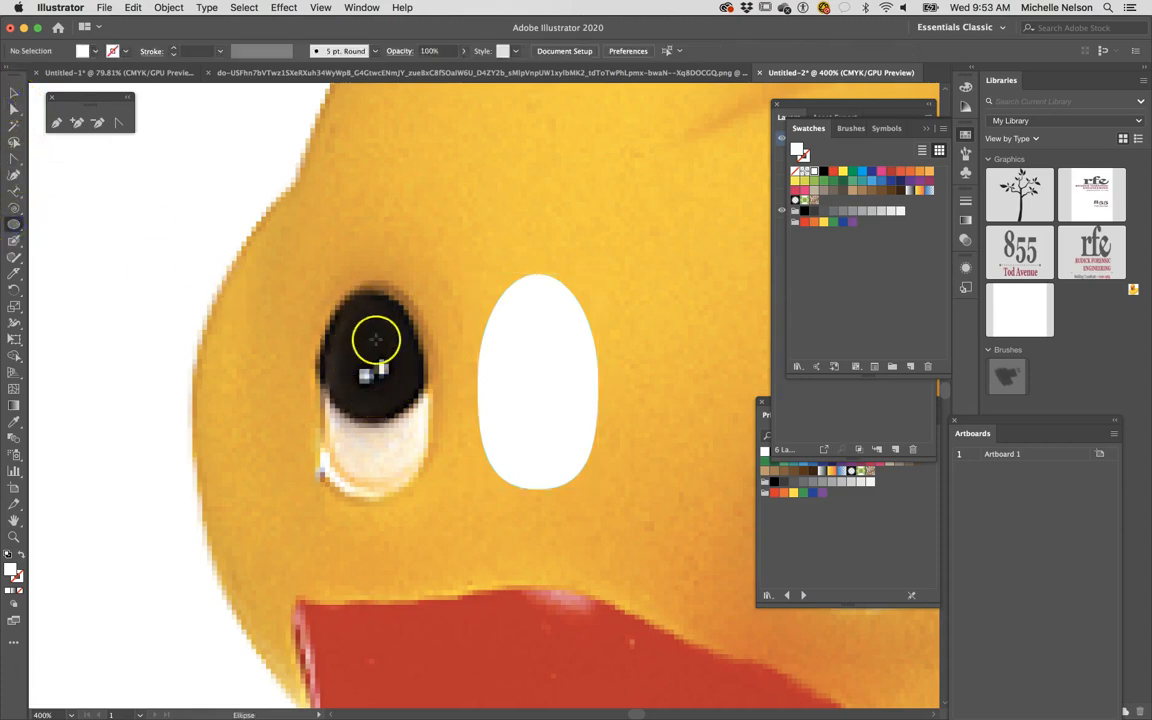
left_click_drag(342, 294, 423, 420)
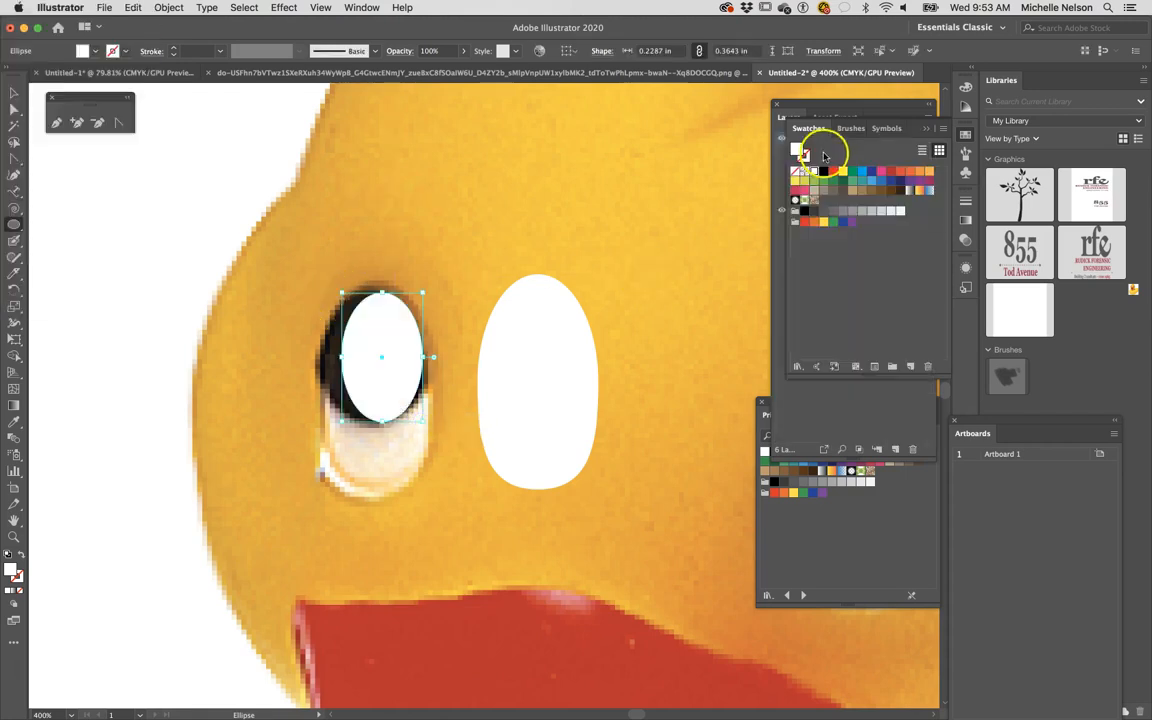
left_click(822, 171)
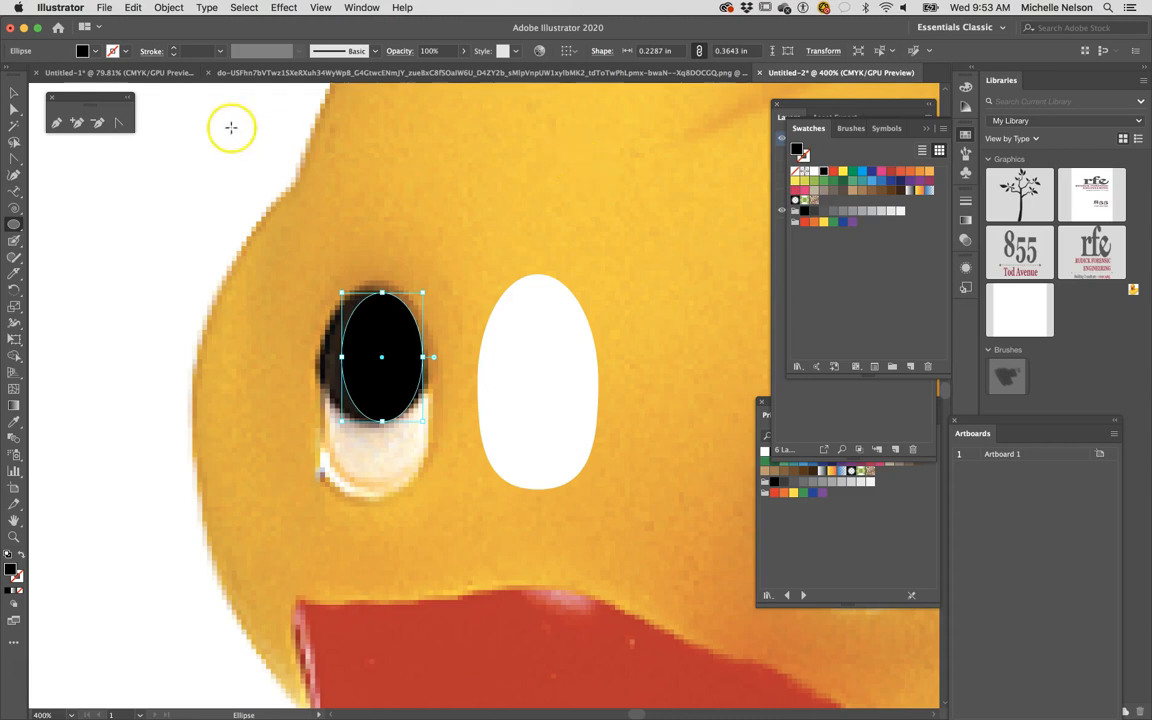
left_click(13, 93)
left_click_drag(341, 357, 318, 357)
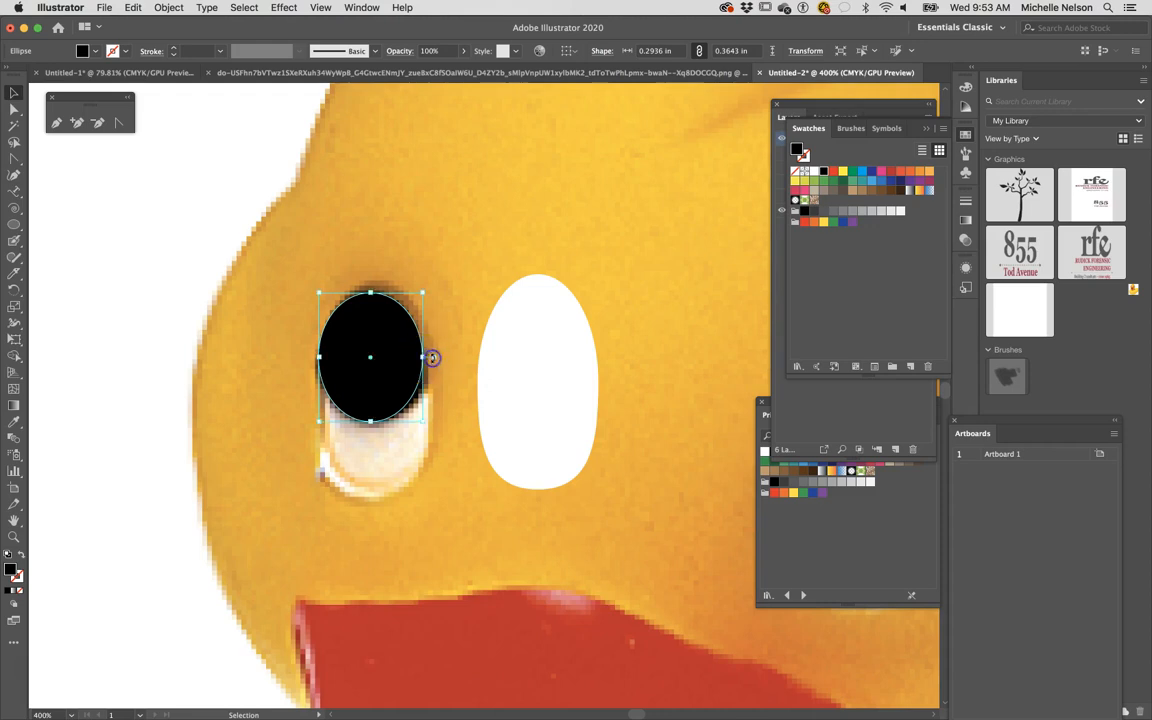
Step: Broaden the black pupil's lower curve by extending its bottom anchor's handles
left_click(118, 122)
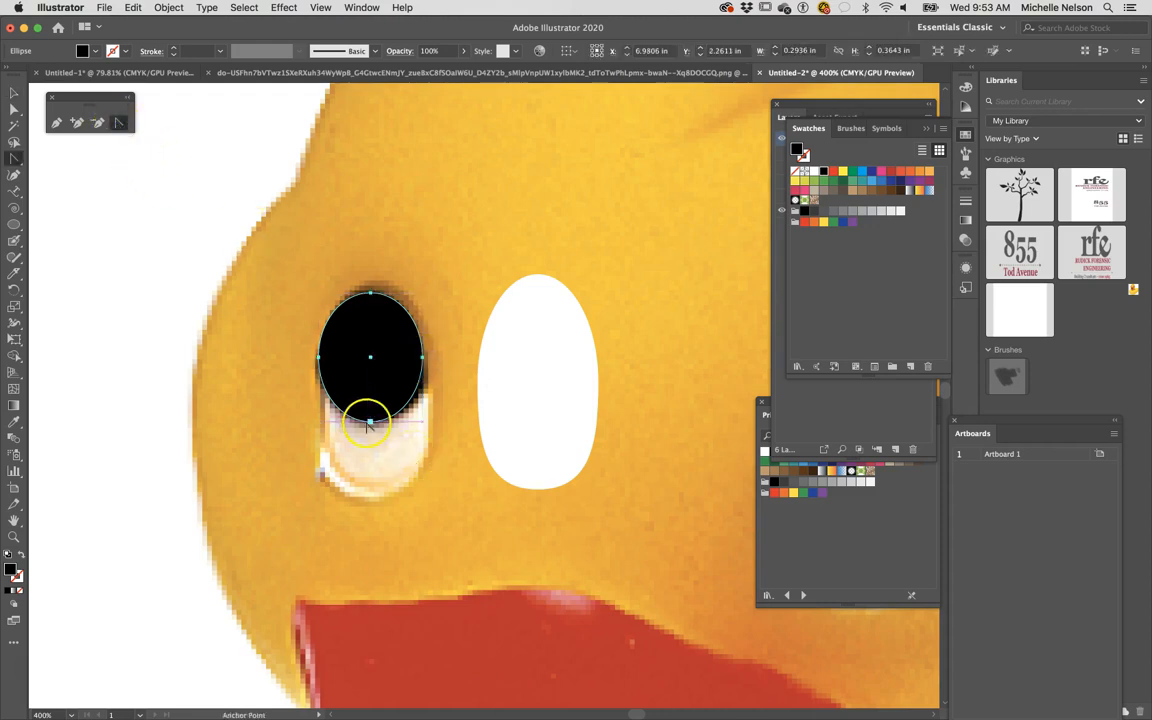
left_click_drag(370, 422, 338, 424)
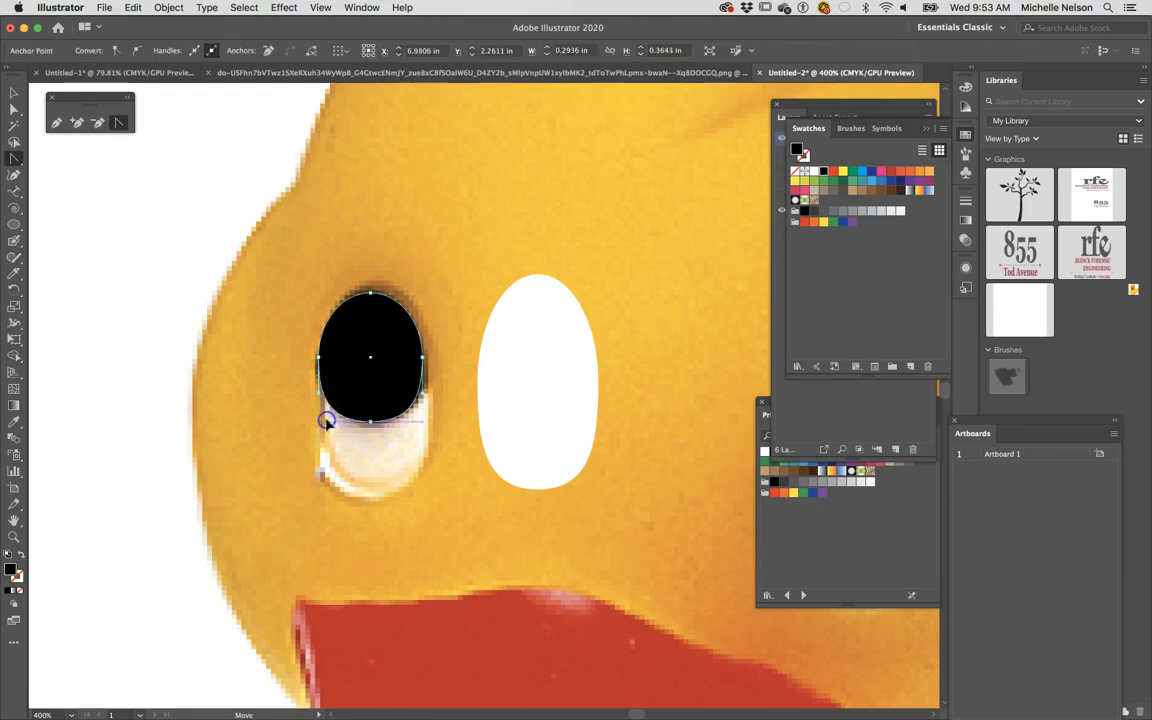
left_click(8, 95)
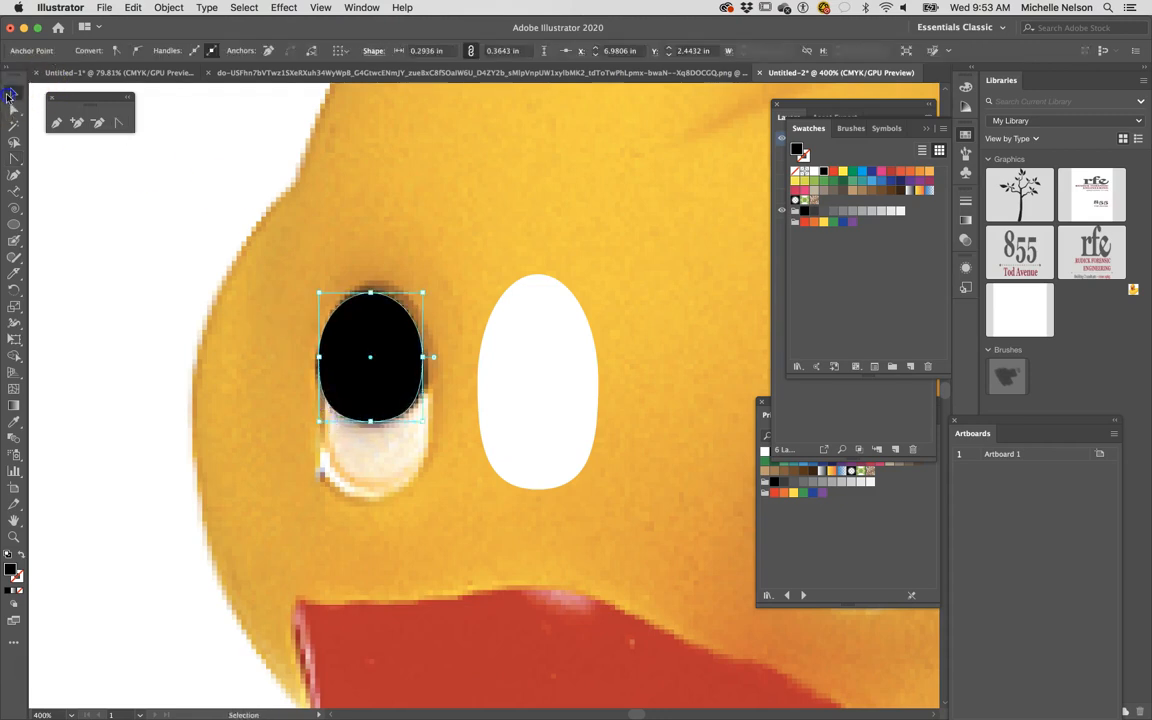
left_click(377, 179)
Step: Move the white eye shape back over the reference eye, behind the black pupil
left_click_drag(521, 414, 420, 419)
left_click(545, 405)
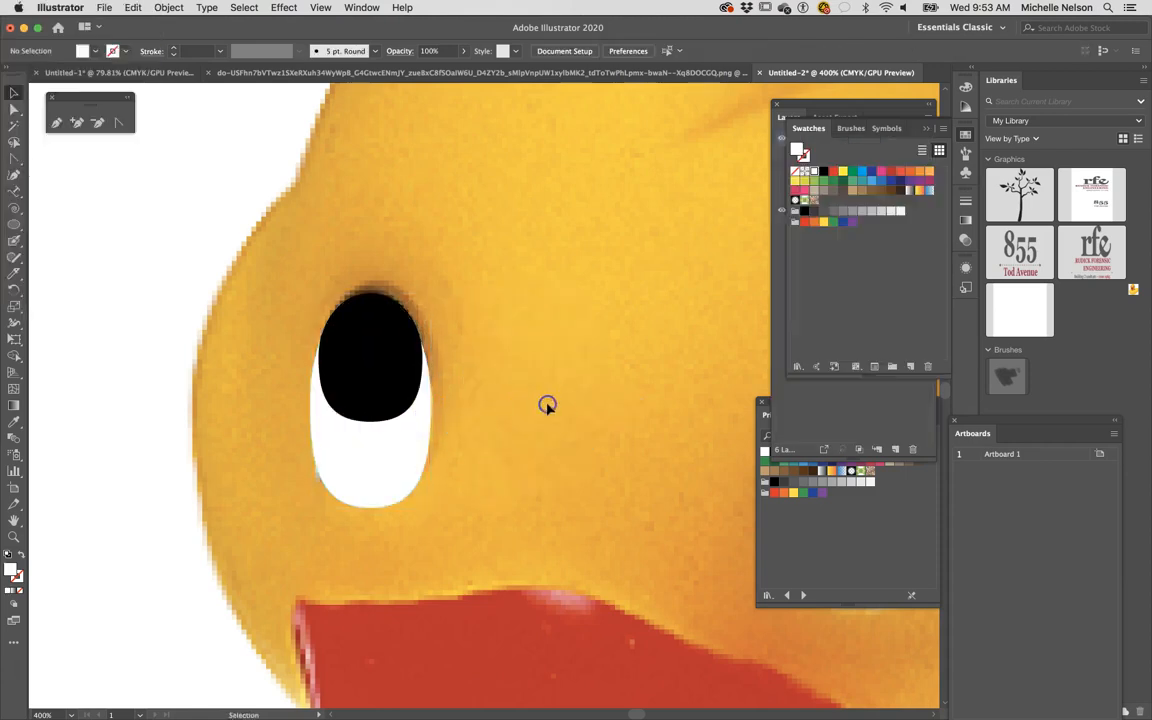
left_click(410, 380)
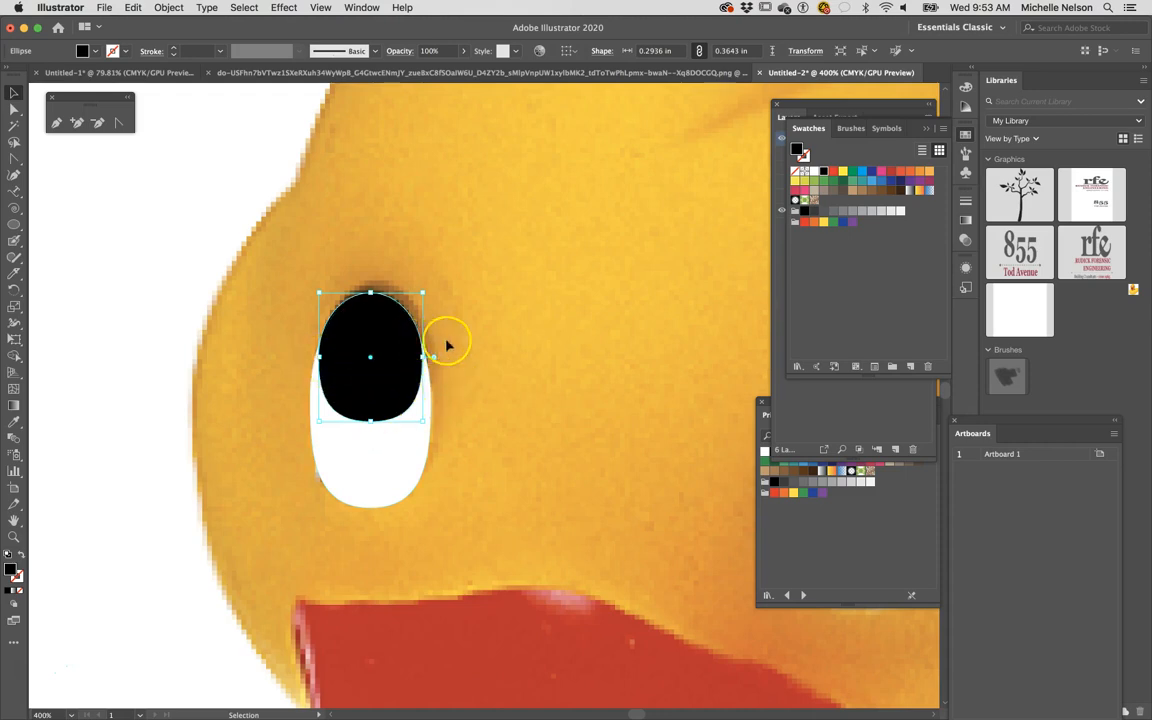
left_click(485, 346)
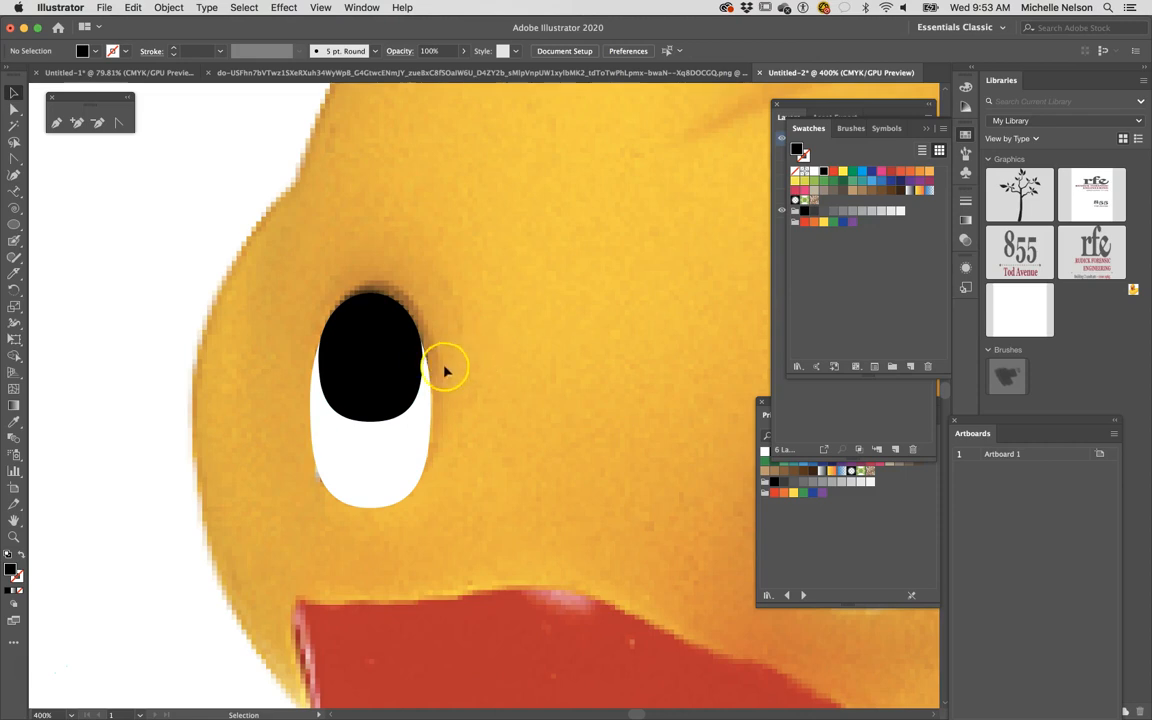
Step: Shift the pupil's two side anchor points outward and slightly down to meet the edges of the white shape
left_click(348, 340)
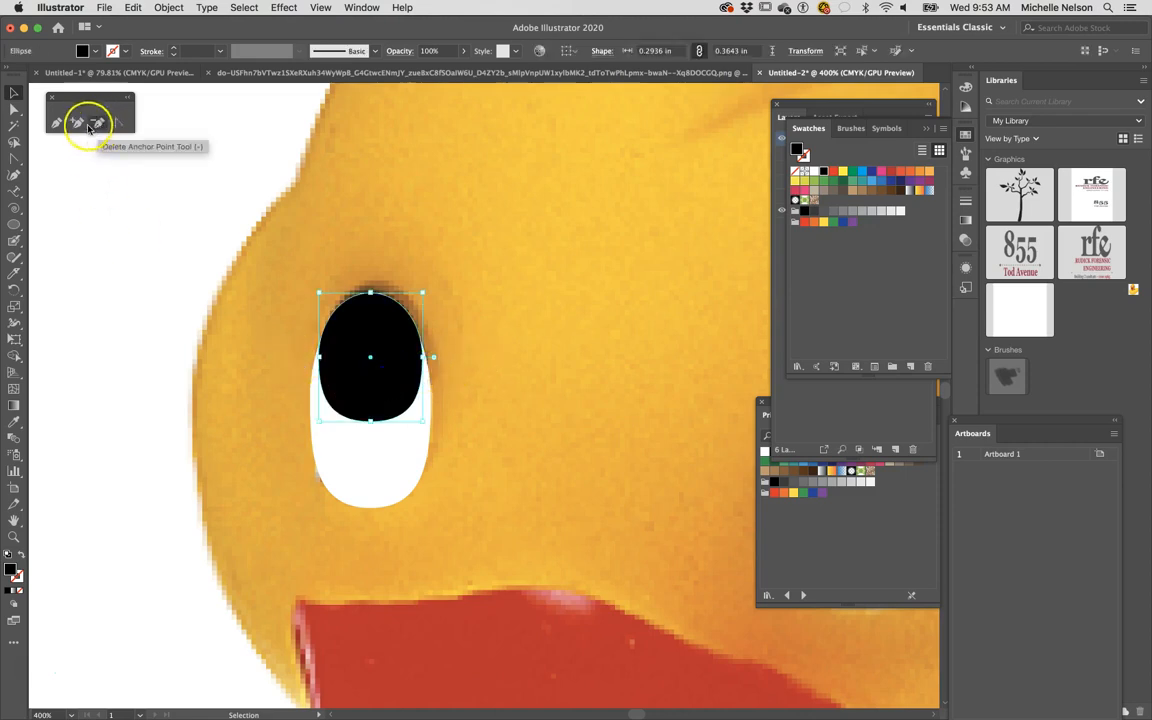
left_click(13, 111)
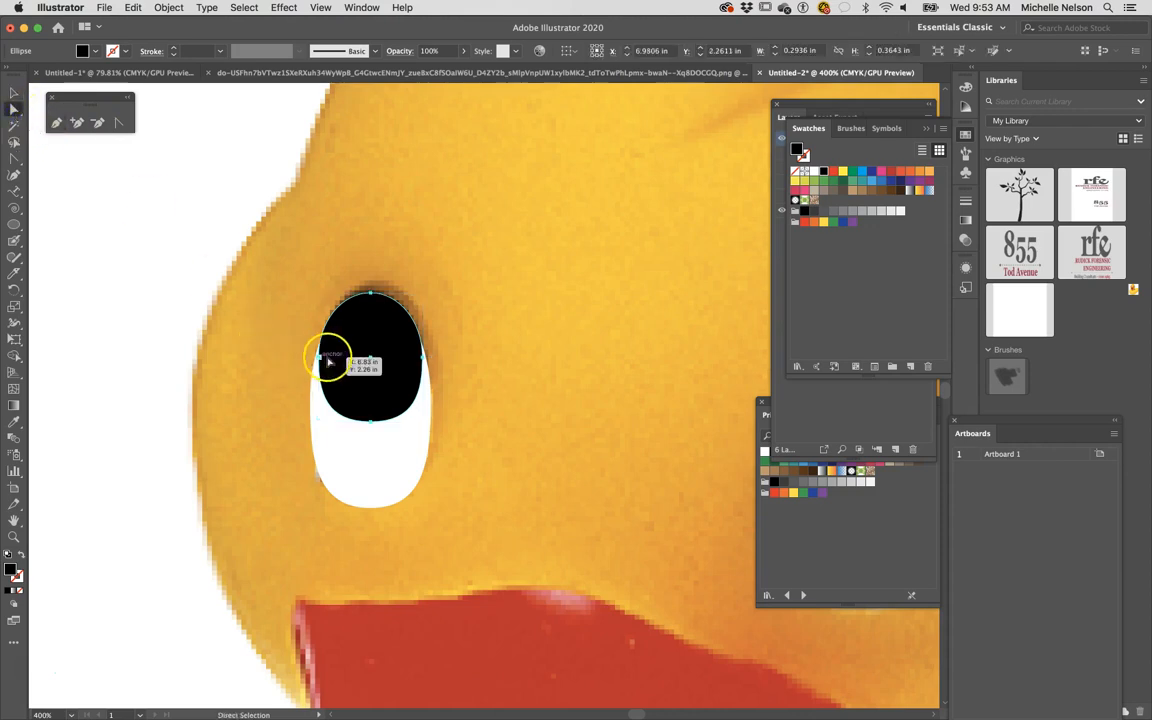
left_click(318, 356)
left_click_drag(319, 358, 321, 374)
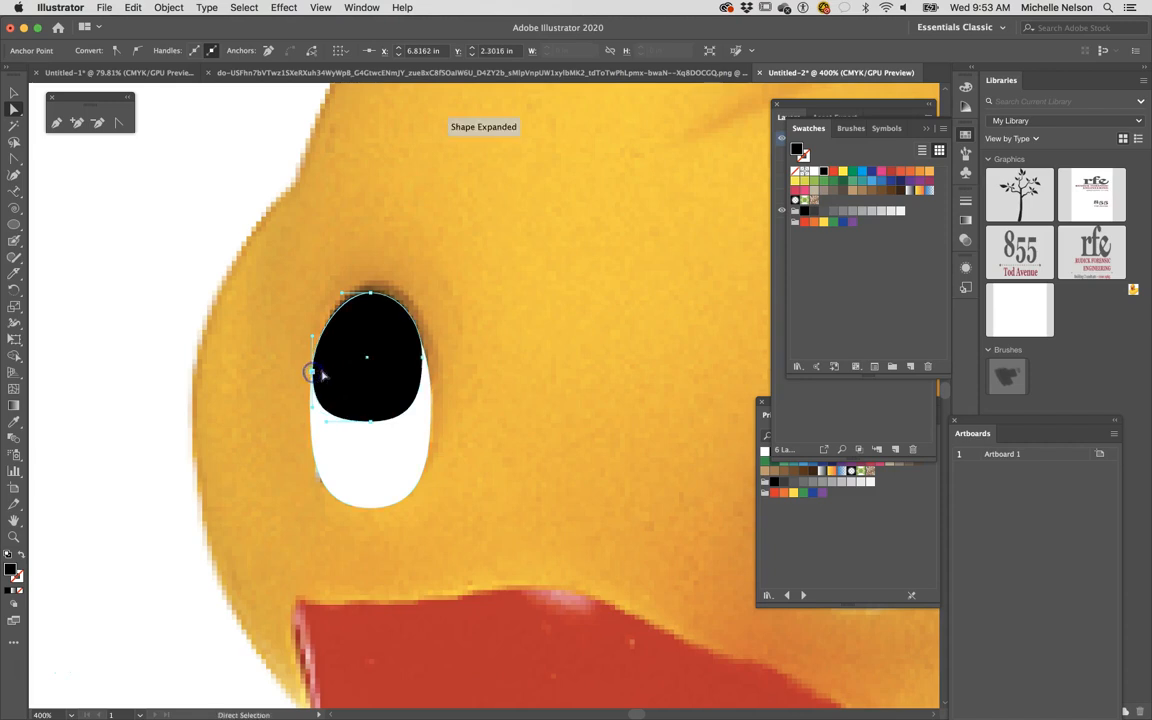
left_click_drag(424, 360, 429, 373)
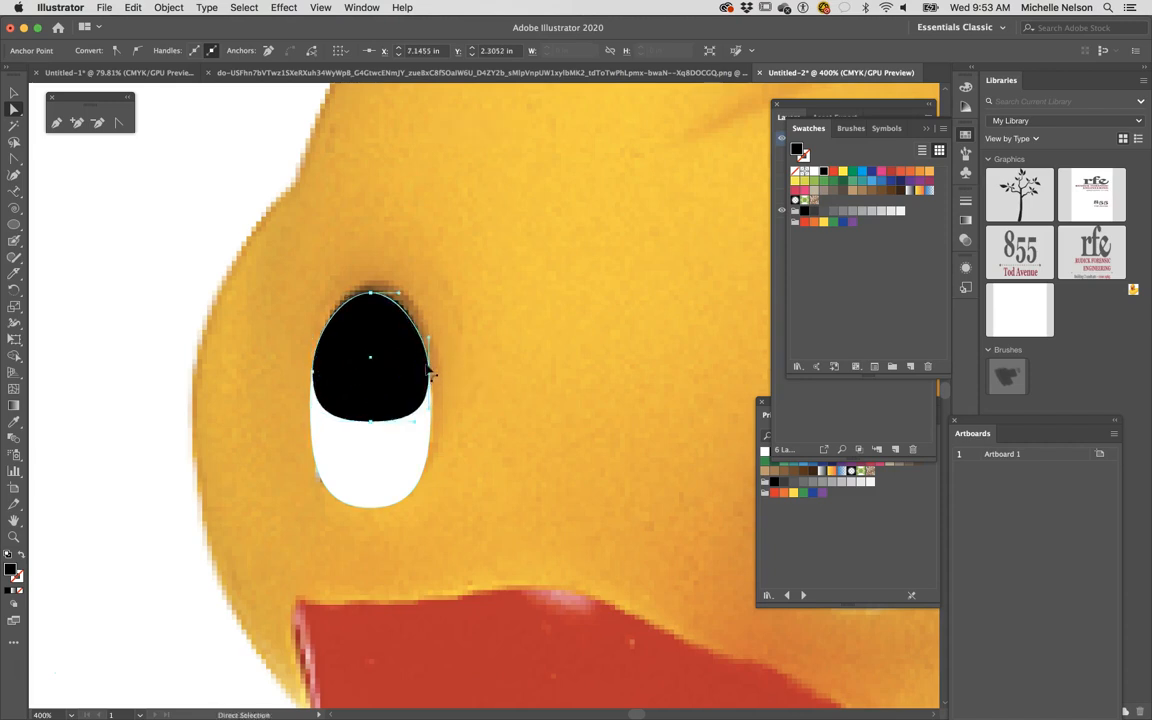
left_click(470, 366)
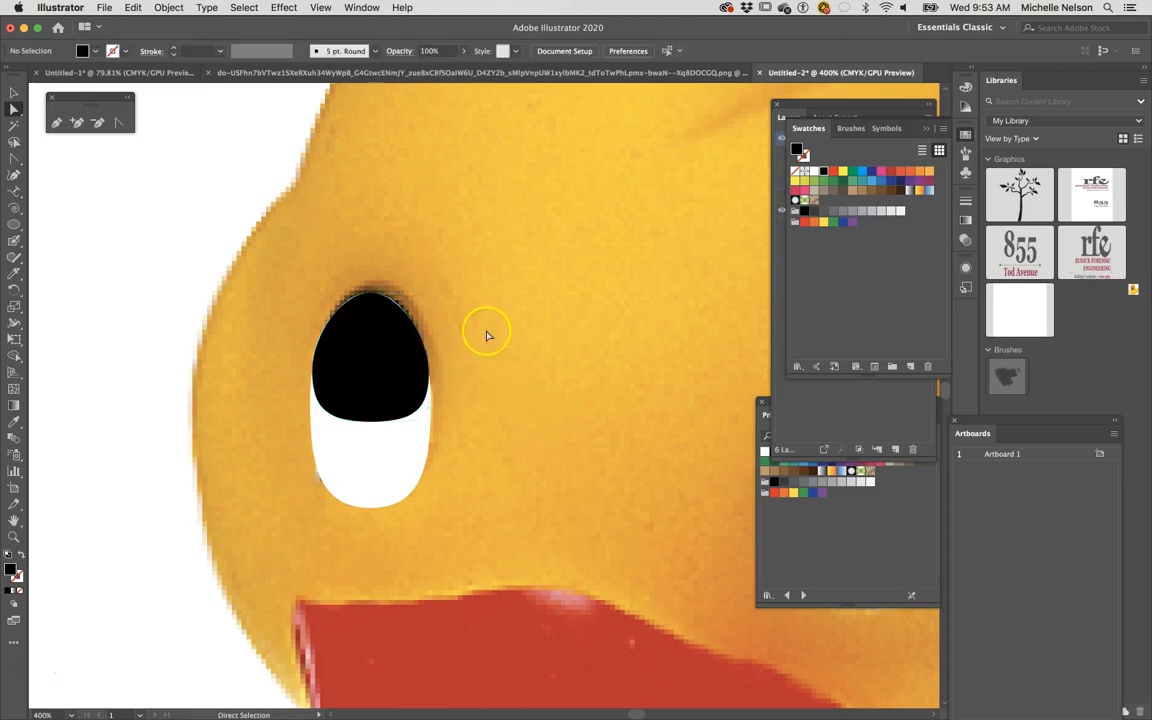
Step: Raise the pupil's top anchor point slightly and lengthen both its handles to round the upper curve
left_click(371, 294)
left_click_drag(371, 294, 413, 286)
left_click(519, 337)
left_click(369, 292)
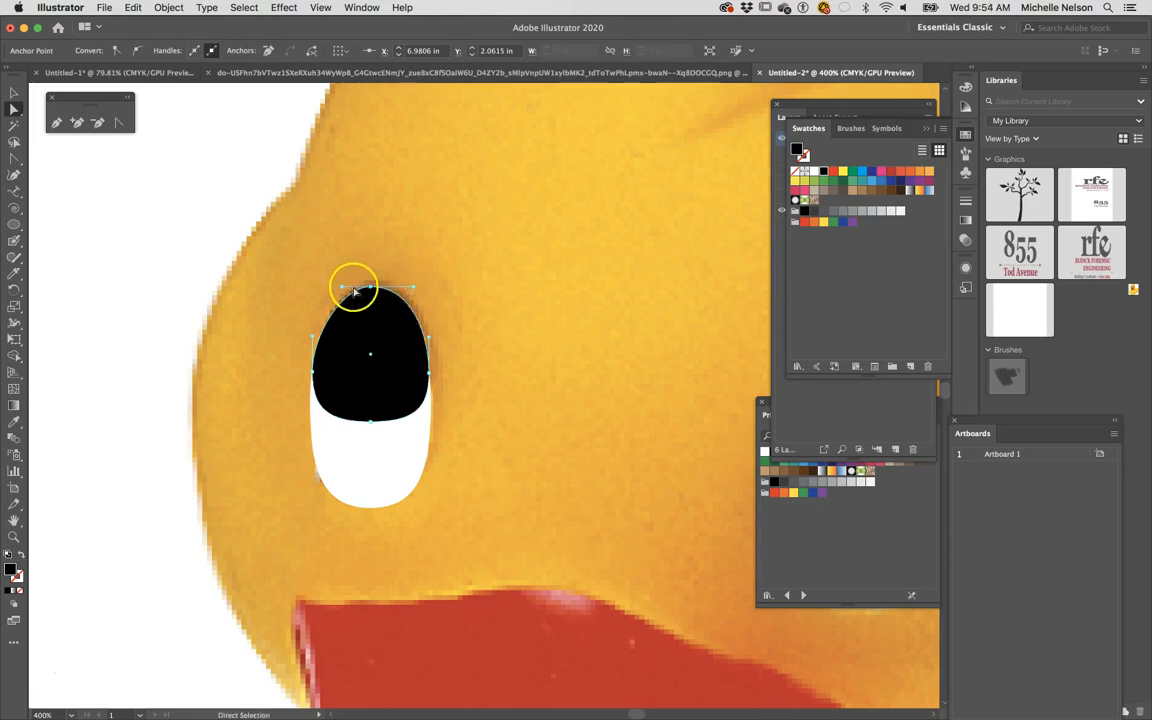
left_click_drag(341, 286, 332, 287)
left_click(15, 90)
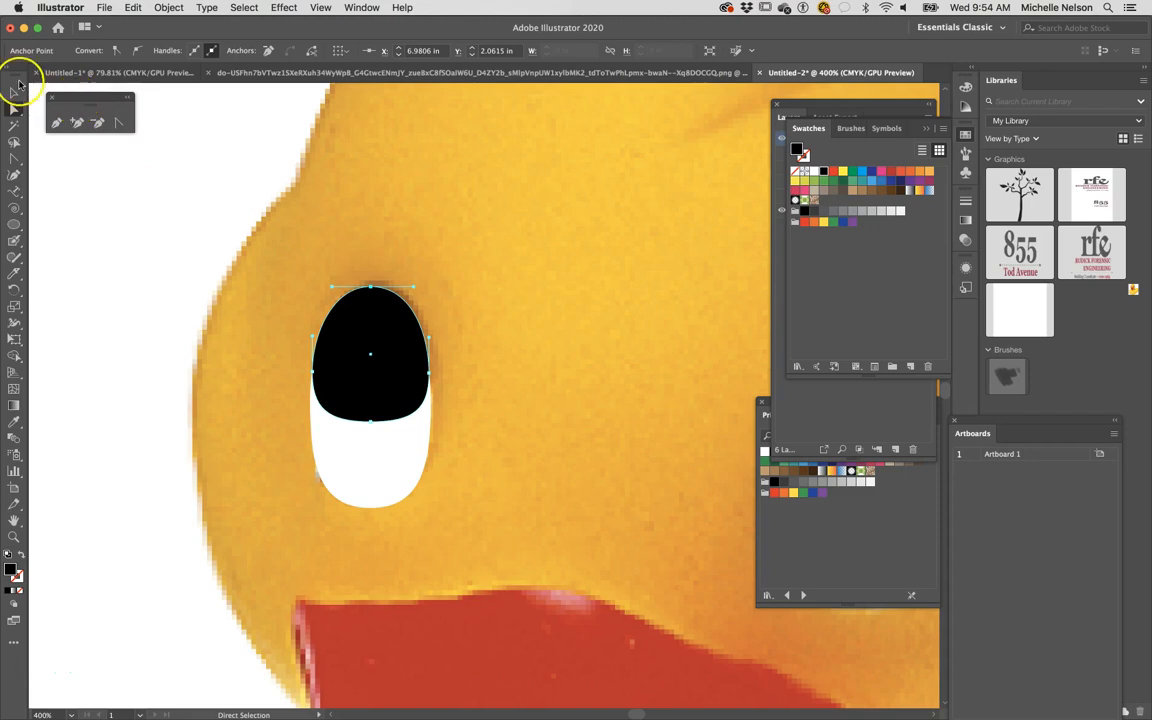
left_click(456, 243)
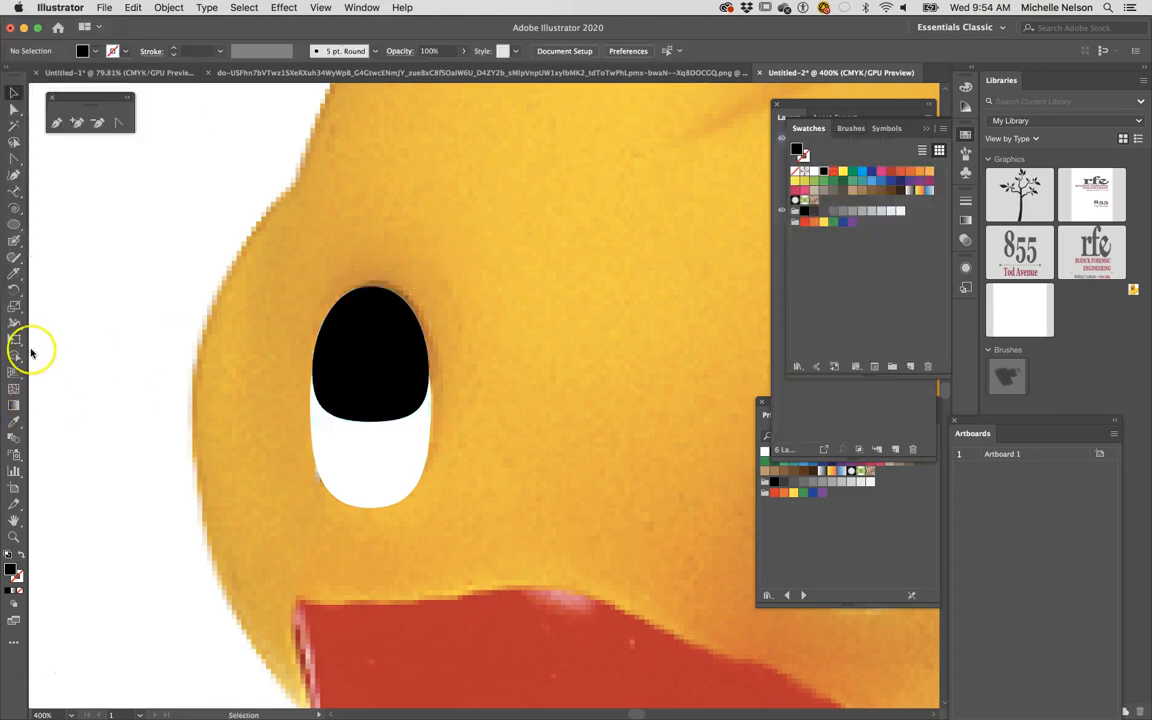
Step: Draw a narrow ellipse about 0.04 × 0.08 in in the lower part of the black pupil and fill it white
left_click(15, 228)
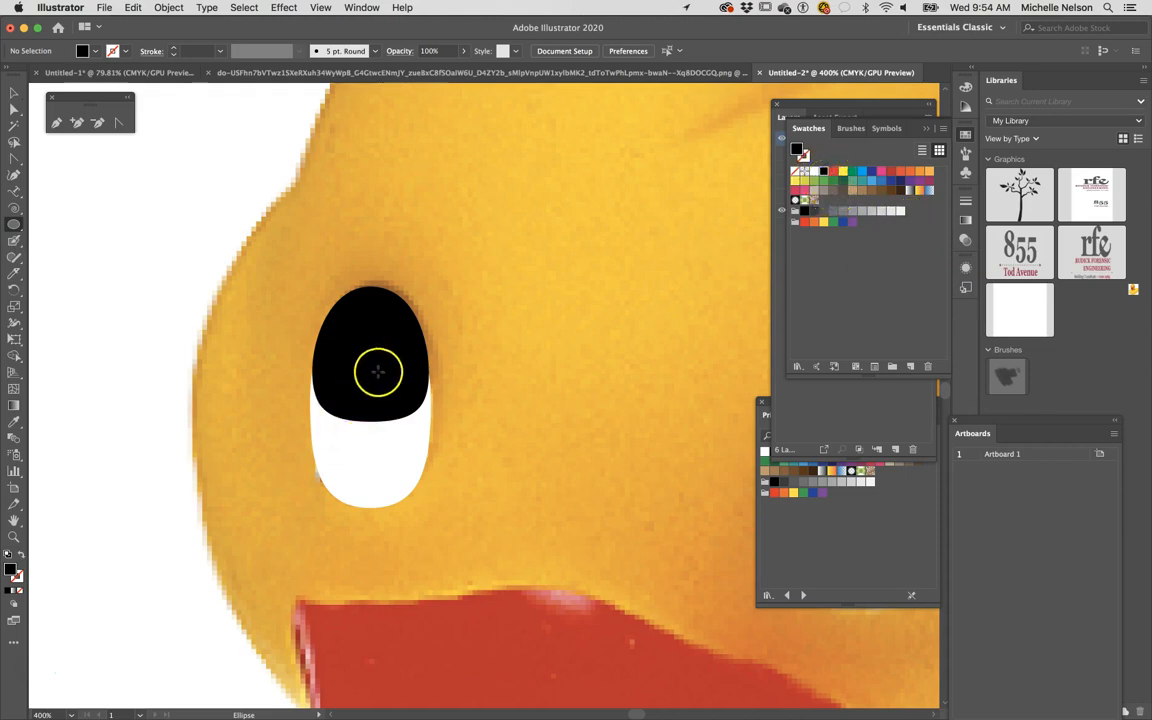
left_click_drag(380, 375, 392, 400)
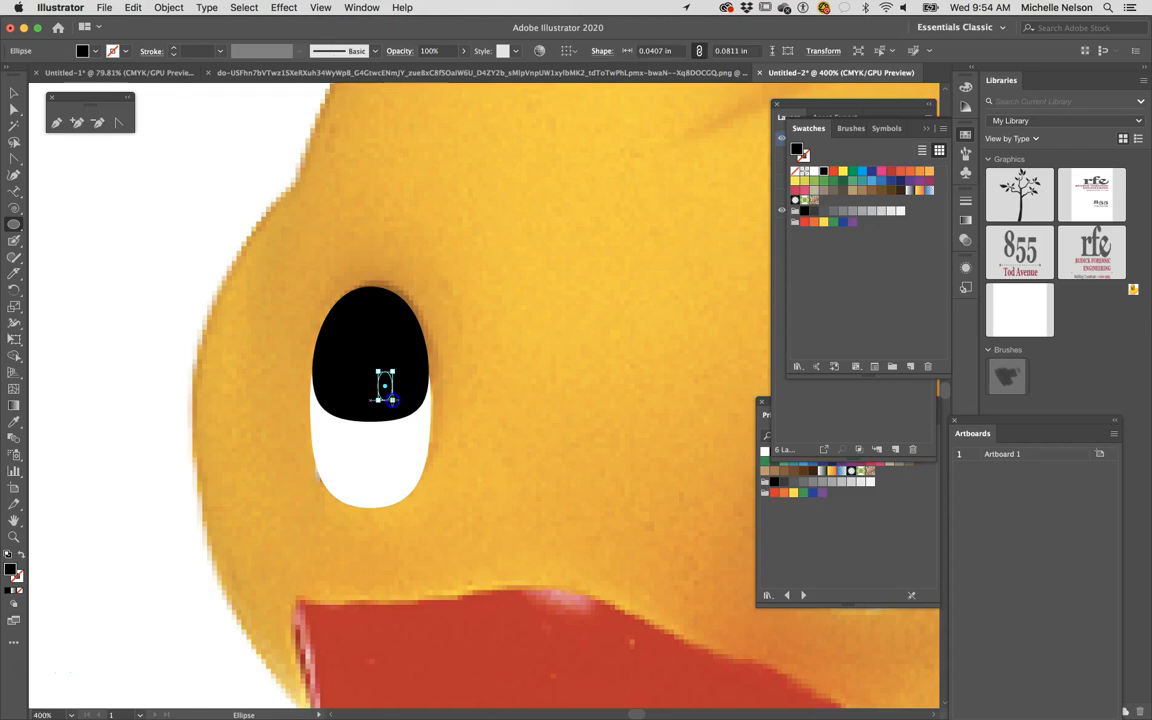
left_click(337, 422)
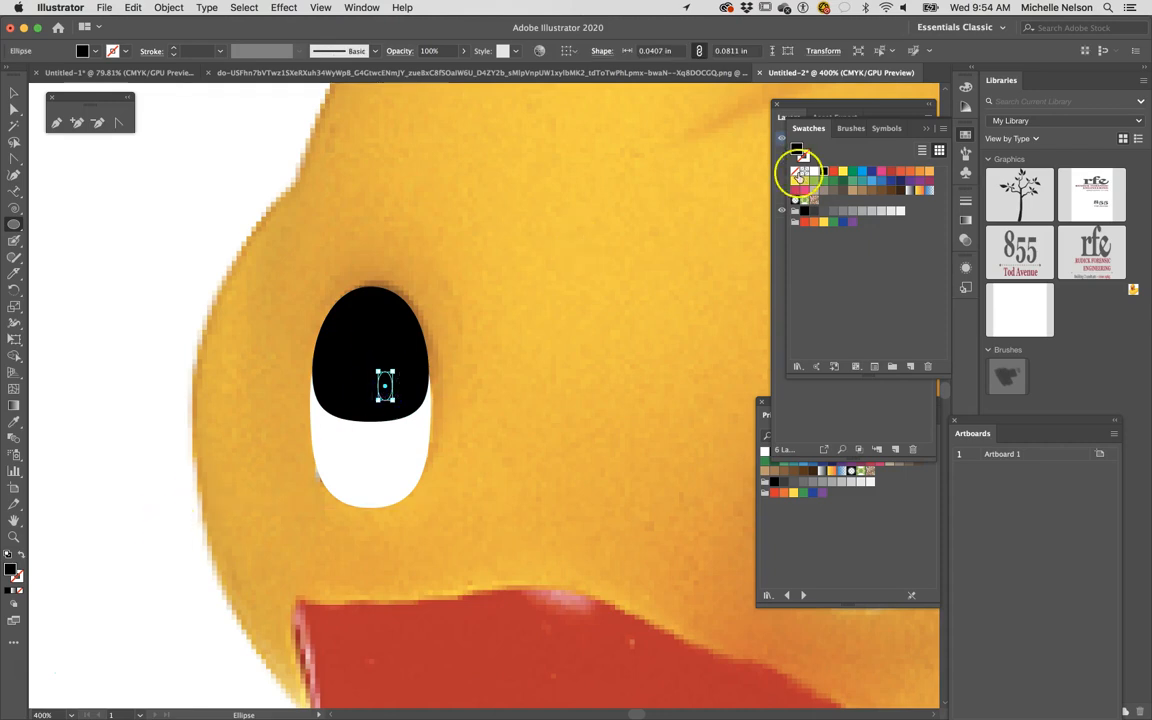
left_click(813, 171)
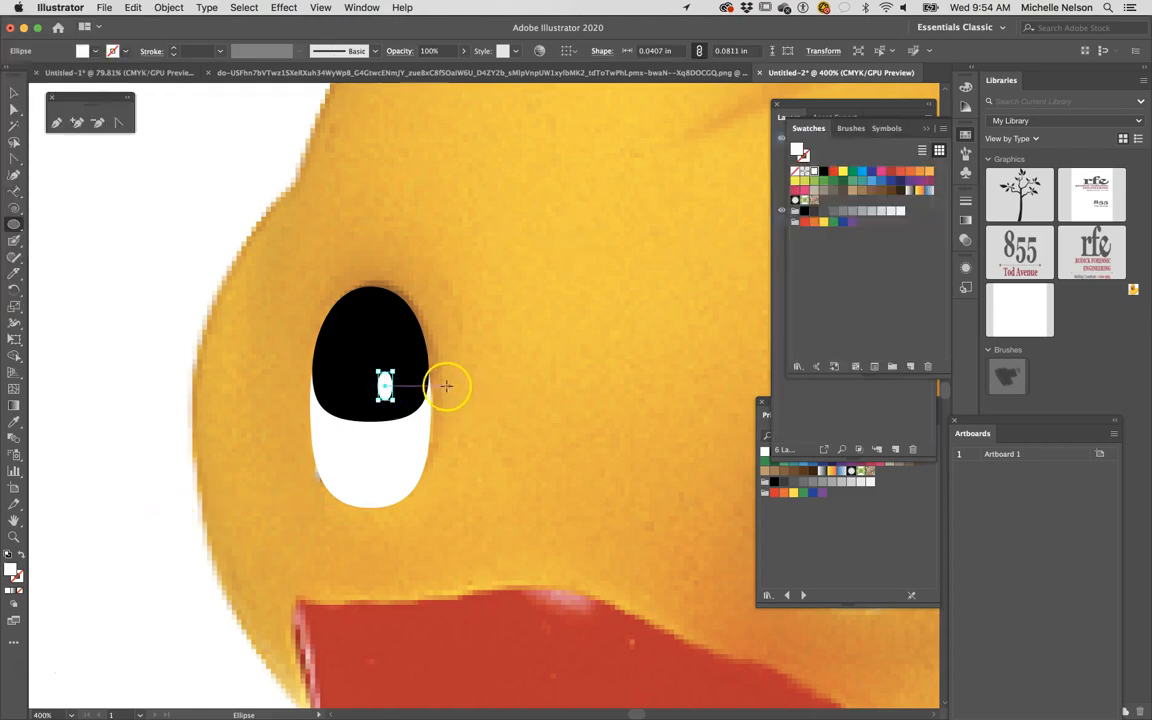
Step: Add a white circle about 0.017 in wide beside the oval highlight and nudge it closer to the oval
left_click_drag(407, 381, 403, 379)
left_click(12, 93)
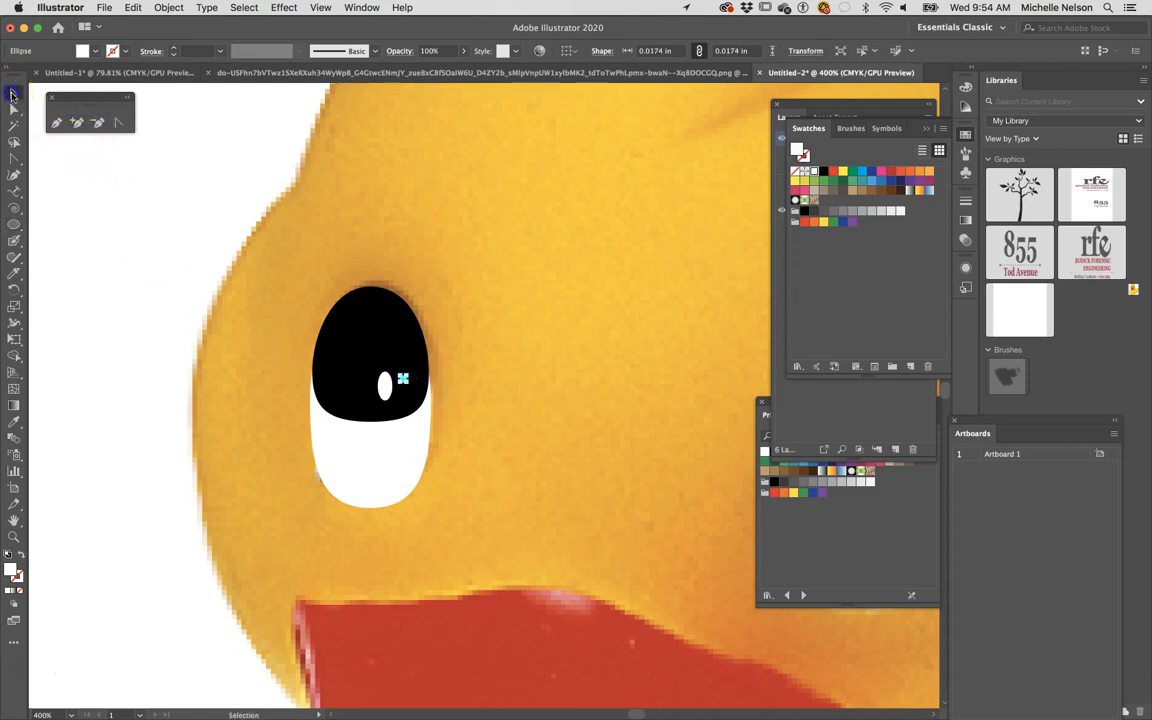
left_click(428, 247)
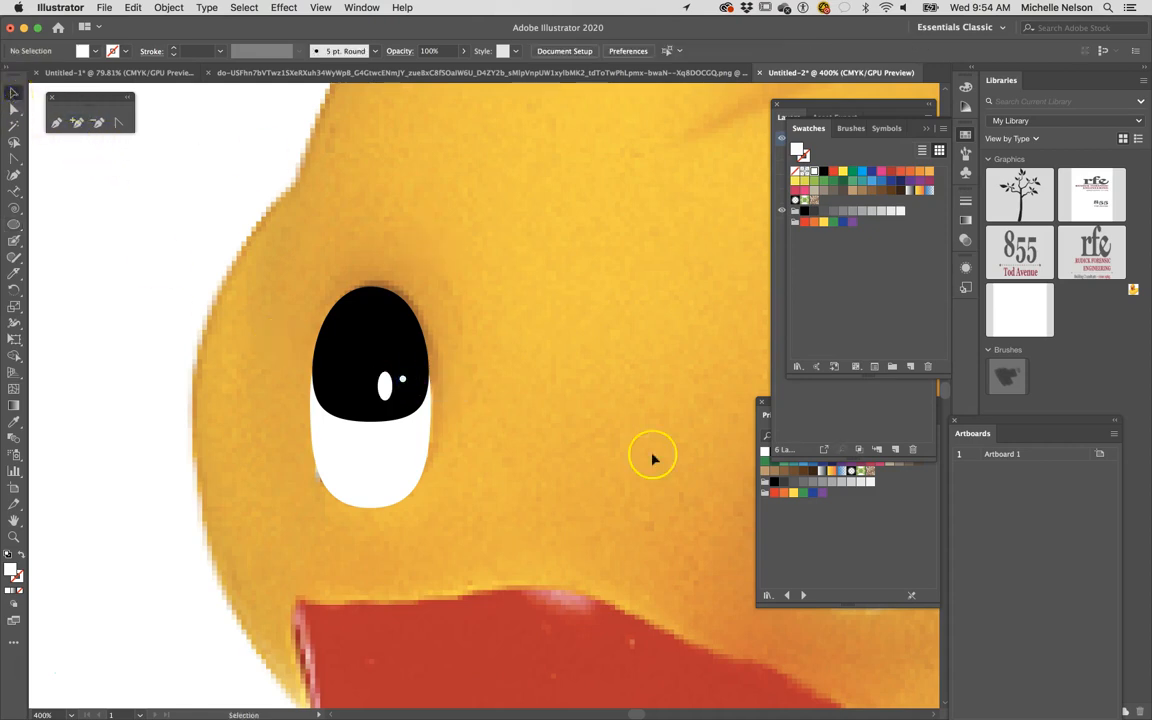
left_click(402, 378)
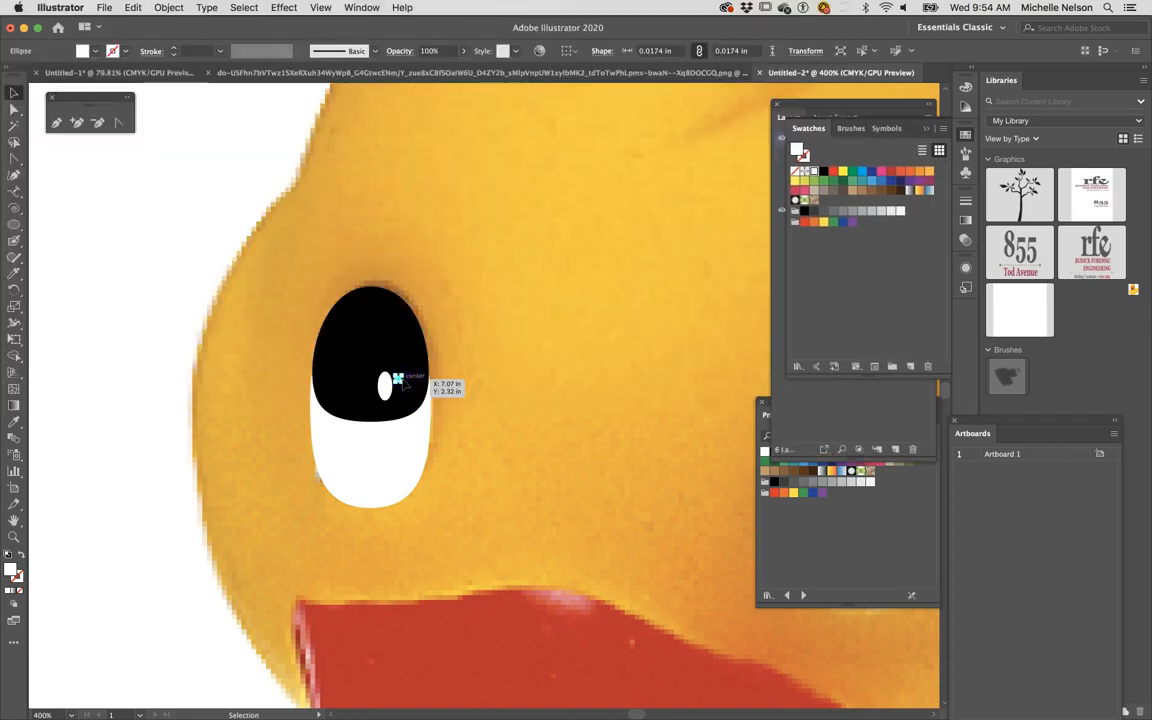
left_click(591, 399)
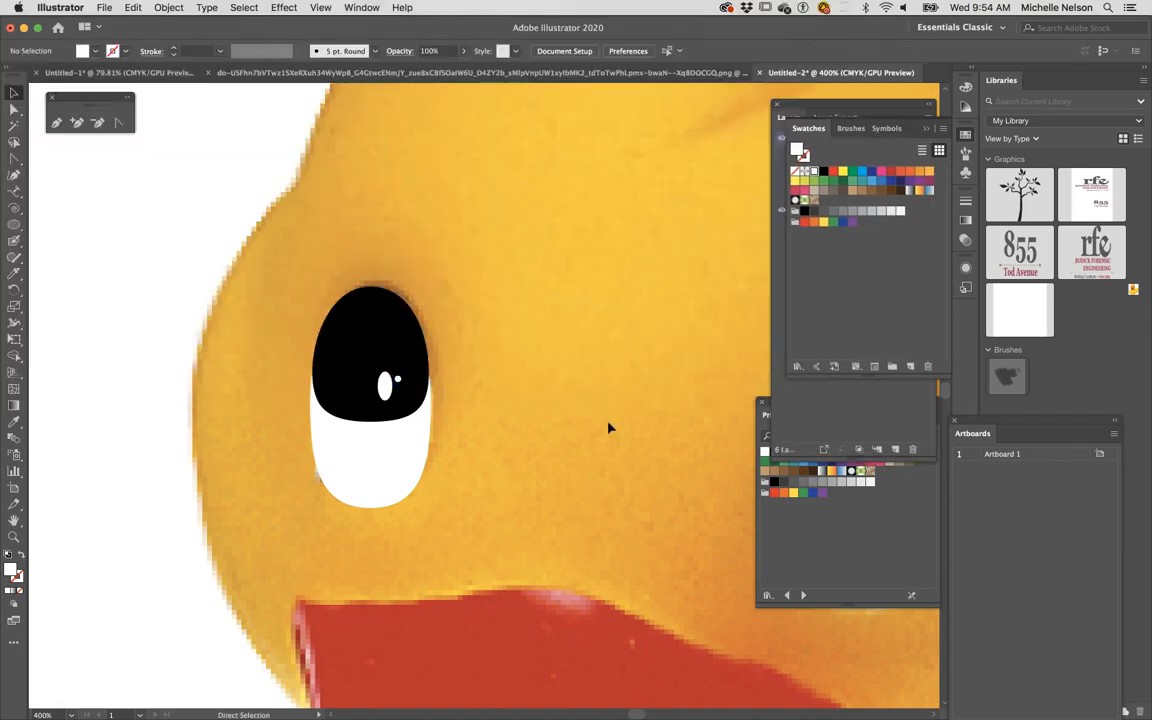
Step: Move the black pupil and white eye shape aside to uncover the reference eye, leaving the two highlights in place
key("super+minus")
key("super+minus")
key("super+minus")
key("super+minus")
scroll(682, 427, "right", 3)
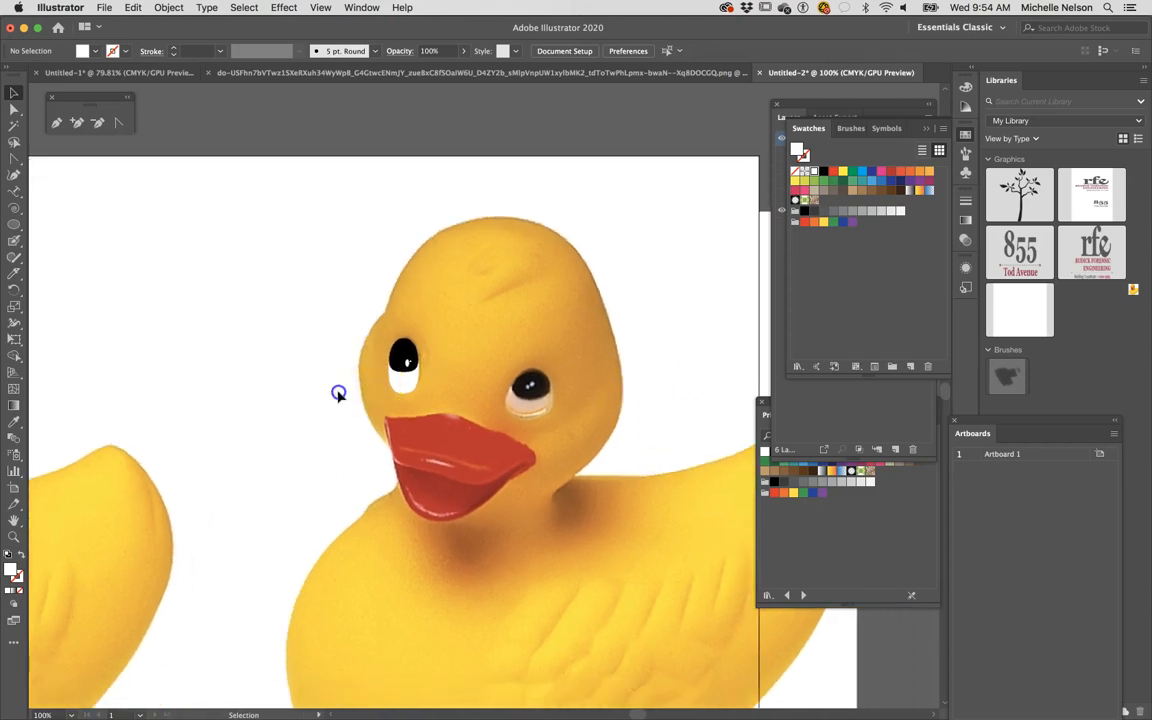
key("super+equal")
key("super+equal")
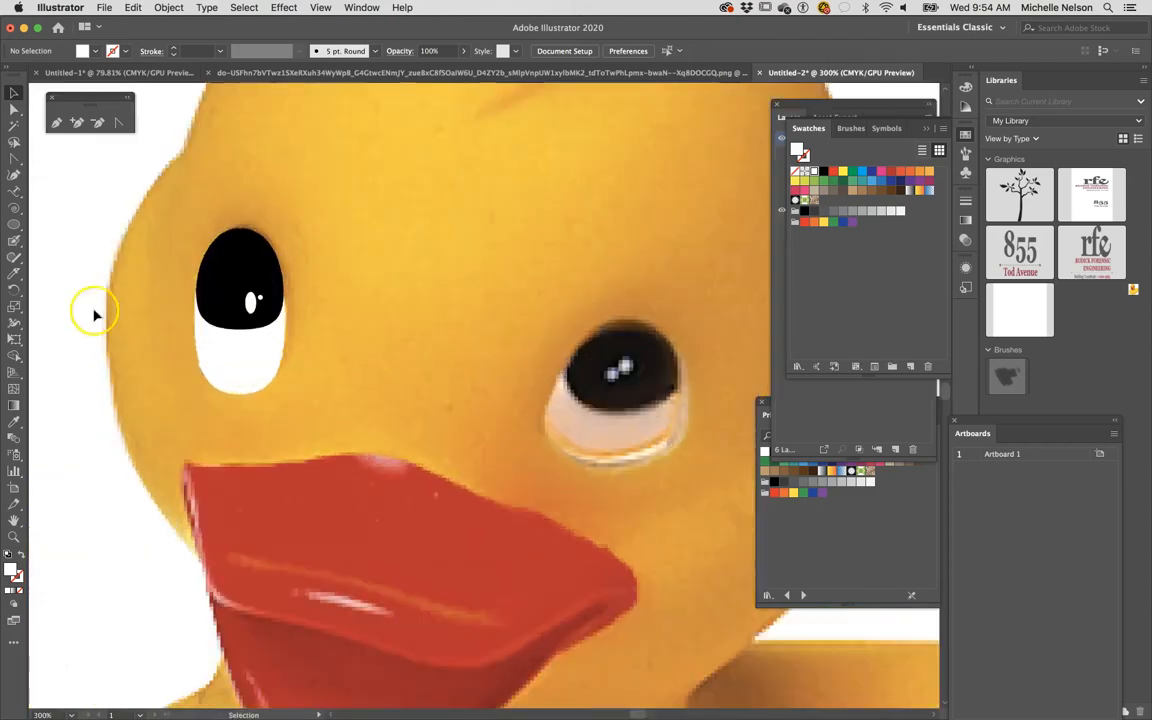
left_click_drag(214, 328, 358, 297)
key("super+shift+a")
Step: Fit the two white highlights over the reference eye's reflections, making the small circle about 0.023 in wide
key("super+equal")
key("super+equal")
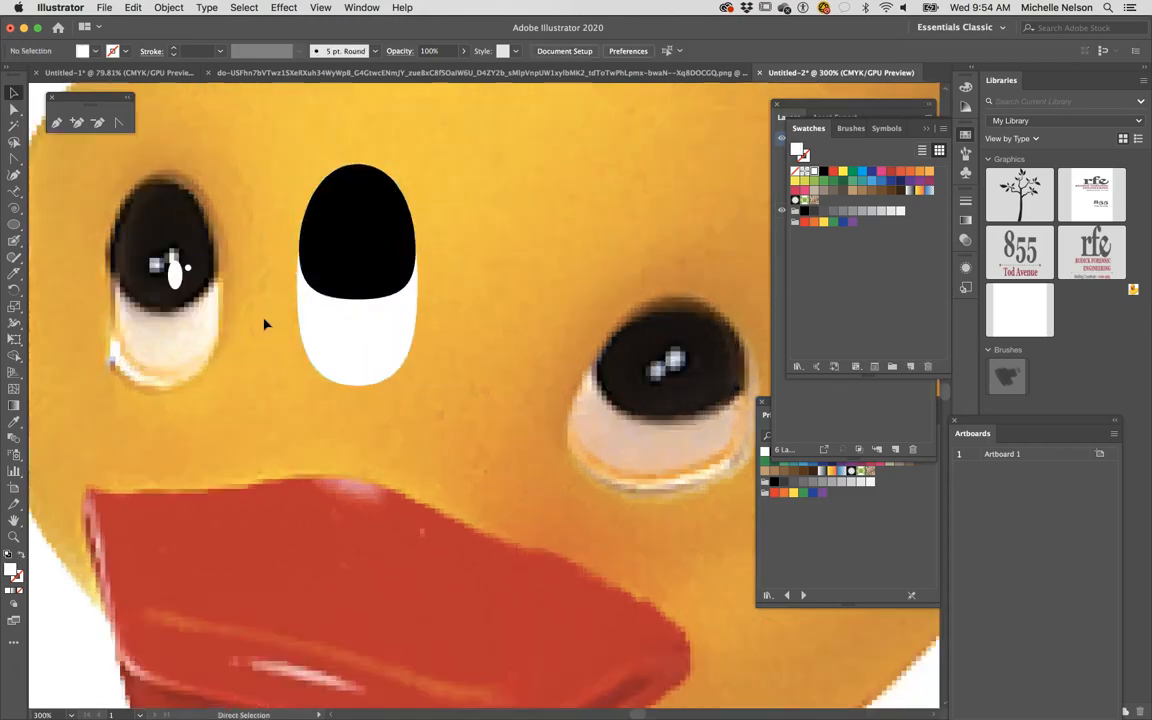
scroll(264, 323, "left", 5)
mouse_move(262, 257)
left_mouse_down()
mouse_move(232, 249)
mouse_move(240, 259)
mouse_move(283, 249)
mouse_move(264, 238)
left_mouse_up()
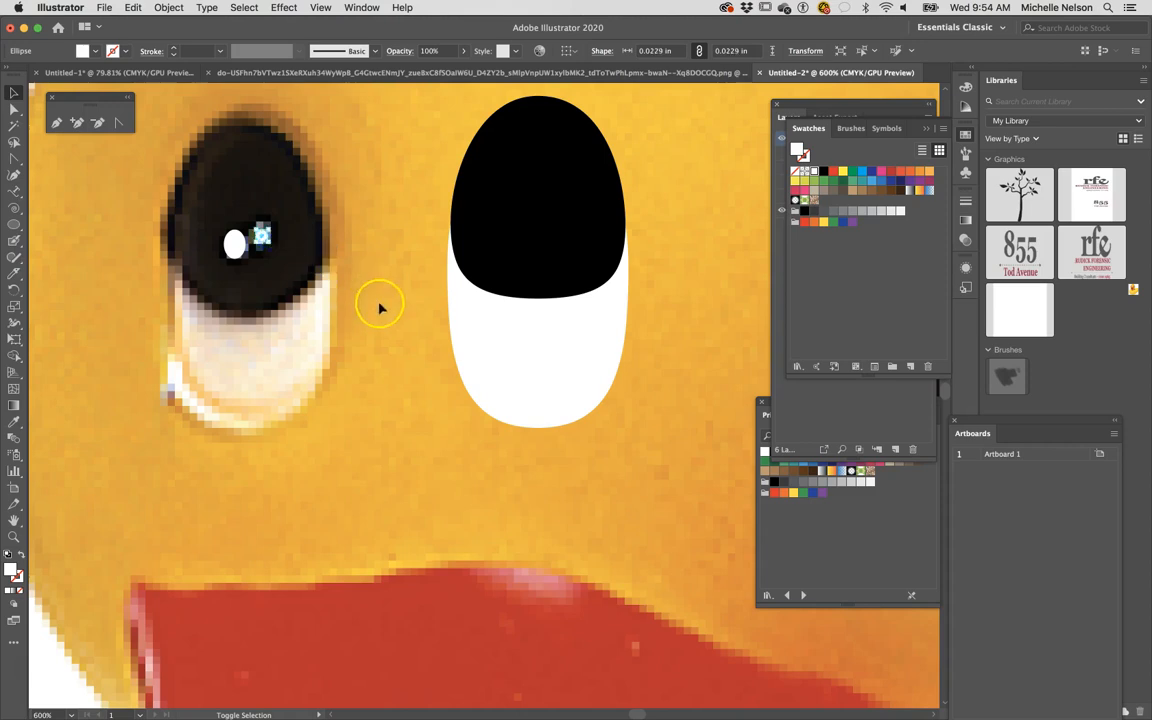
Step: Move the black pupil and white eye shape together back over the reference eye, beneath the highlights
key("v")
left_click(513, 289)
left_click_drag(527, 251, 248, 256)
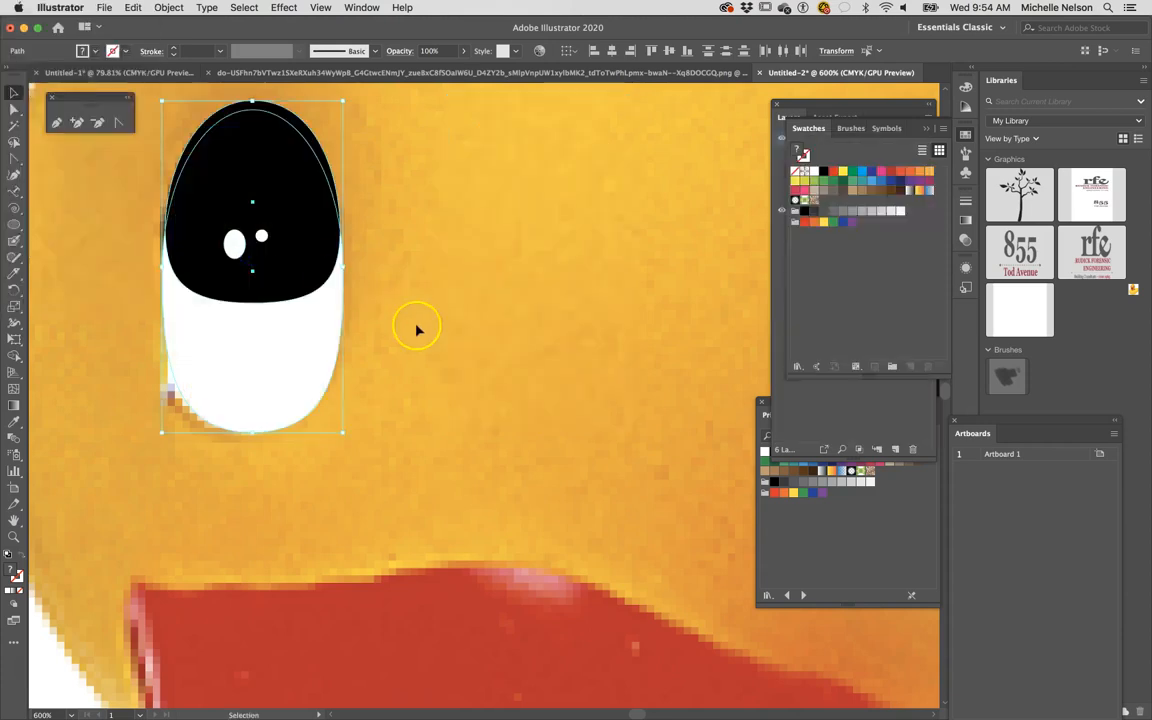
left_click(487, 369)
Step: Draw a white ellipse over the duck's second eye and stretch it to about 0.54 × 0.54 in to cover the reference
key("super+minus")
key("super+minus")
key("super+minus")
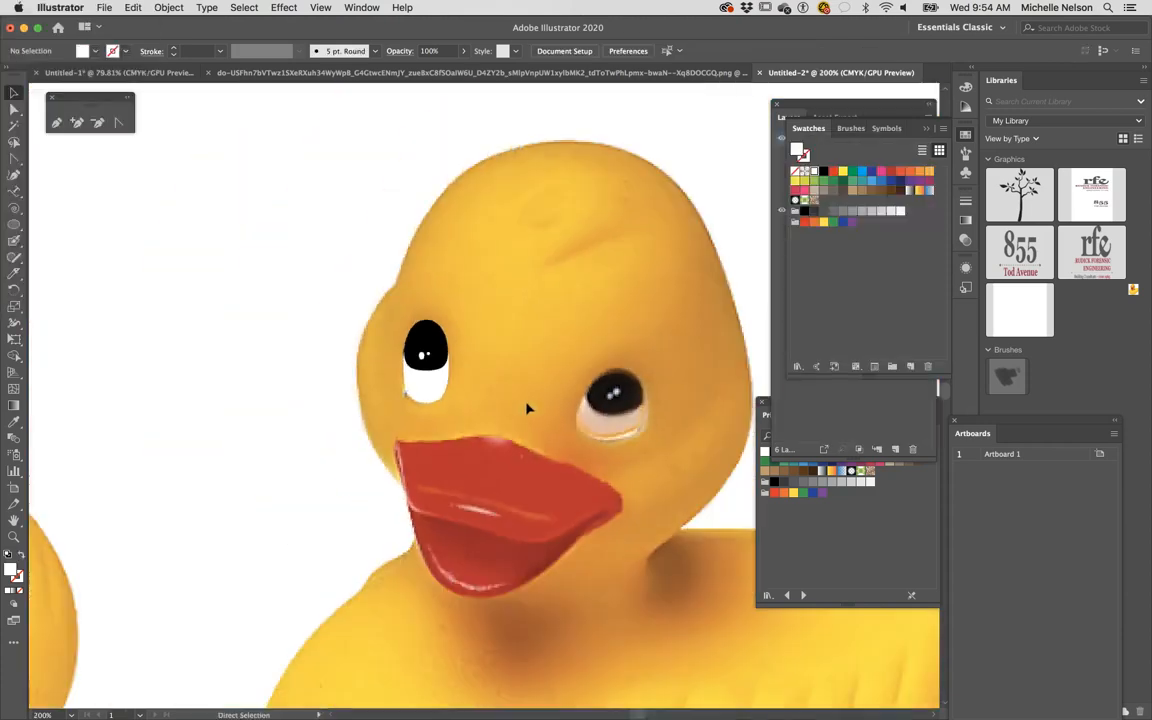
scroll(693, 457, "right", 5)
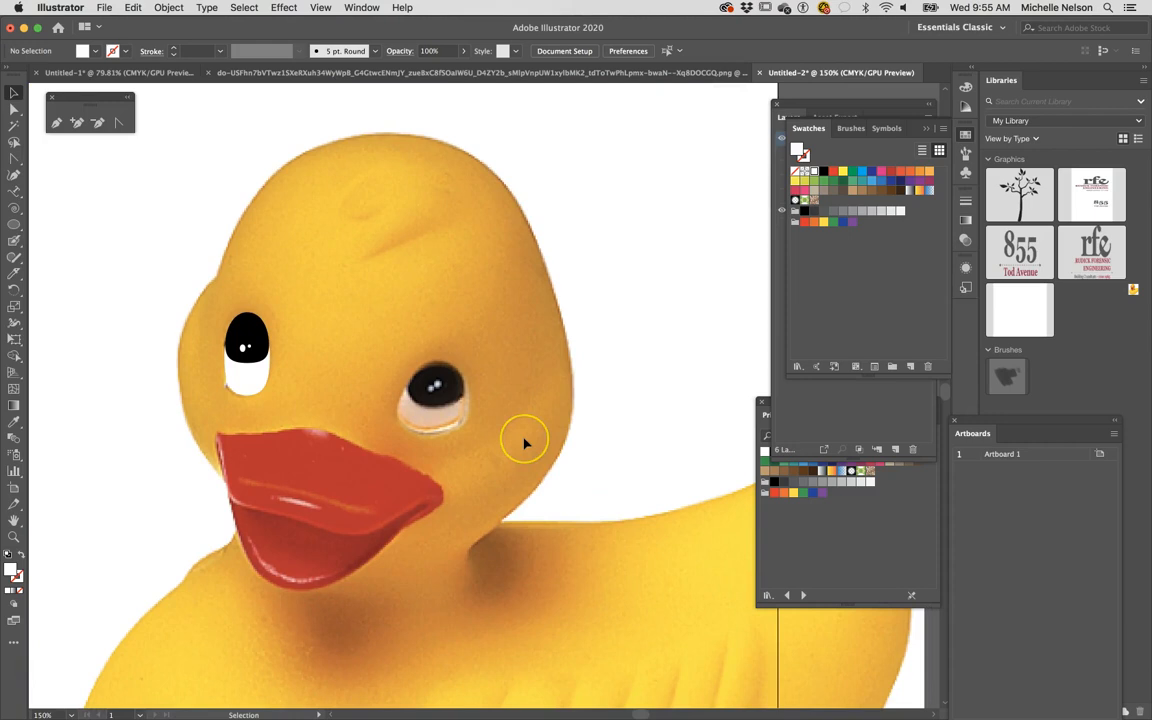
key("super+plus")
key("super+plus")
key("super+plus")
scroll(519, 472, "down", 5)
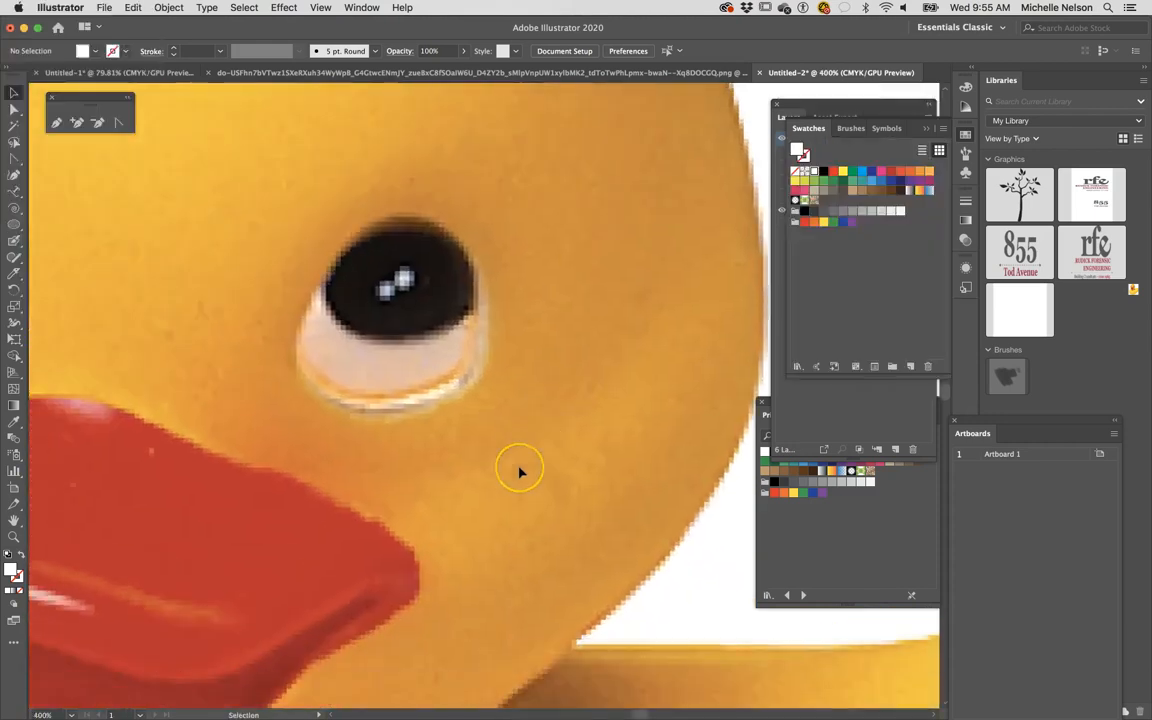
left_click(14, 224)
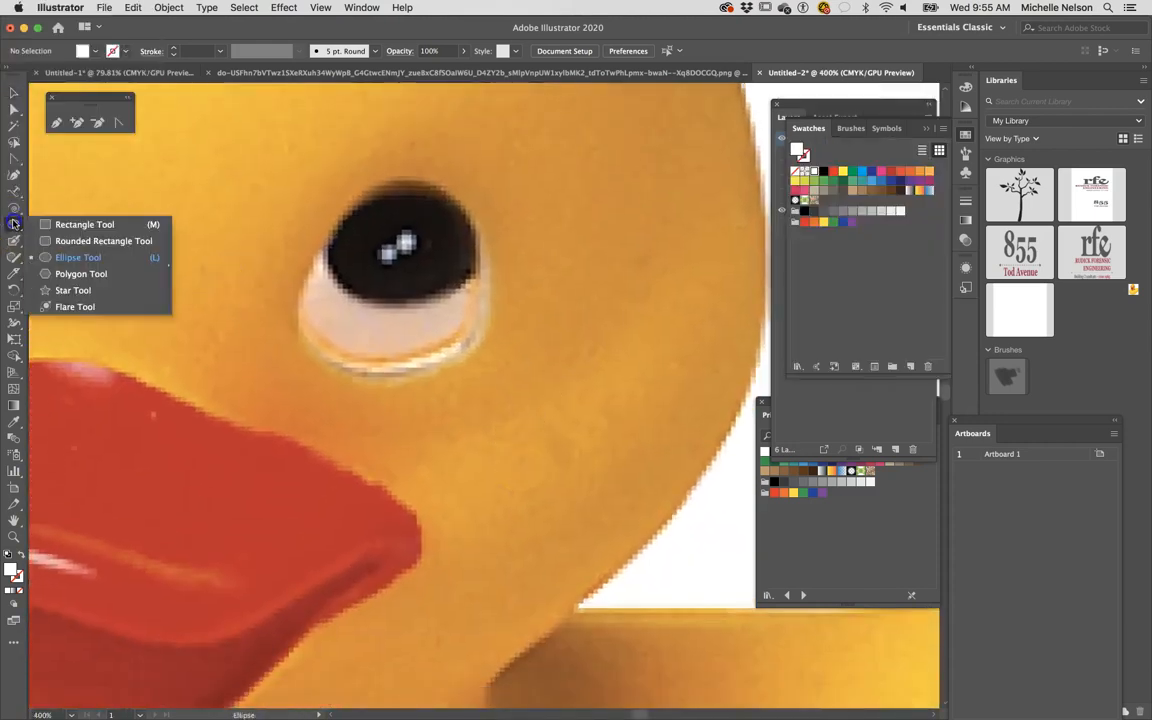
left_click(72, 257)
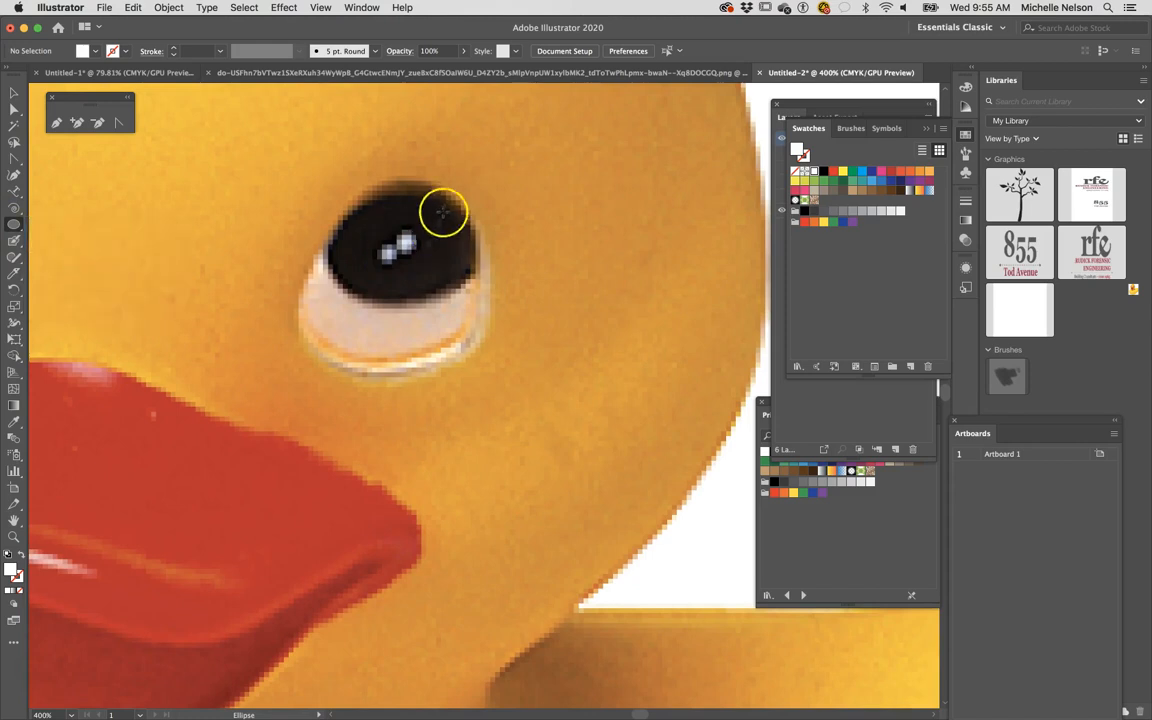
left_click_drag(447, 198, 297, 373)
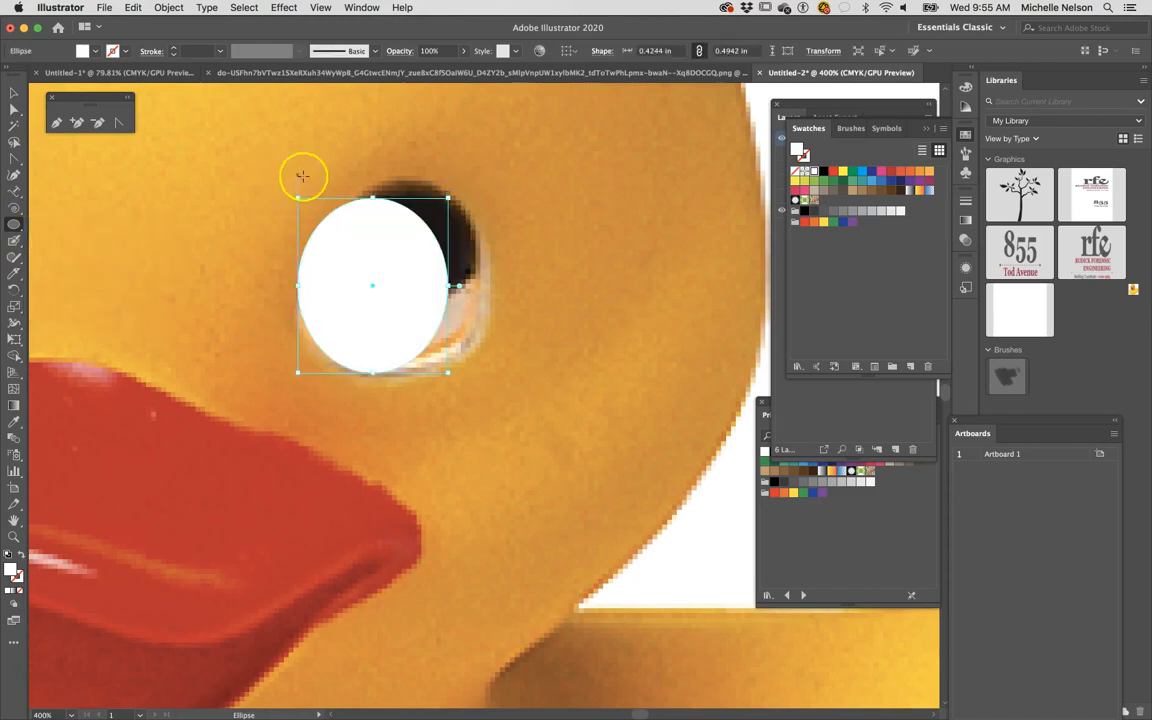
left_click_drag(448, 286, 488, 286)
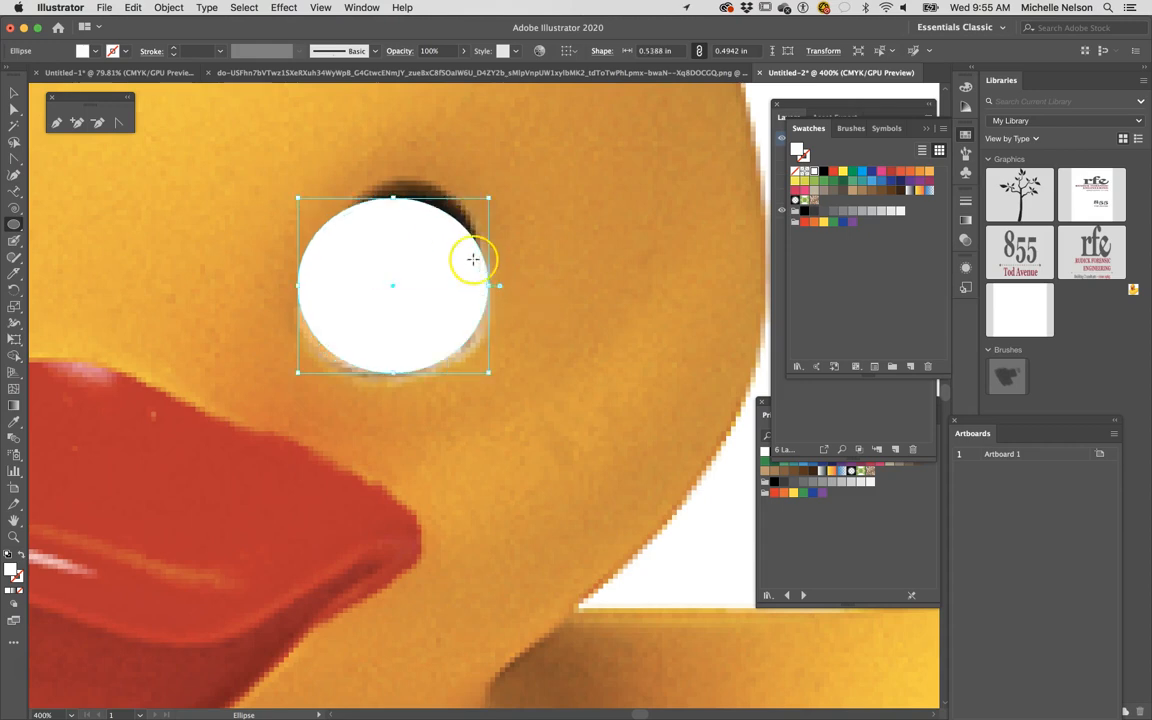
left_click_drag(393, 198, 398, 181)
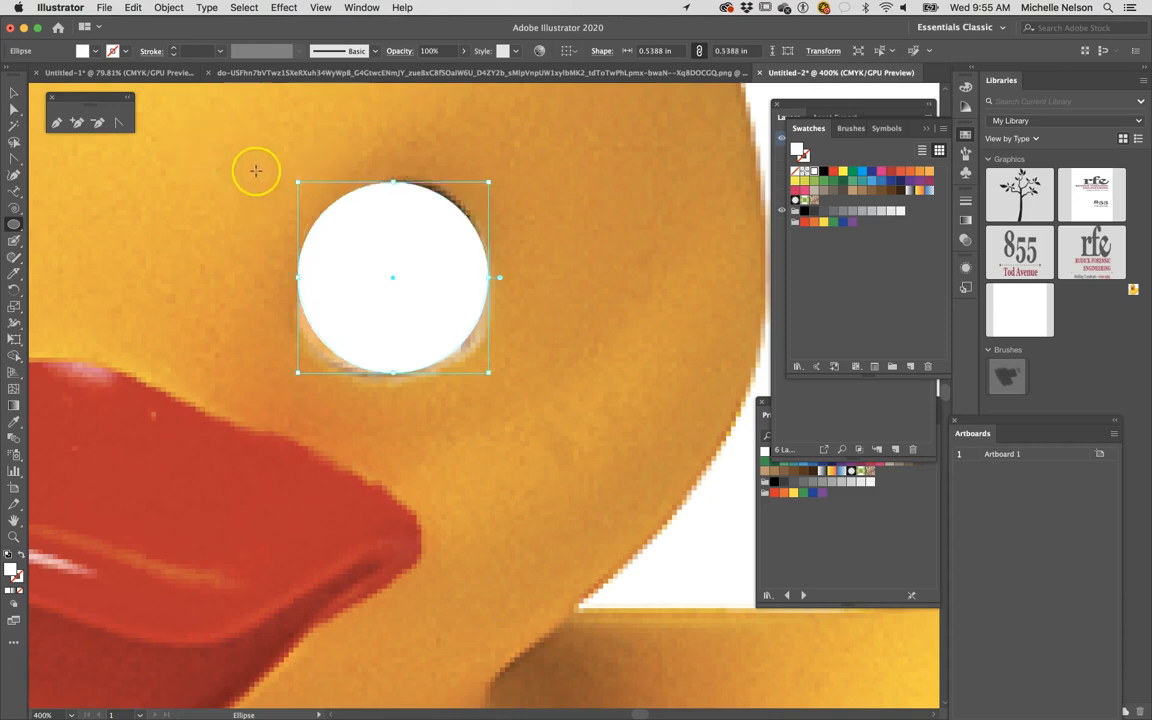
Step: Give the new circle a pink color and swap fill and stroke so only a pink outline surrounds the reference eye
left_click(791, 197)
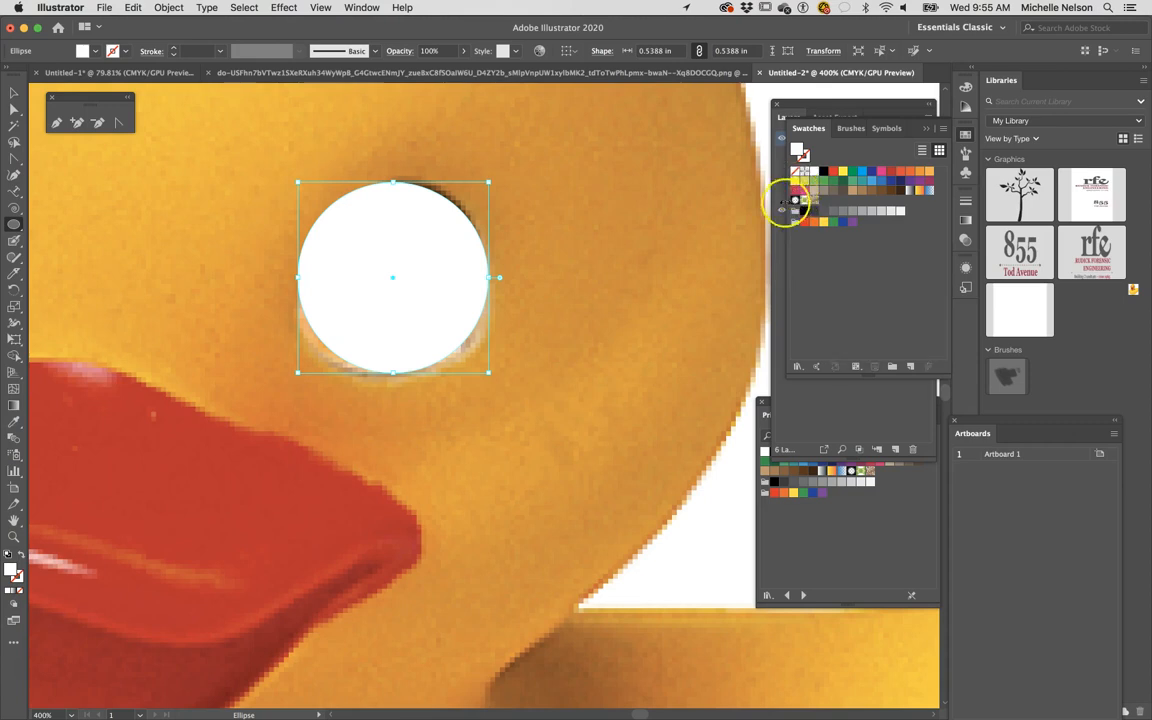
left_click(796, 191)
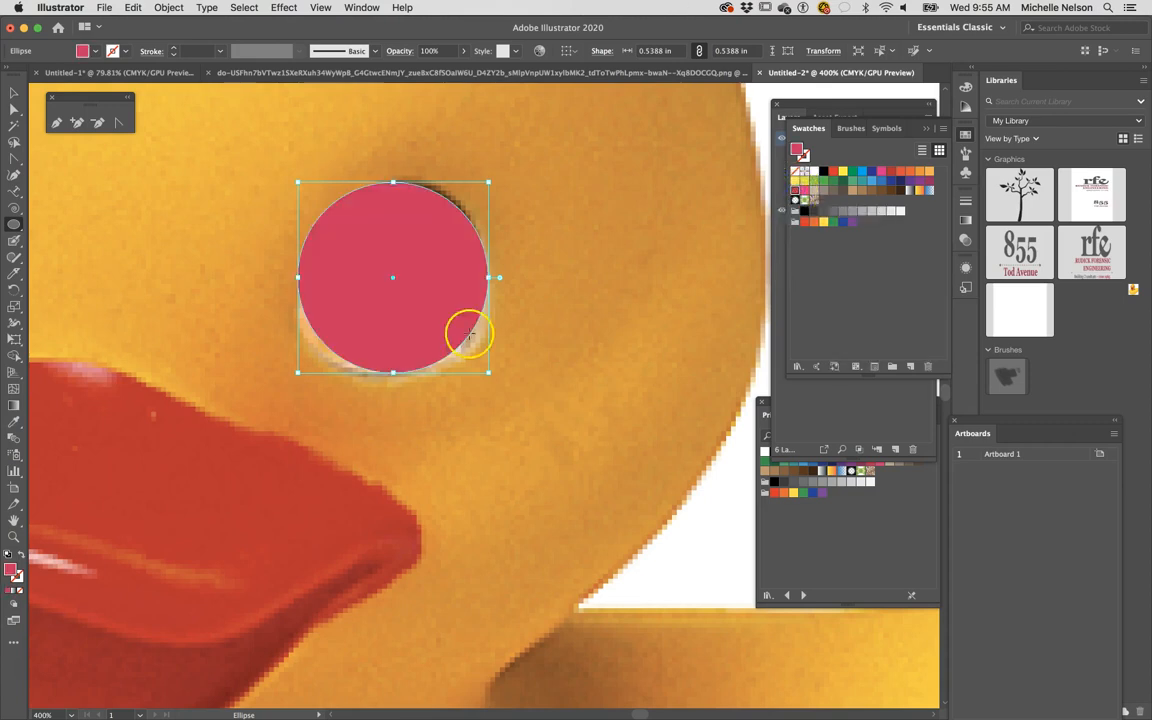
left_click(21, 557)
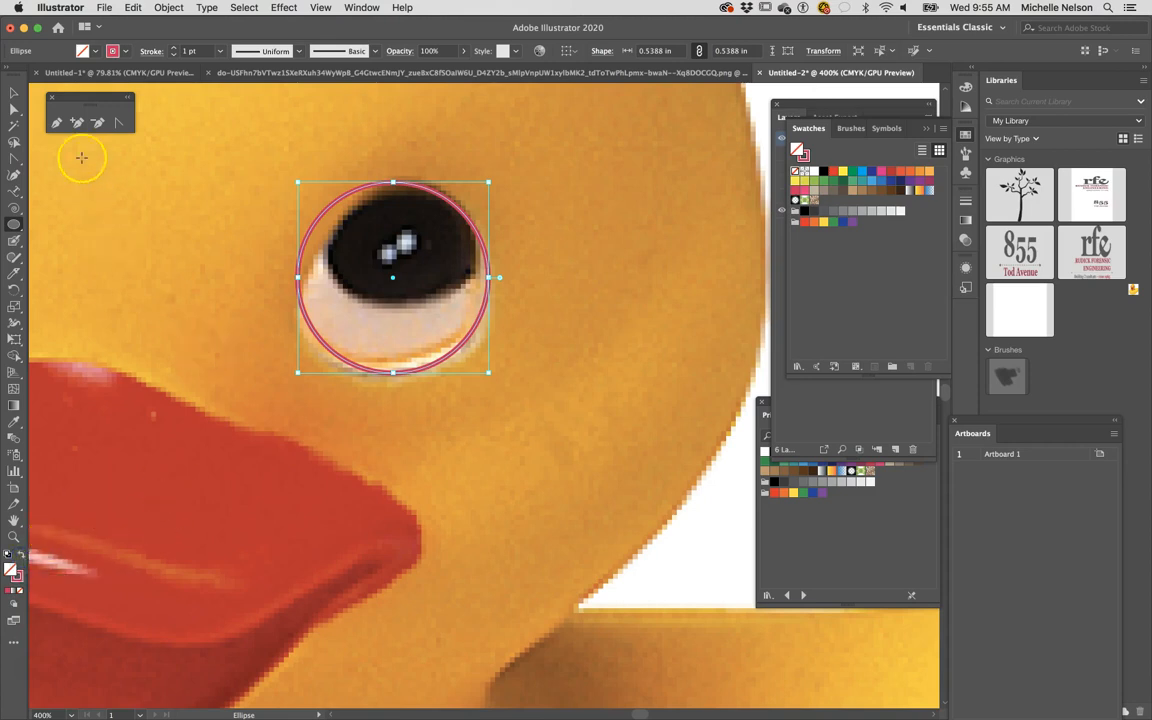
left_click(14, 93)
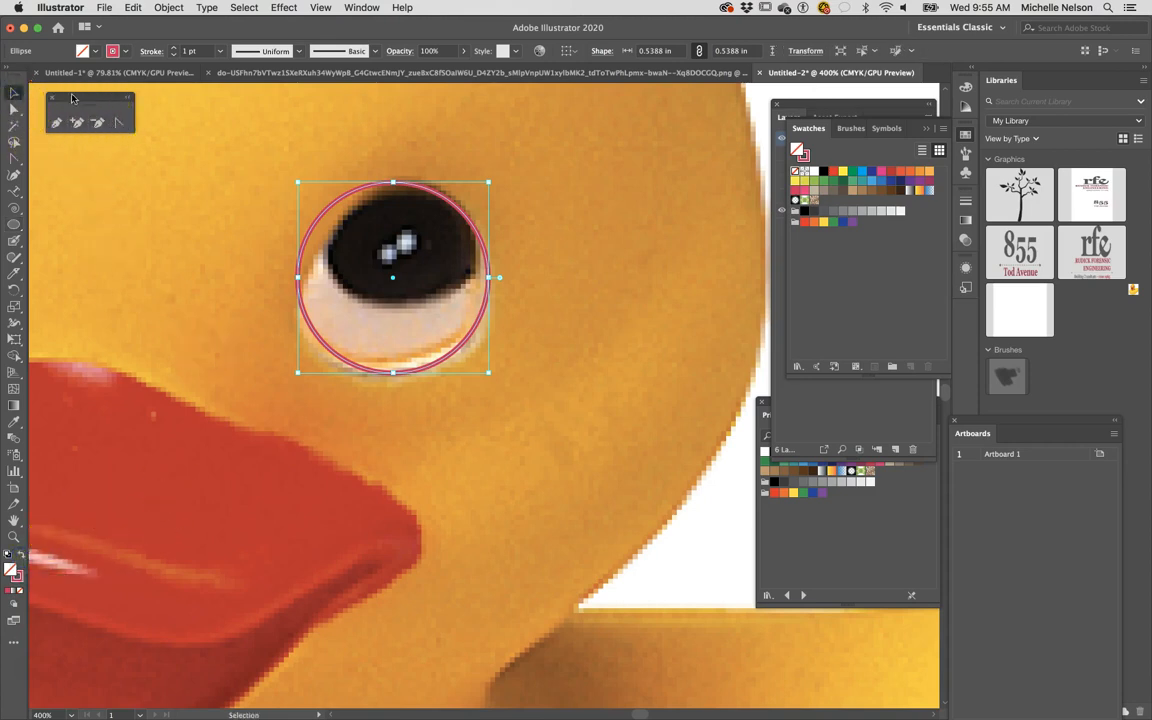
left_click(329, 141)
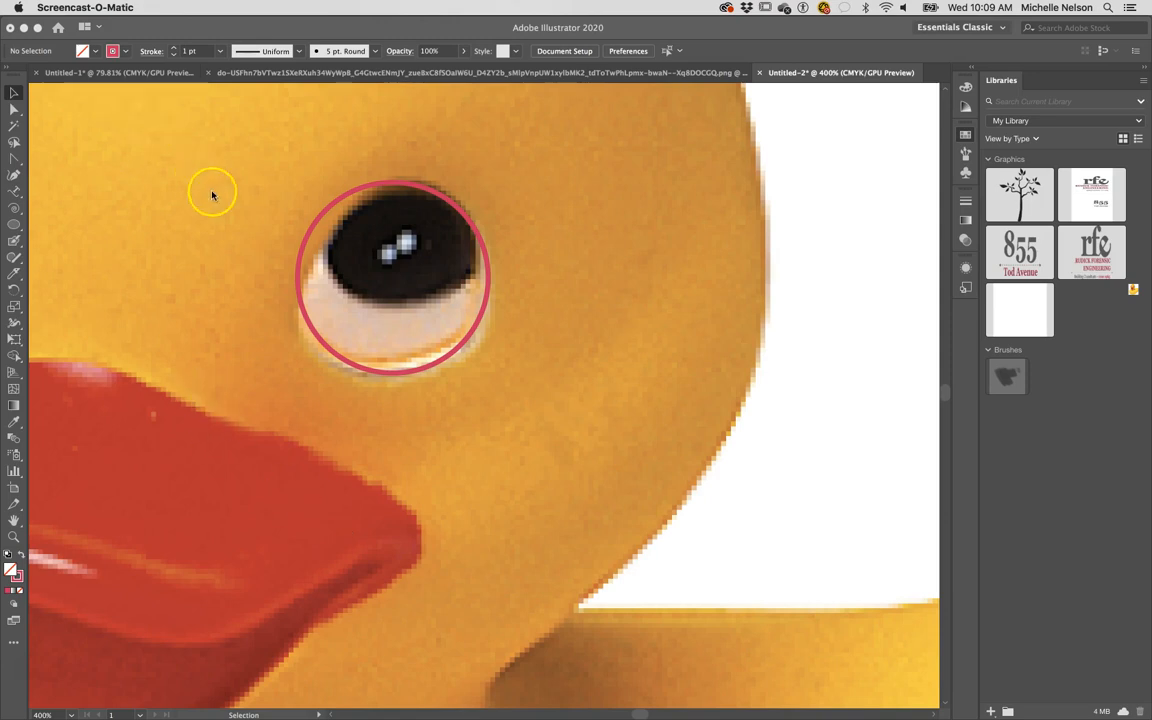
Step: Reshape the pink circle to the reference eye by lowering its left anchor, pulling its right anchor inward, and shifting its top and bottom anchors slightly right
left_click(319, 216)
left_click(324, 215)
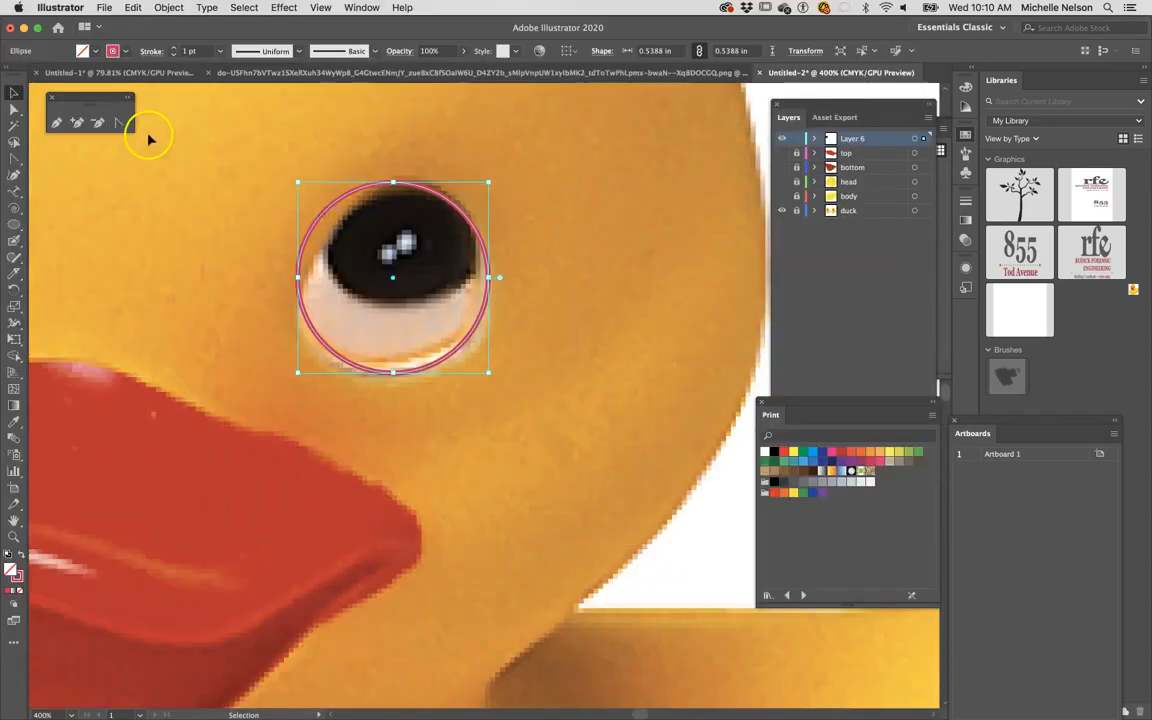
left_click(119, 122)
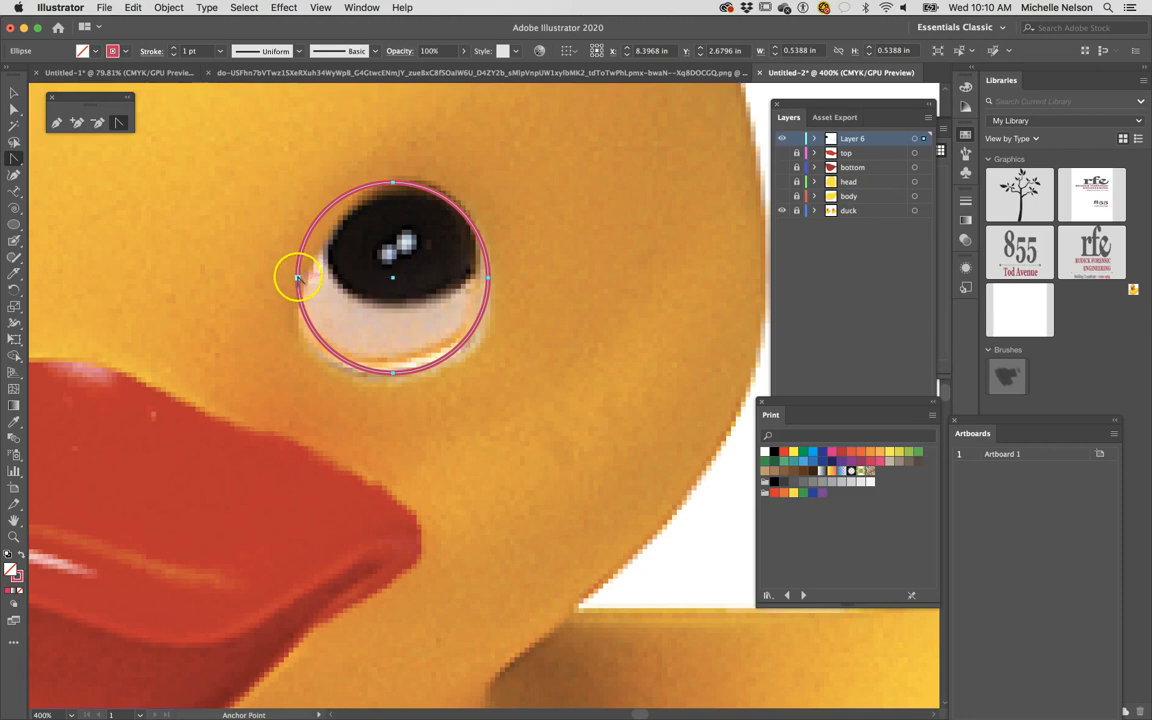
left_click(14, 107)
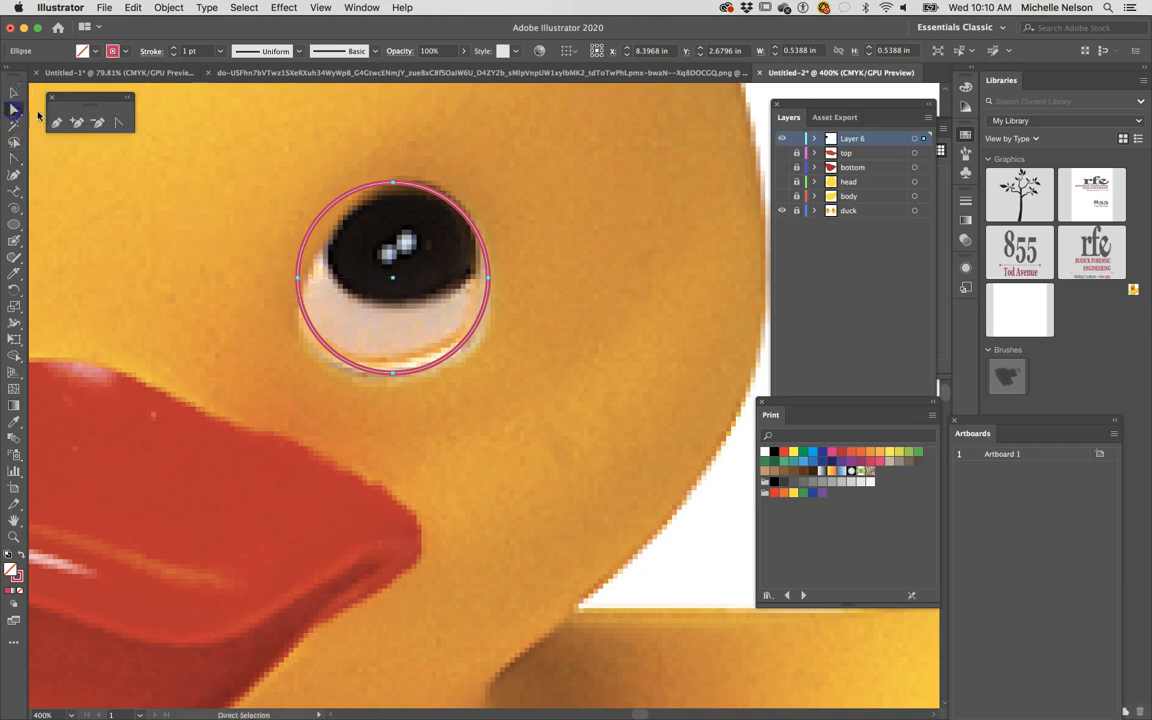
left_click_drag(297, 279, 301, 302)
left_click(303, 280)
mouse_move(482, 300)
left_mouse_down()
mouse_move(499, 285)
mouse_move(480, 283)
left_mouse_up()
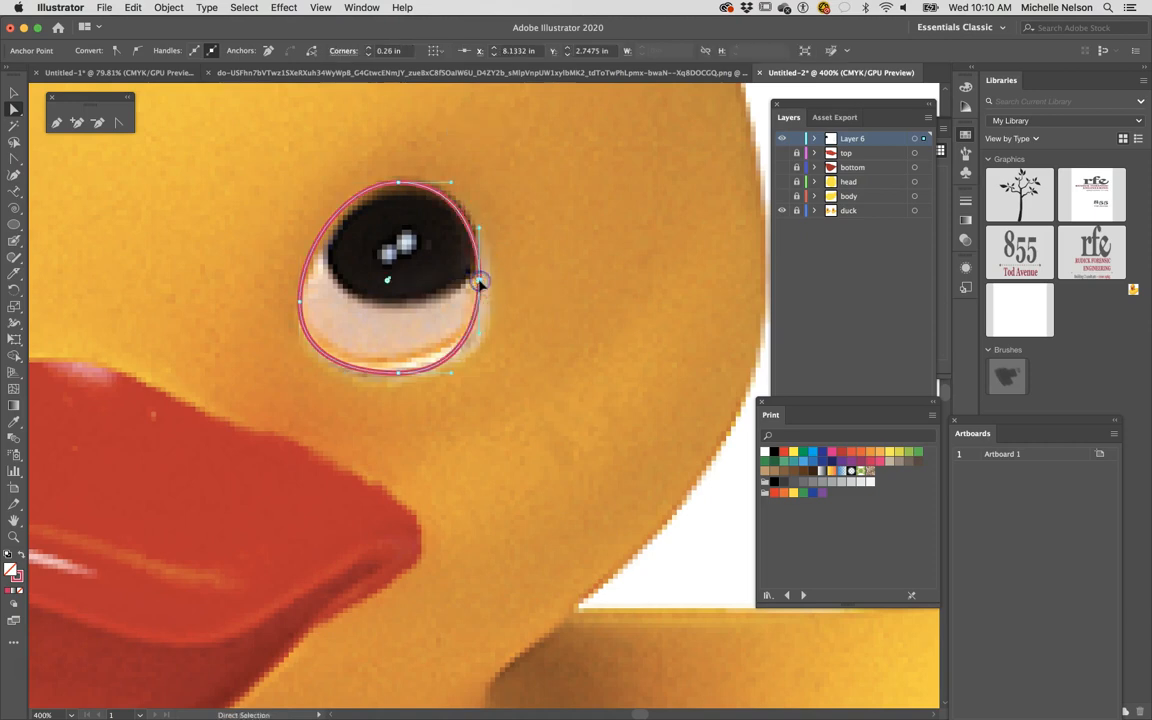
left_click_drag(405, 385, 398, 372)
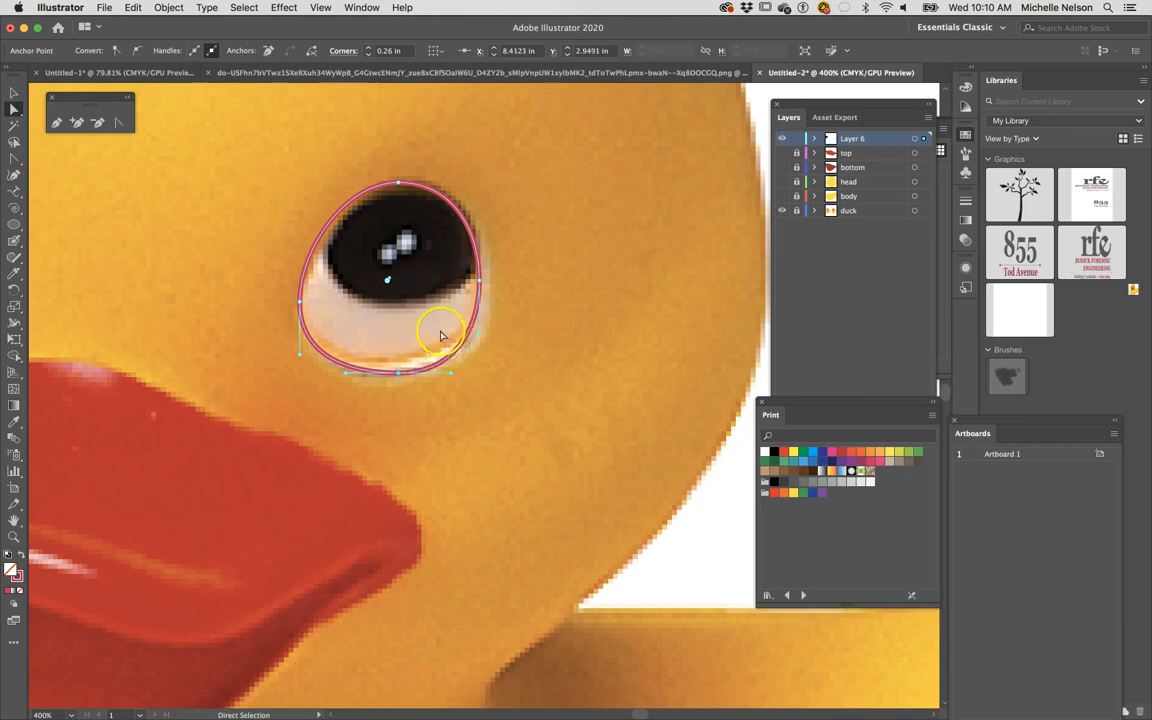
Step: Remove the eye shape's pink stroke, fill it white, and move it aside to the right of the reference eye
left_click(20, 589)
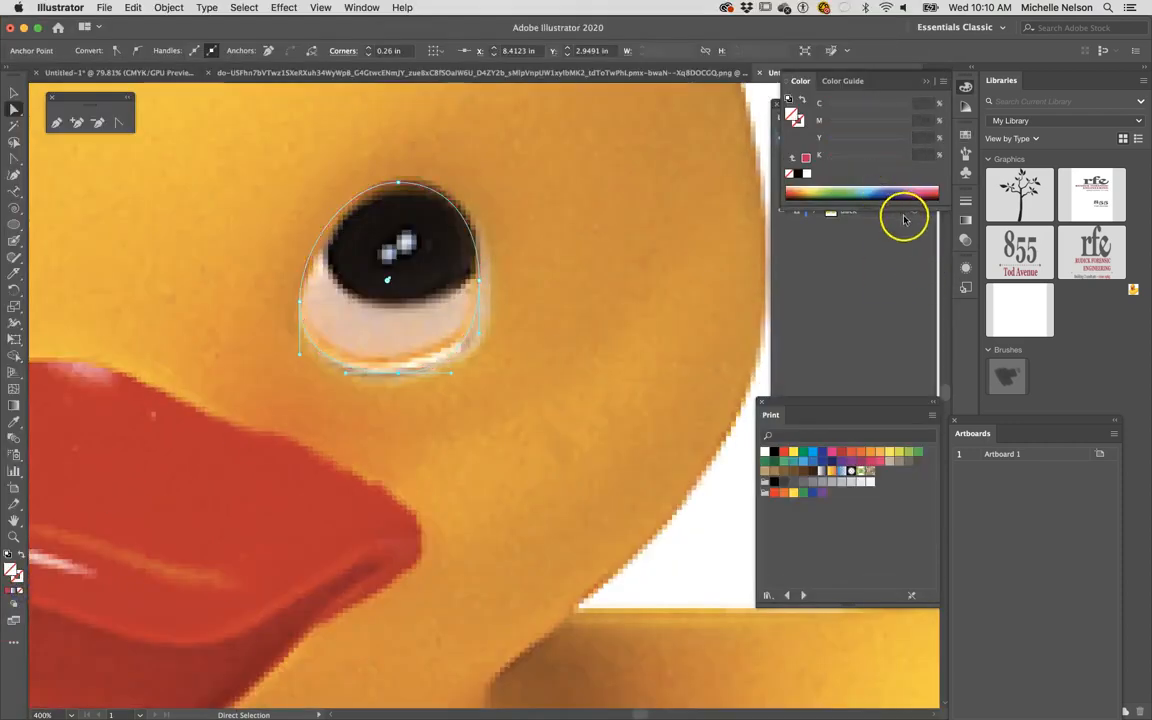
left_click(808, 173)
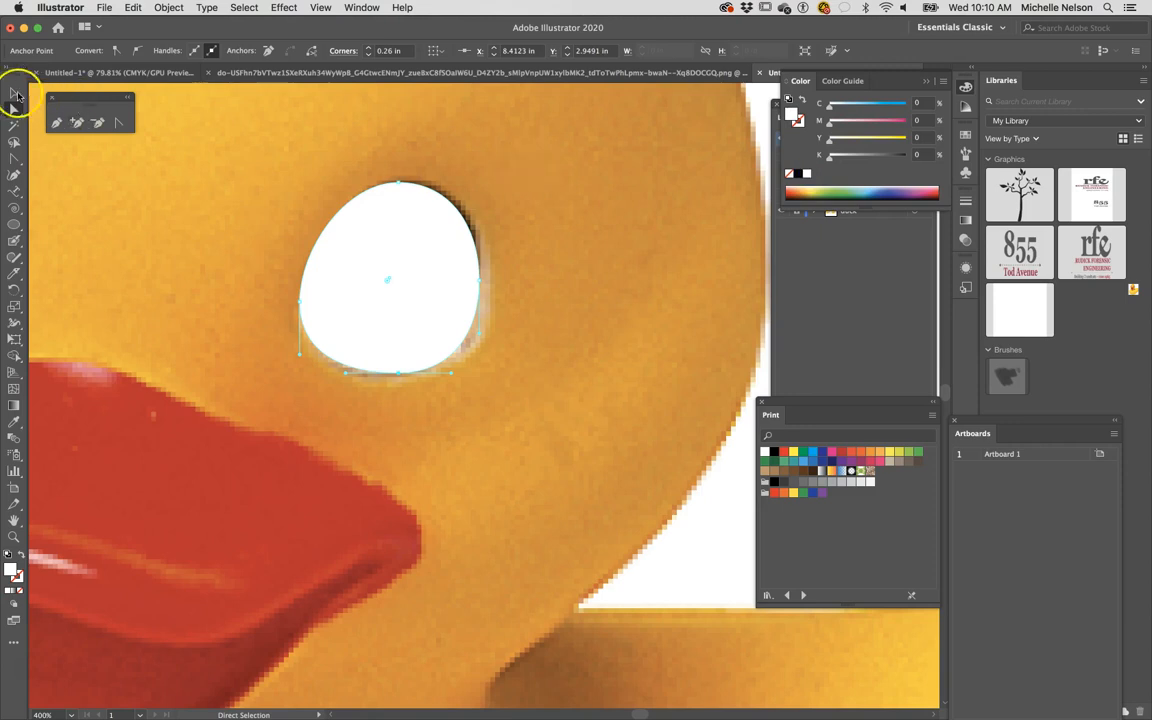
left_click(14, 92)
left_click_drag(484, 291, 705, 289)
Step: Draw a white ellipse about 0.33 × 0.28 in over the second eye's pupil and pull its anchors outward to the reference pupil's edges
left_click(14, 224)
left_click_drag(357, 203, 474, 297)
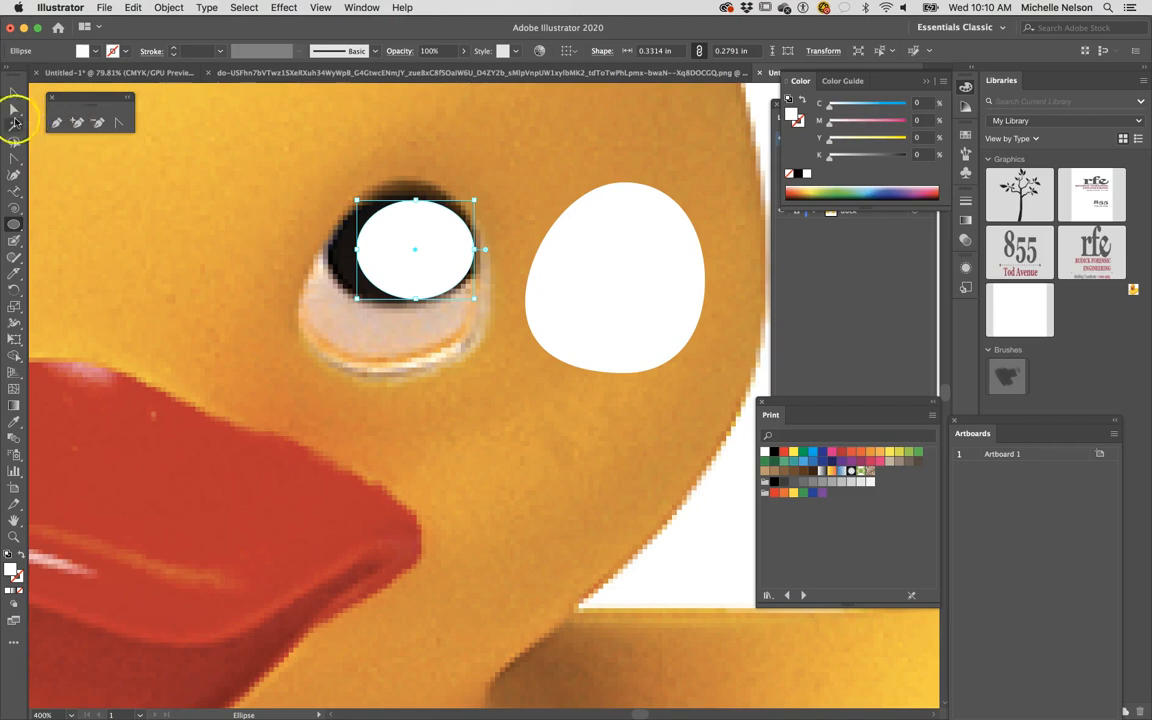
left_click(15, 111)
left_click(416, 201)
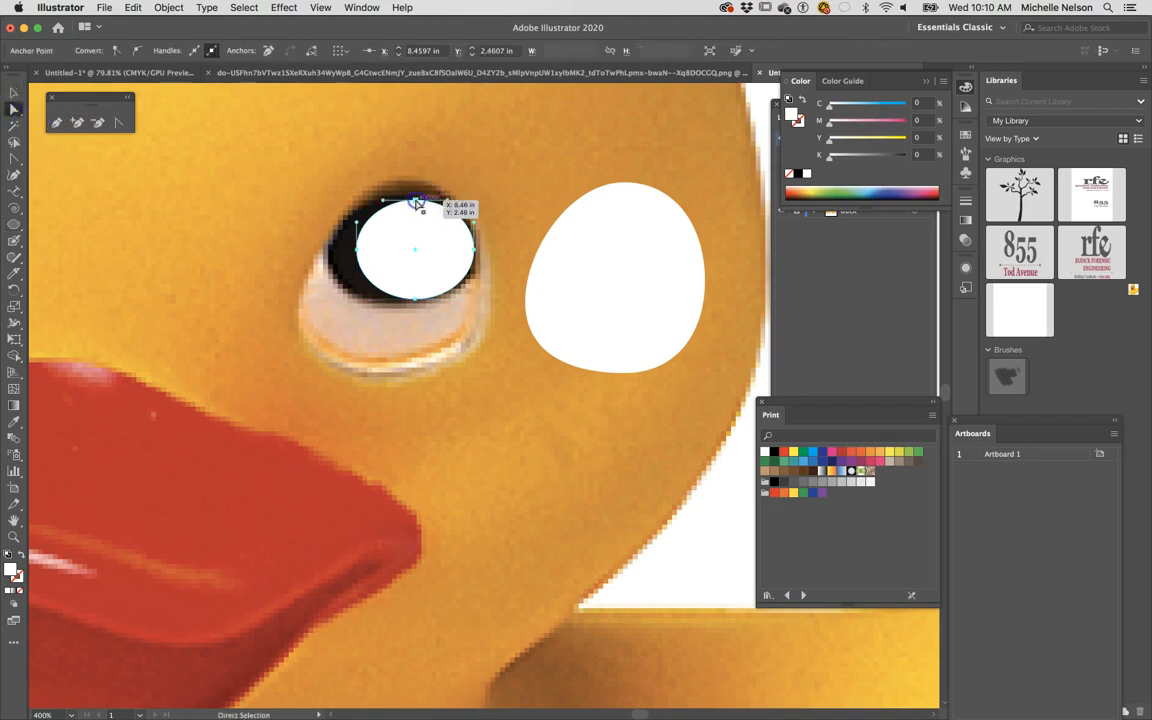
left_click_drag(416, 201, 411, 186)
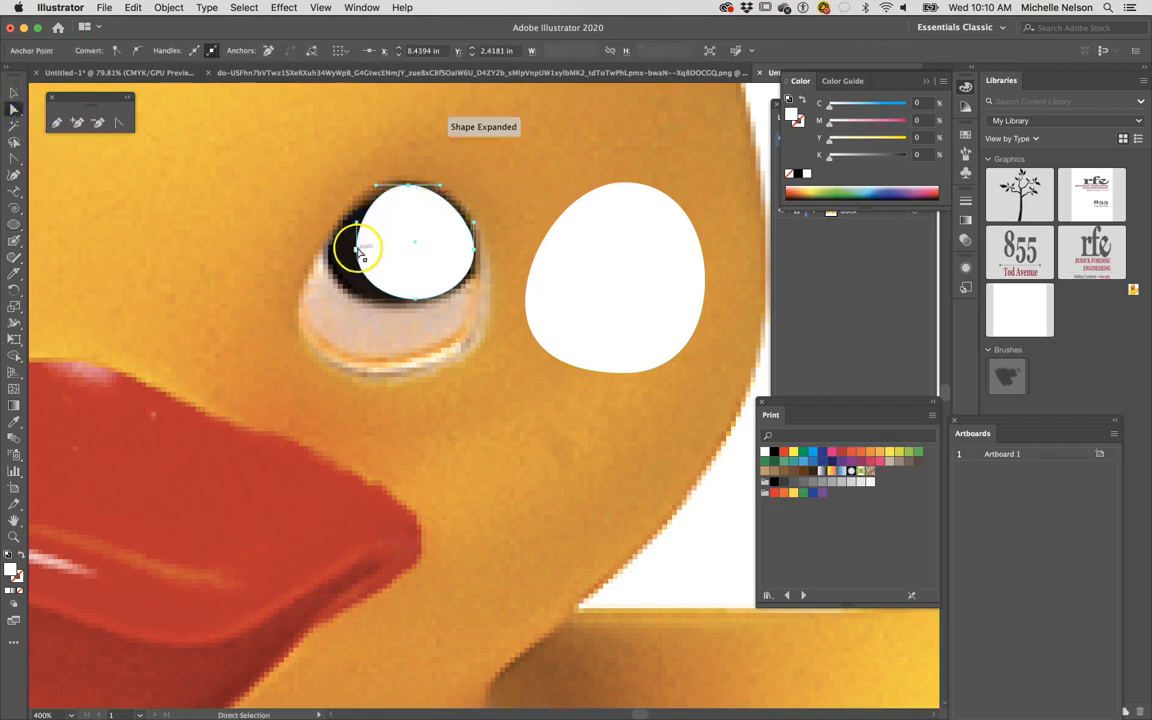
left_click_drag(357, 250, 325, 253)
left_click(417, 302)
left_click_drag(417, 305, 416, 305)
left_click_drag(473, 249, 479, 252)
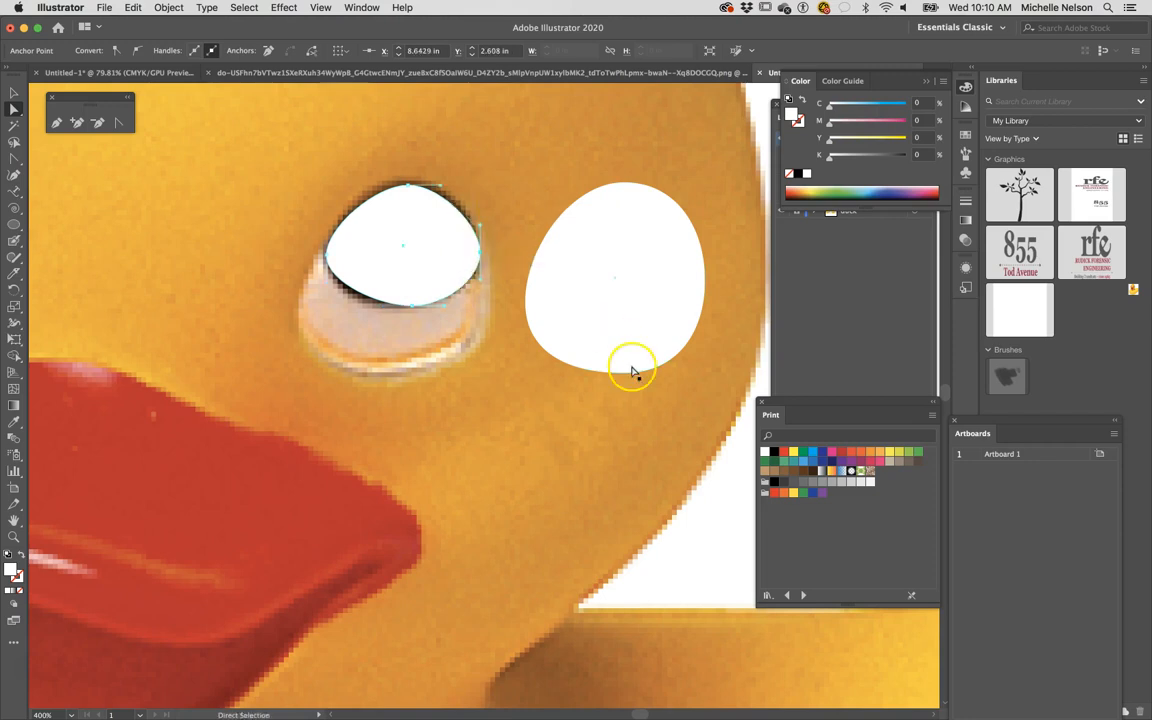
Step: Fill the pupil shape black and move it onto the white eye shape beside the reference eye
left_click(773, 453)
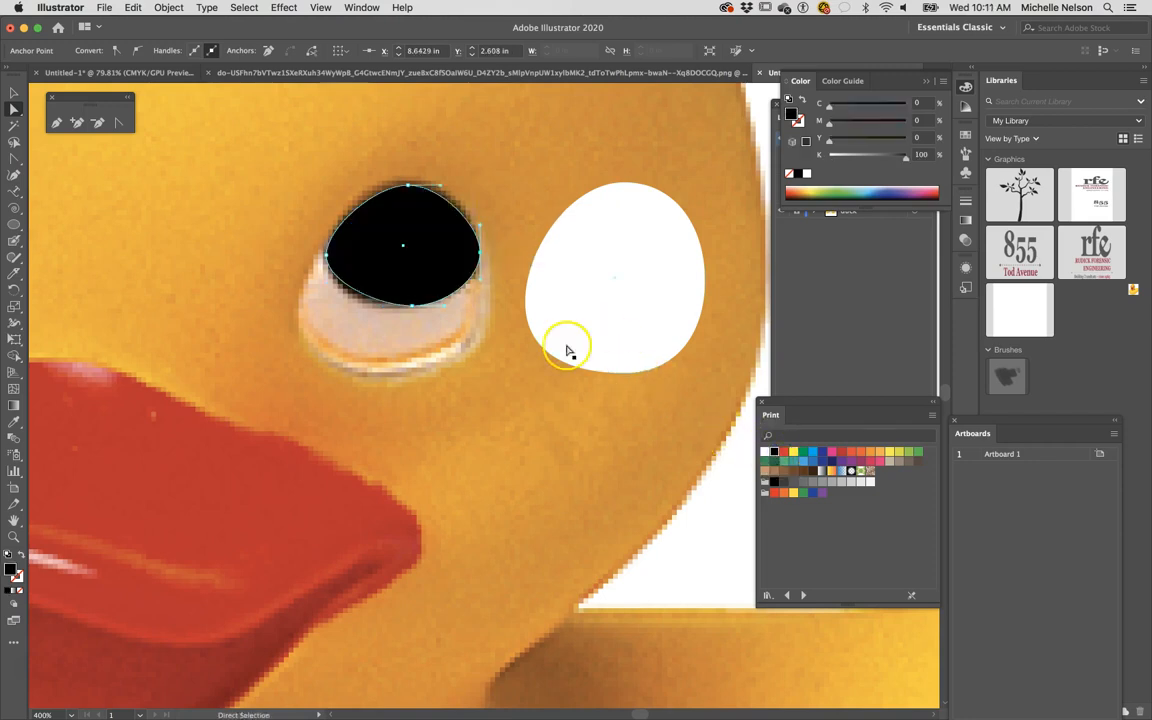
left_click_drag(396, 244, 537, 252)
Step: Round out the black pupil by lengthening both handles of its top anchor and angling its bottom anchor's right handle upward
left_click(545, 252)
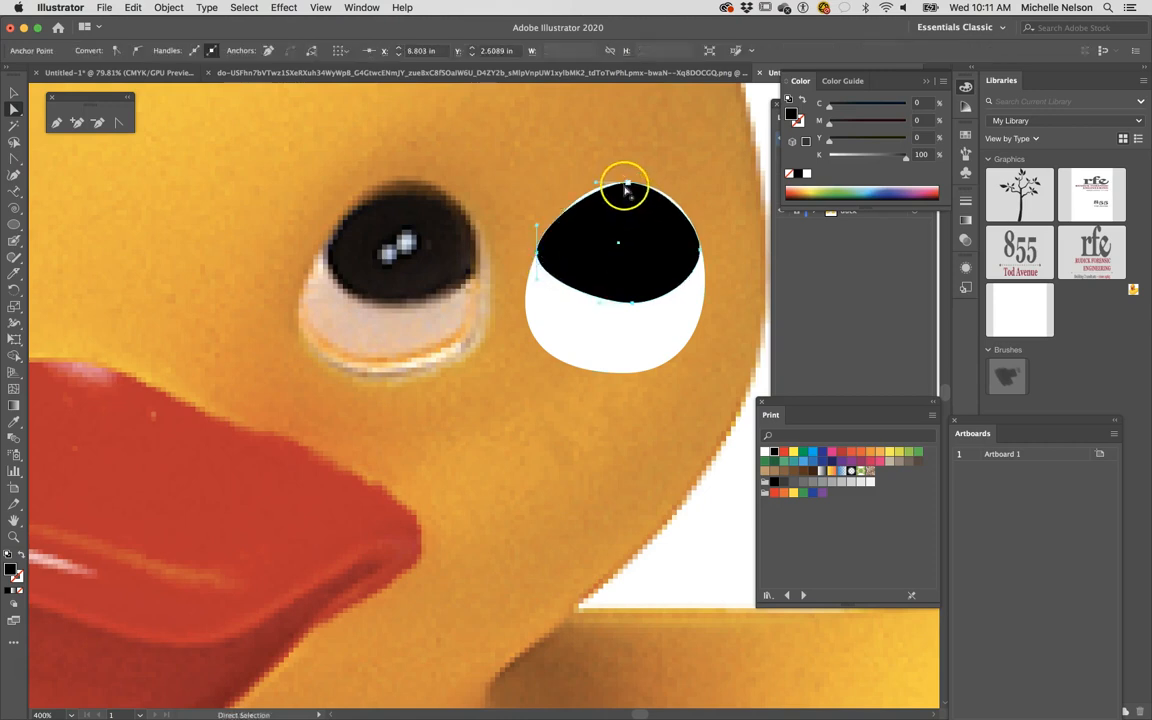
left_click_drag(595, 186, 575, 182)
left_click(628, 183)
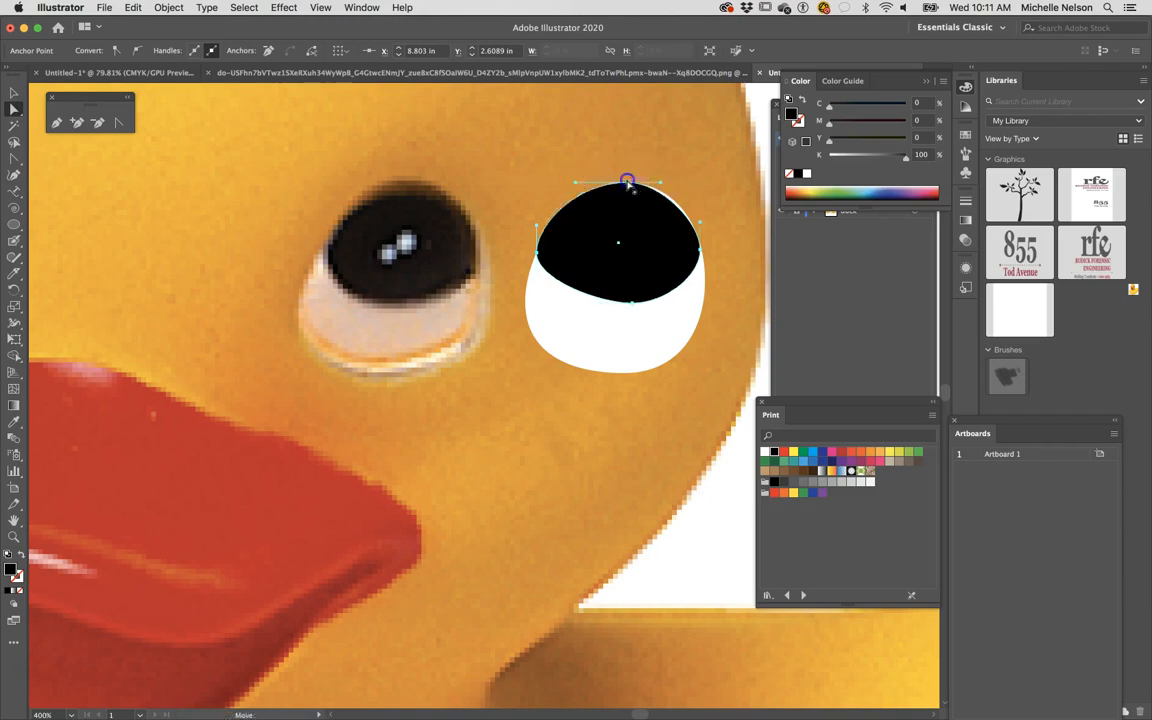
left_click_drag(655, 186, 676, 184)
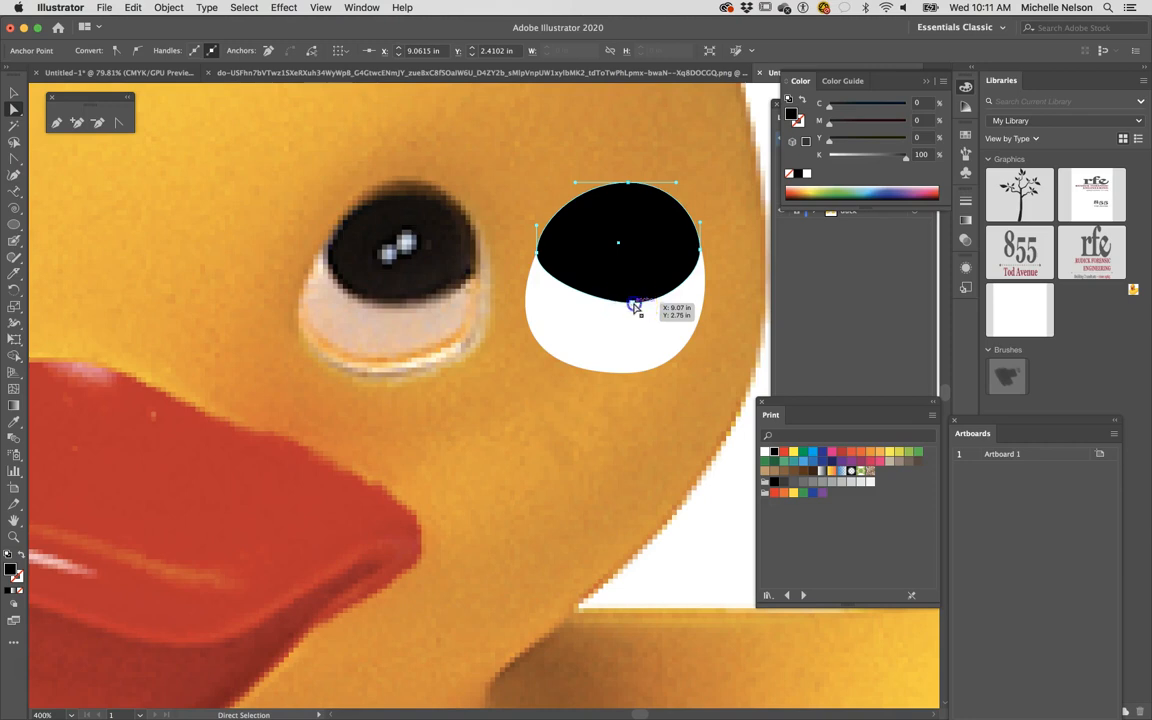
left_click_drag(630, 307, 676, 293)
left_click(719, 213)
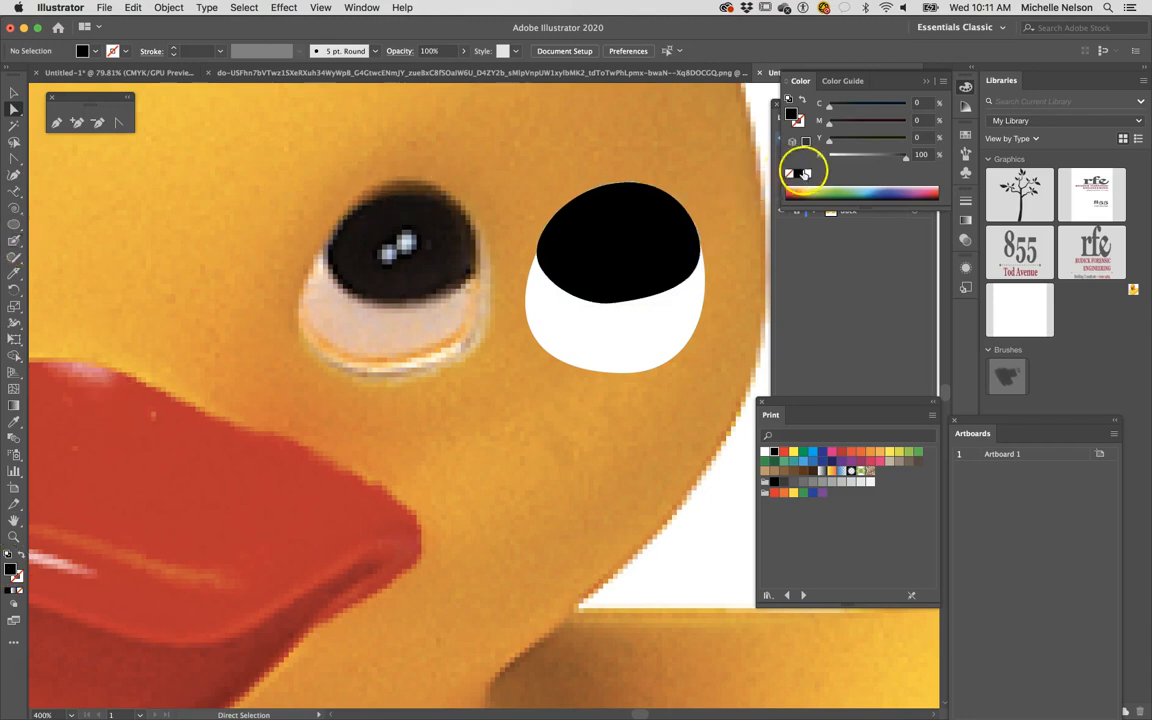
Step: Draw two small white highlight circles on the reference pupil, the larger about 0.05 in, and move the traced eye white and pupil back beneath them
left_click(809, 174)
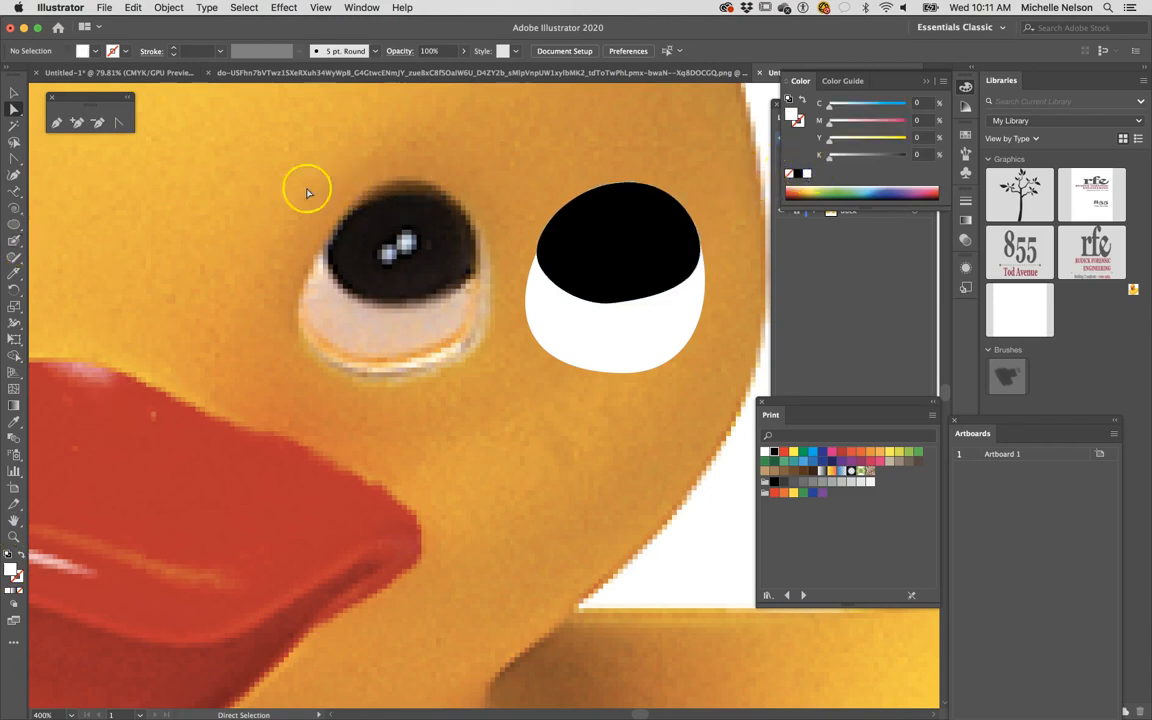
left_click(14, 224)
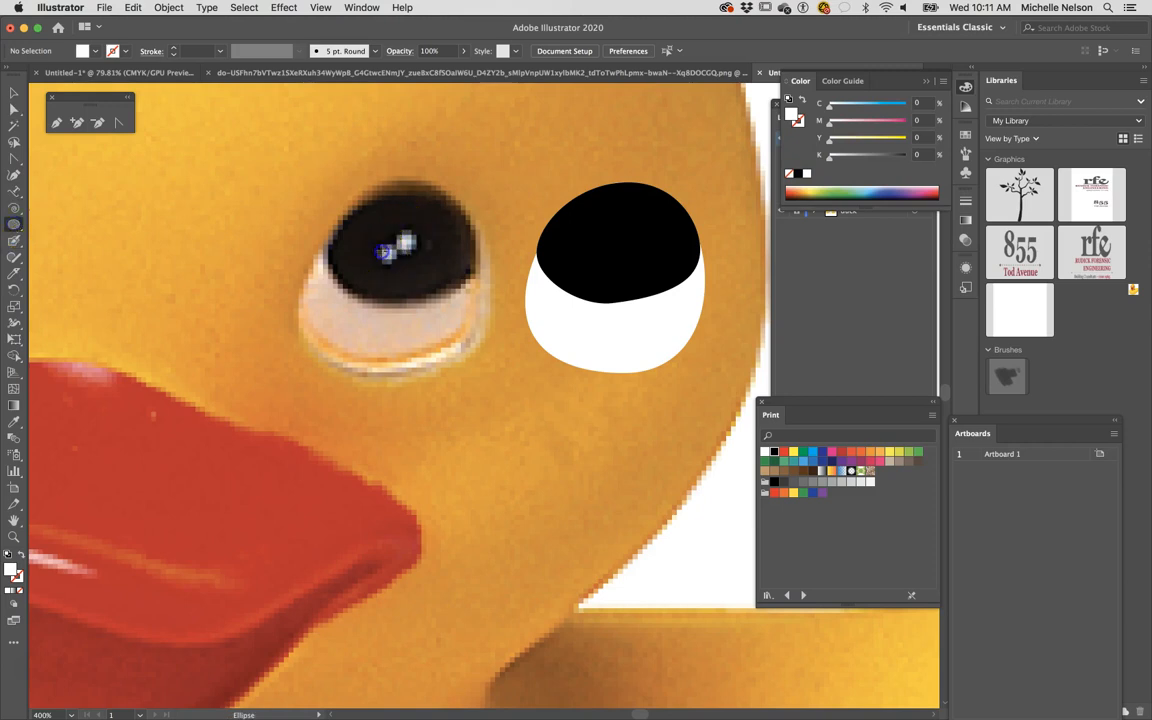
left_click_drag(391, 257, 416, 250)
left_click(14, 93)
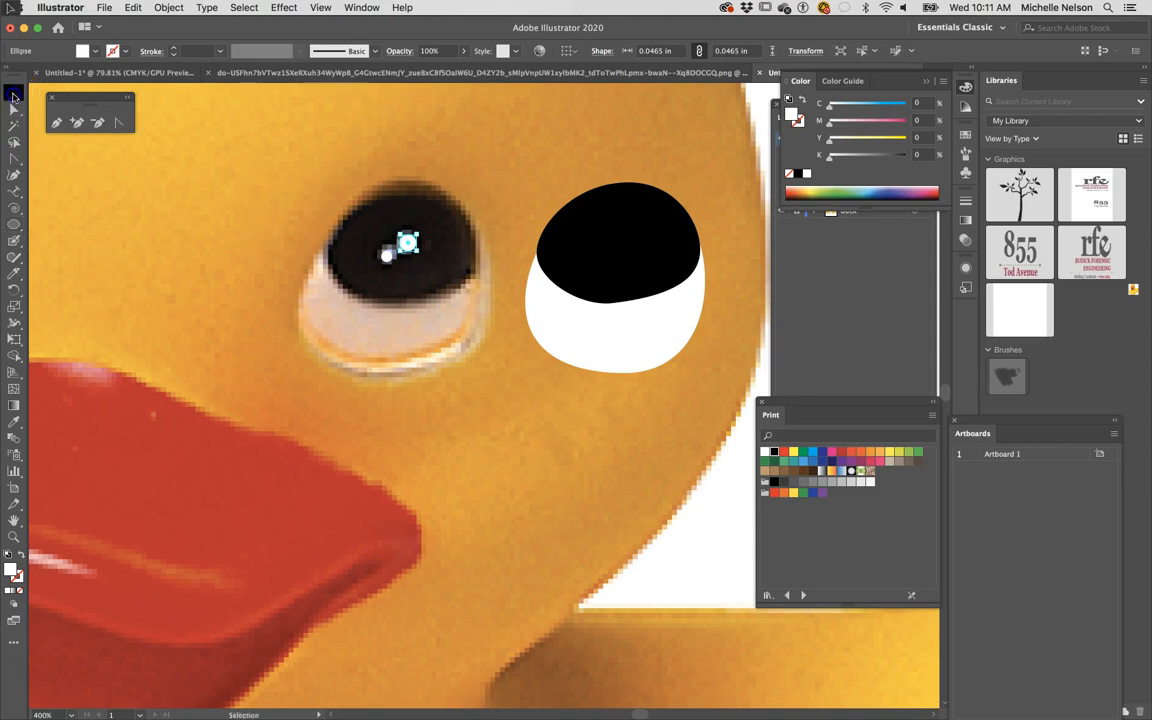
left_click_drag(667, 362, 447, 366)
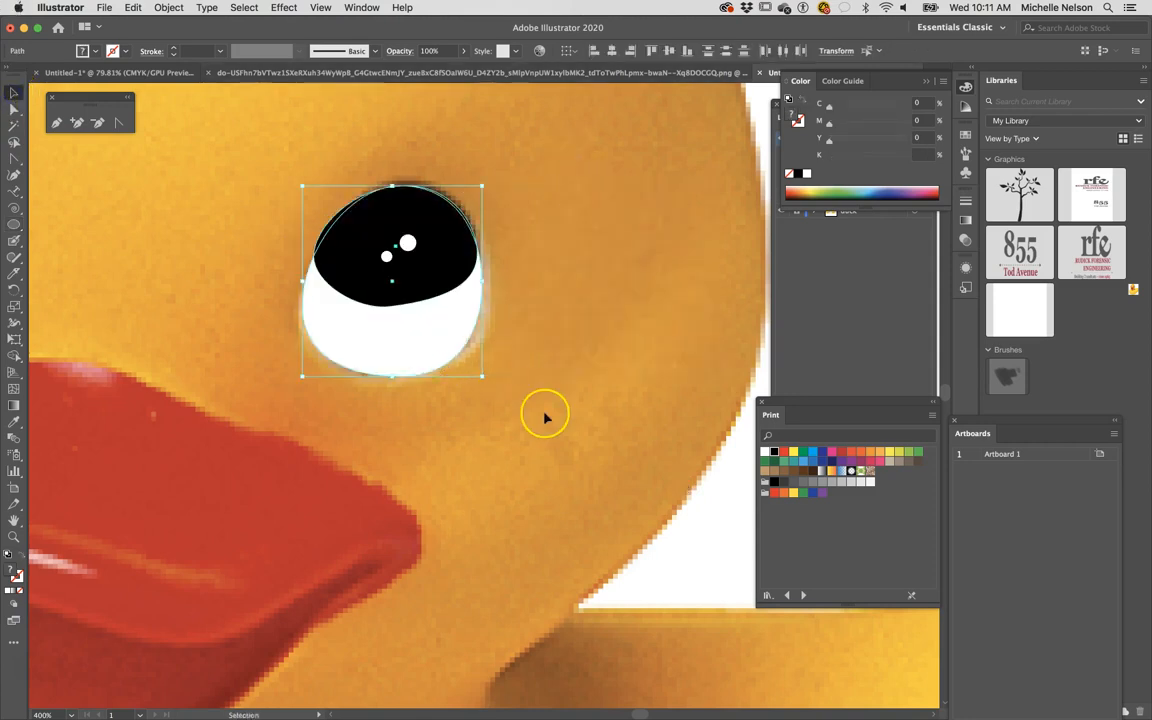
Step: Show the top, bottom, head and body layers again and deselect the eye artwork
scroll(545, 418, "down", 5)
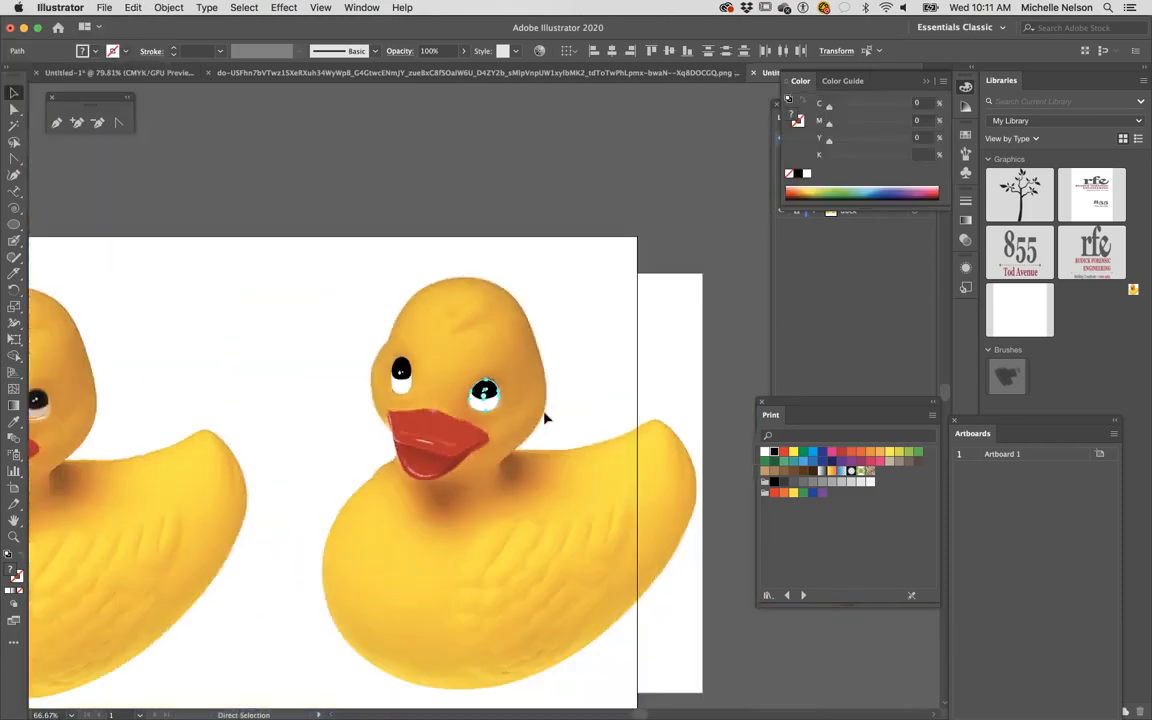
scroll(645, 415, "down", 3)
scroll(645, 415, "right", 1)
key("F7")
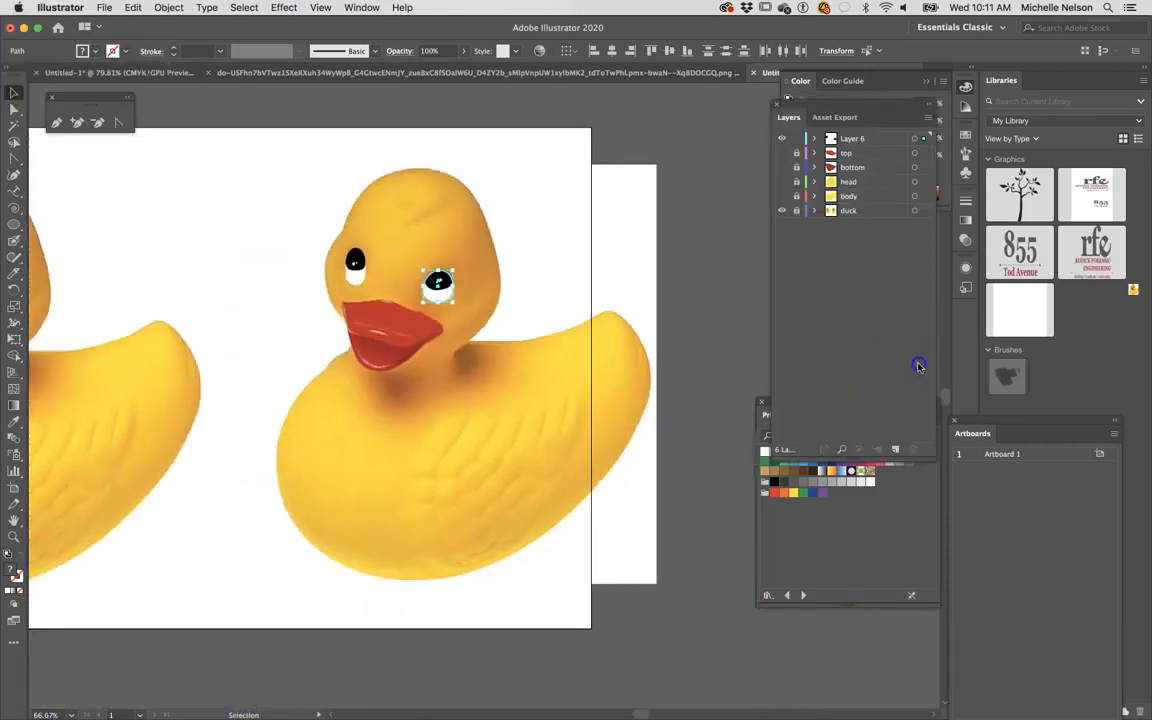
left_click(782, 196)
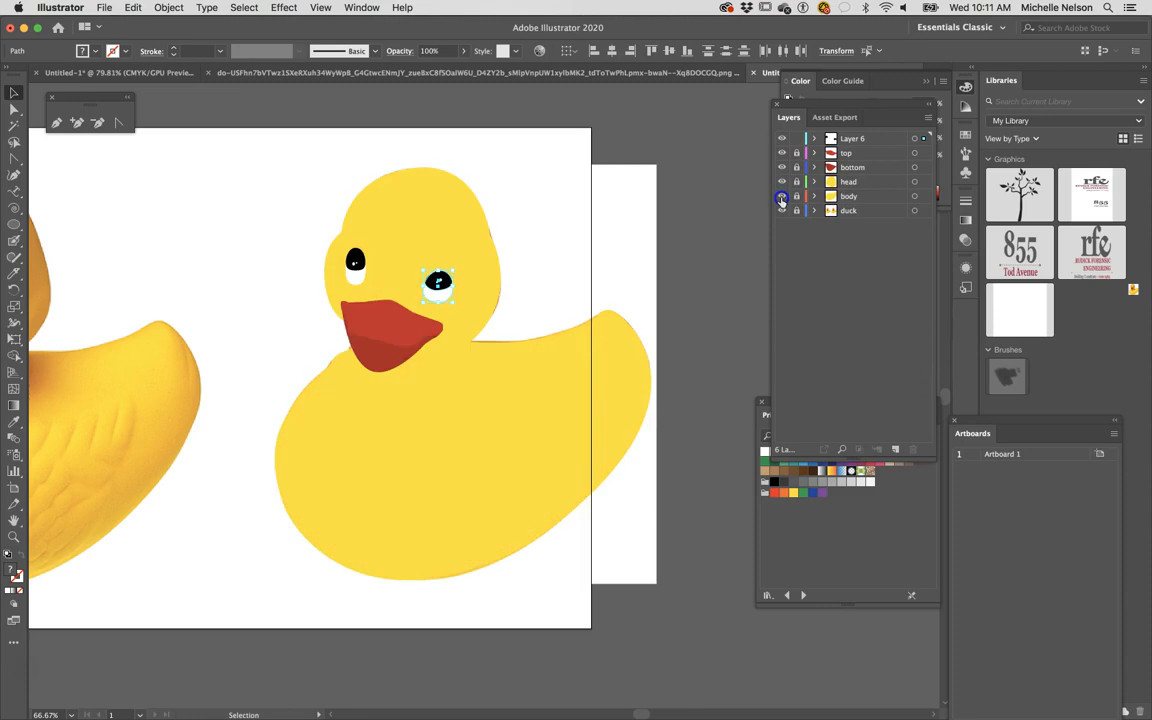
left_click(486, 295)
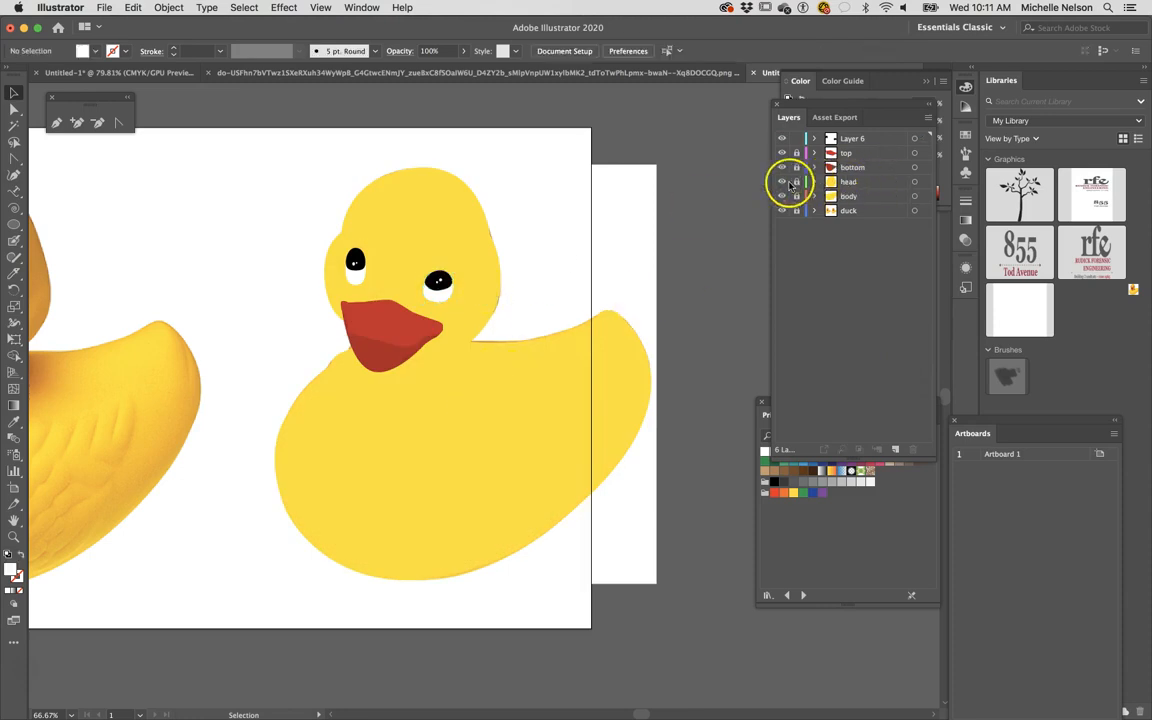
Step: Unlock the head layer and recolor the traced head with a darker yellow sampled from the body of the other reference duck
left_click(796, 184)
left_click(483, 266)
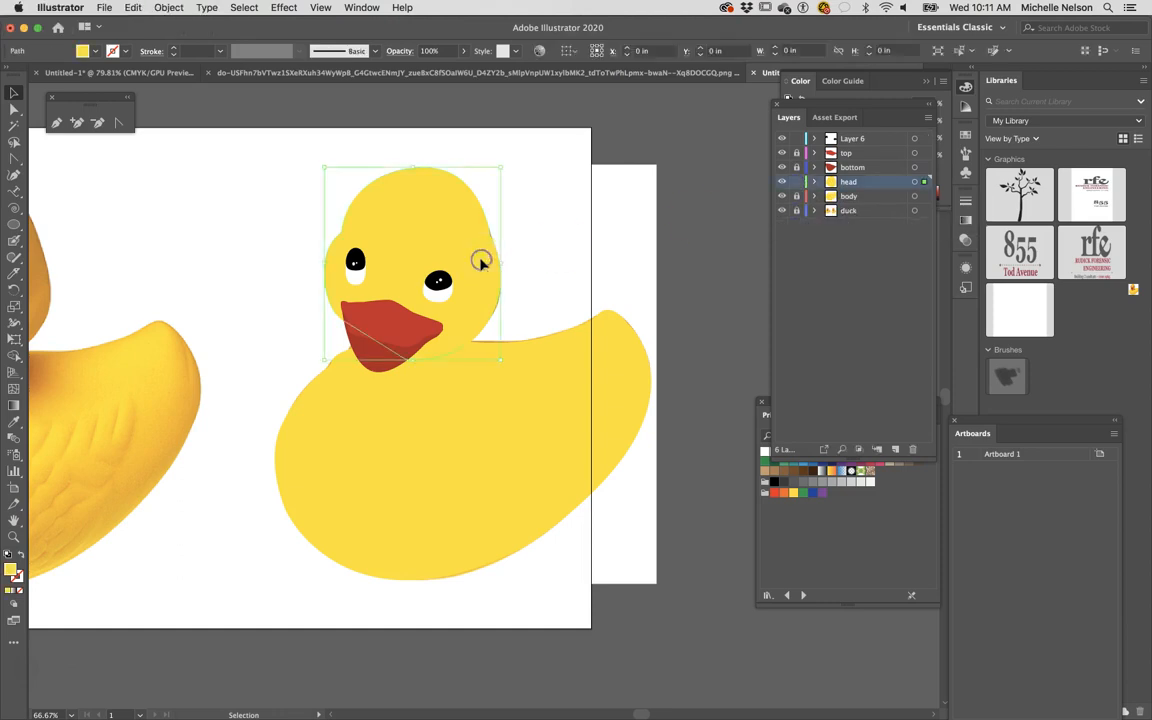
scroll(208, 270, "left", 2)
scroll(208, 270, "down", 1)
left_click(14, 421)
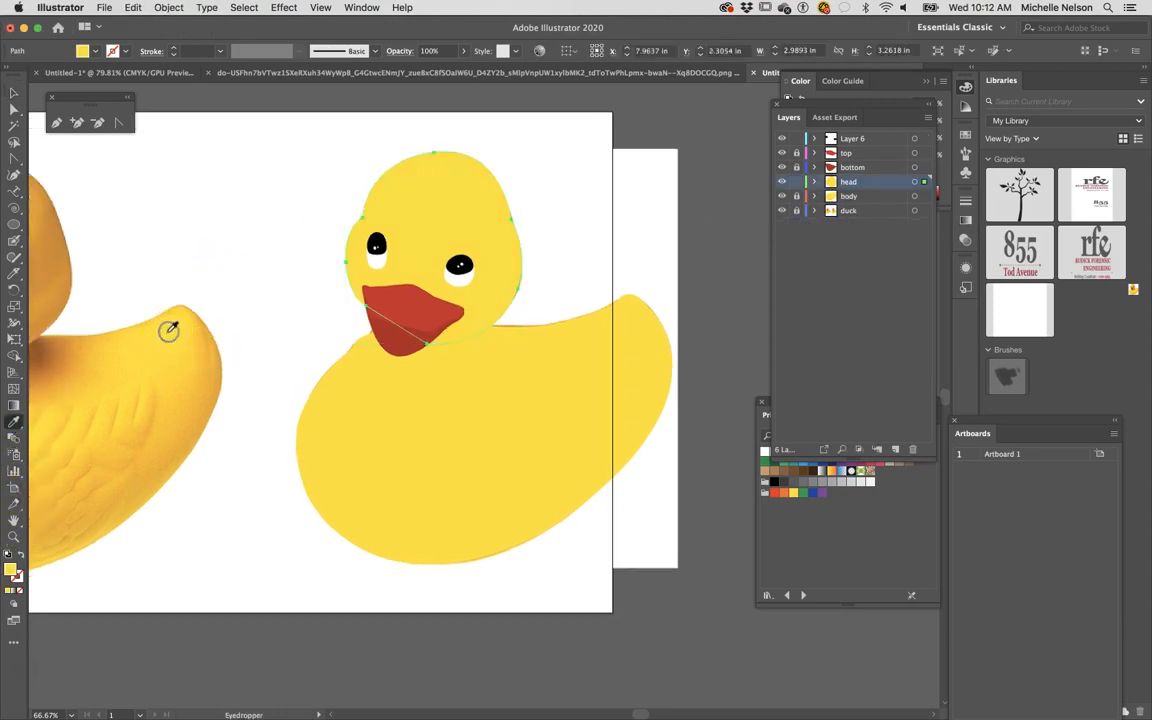
left_click(170, 408)
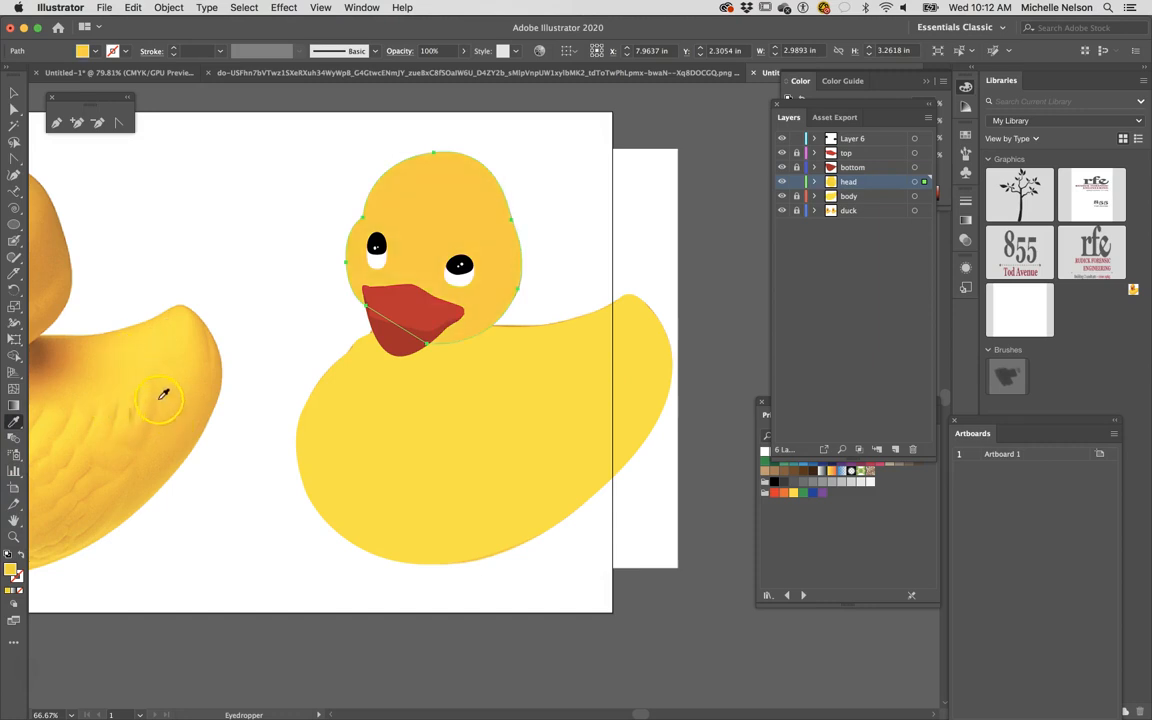
left_click(14, 93)
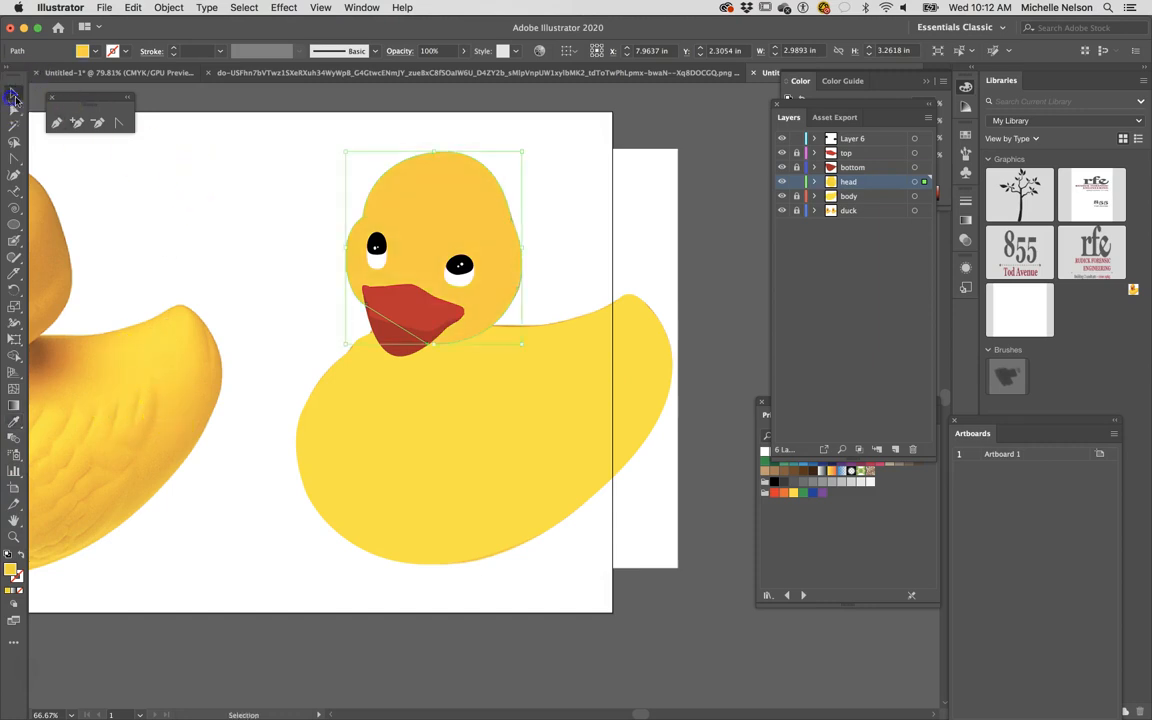
left_click(197, 173)
scroll(265, 231, "right", 3)
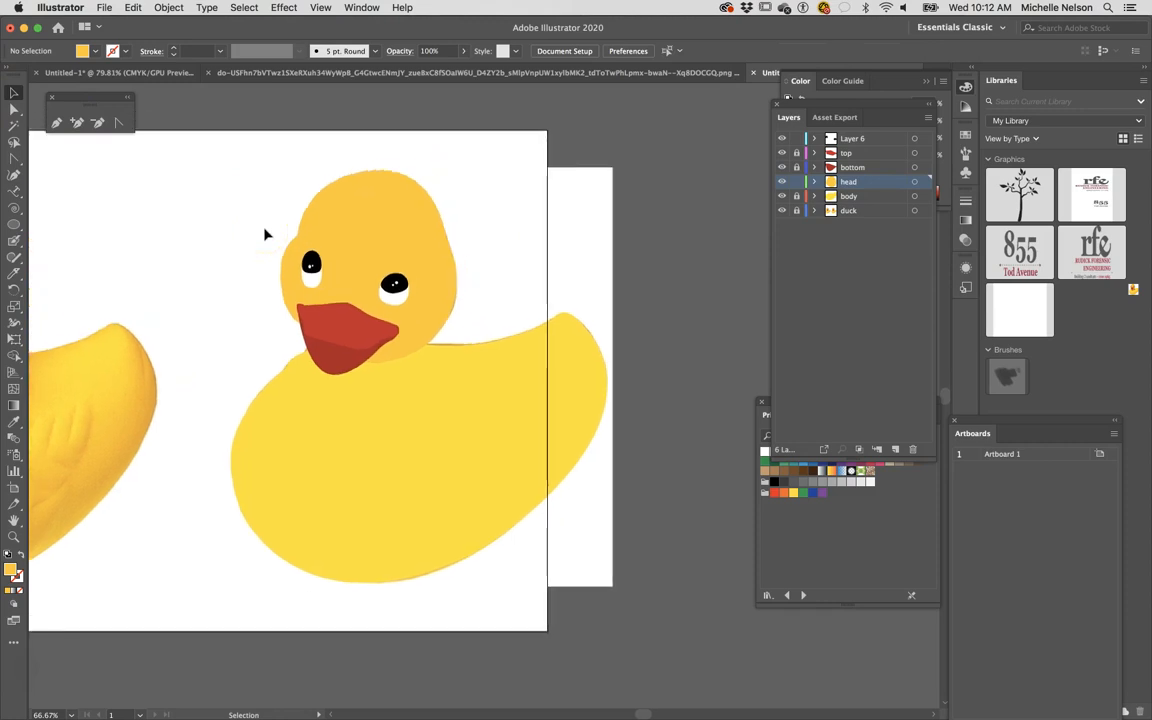
key("minus")
key("super+minus")
key("super+minus")
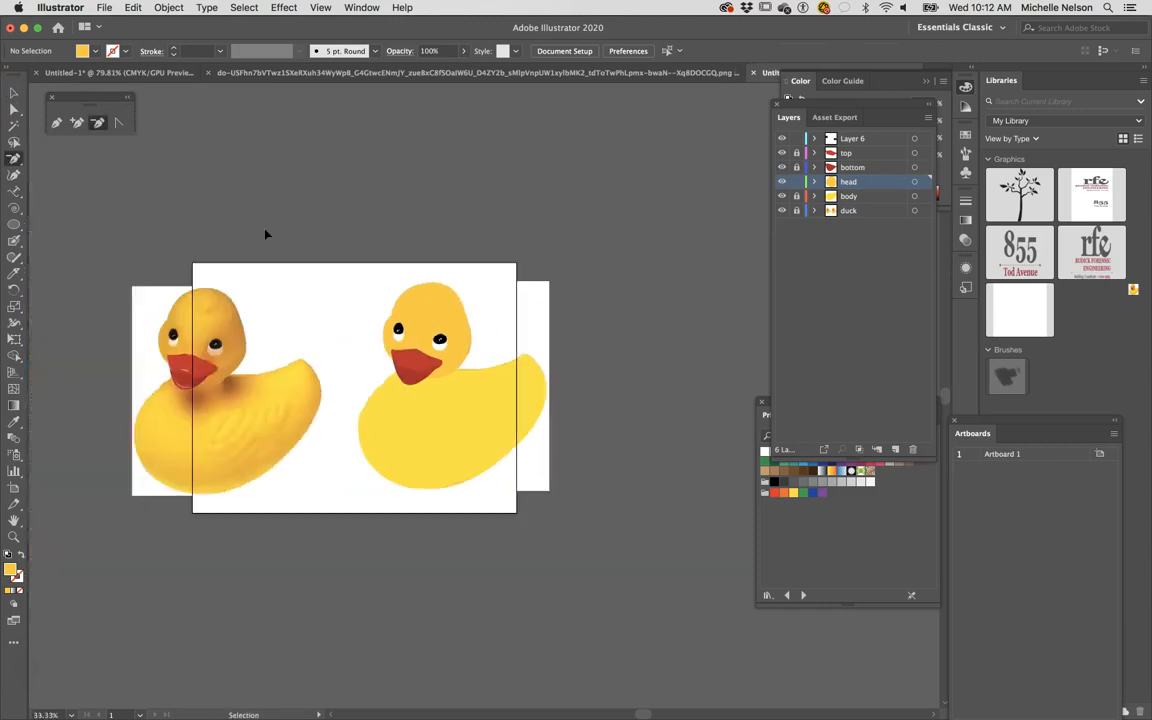
left_click(347, 238)
left_click(699, 392)
left_click(332, 248)
left_click(710, 392)
Step: Unlock the top, bottom and body layers, leaving the duck reference layer locked
left_click(796, 152)
left_click_drag(796, 155, 796, 199)
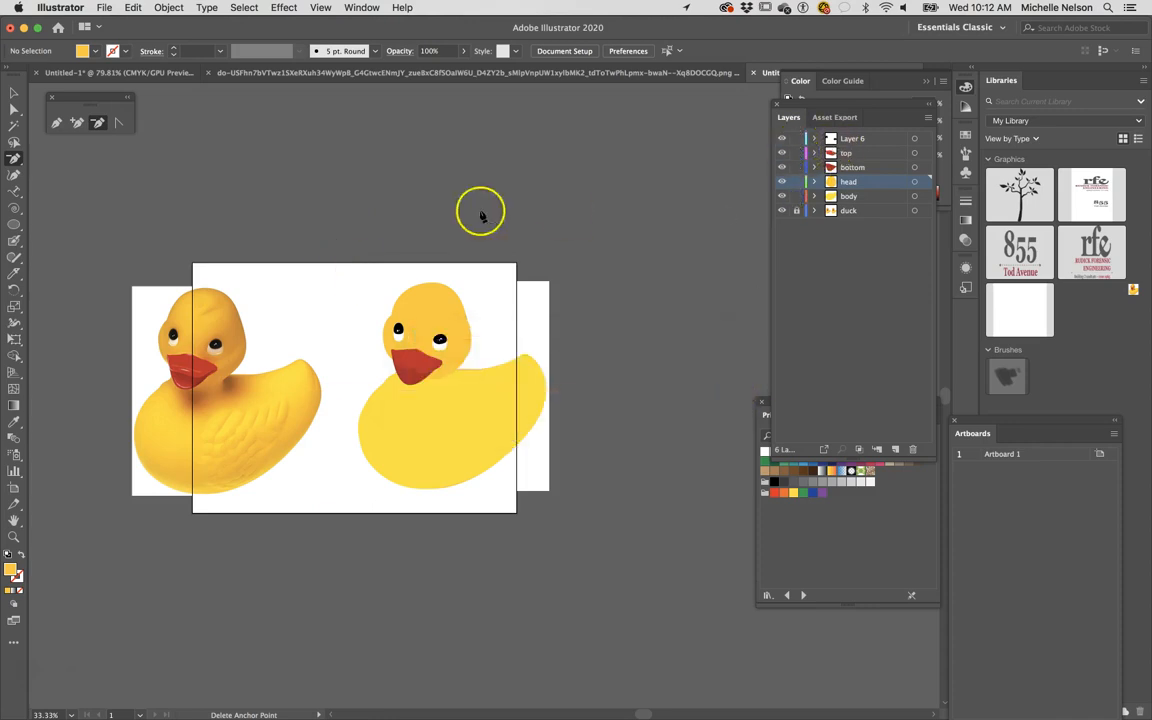
left_click(357, 218)
left_click(704, 394)
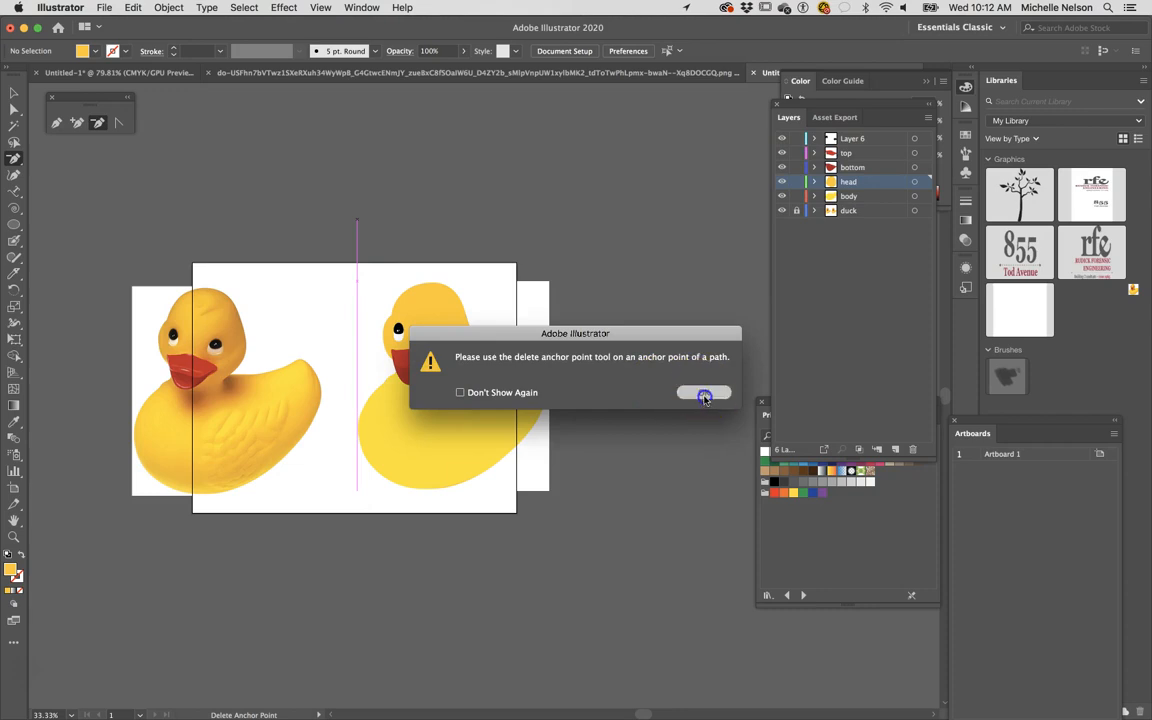
left_click(105, 225)
Step: Select all parts of the traced duck and place a duplicate outside the artboard, above and to the right of the original
left_click(14, 94)
left_click_drag(370, 262, 550, 532)
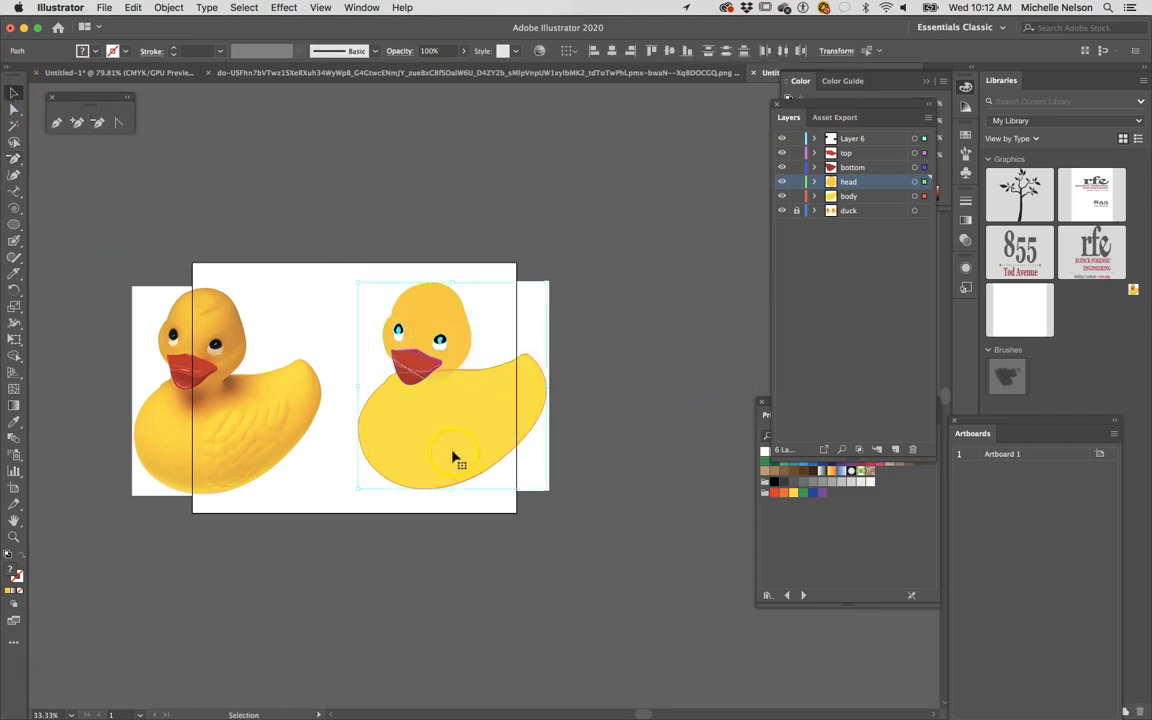
left_click_drag(443, 455, 680, 302)
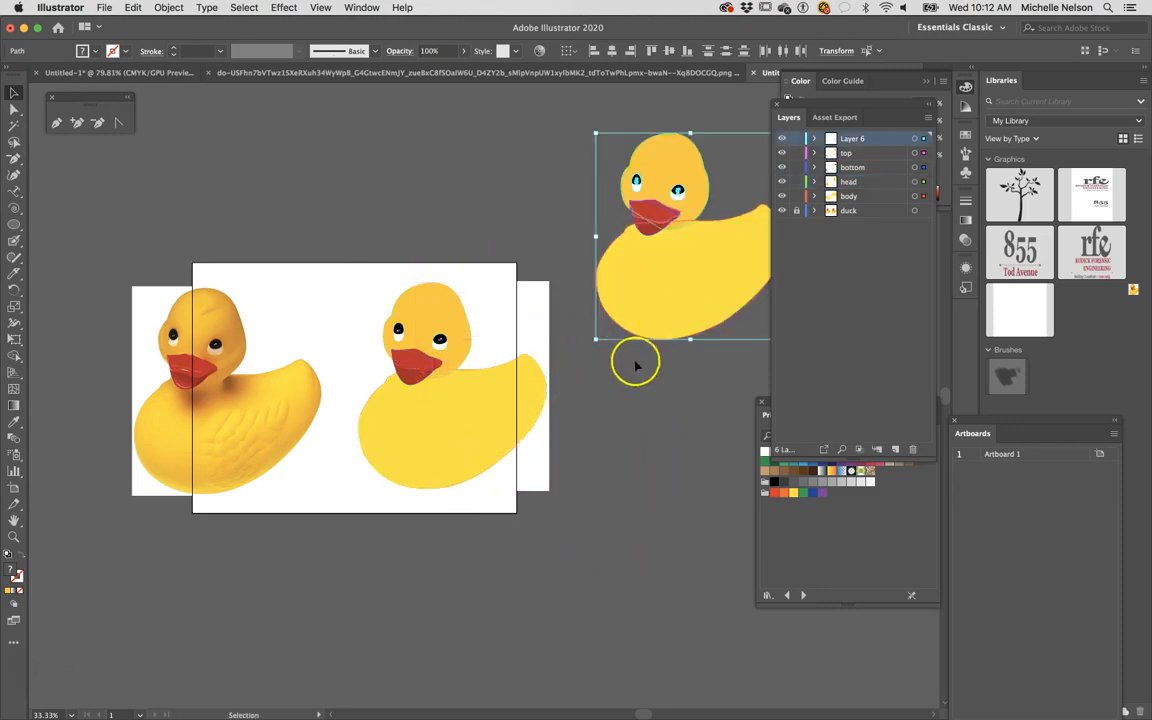